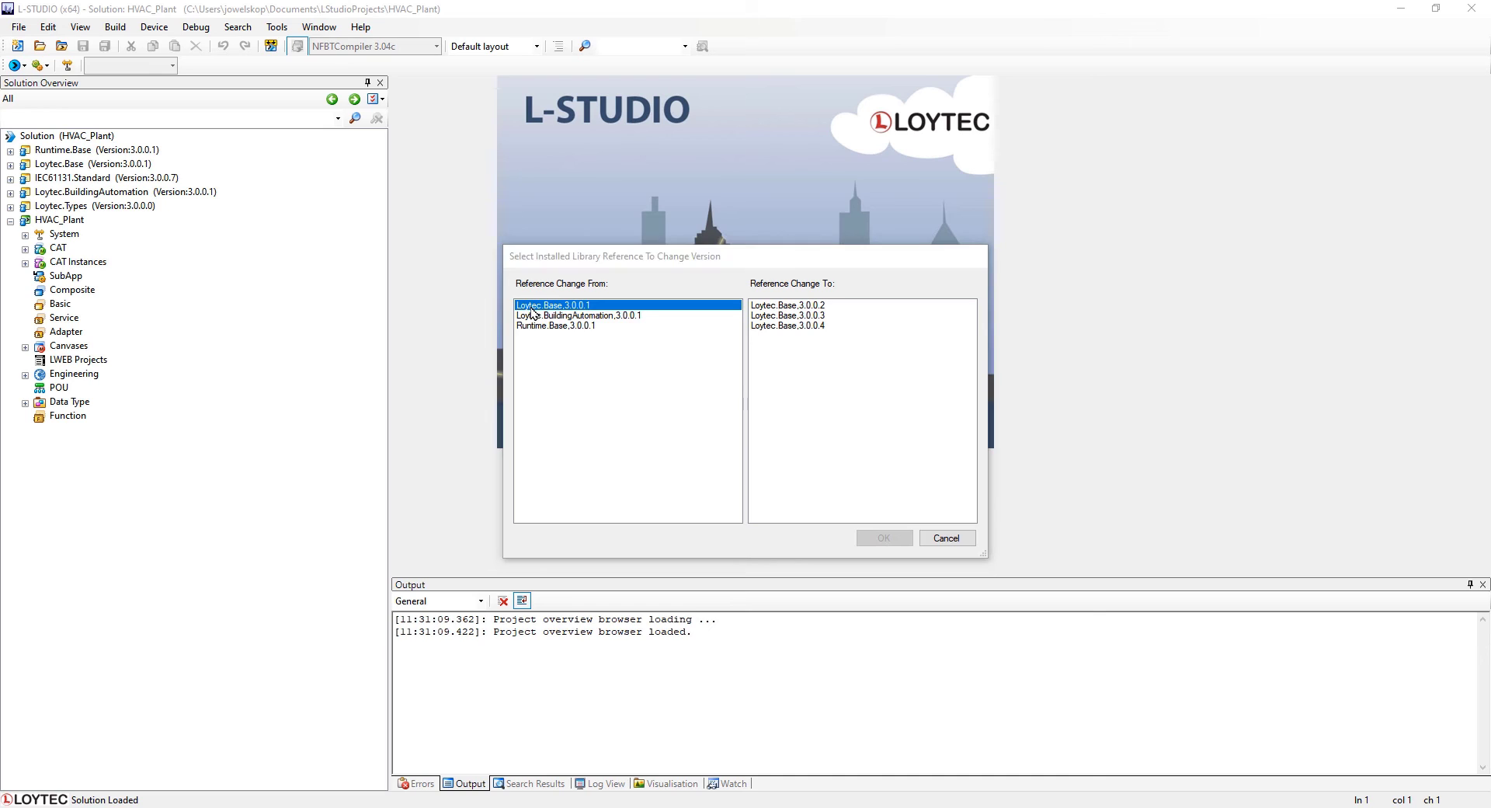
Change the Loytec.Base library reference from version 3.0.0.1 to 3.0.0.4.
left_click(772, 327)
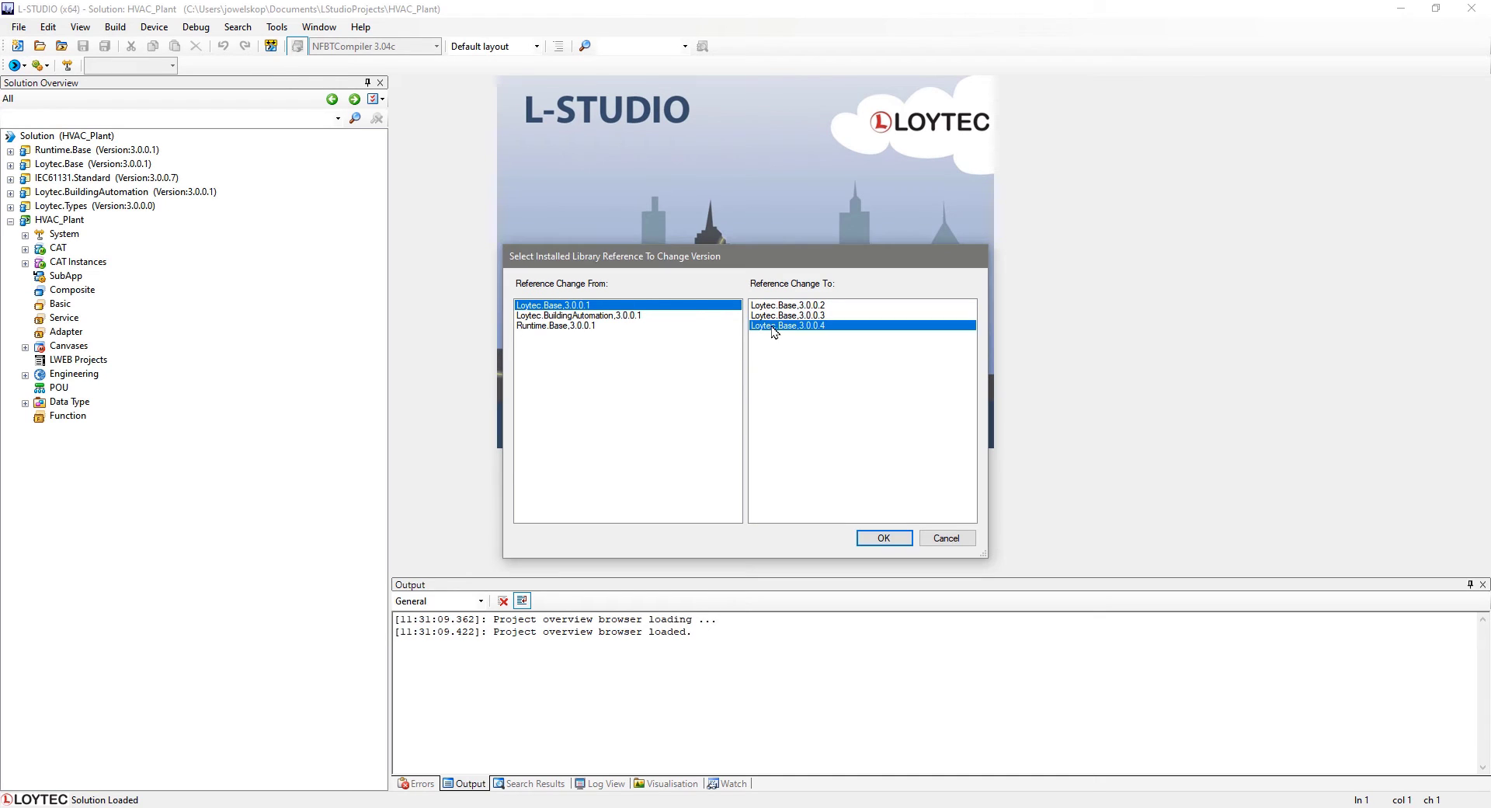
left_click(905, 536)
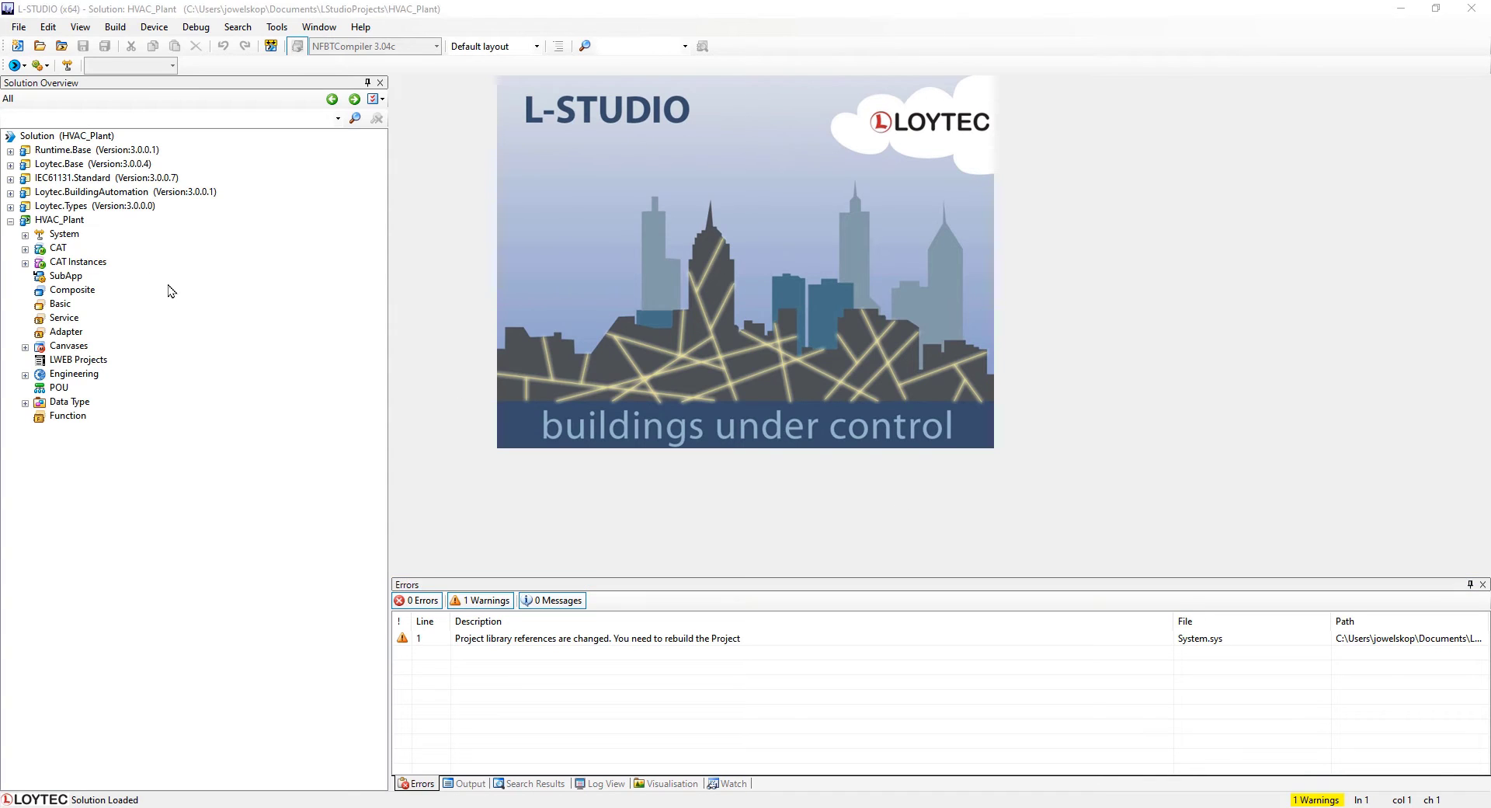
Change the HVAC_Plant project's Runtime.Base library reference to version 3.0.1.0.
right_click(63, 220)
left_click(100, 246)
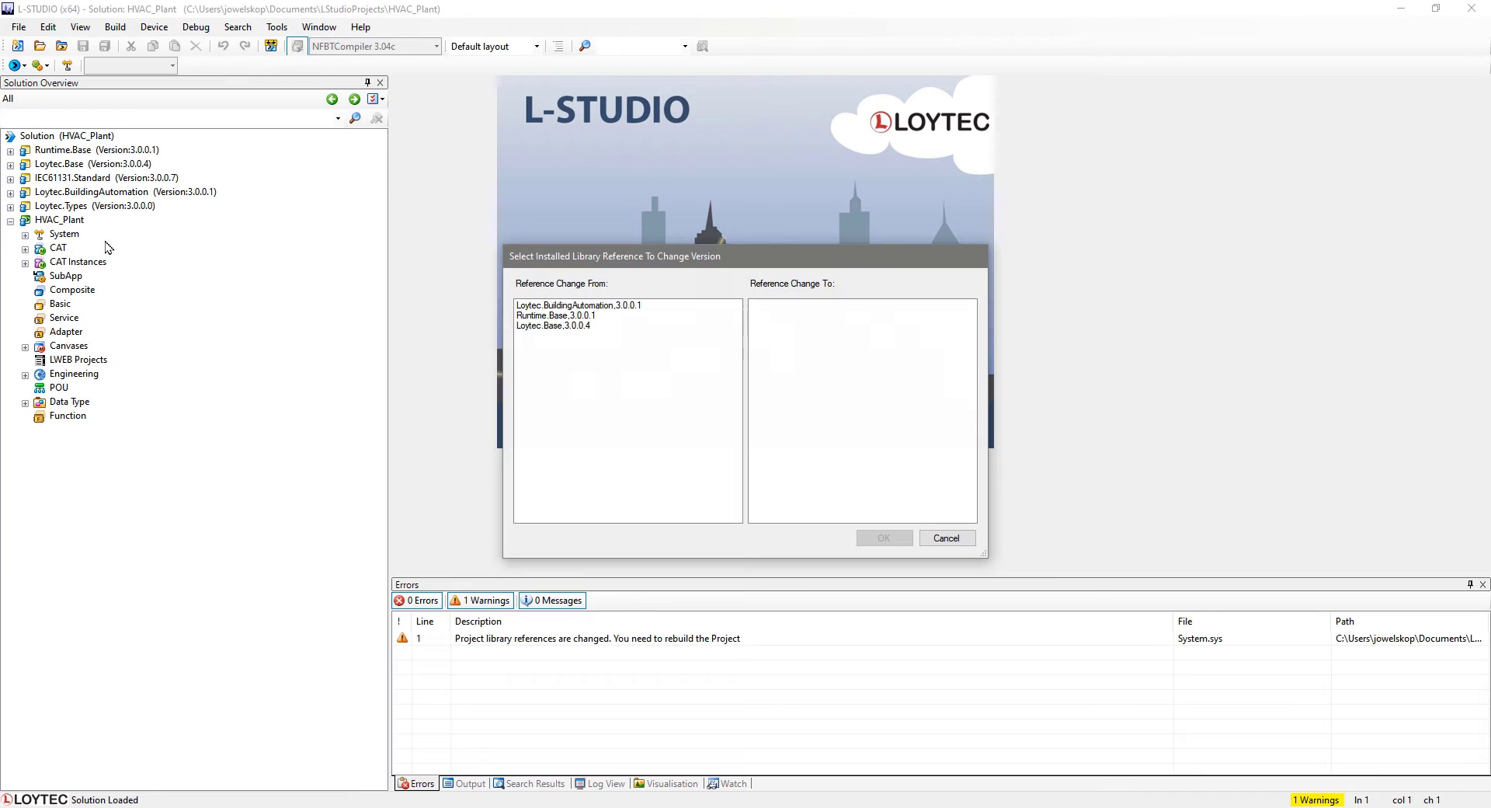
left_click(534, 316)
left_click(803, 305)
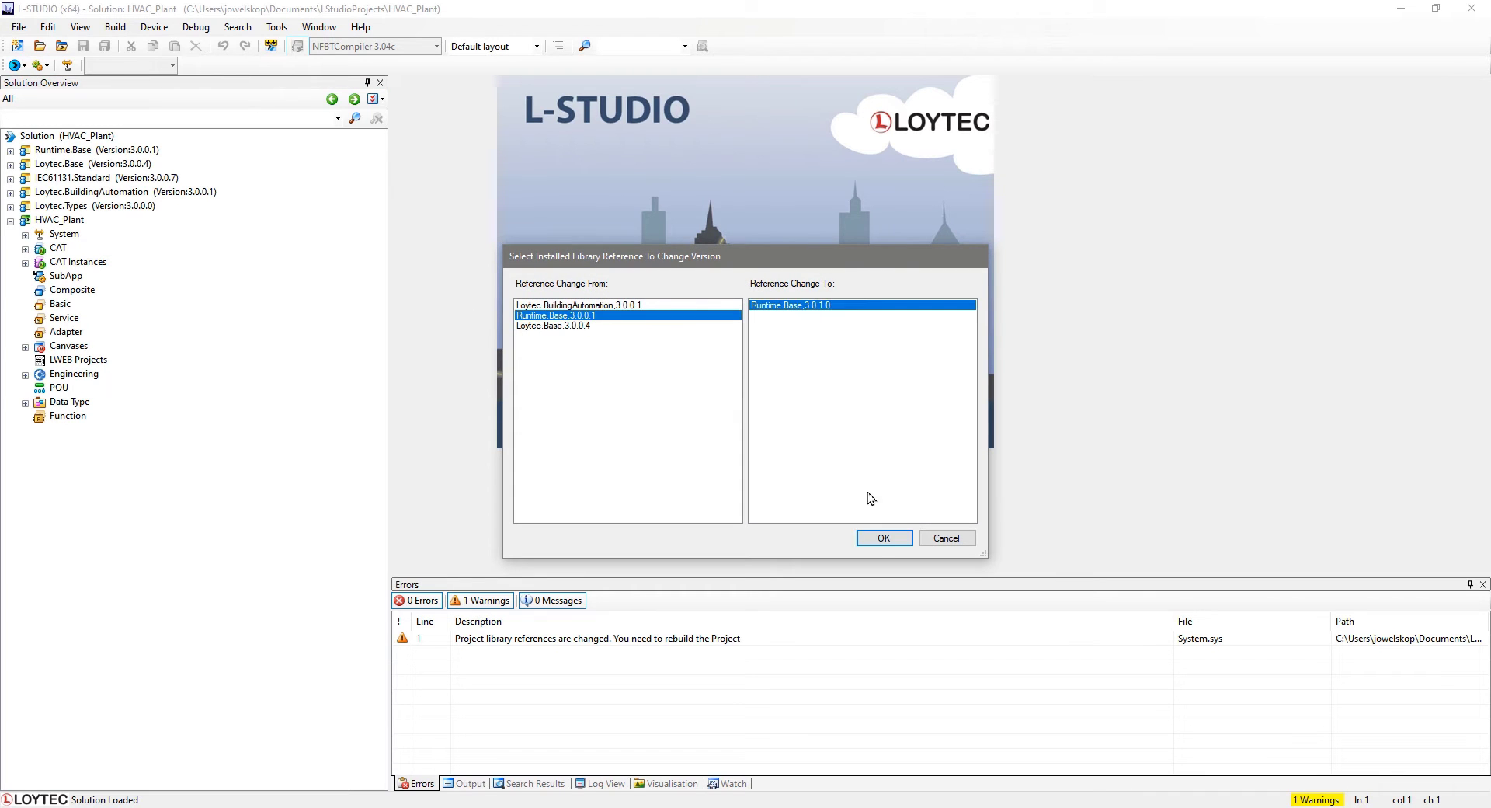
left_click(878, 539)
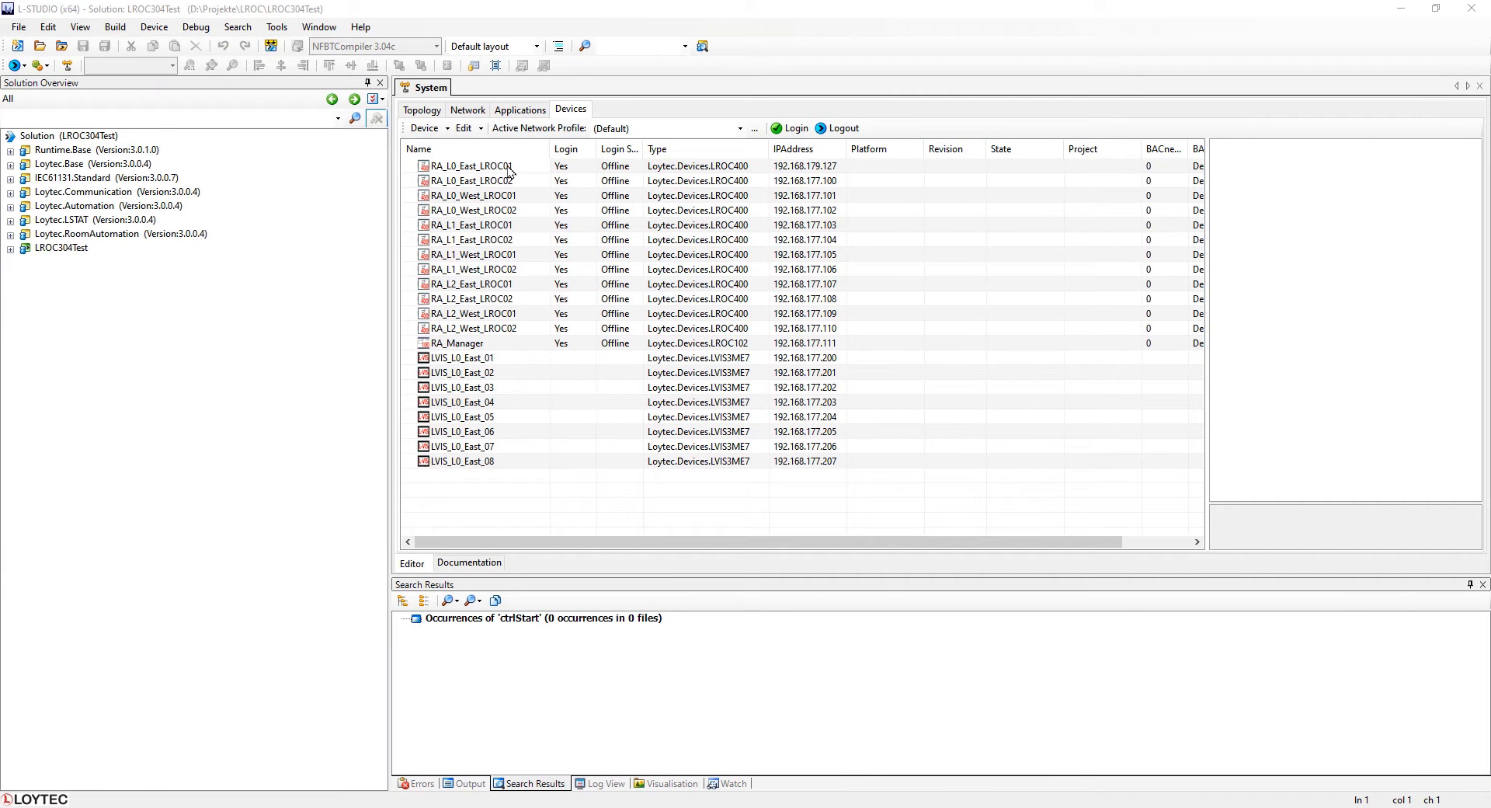
Open the RA_L0_East_LROC01 device in the LINX Configurator.
left_click(511, 169)
right_click(510, 167)
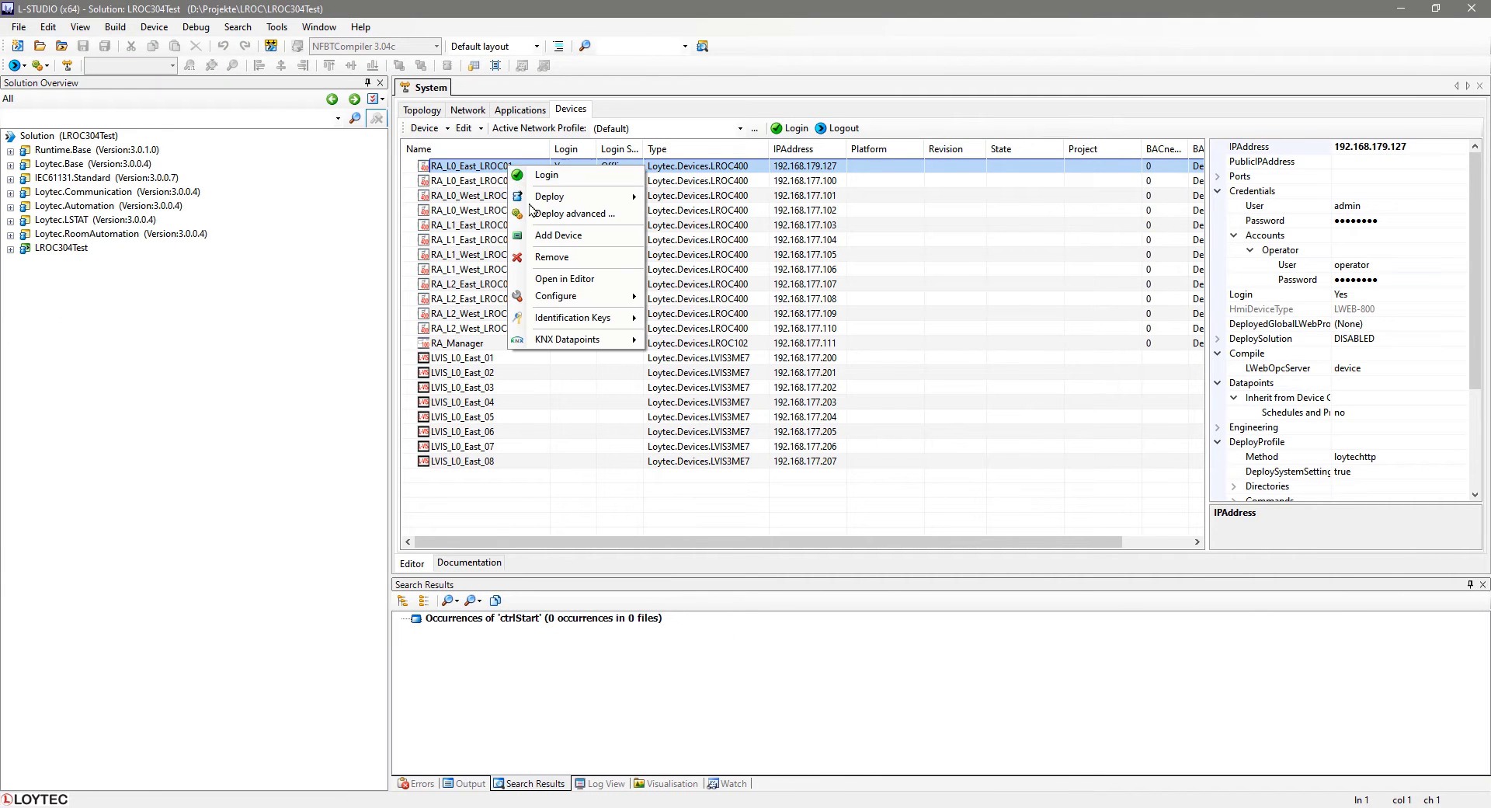
mouse_move(559, 300)
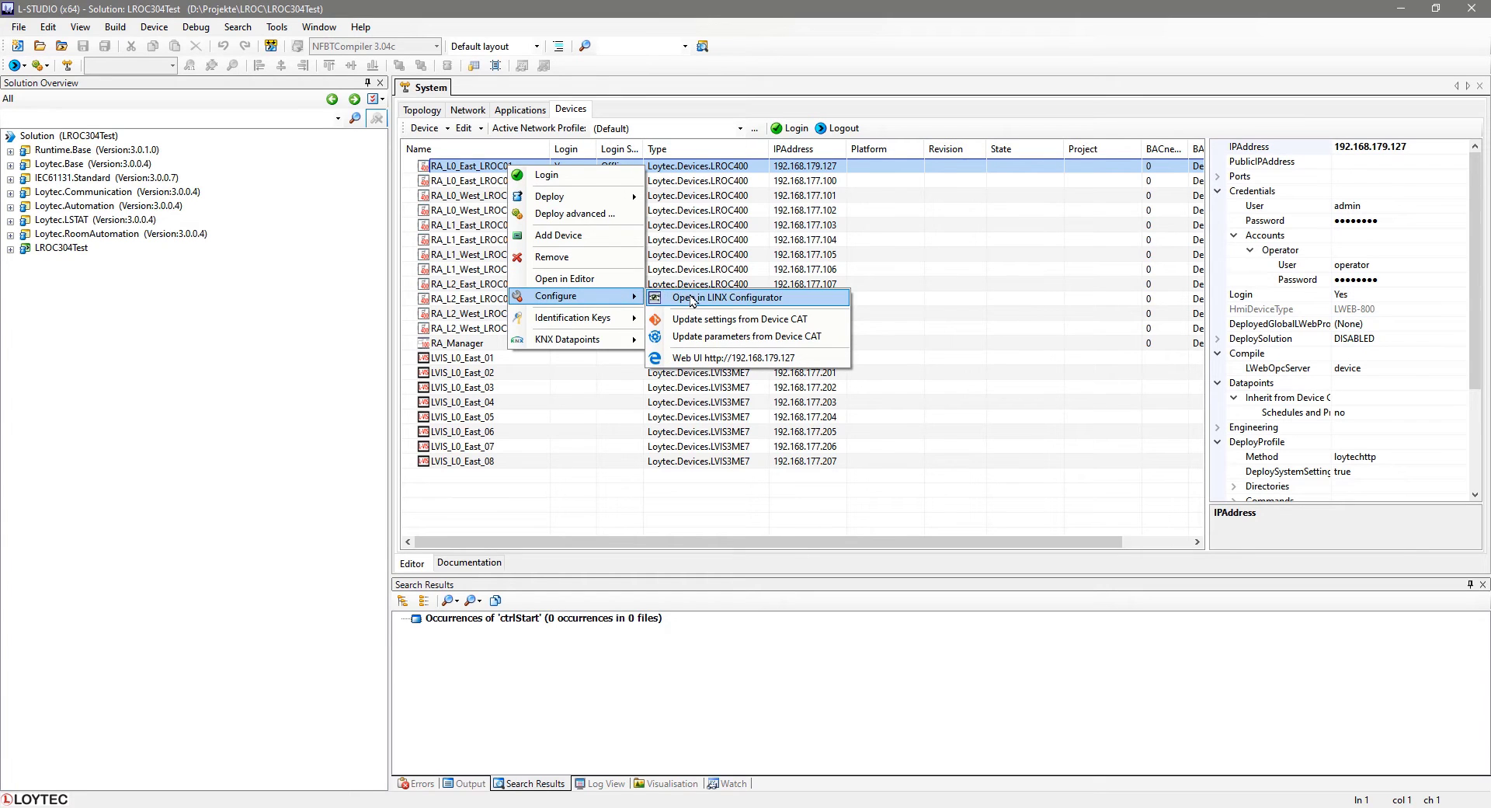
left_click(693, 301)
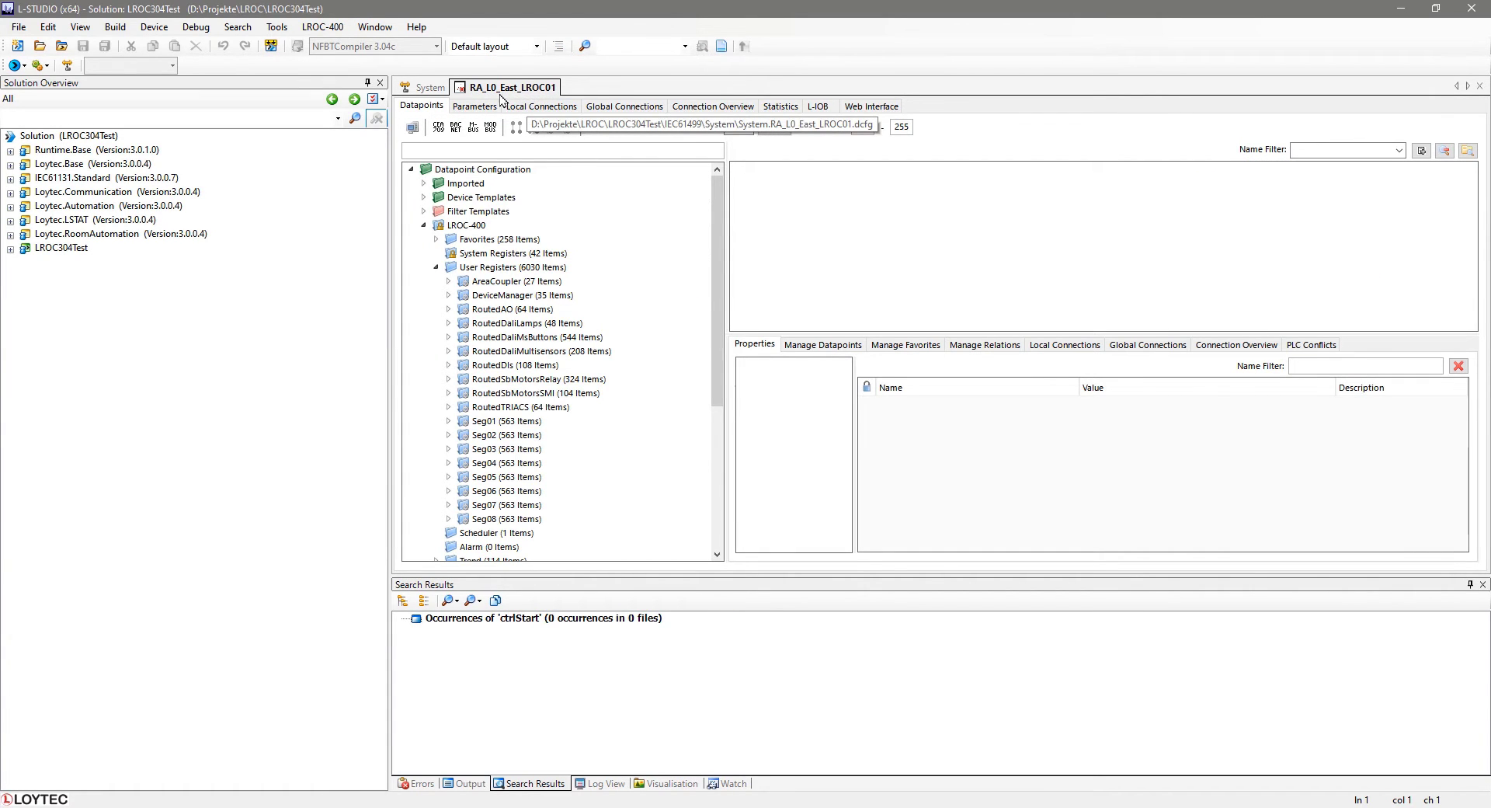
Open RA_L0_East_LROC02 in the LINX Configurator and compare its editor with RA_L0_East_LROC01's.
left_click(432, 89)
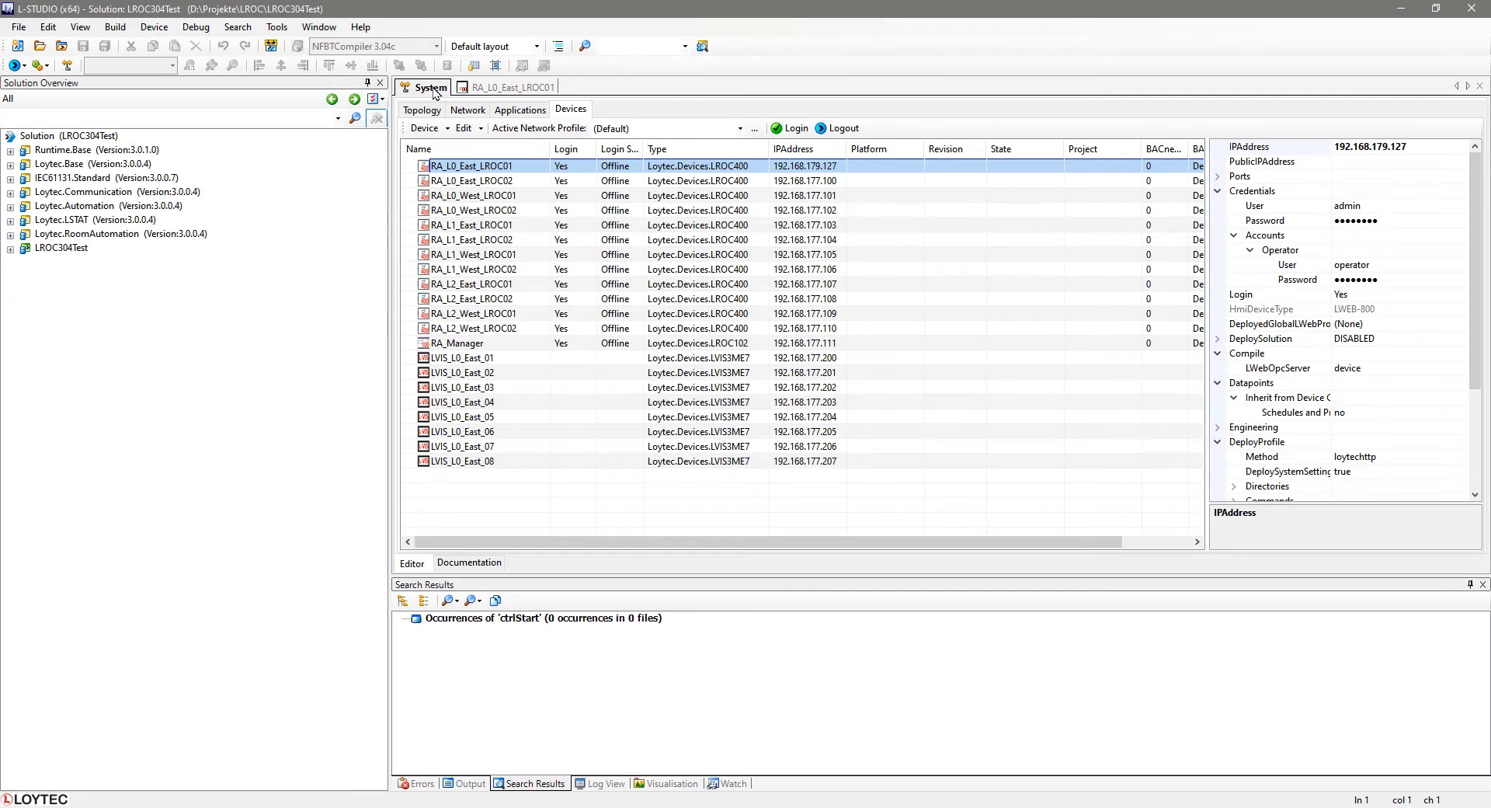
left_click(479, 184)
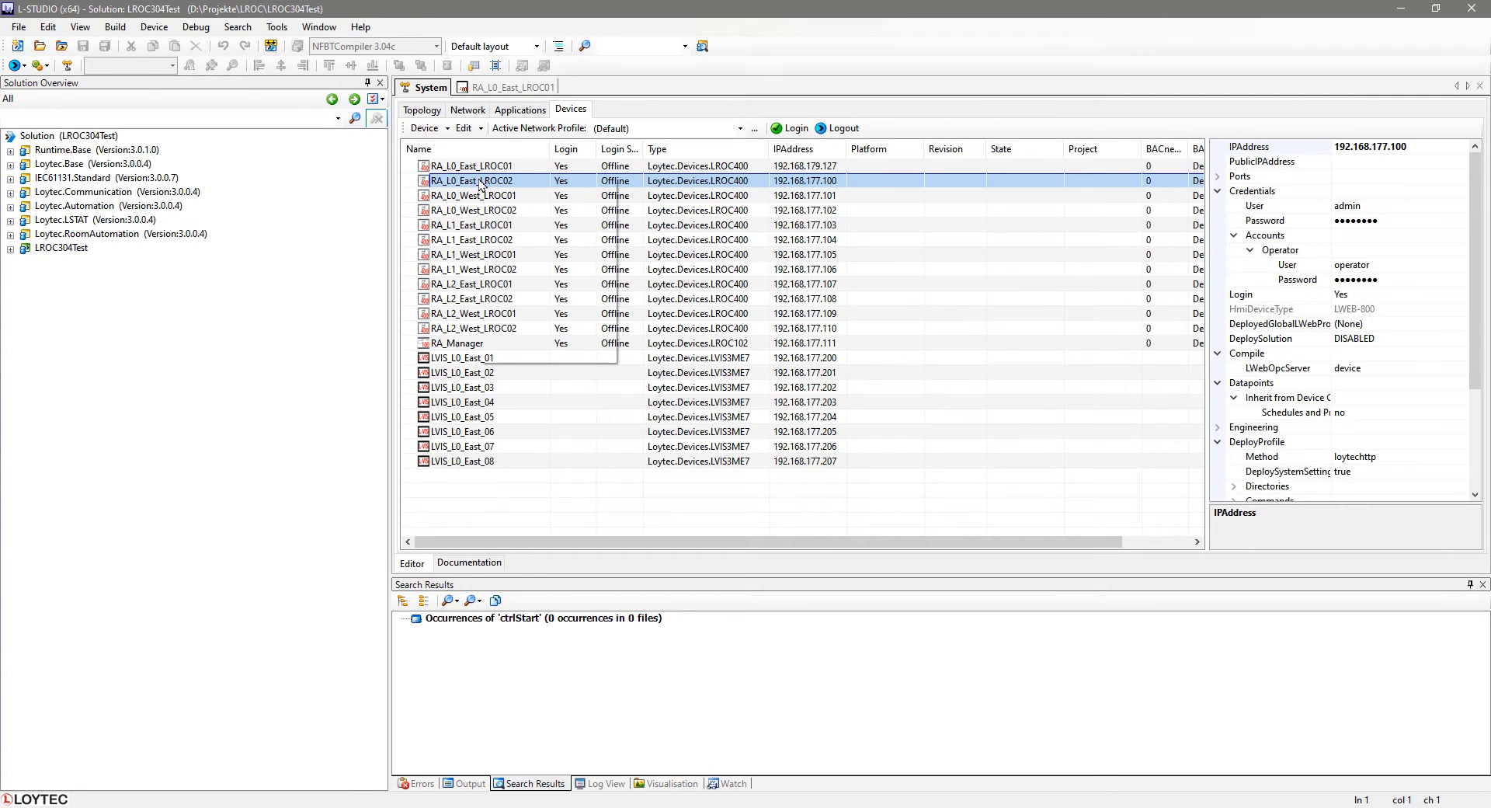
right_click(479, 185)
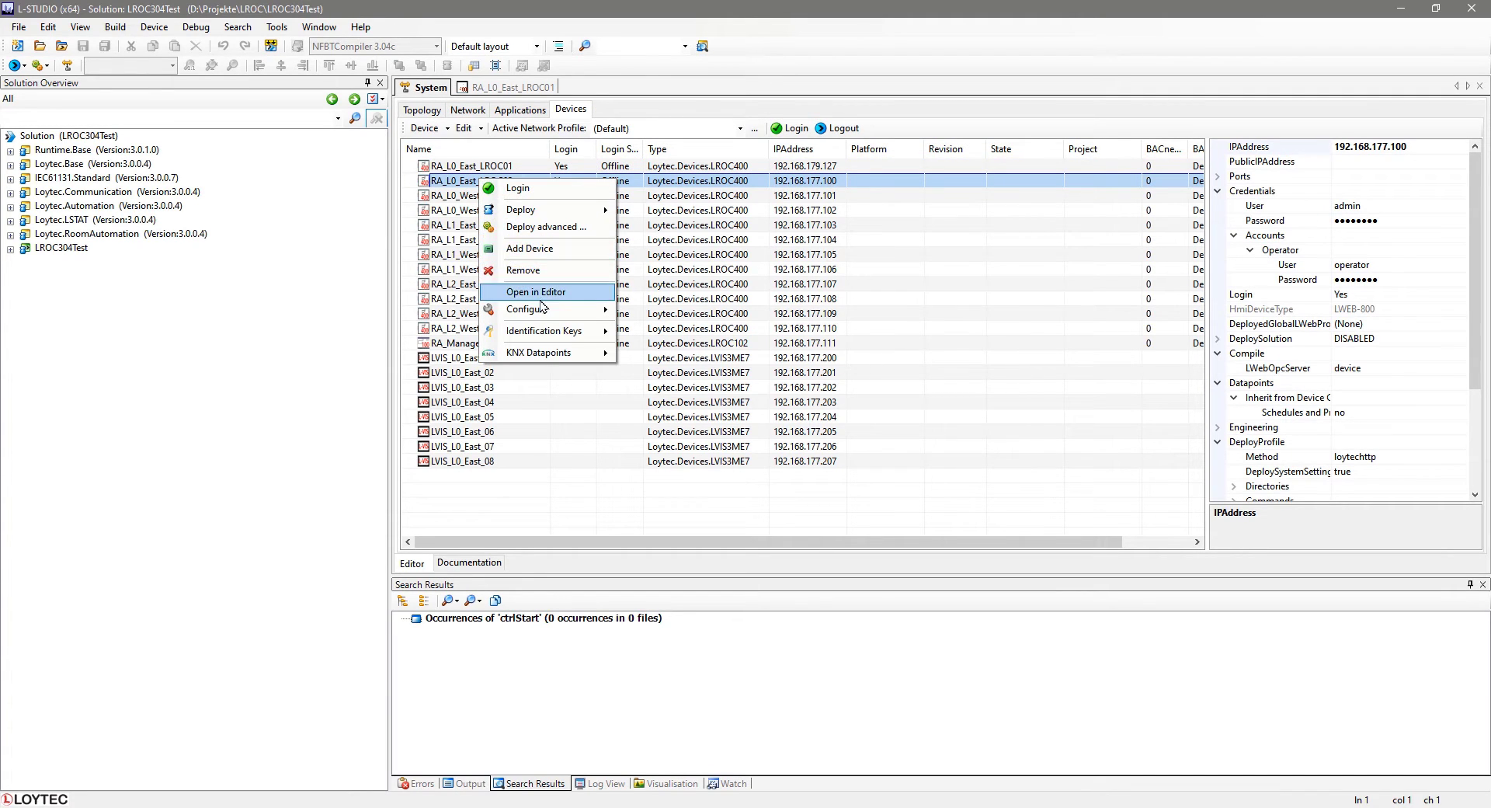
mouse_move(581, 309)
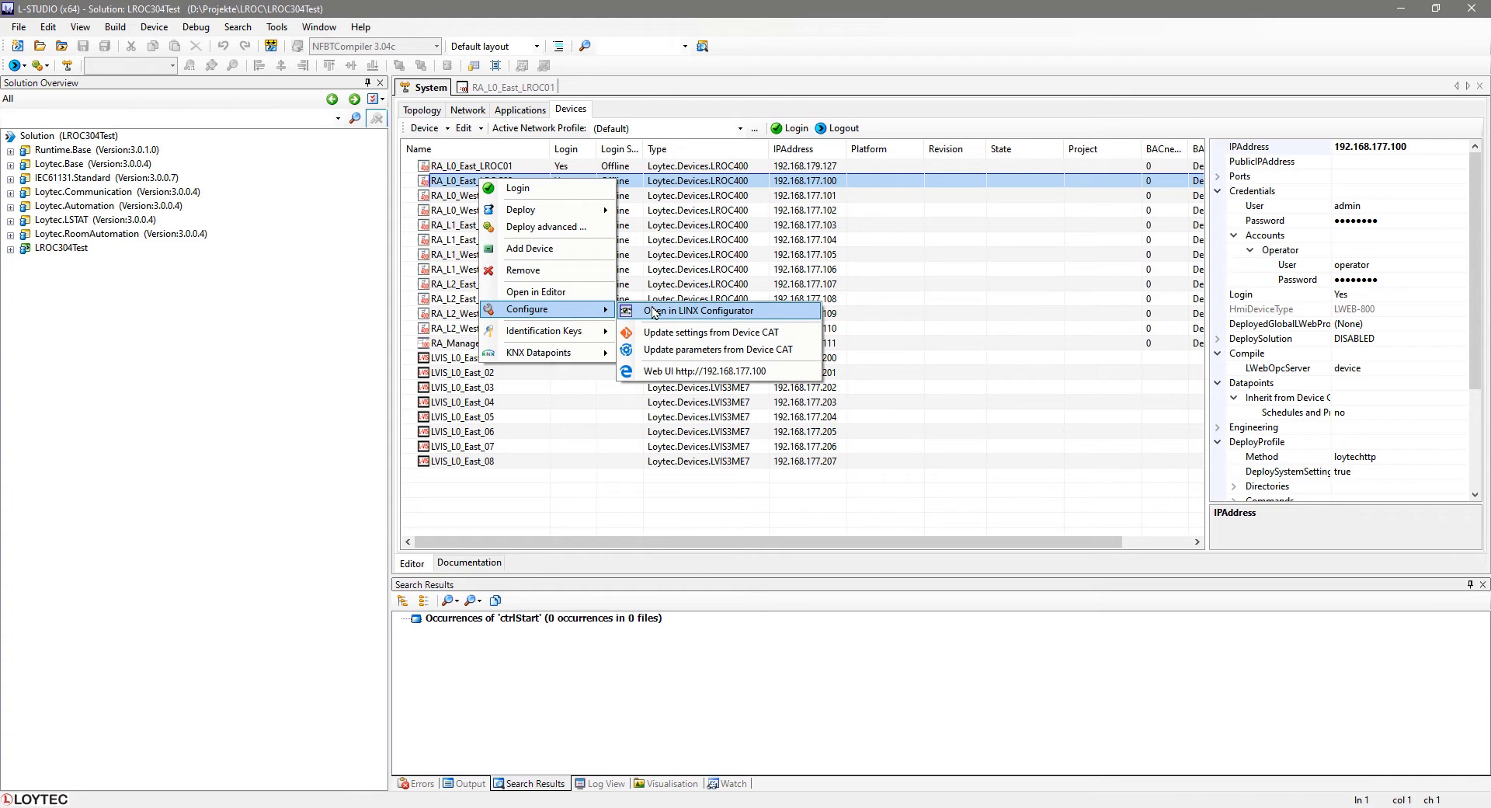
left_click(653, 310)
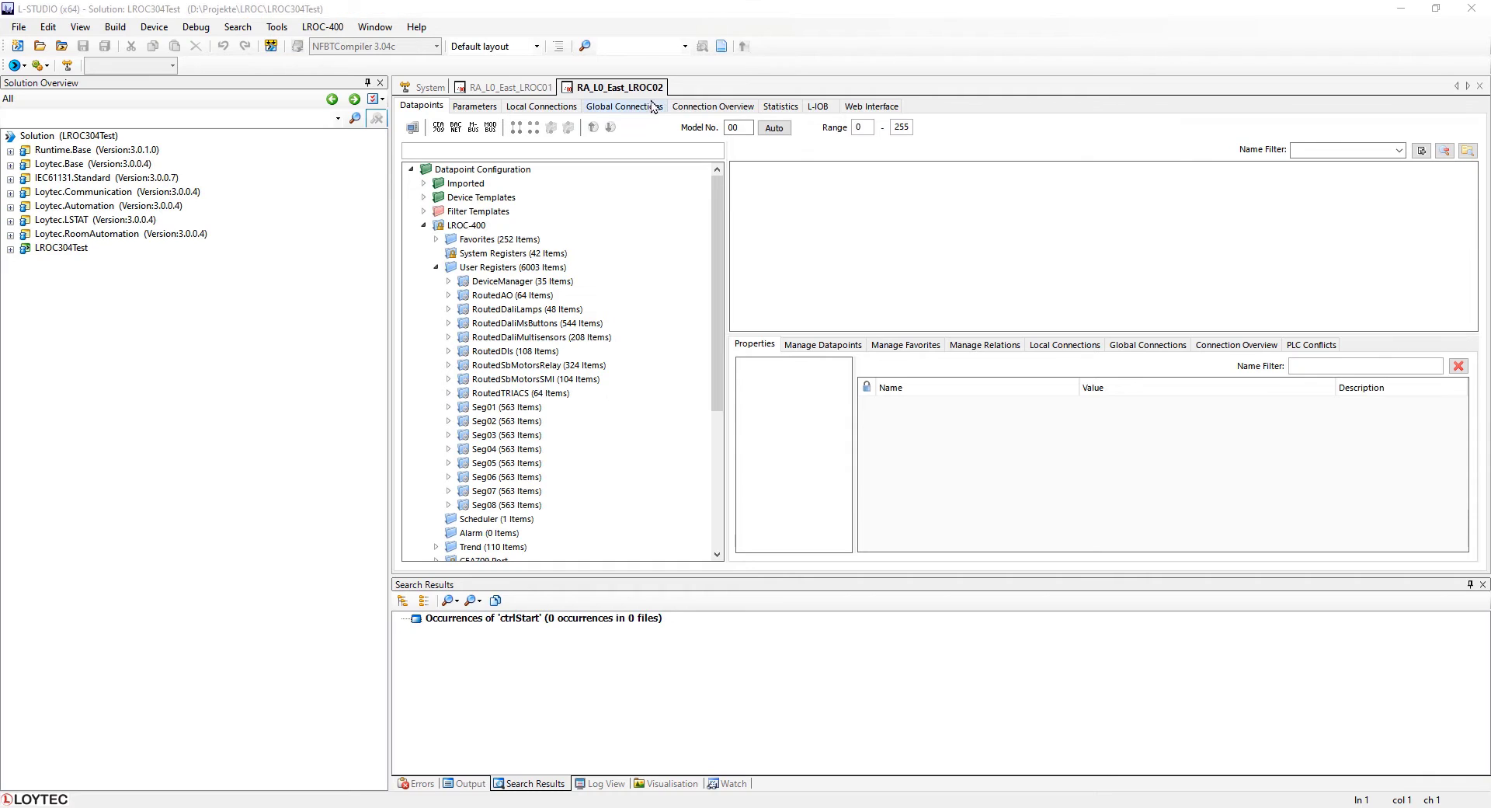
left_click(509, 88)
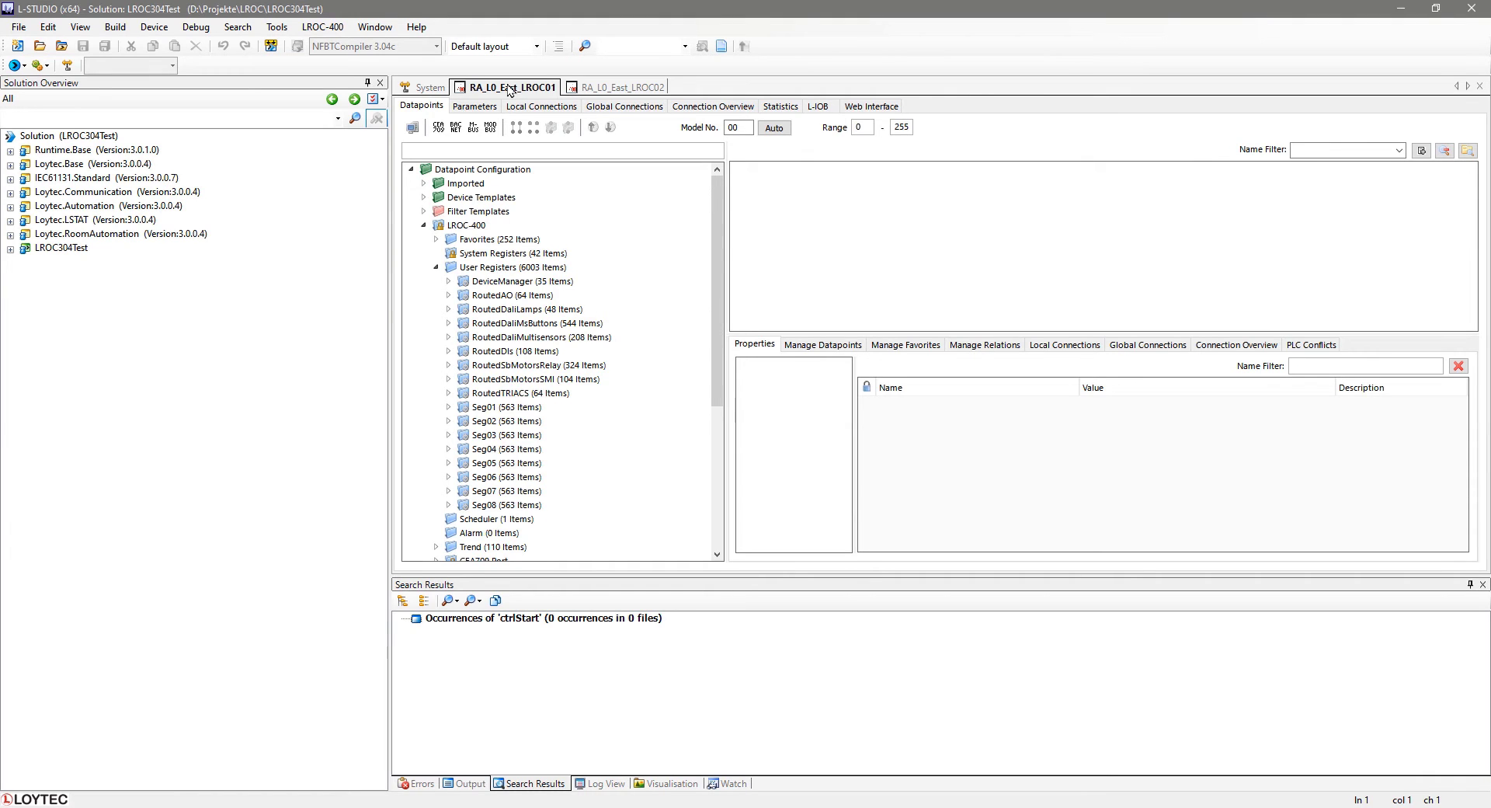
left_click(608, 88)
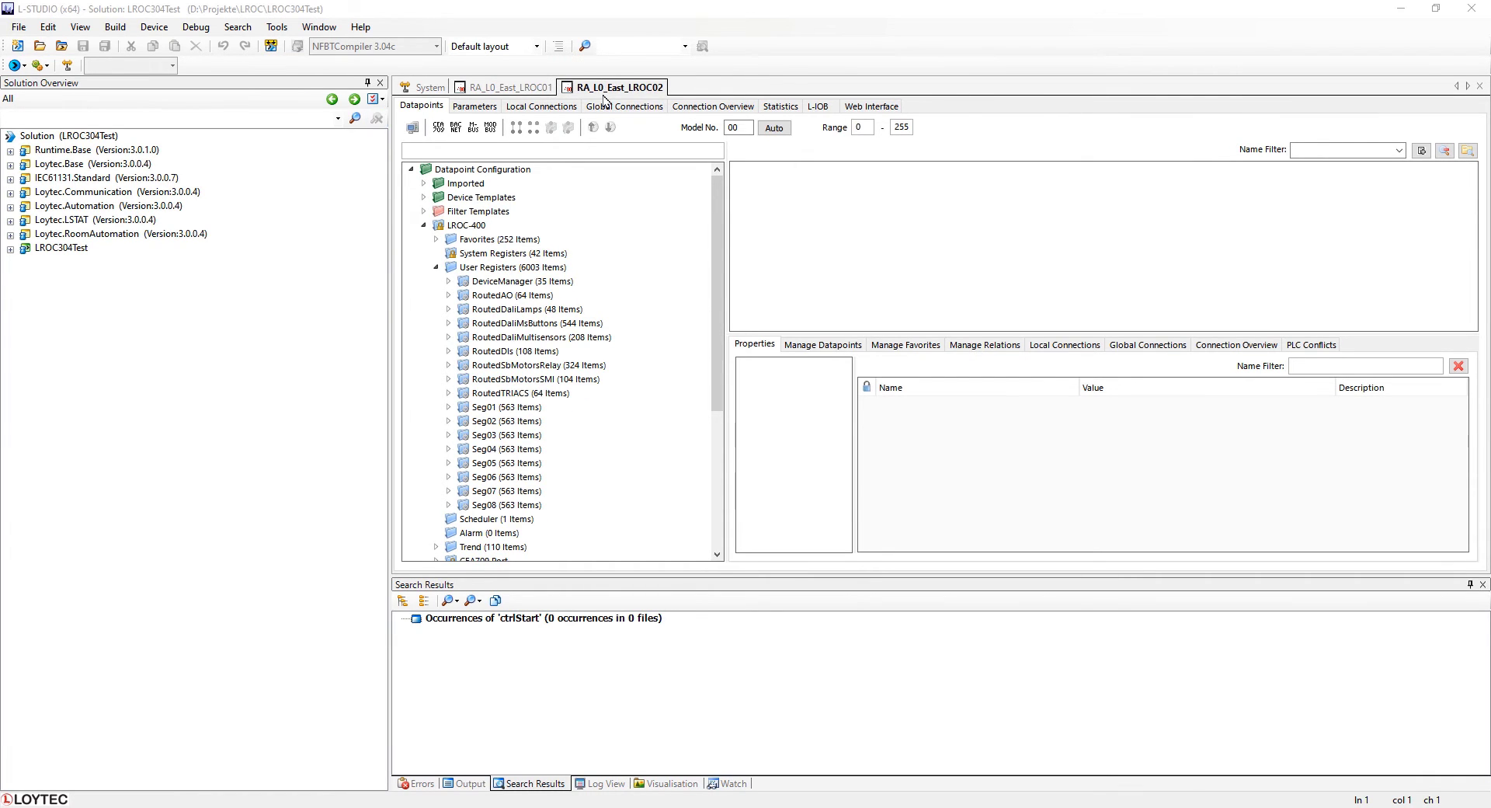
Expand the LROC304Test project tree and open RA_L0_West_LROC01 in the LINX Configurator.
left_click(9, 250)
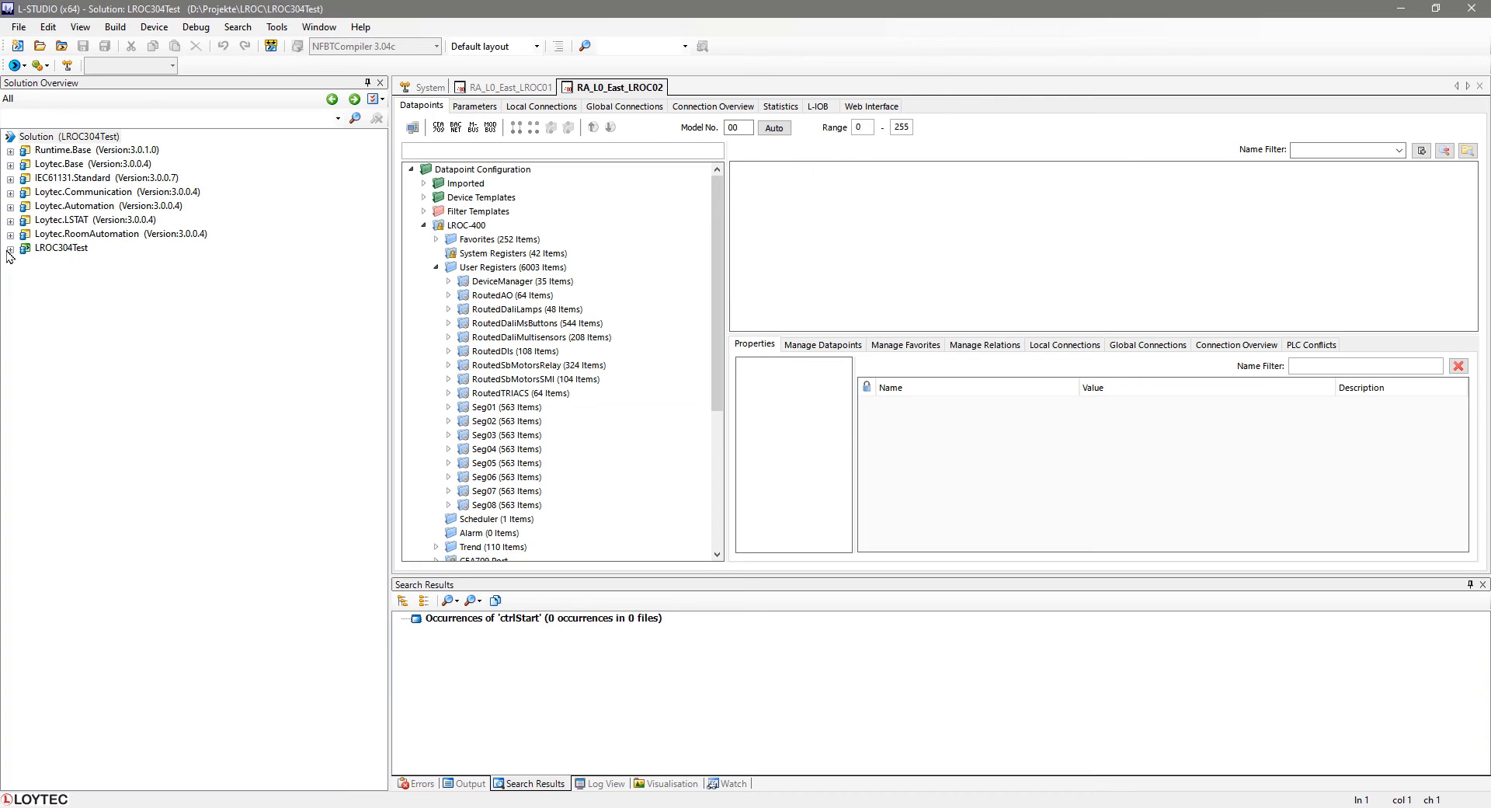
left_click(103, 320)
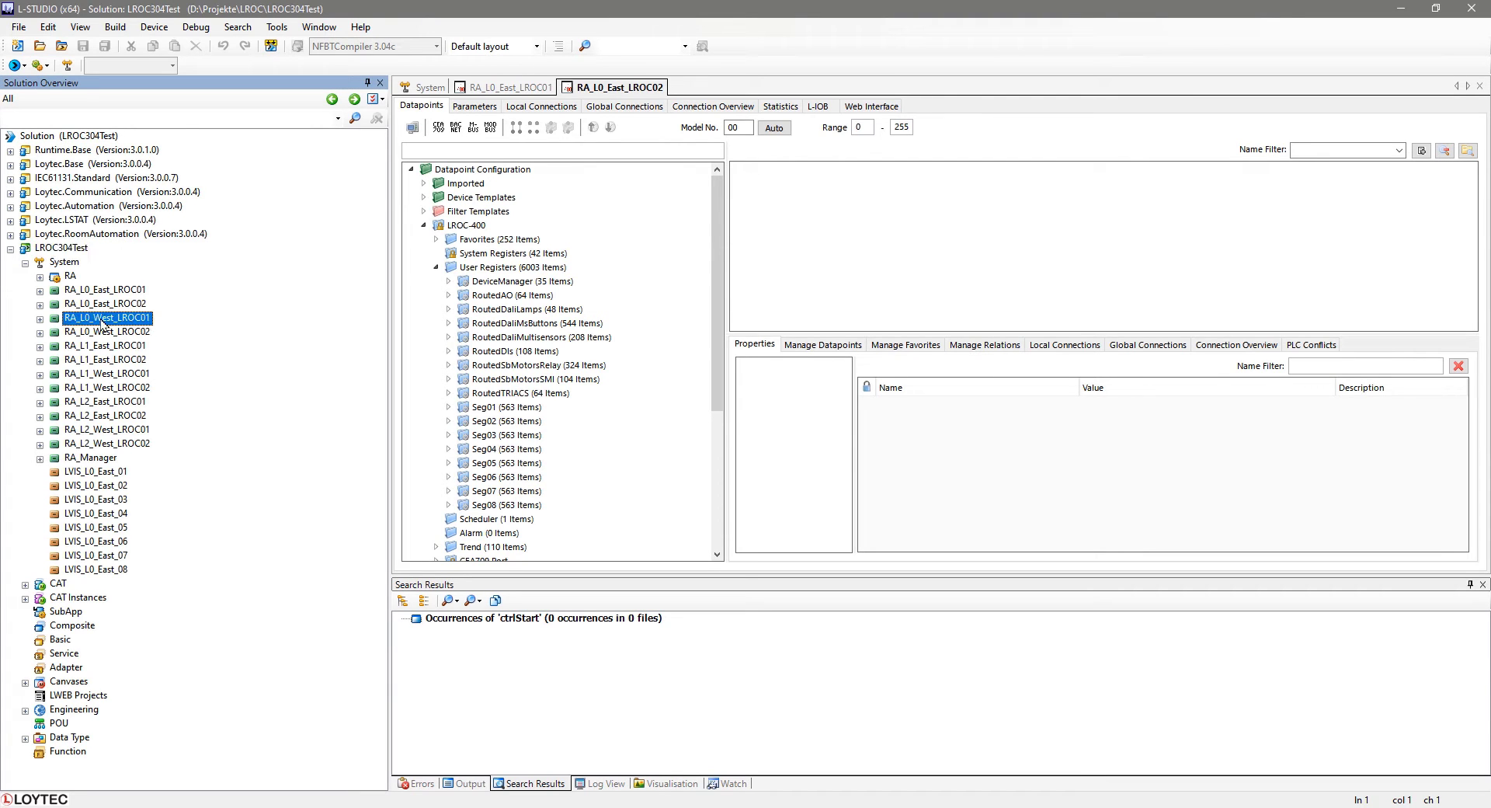
right_click(103, 322)
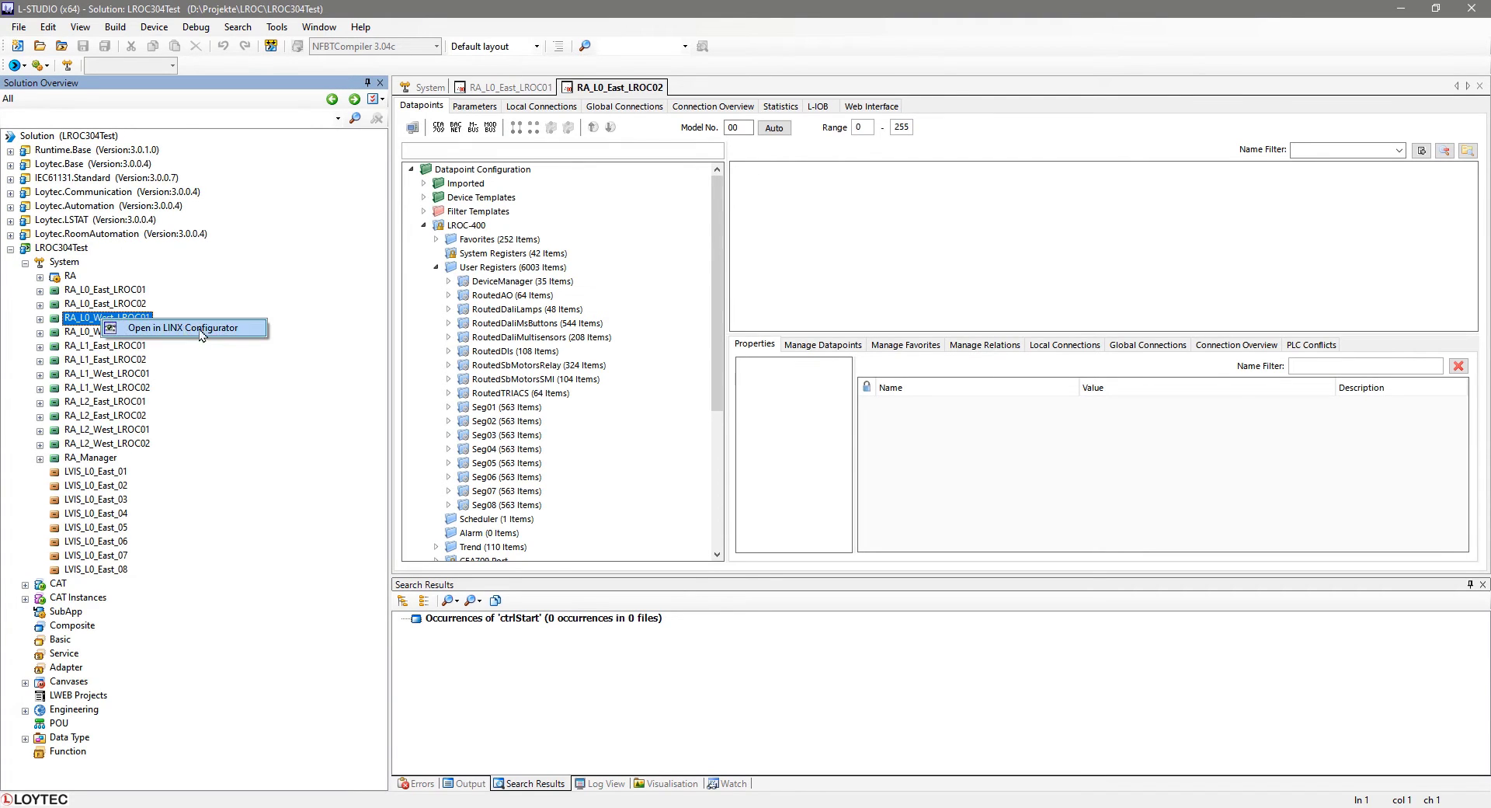
left_click(240, 328)
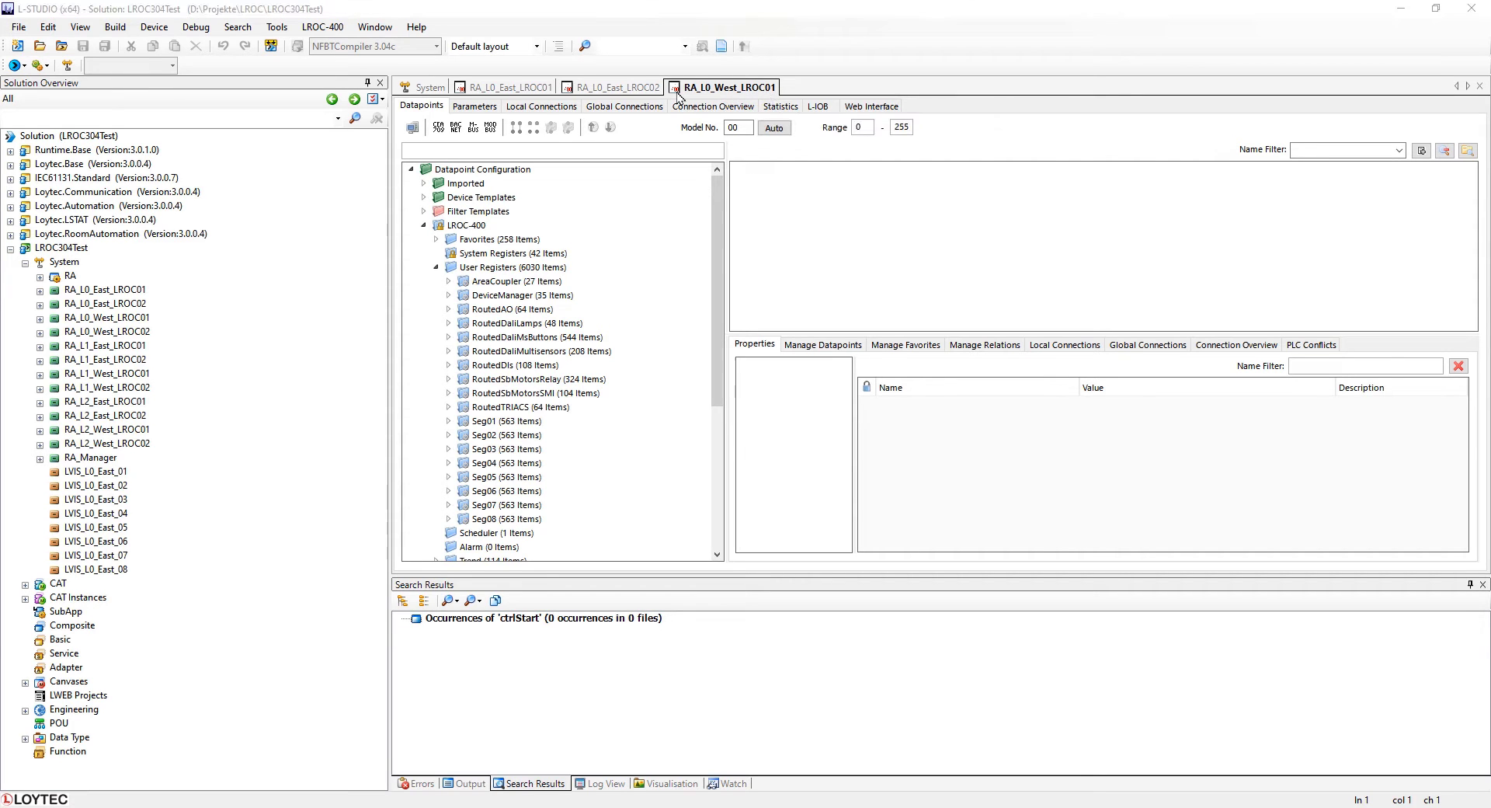
Open RA_L0_West_LROC02's network view, enter its RES0 resource and show its Configuration.
left_click(436, 89)
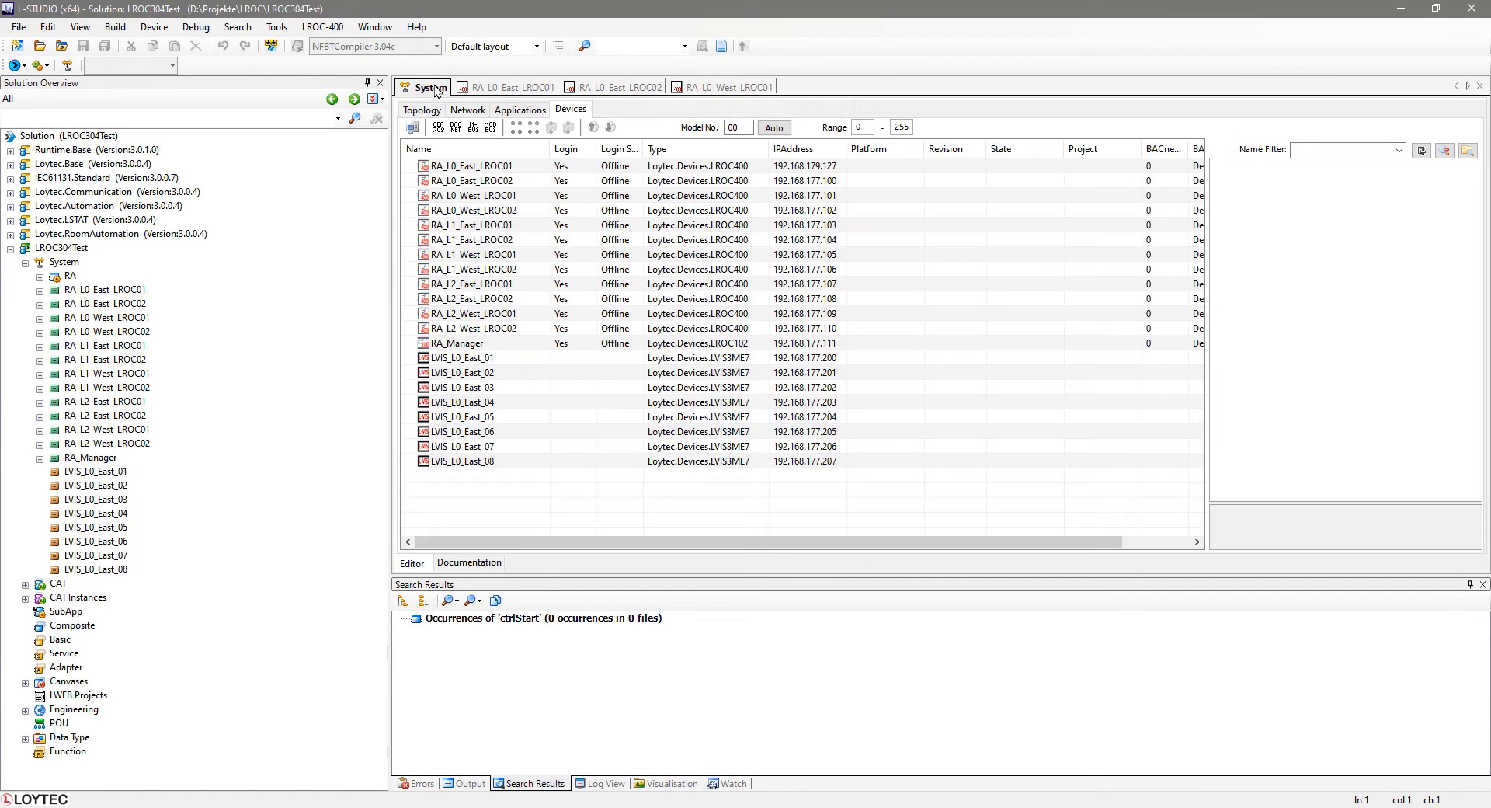
left_click(459, 211)
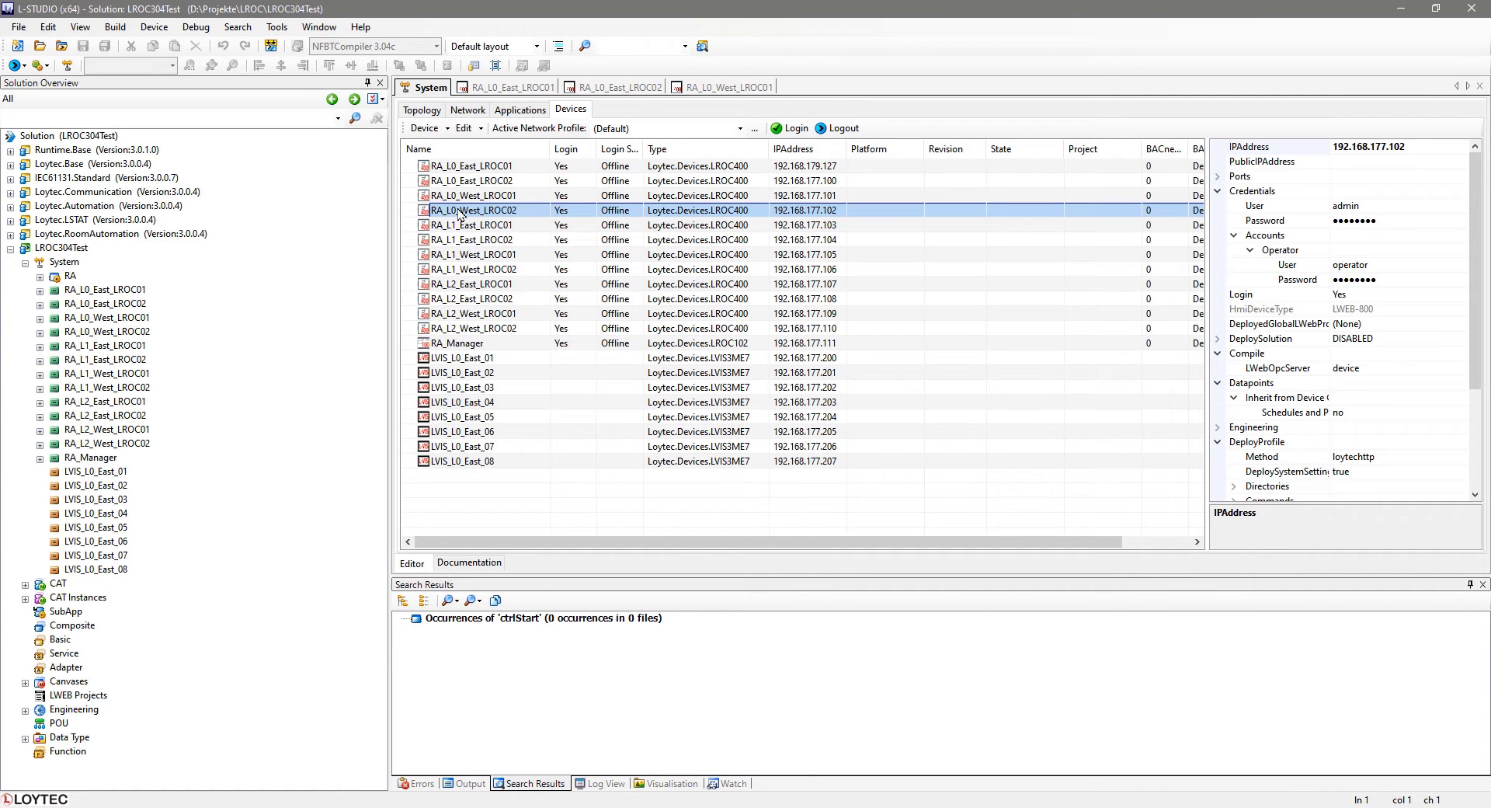
double_click(460, 211)
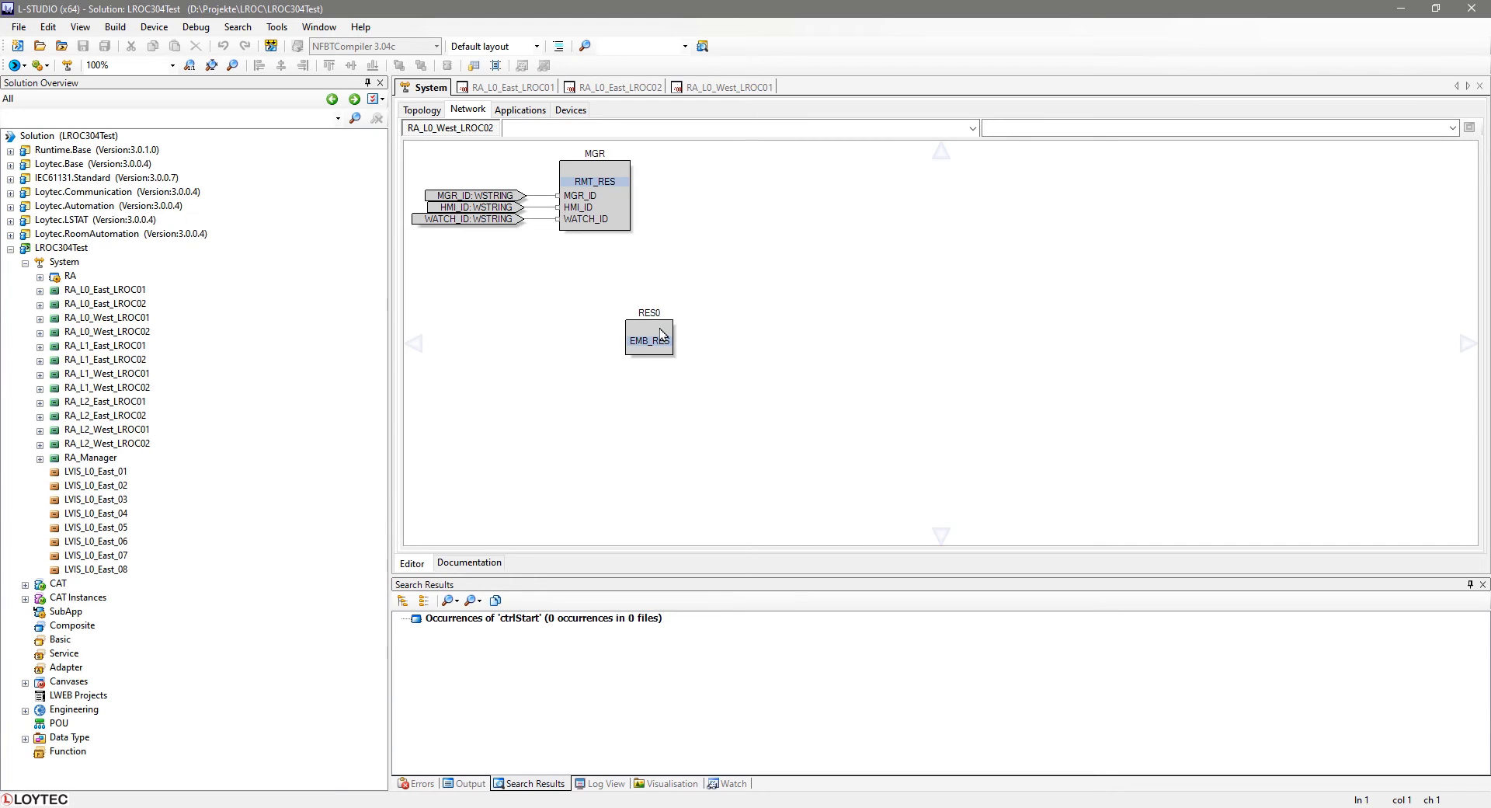
left_click(662, 333)
double_click(662, 333)
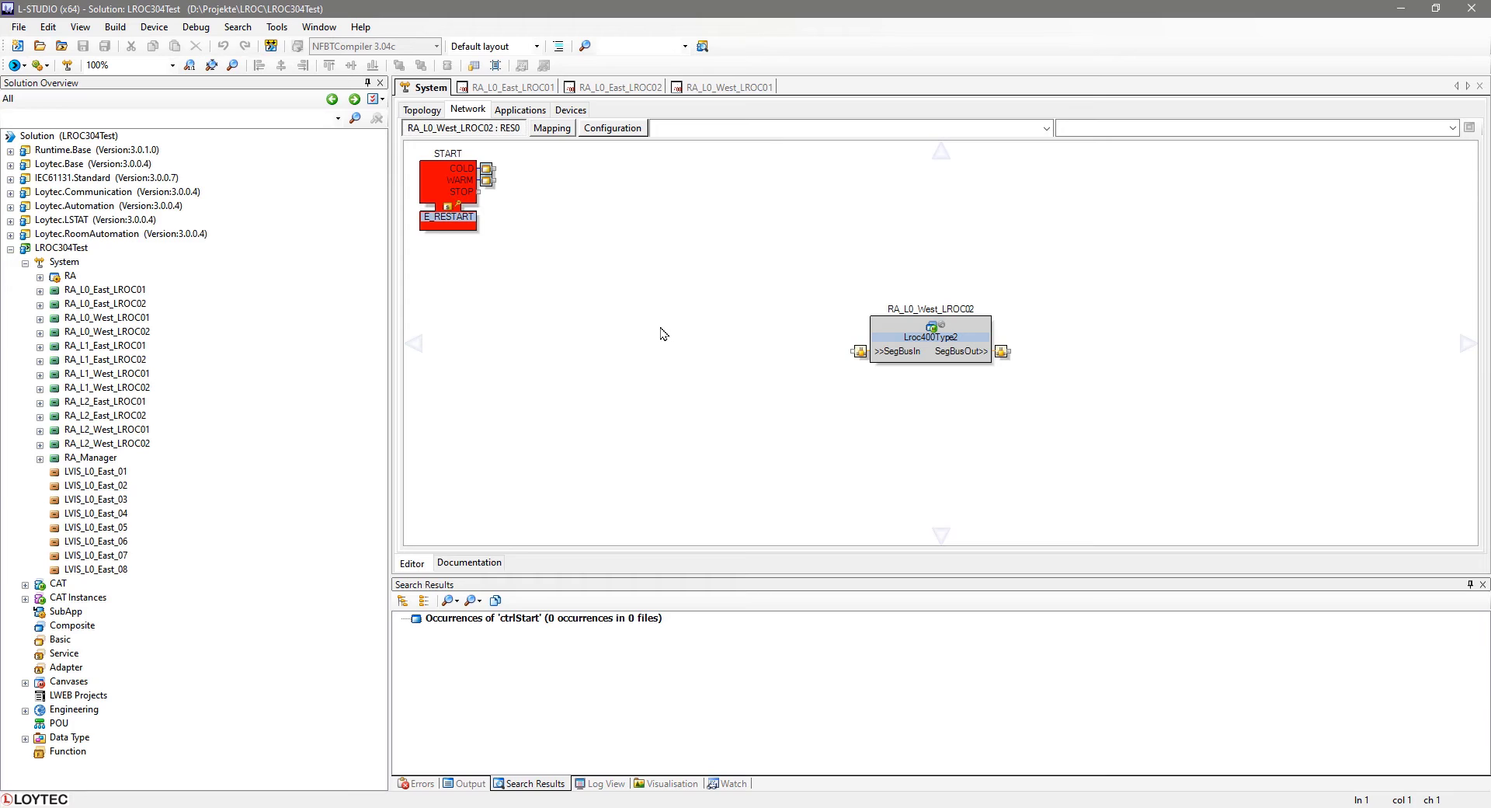
left_click(613, 130)
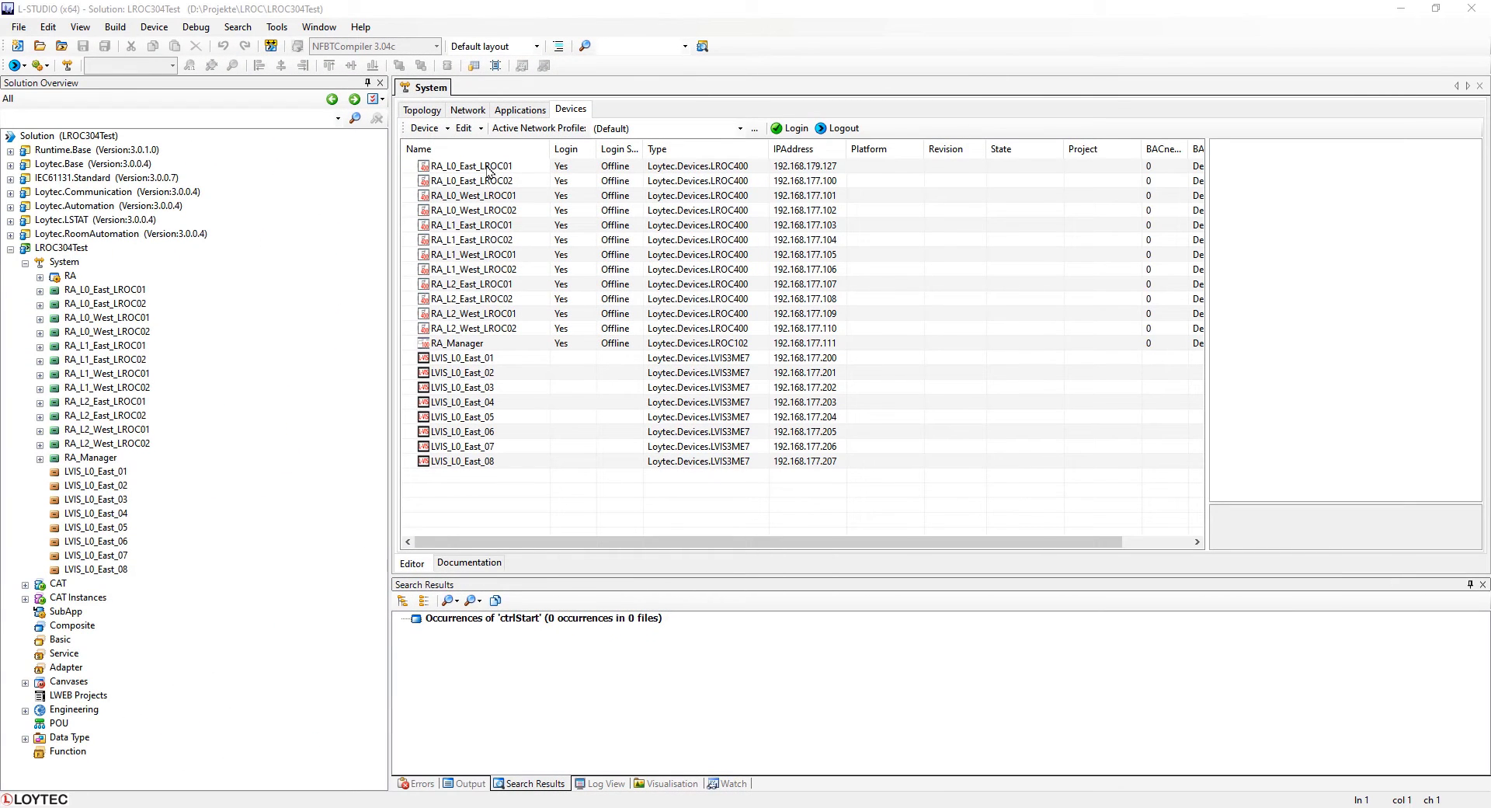
Open the Web UI of the RA_L0_East_LROC01 controller.
right_click(488, 167)
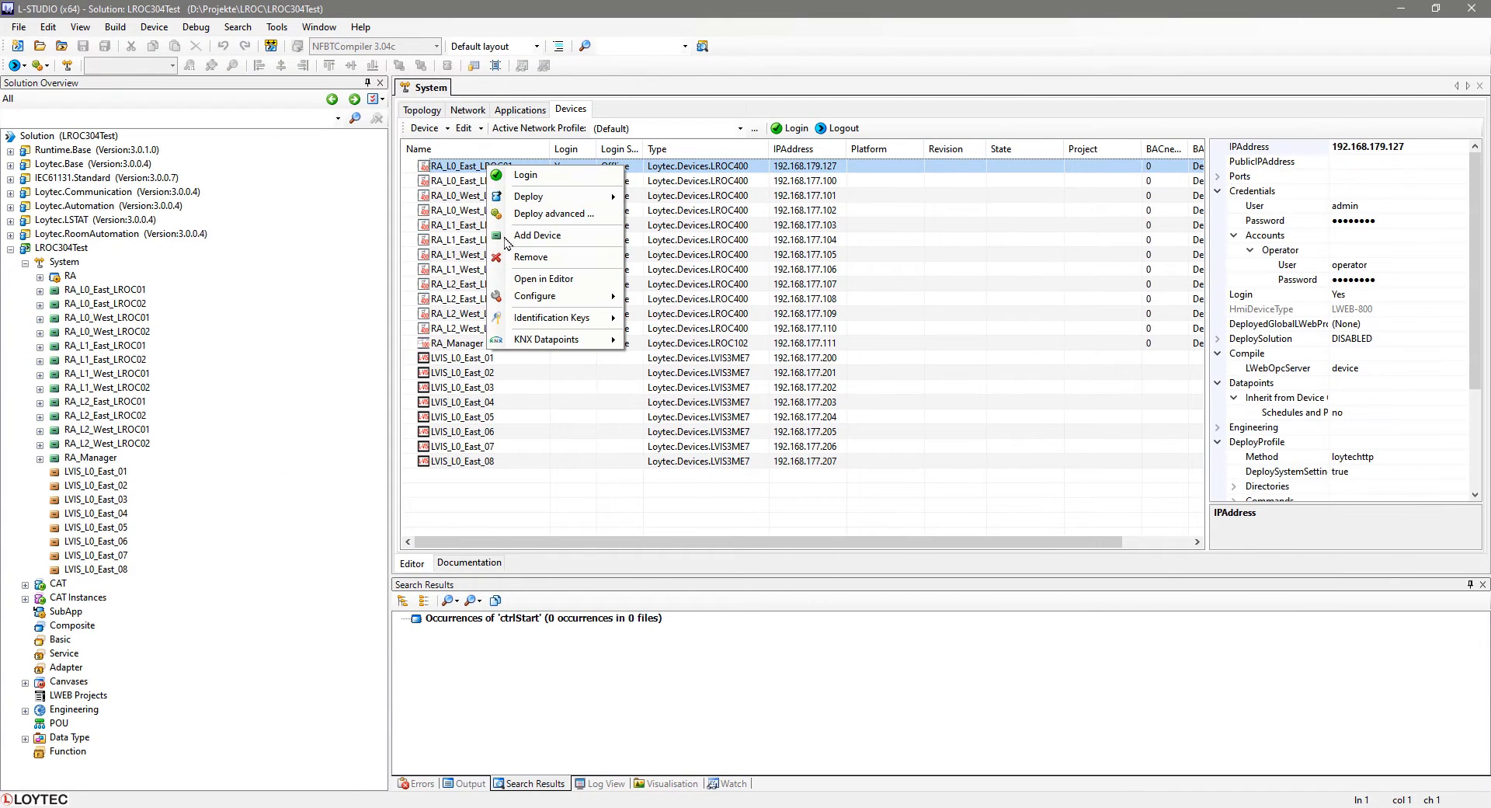
mouse_move(526, 296)
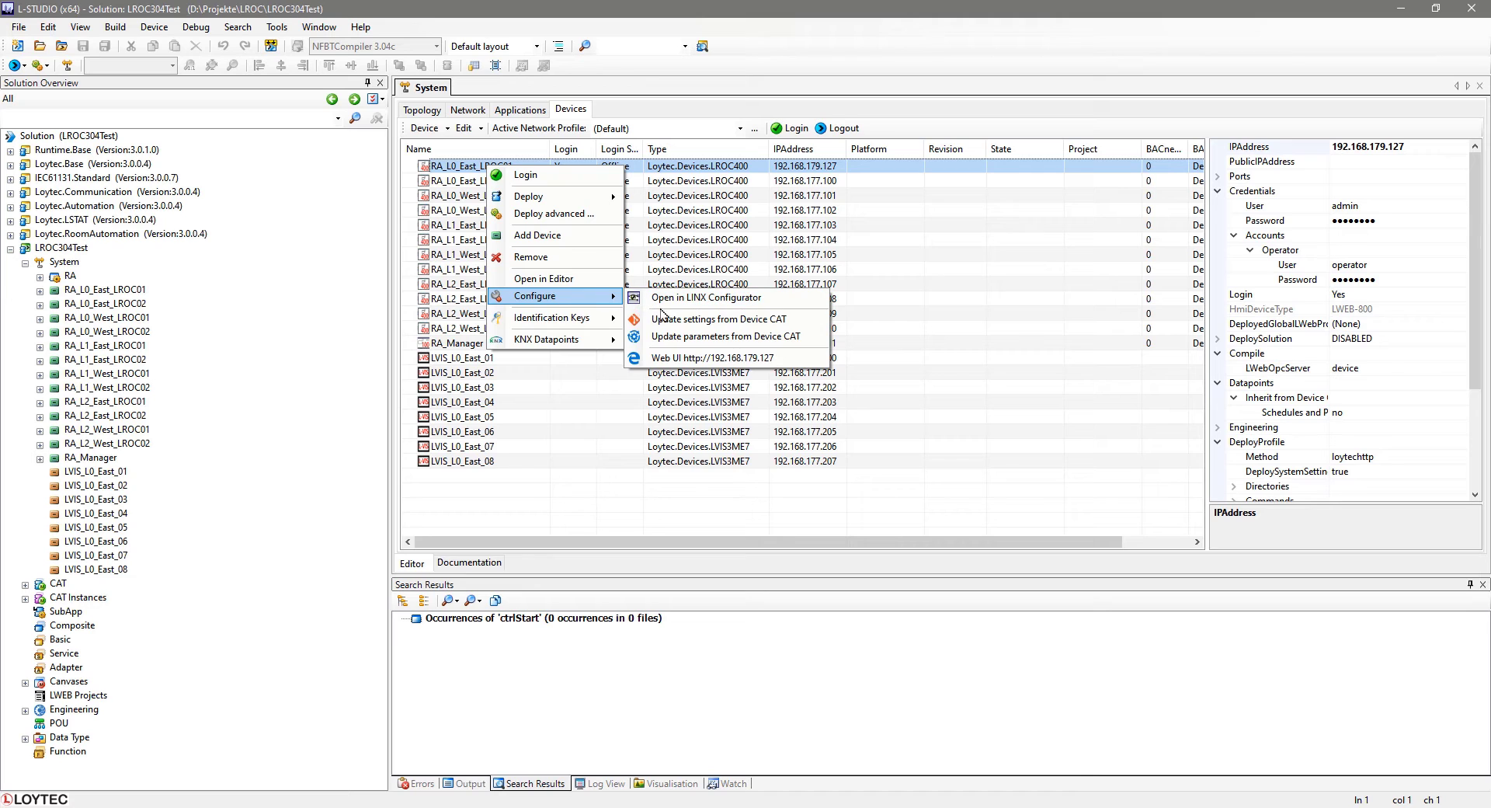
left_click(651, 358)
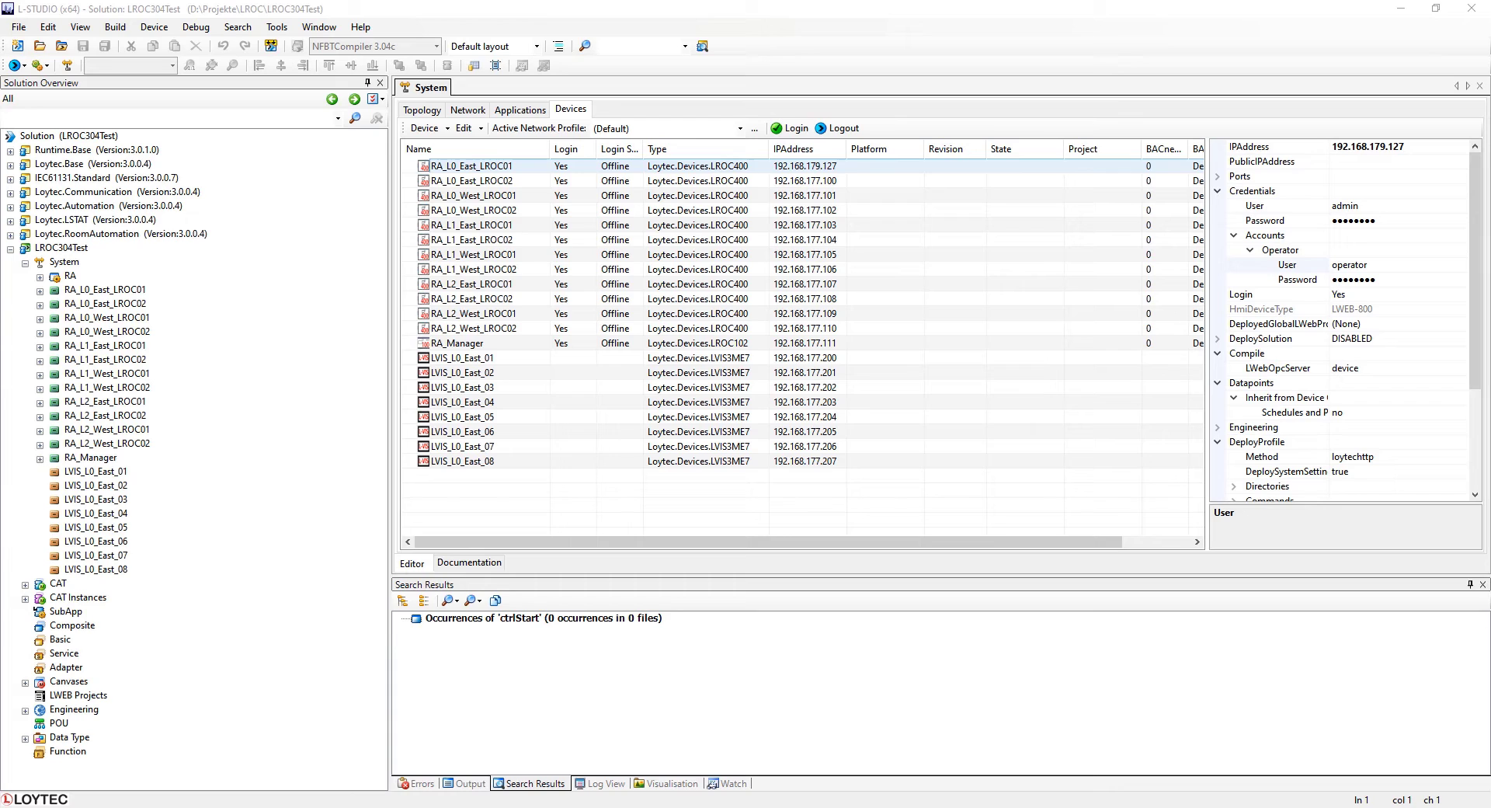
Reveal the admin and operator passwords in RA_L0_East_LROC01's credential properties.
right_click(1275, 221)
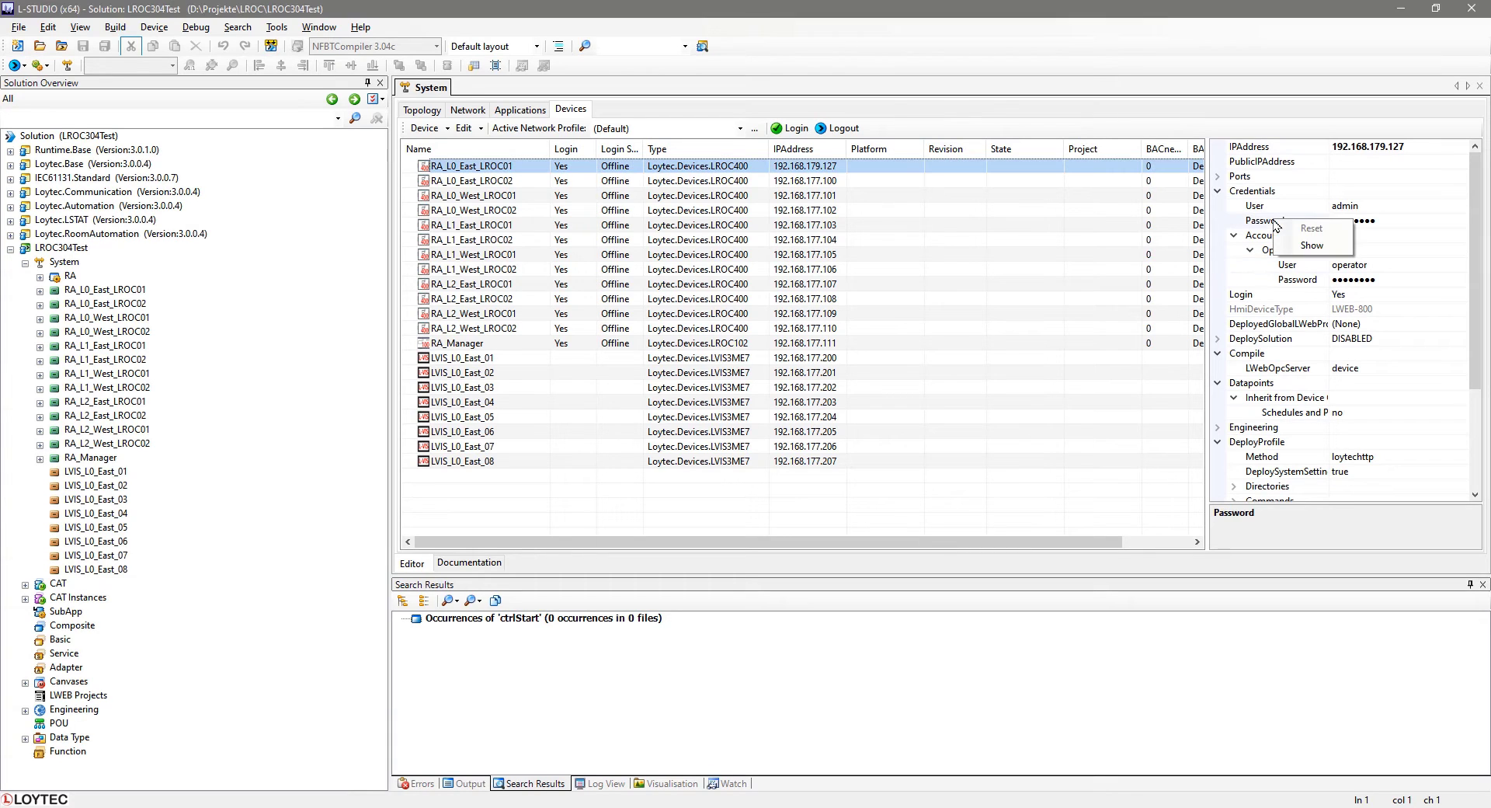
left_click(1310, 246)
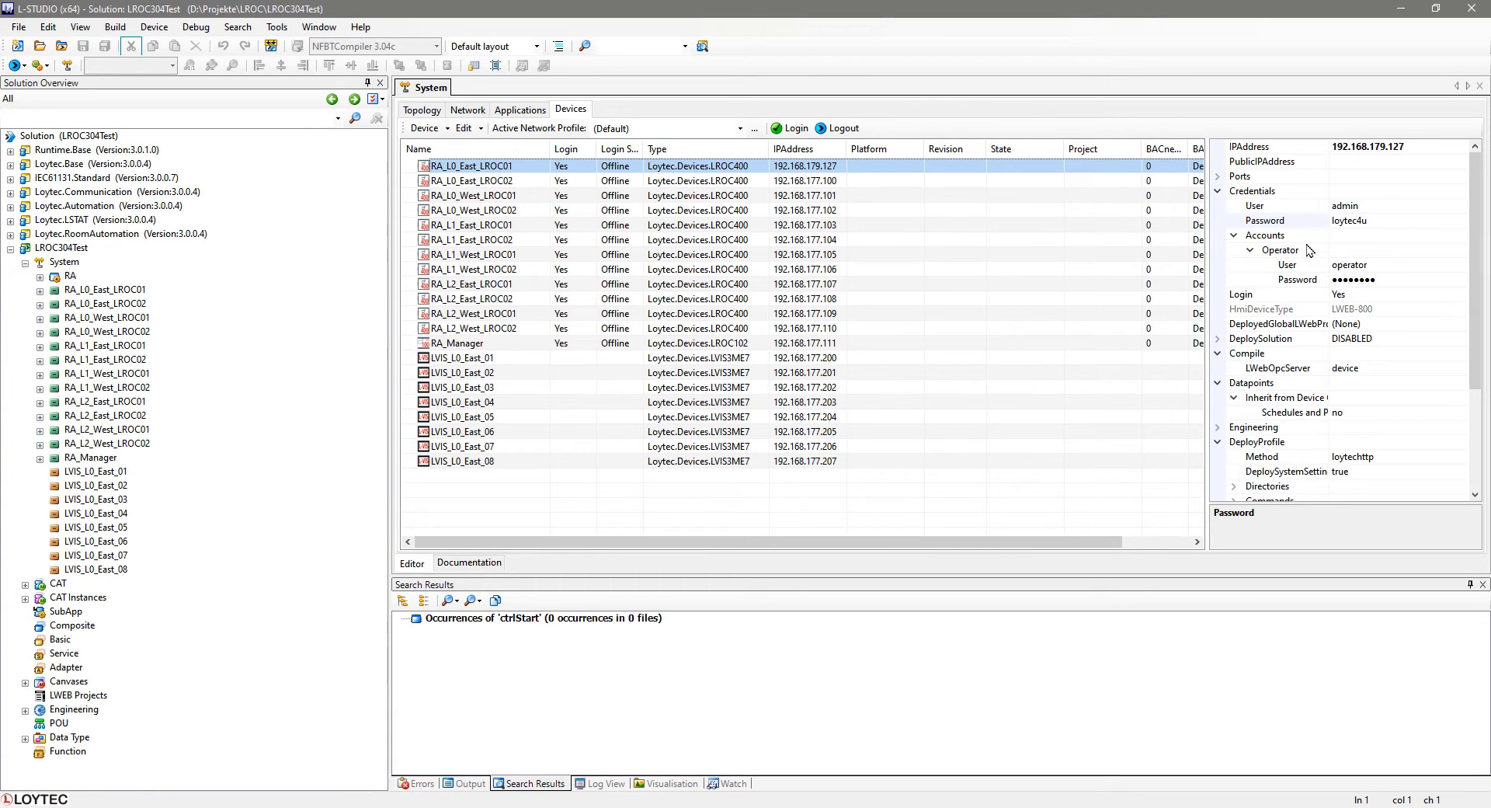
left_click(1293, 218)
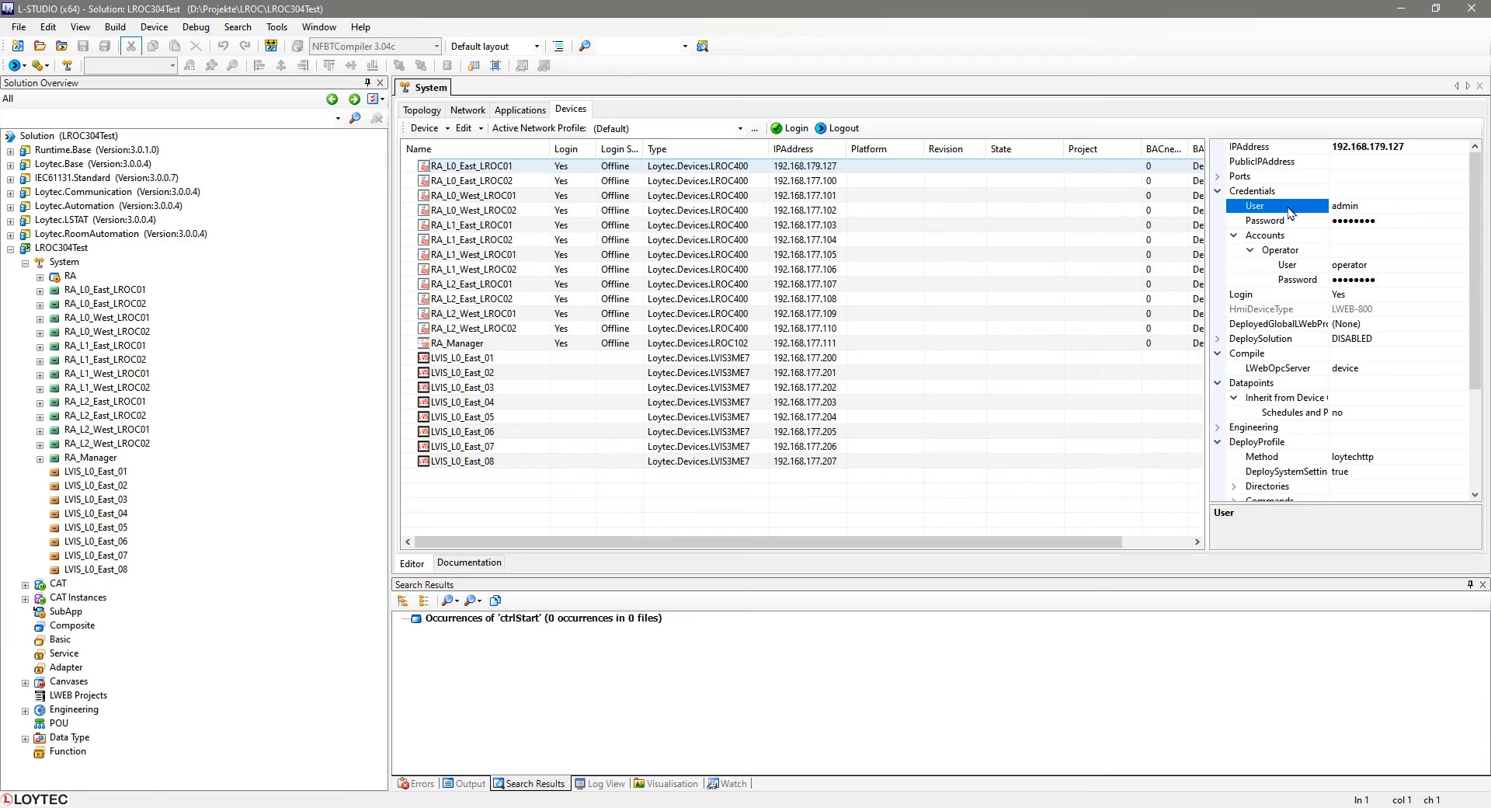
left_click(1296, 281)
right_click(1294, 287)
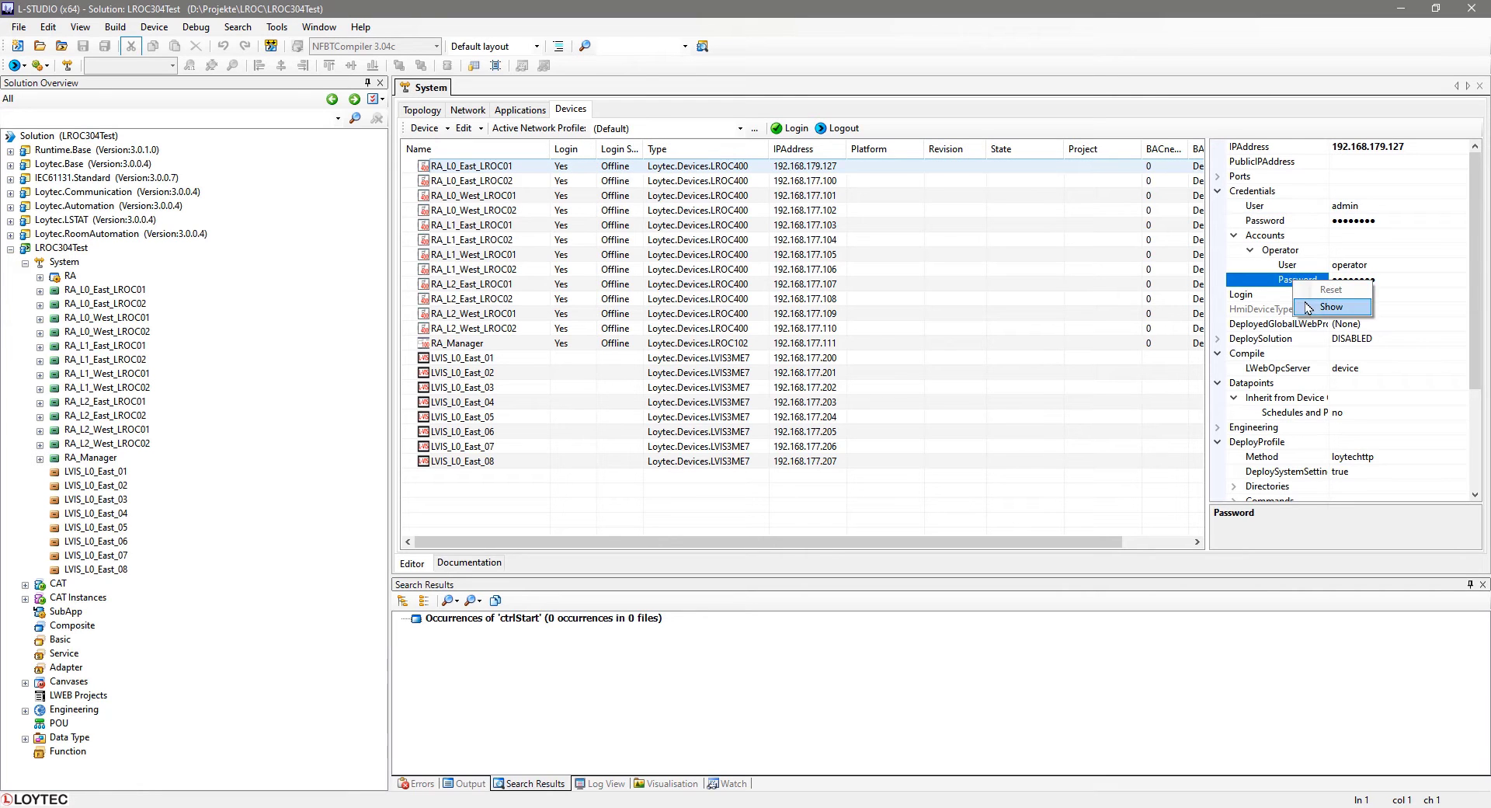
left_click(1309, 240)
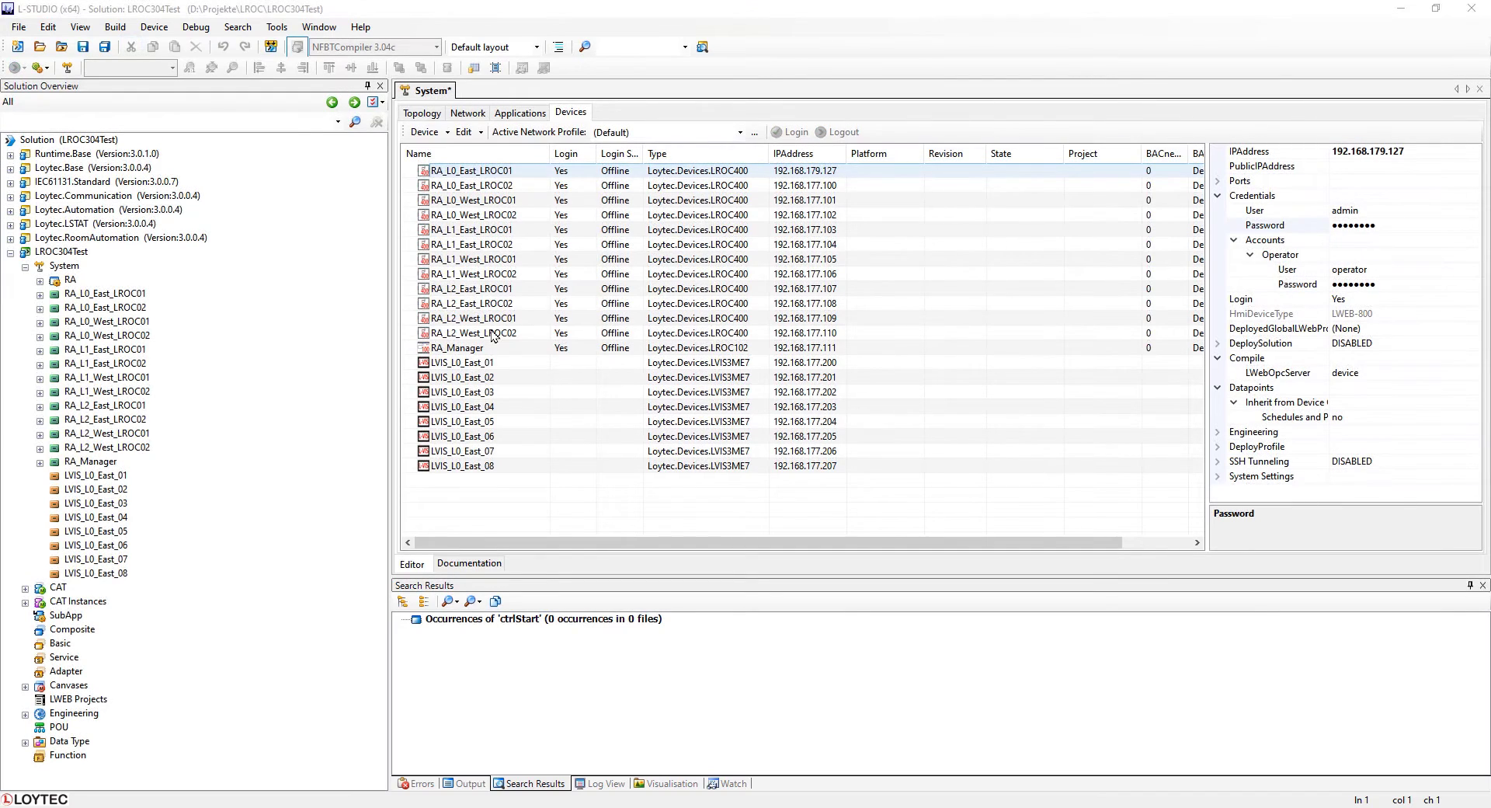
Select all twelve LROC controllers and set their shared admin password in the credentials properties.
left_click(492, 330)
left_click(492, 332, "shift")
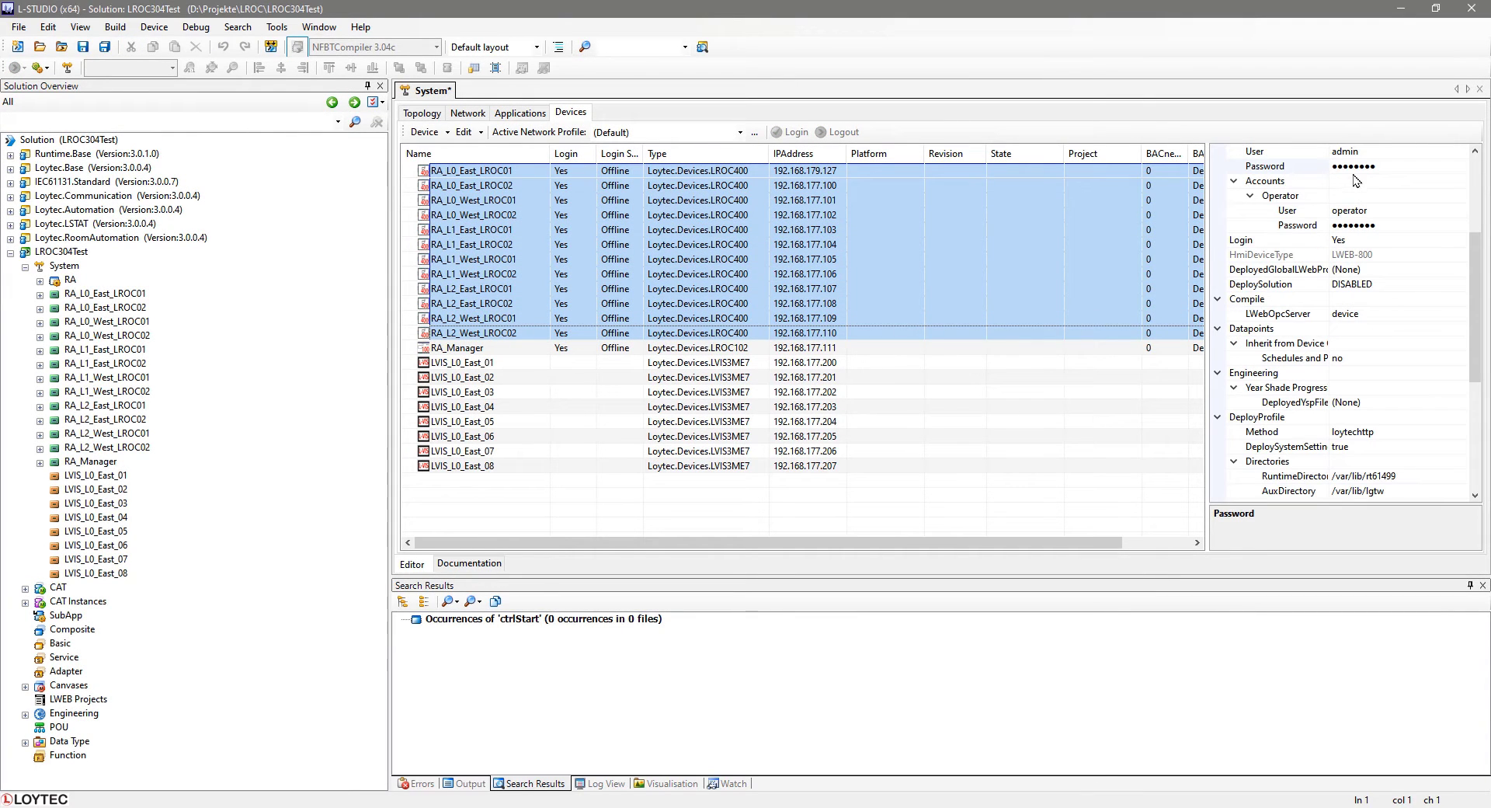
left_click(1294, 167)
right_click(1283, 168)
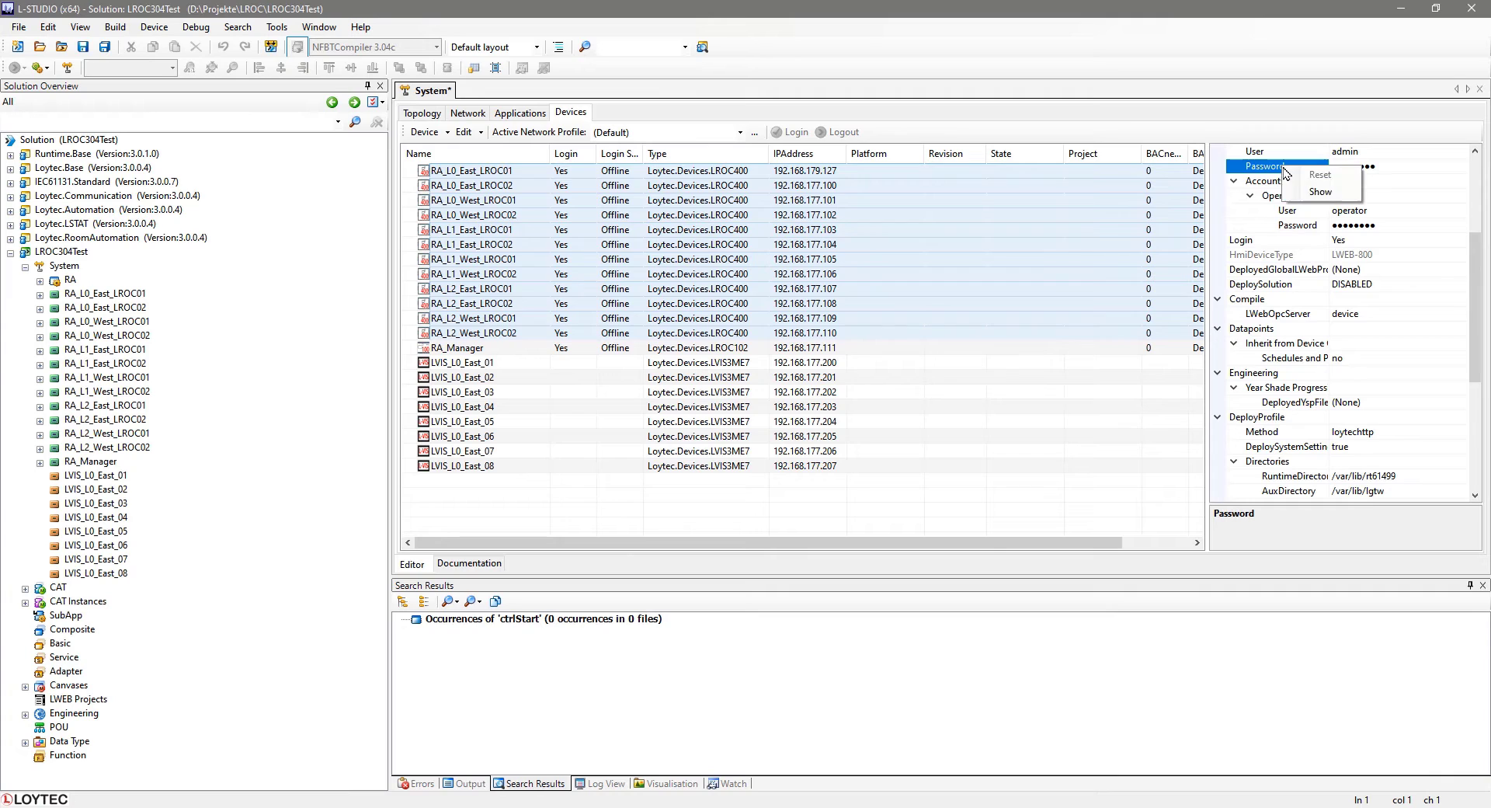
left_click(1318, 191)
left_click_drag(1331, 166, 1367, 168)
type("123456")
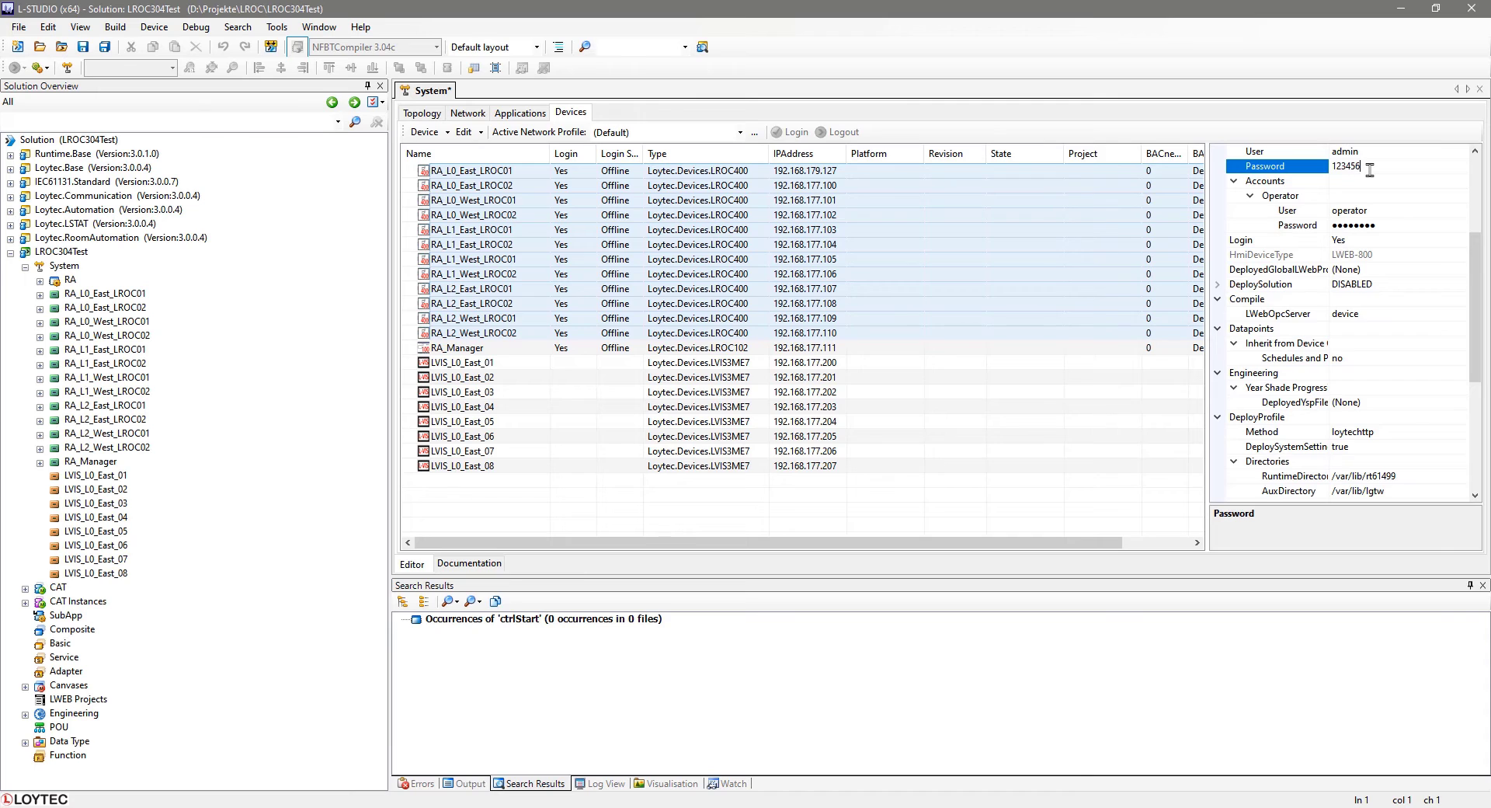
key("Return")
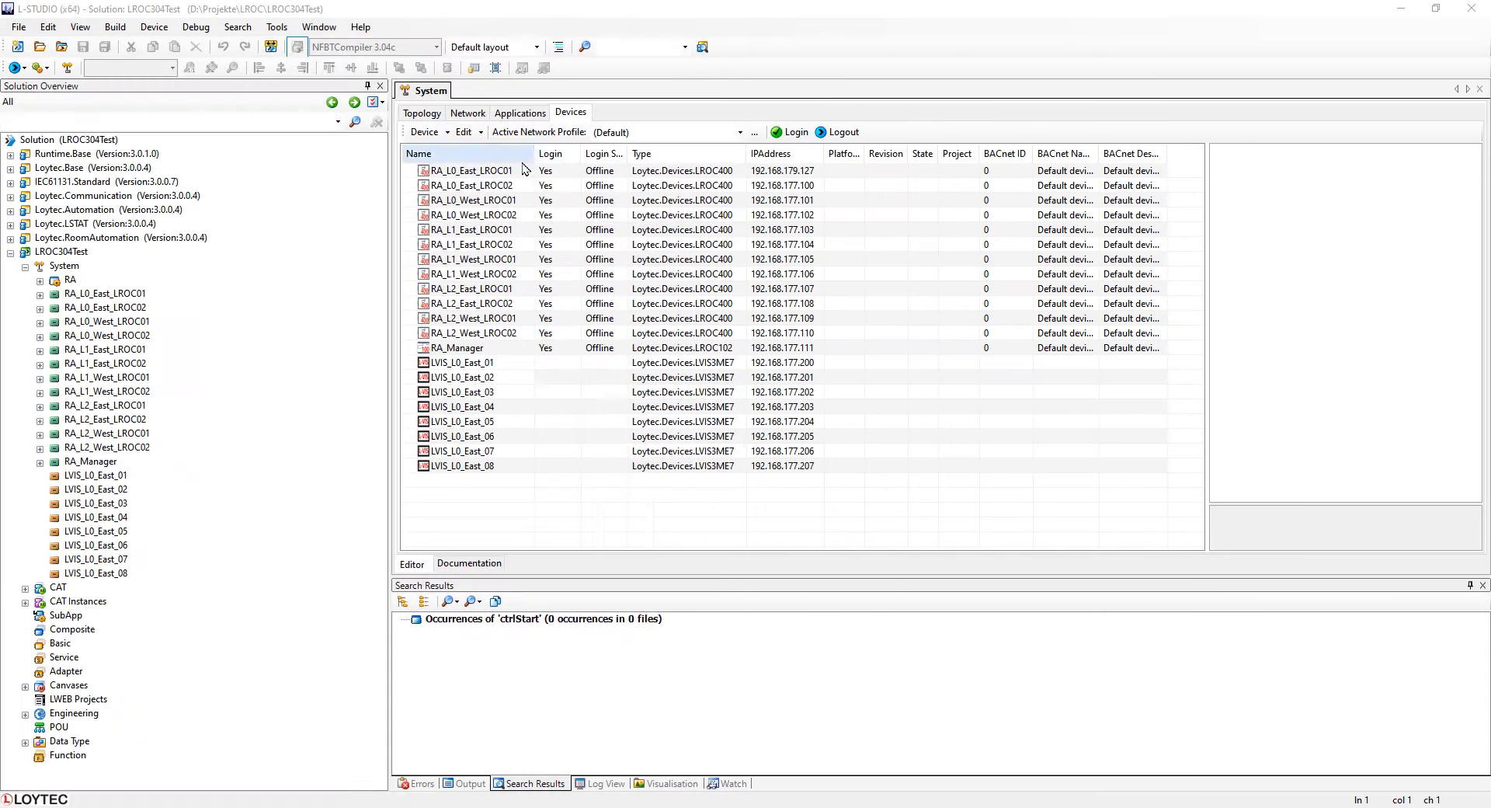
Select all controllers including RA_Manager, set their BACnet names to the device names, and save.
left_click(510, 175)
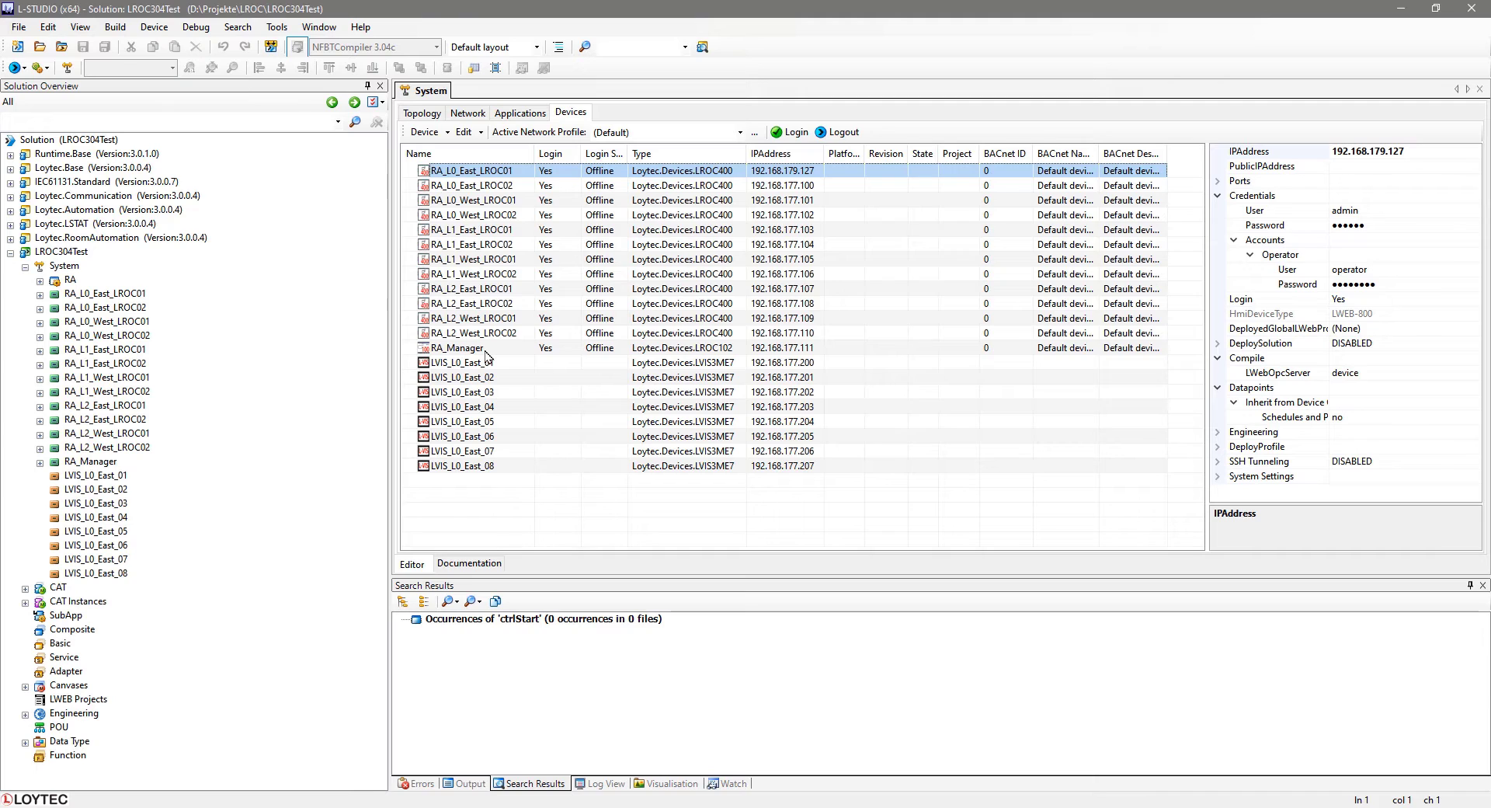
left_click(485, 351, "shift")
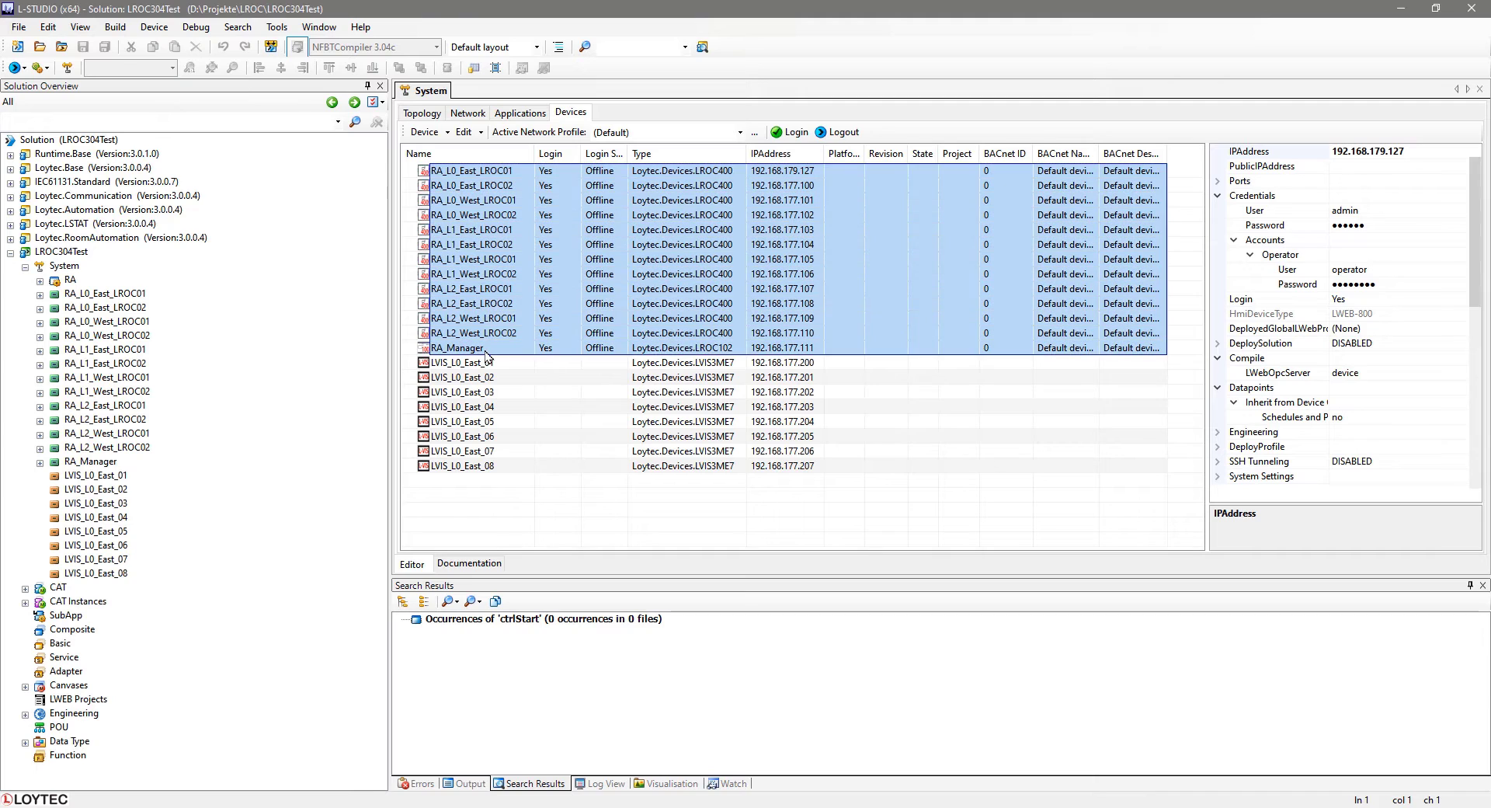
left_click(481, 133)
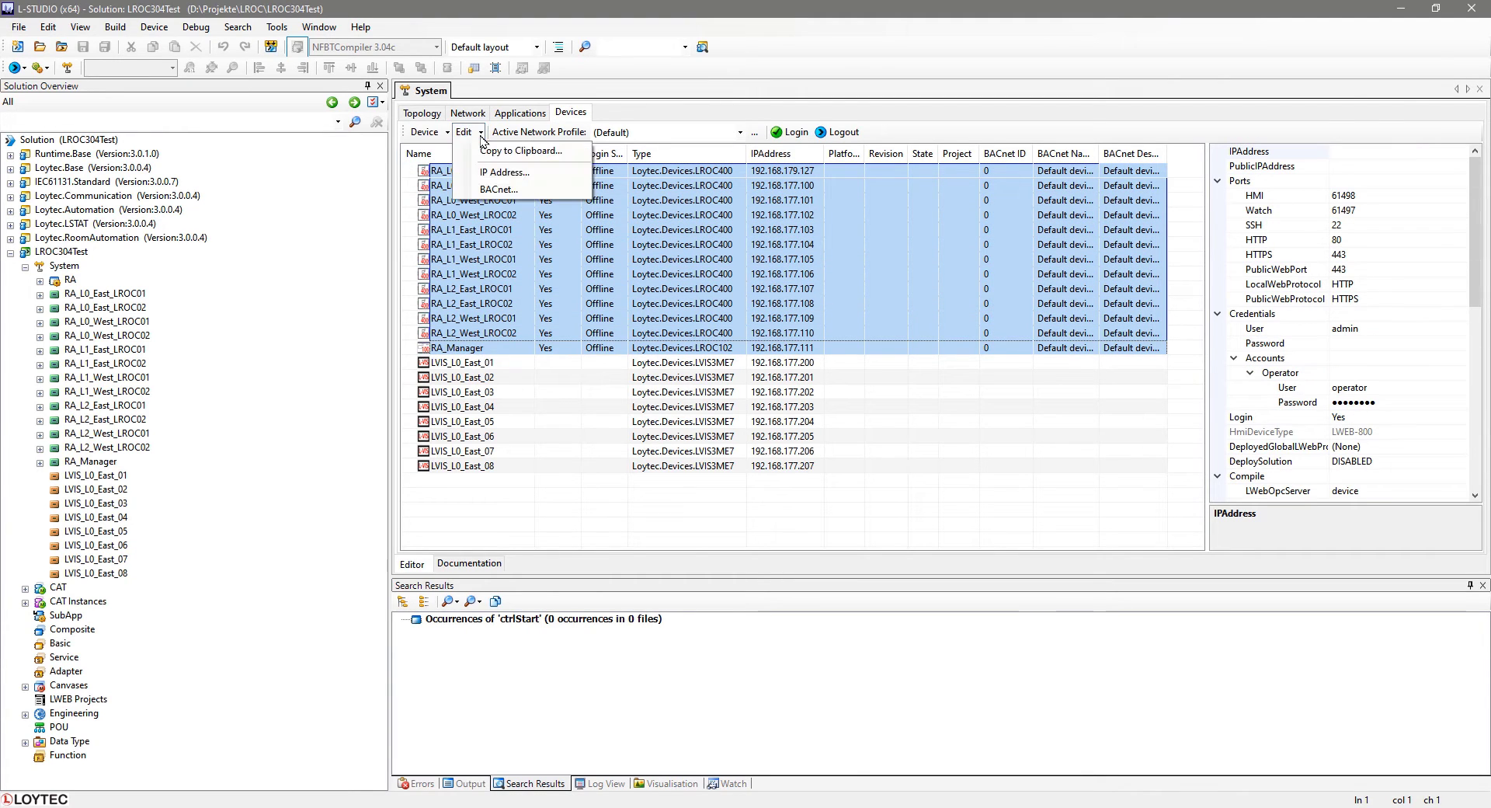
left_click(540, 195)
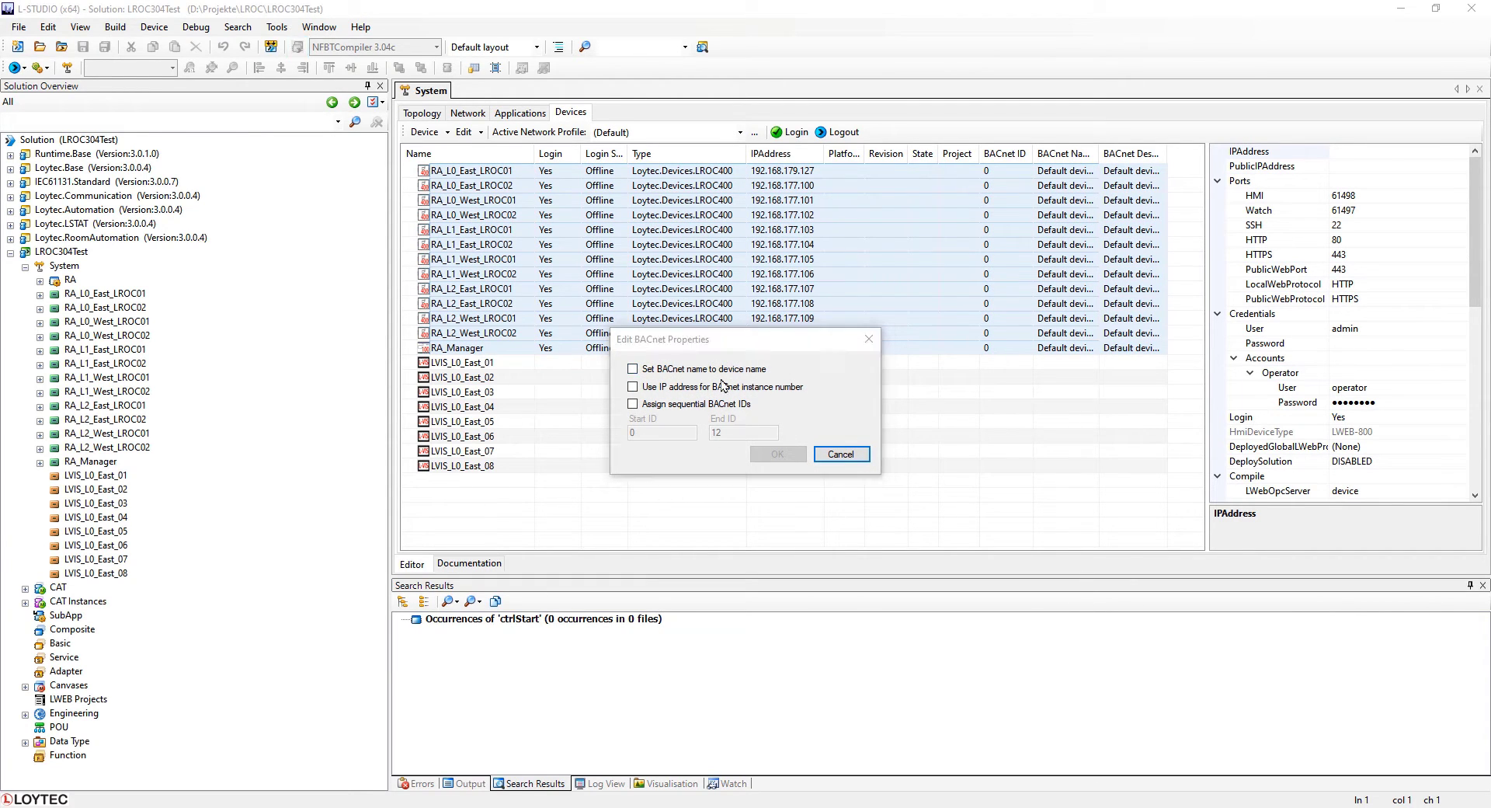
left_click(633, 370)
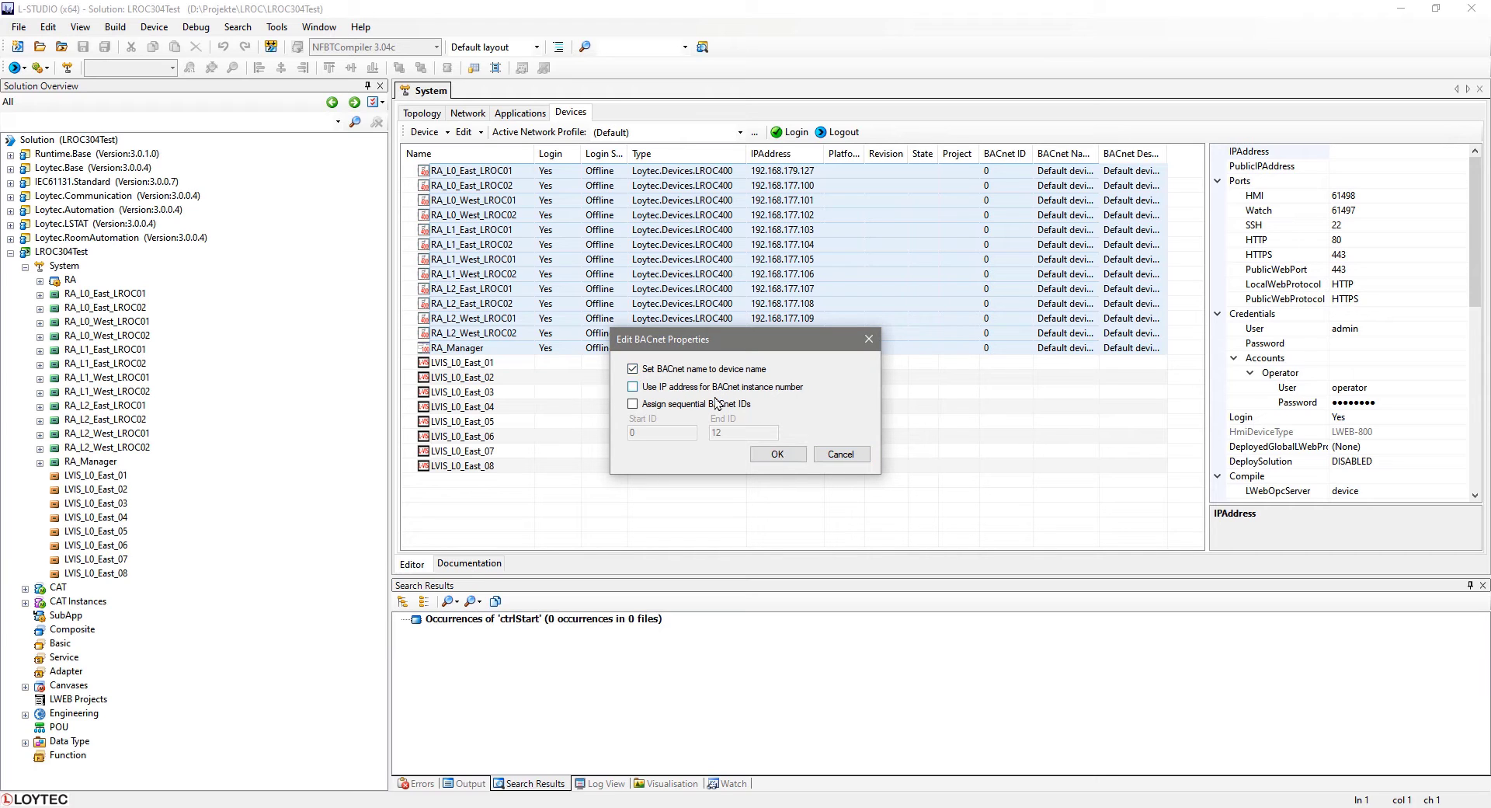
left_click(777, 454)
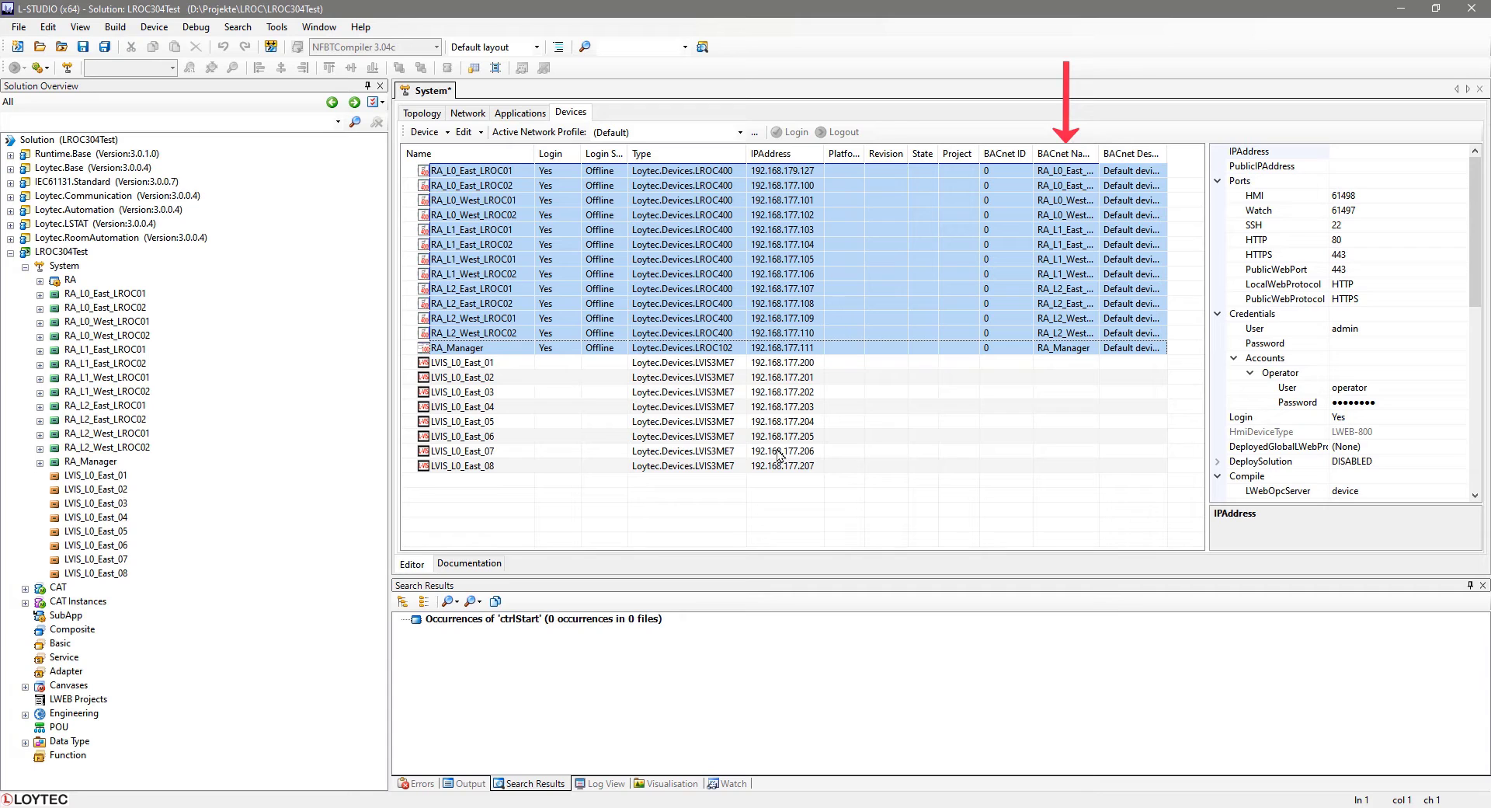
key("ctrl+s")
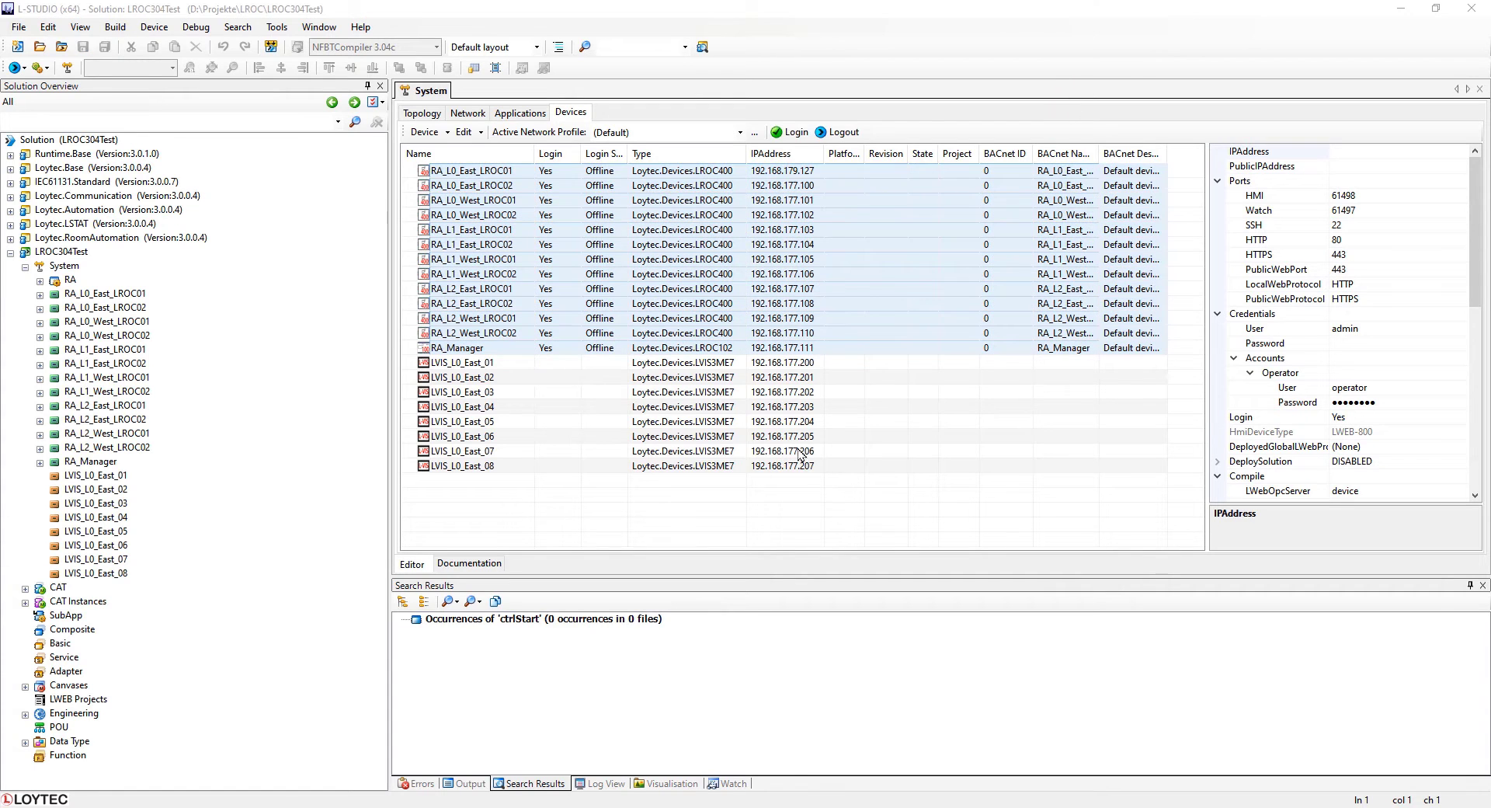
Use the IP address as BACnet instance number for the selected controllers and save.
left_click(482, 132)
left_click(504, 191)
left_click(632, 387)
left_click(777, 453)
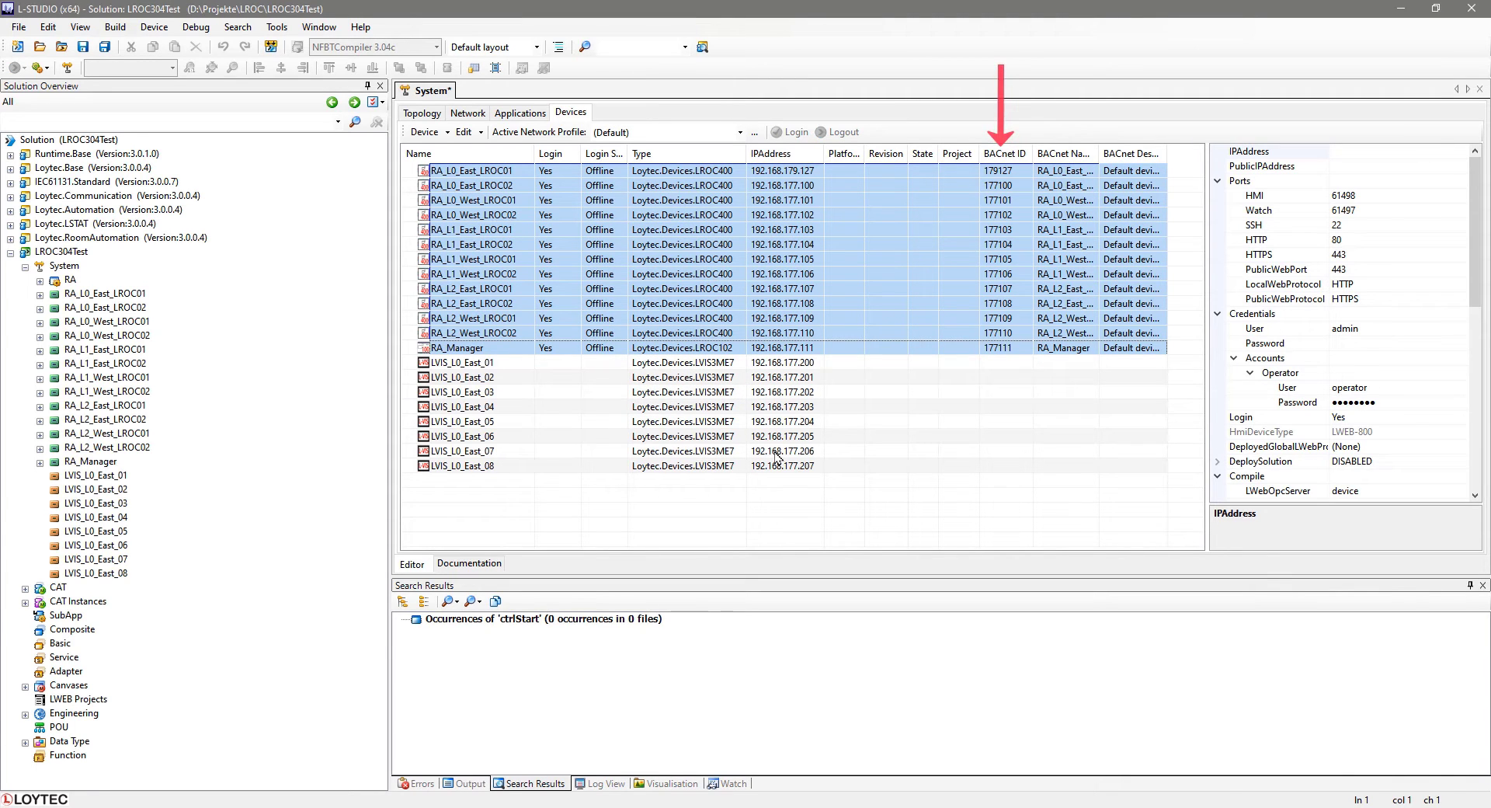
key("ctrl+s")
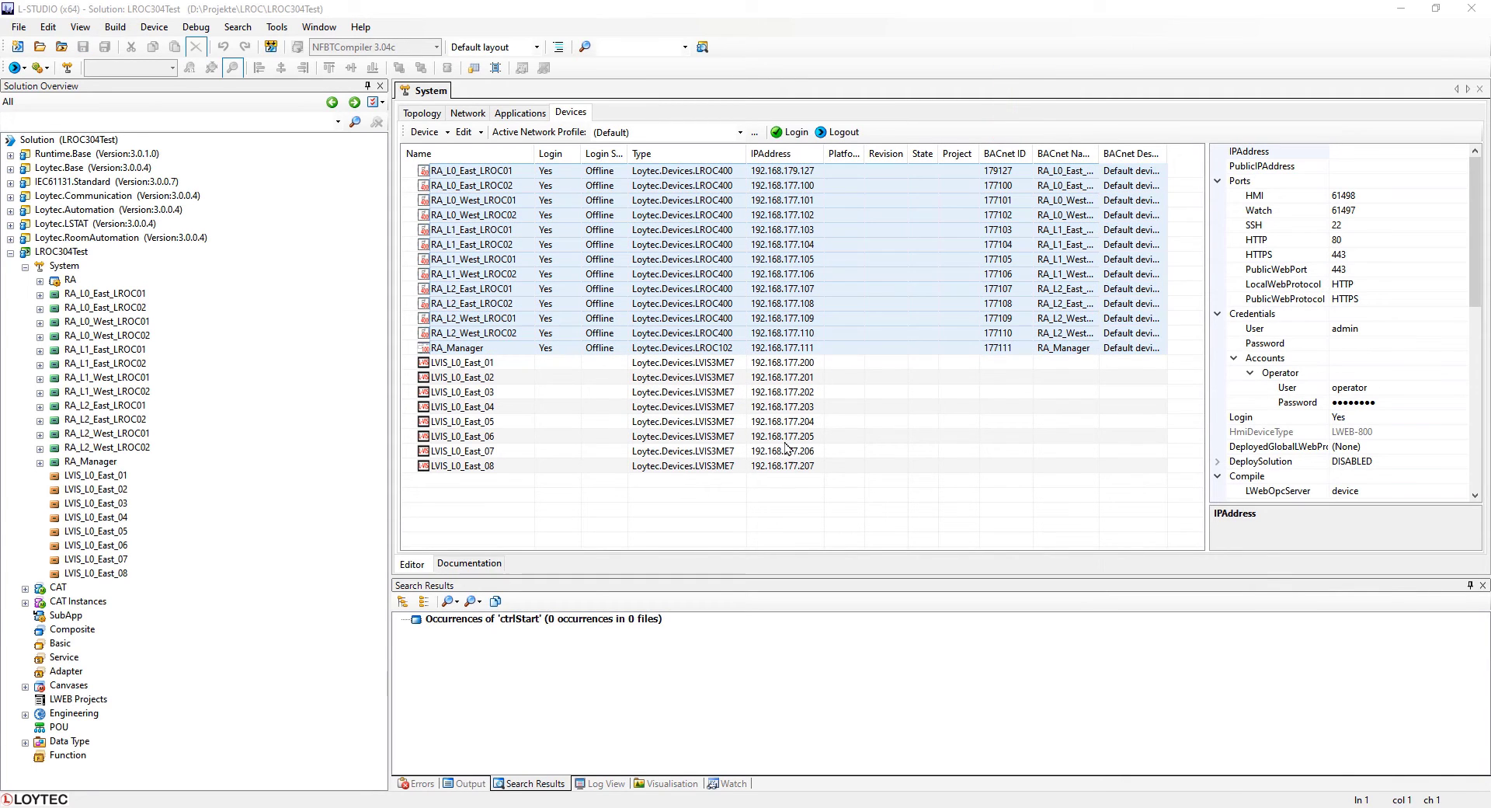
Assign sequential BACnet IDs from 1000 to 1012 to the selected controllers.
left_click(480, 133)
left_click(479, 134)
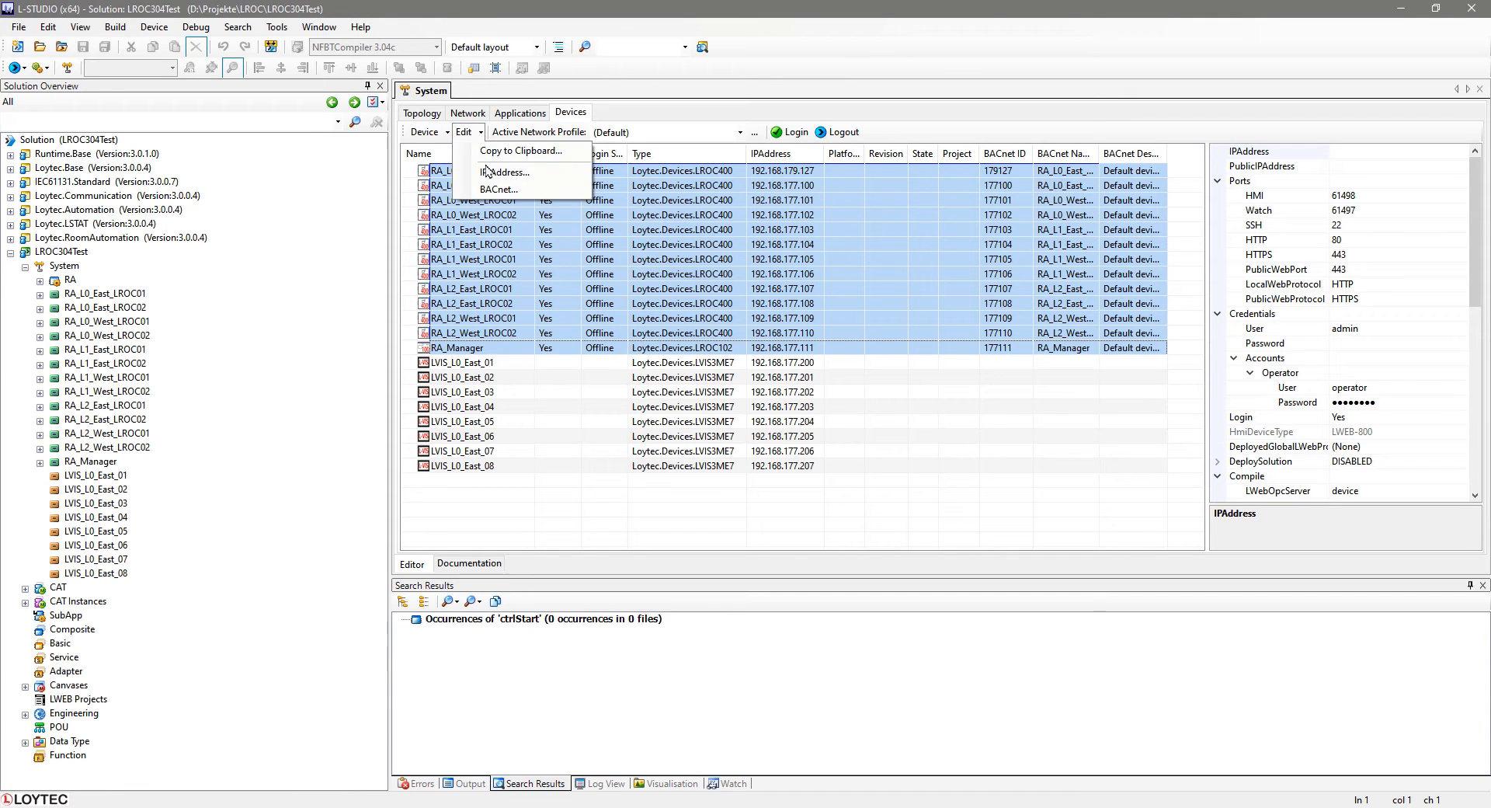
left_click(487, 192)
left_click(633, 405)
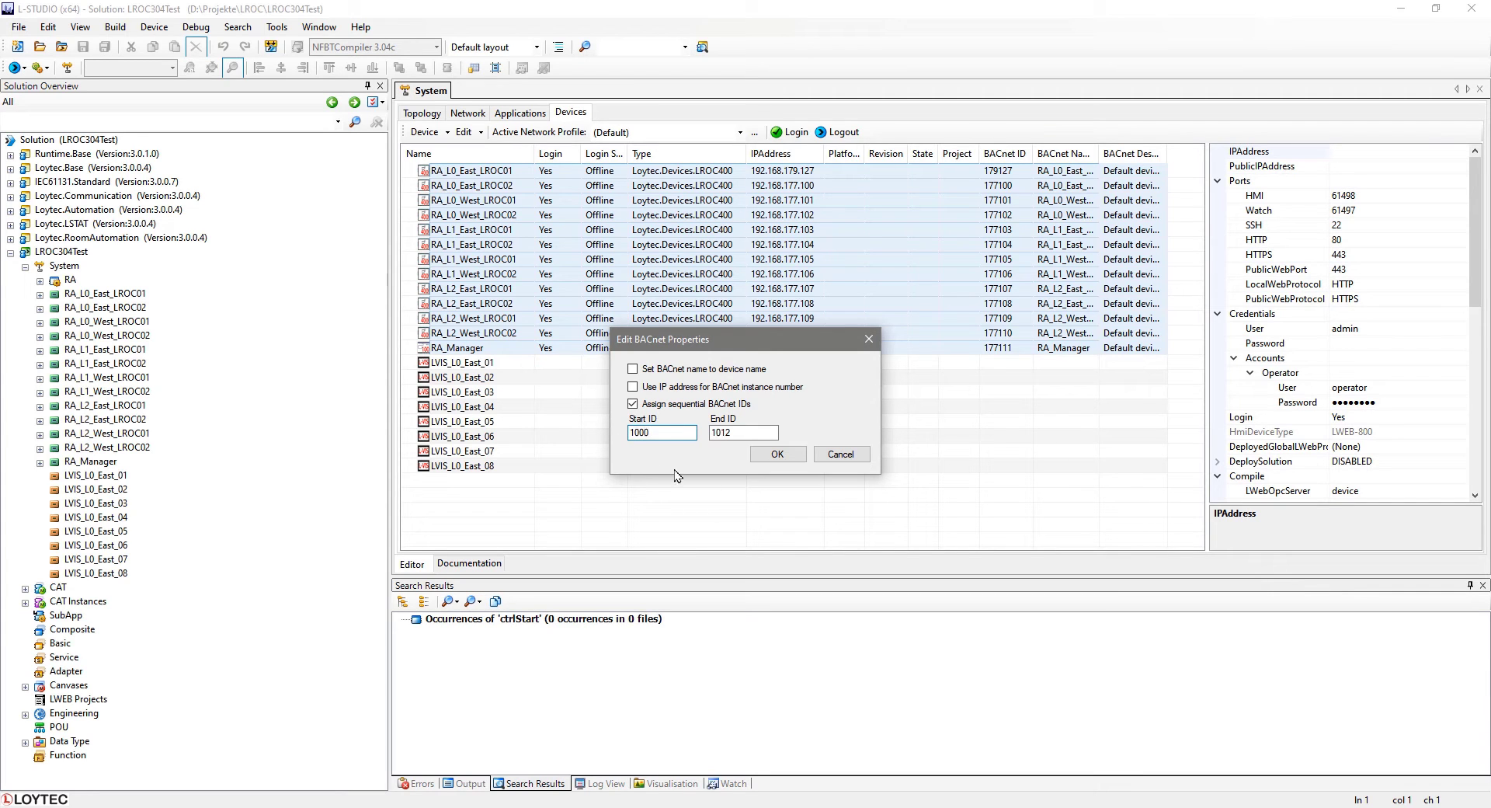
left_click(777, 453)
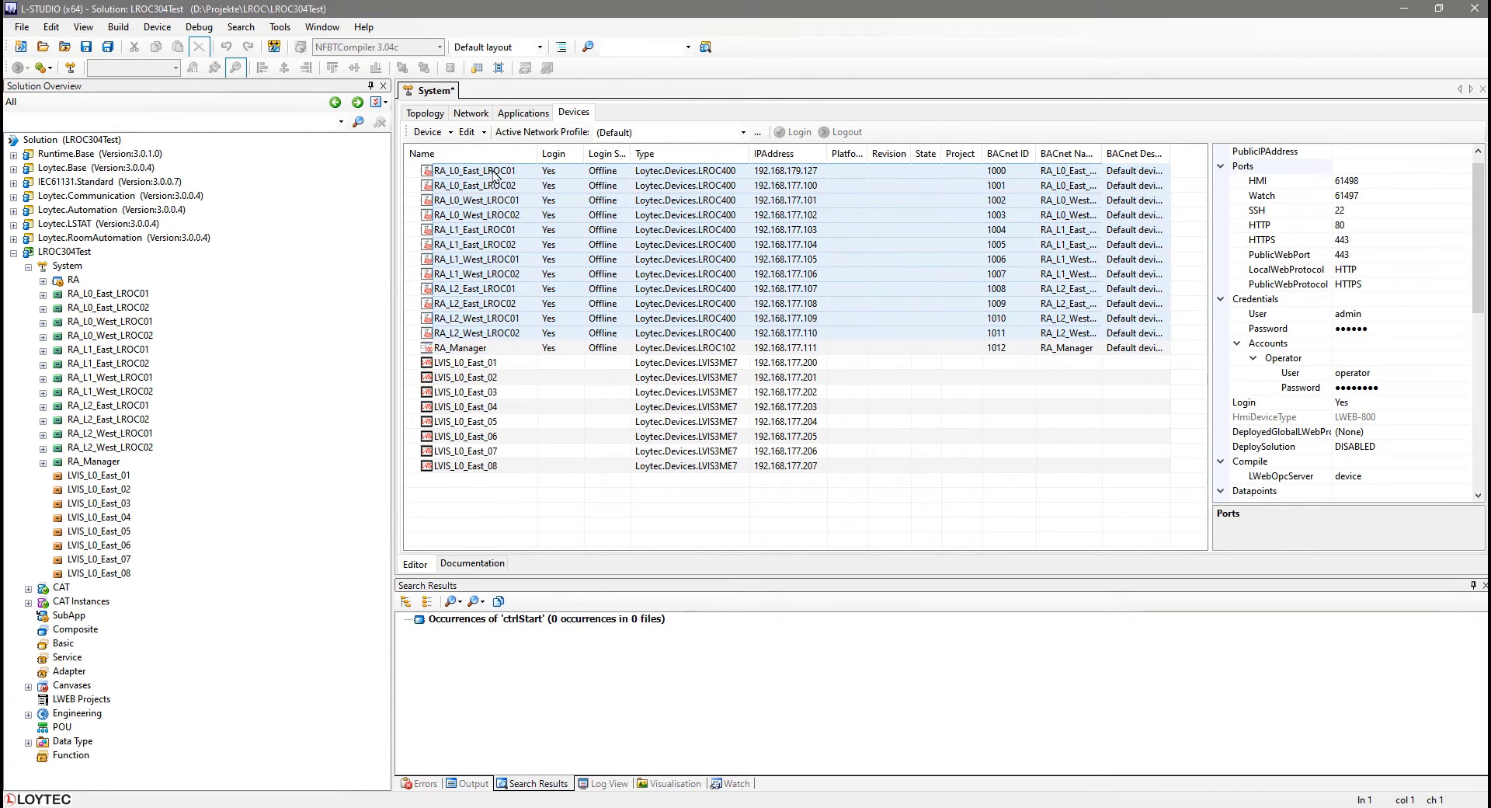
Set the BACnet description of all selected controllers to the pasted text "L-ROC Room Controller".
left_click(494, 174)
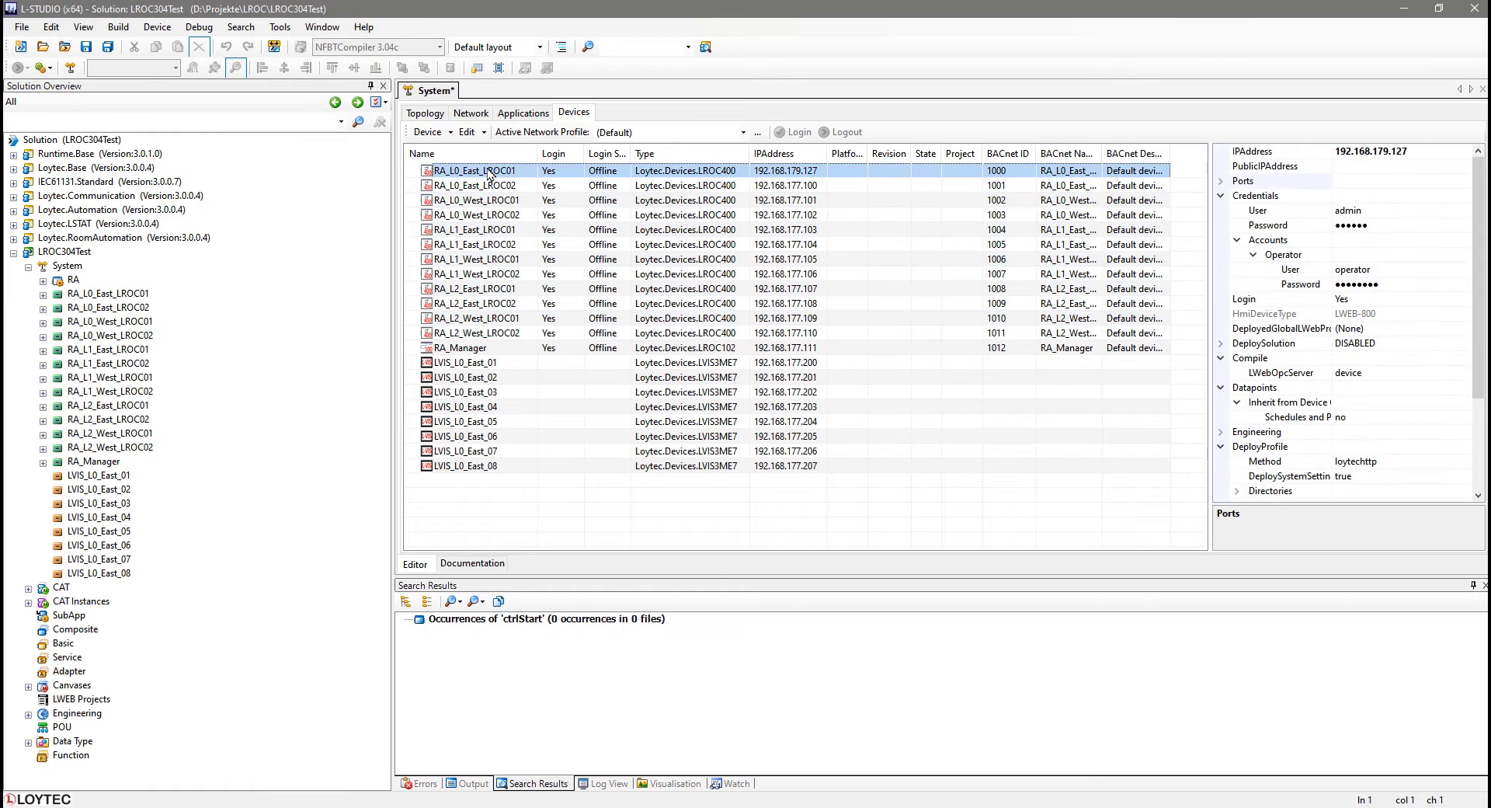
left_click_drag(1480, 365, 1480, 448)
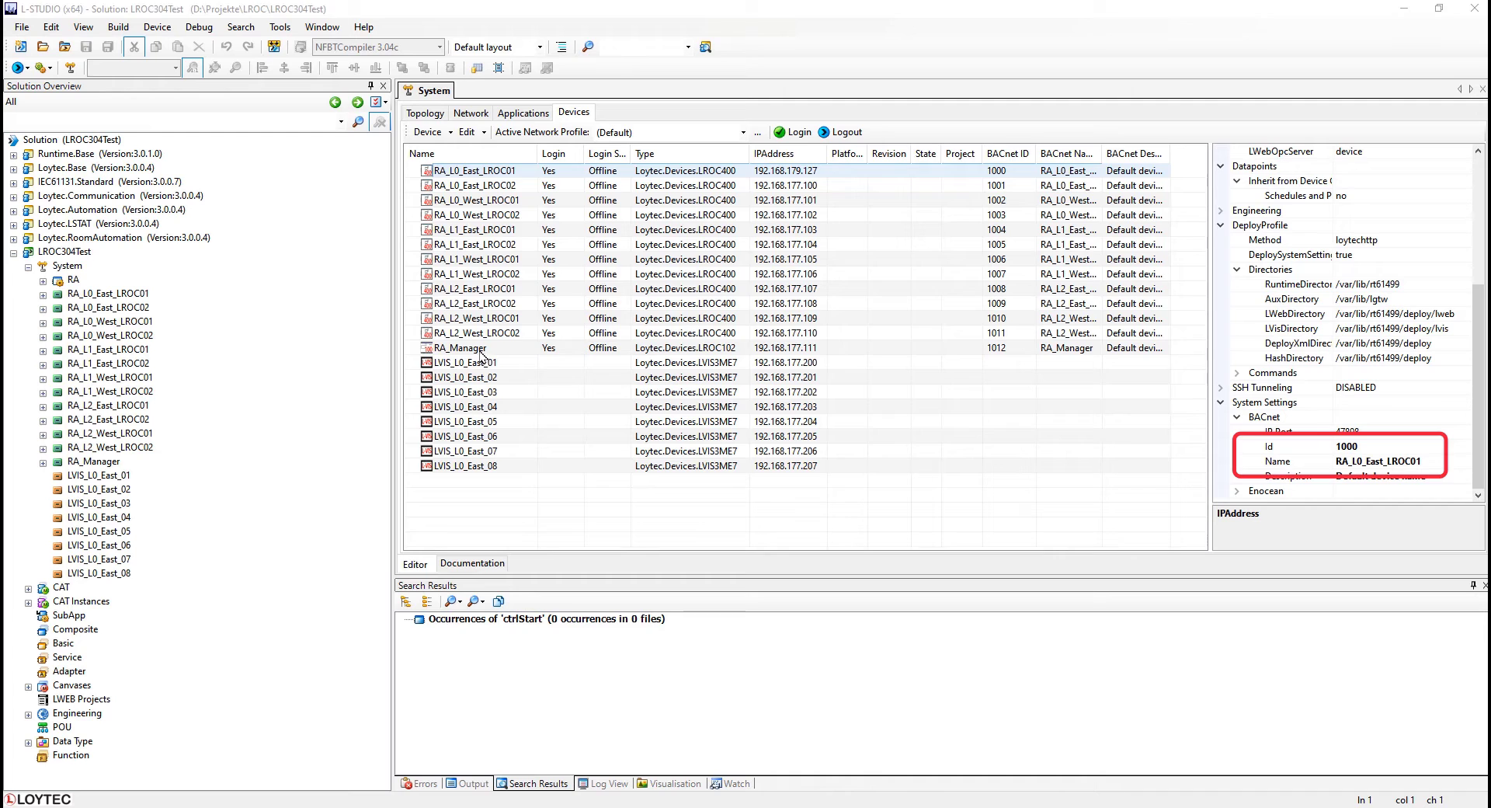
left_click(483, 349, "shift")
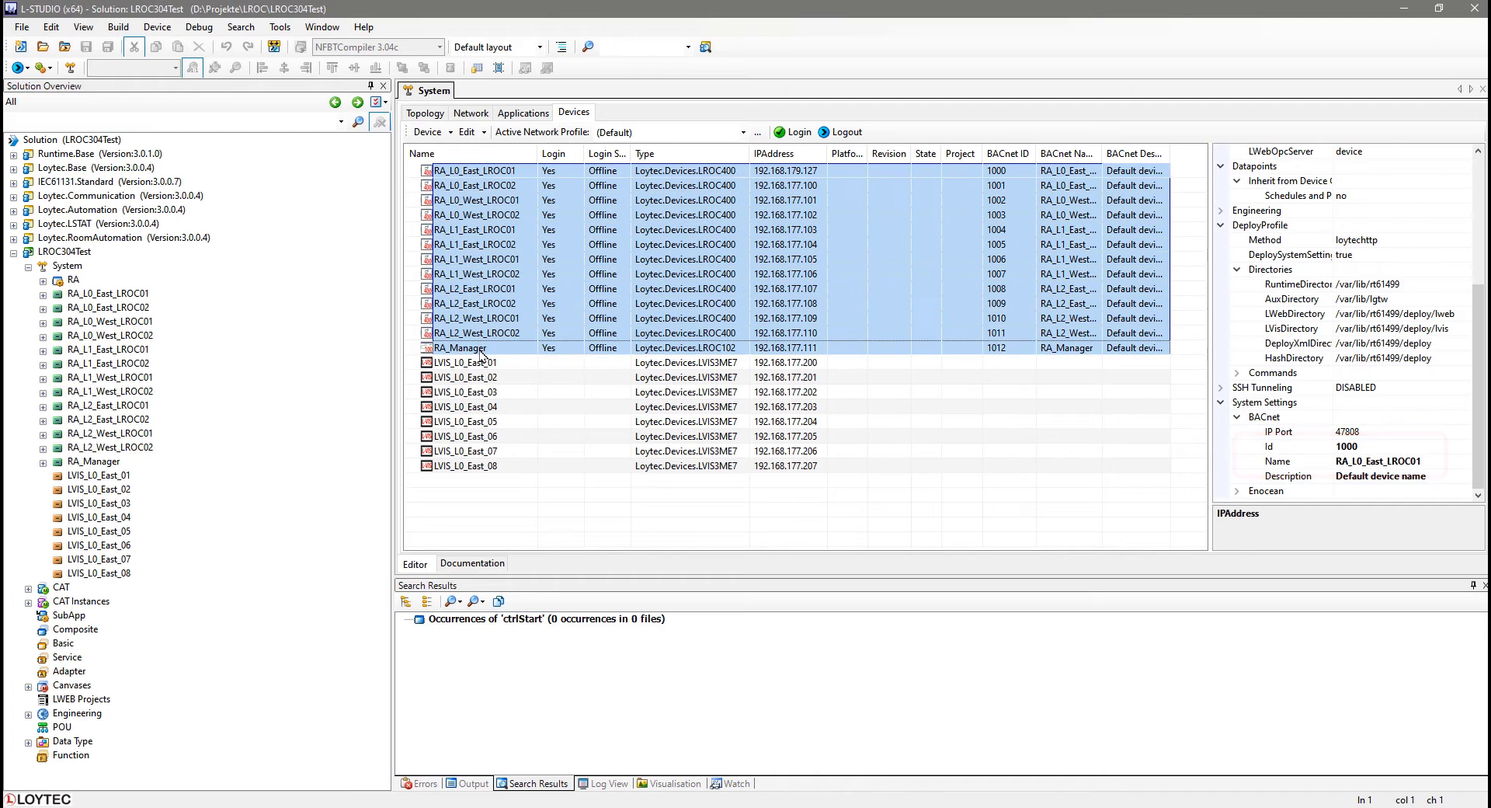
left_click_drag(1483, 278, 1484, 461)
left_click(1343, 462)
left_click_drag(1336, 461, 1438, 458)
type("L-ROC Room Controller")
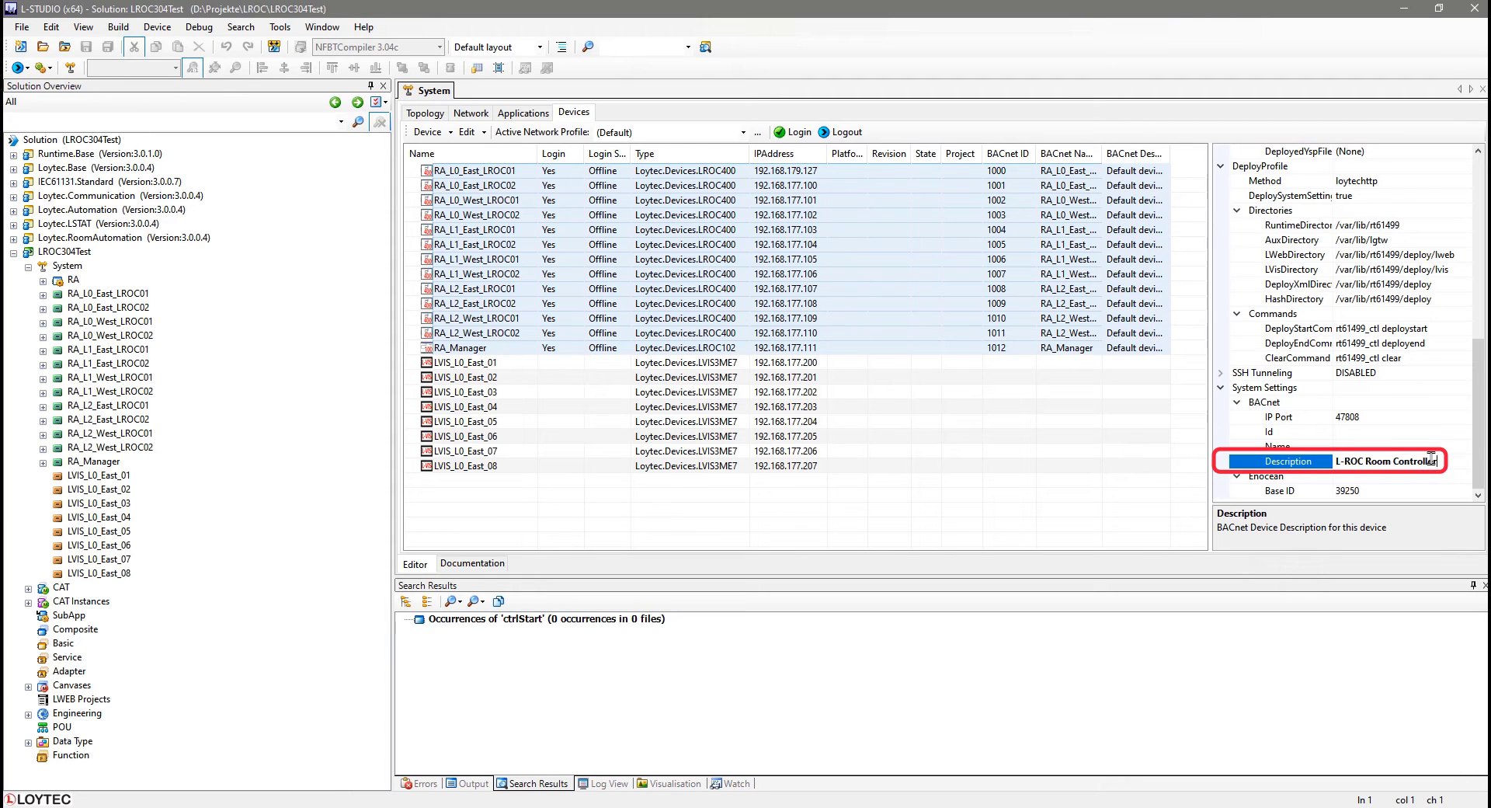
key("Return")
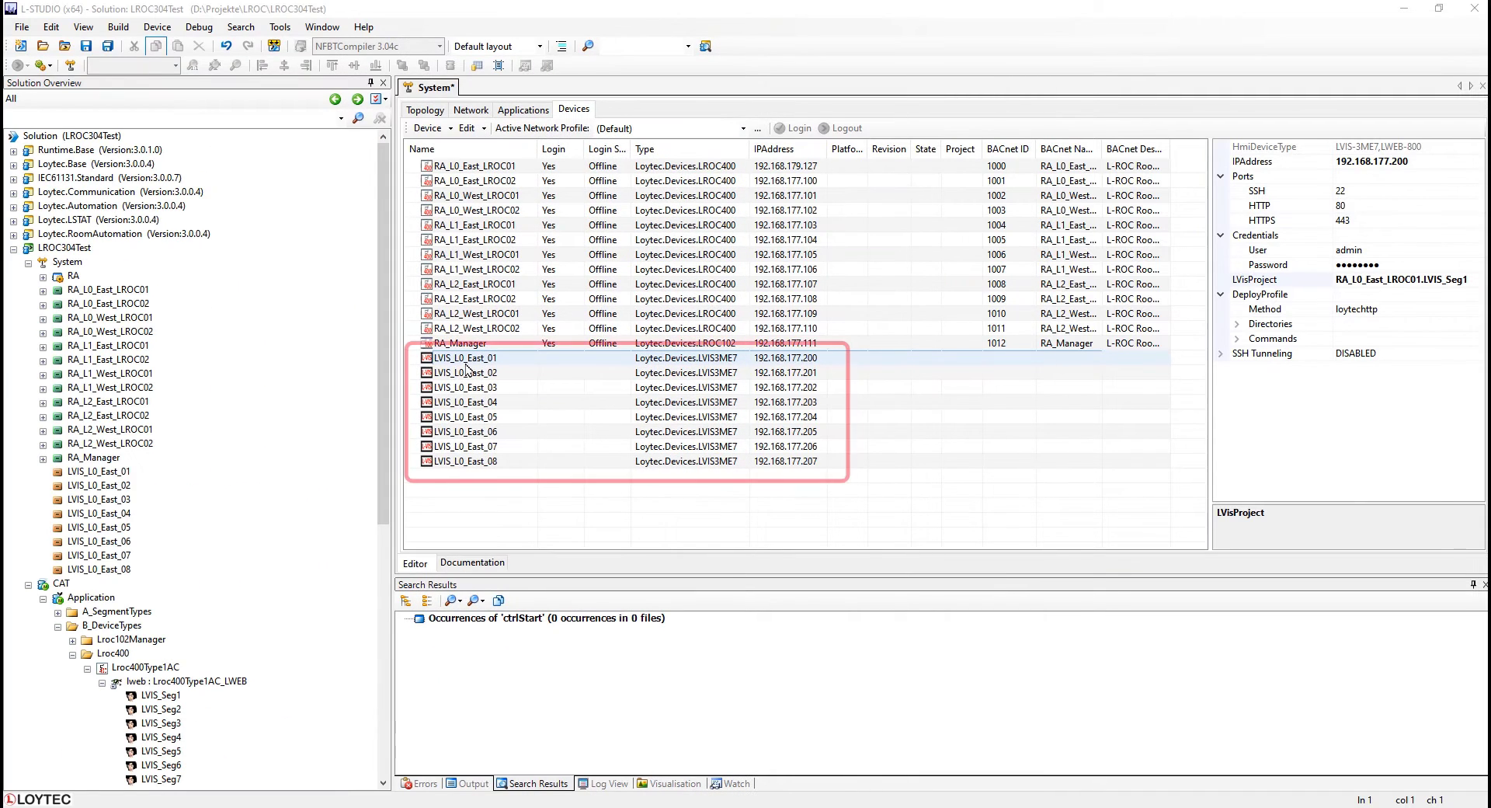
Assign the deployed LVIS project RA_L0_East_LROC01.LVIS_Seg1 to the LVIS_L0_East_01 device.
left_click(466, 359)
left_click(1468, 281)
left_click(1479, 281)
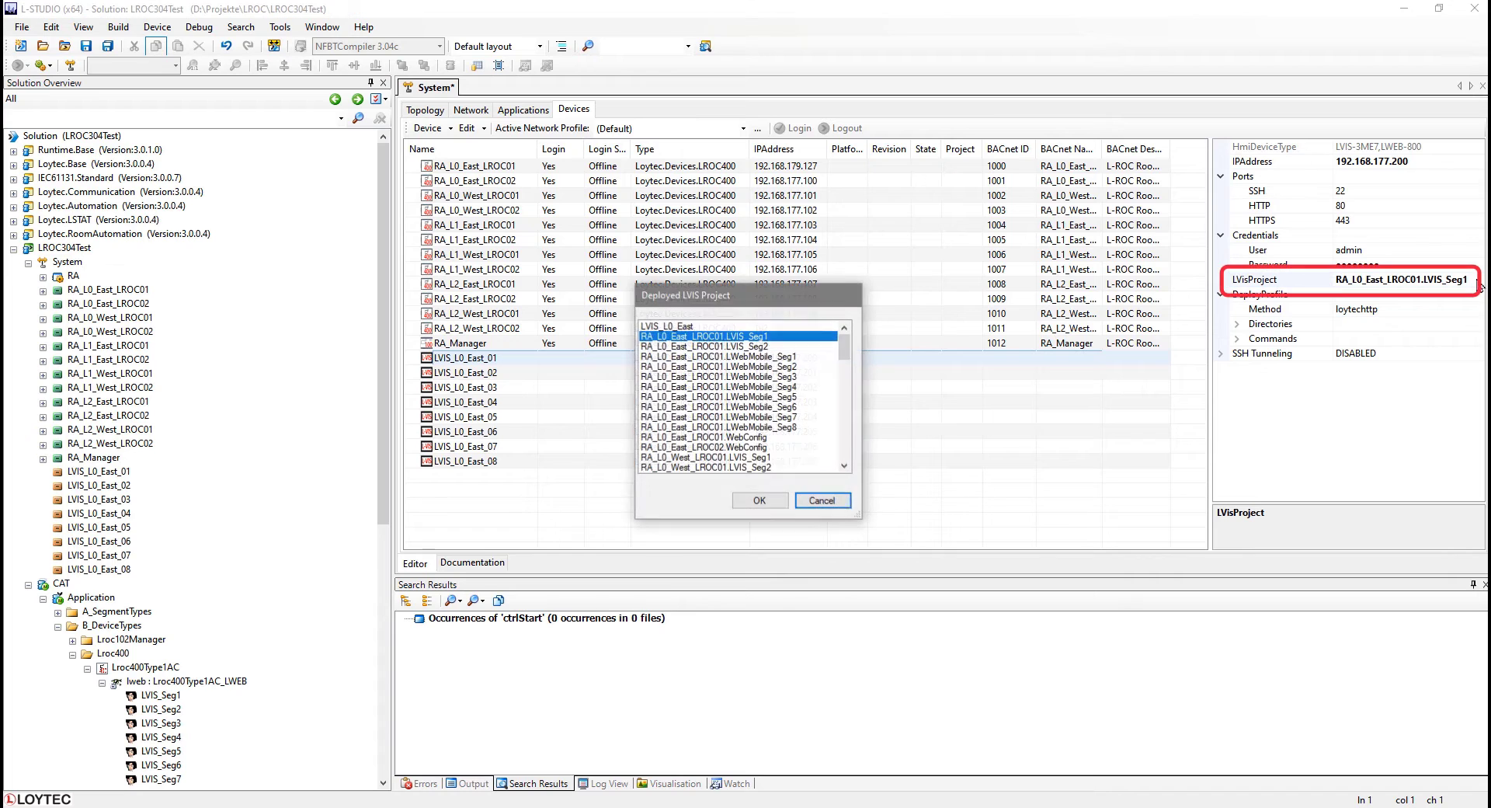
left_click_drag(850, 354, 849, 317)
left_click(787, 340)
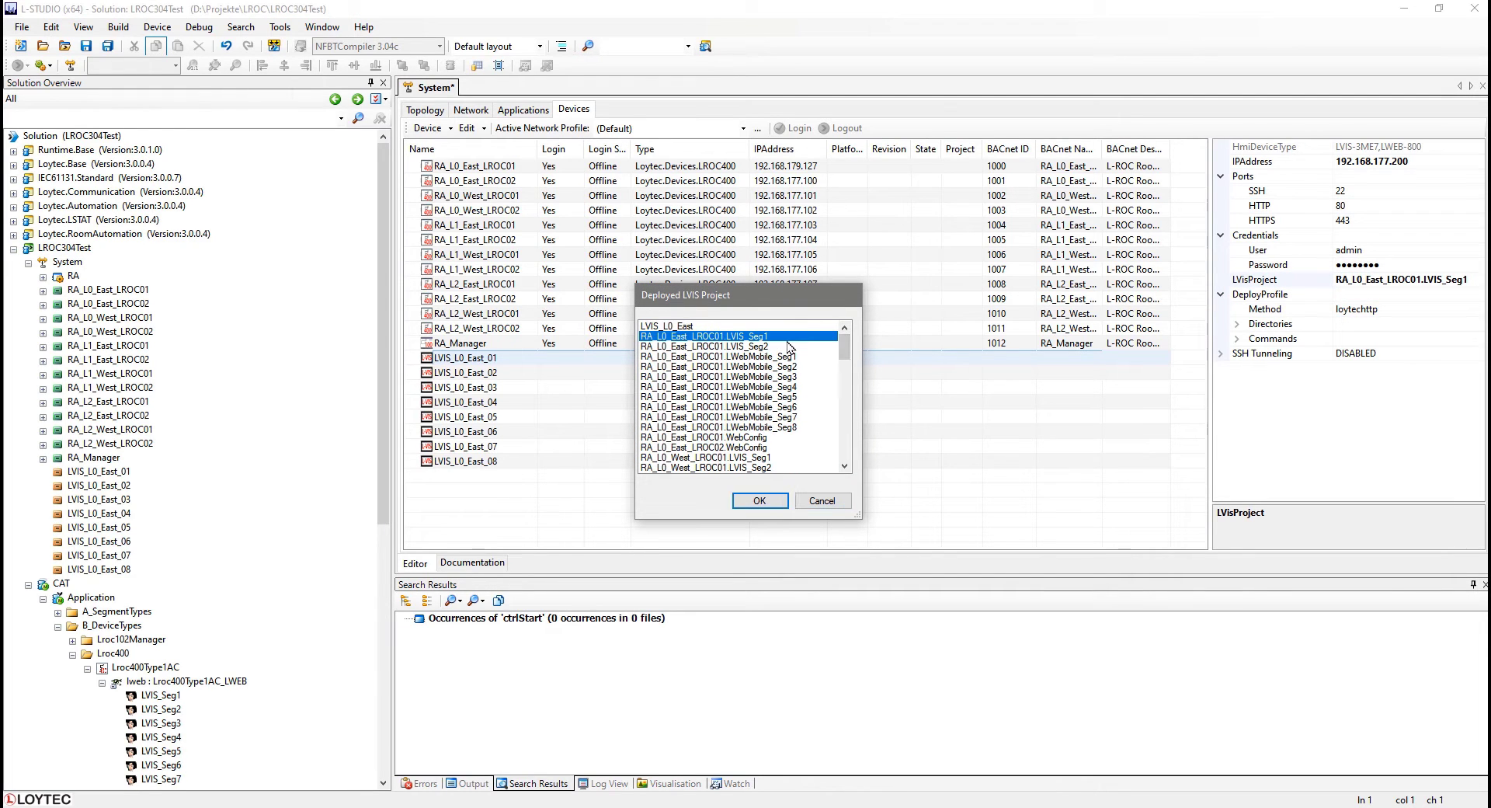
left_click(766, 500)
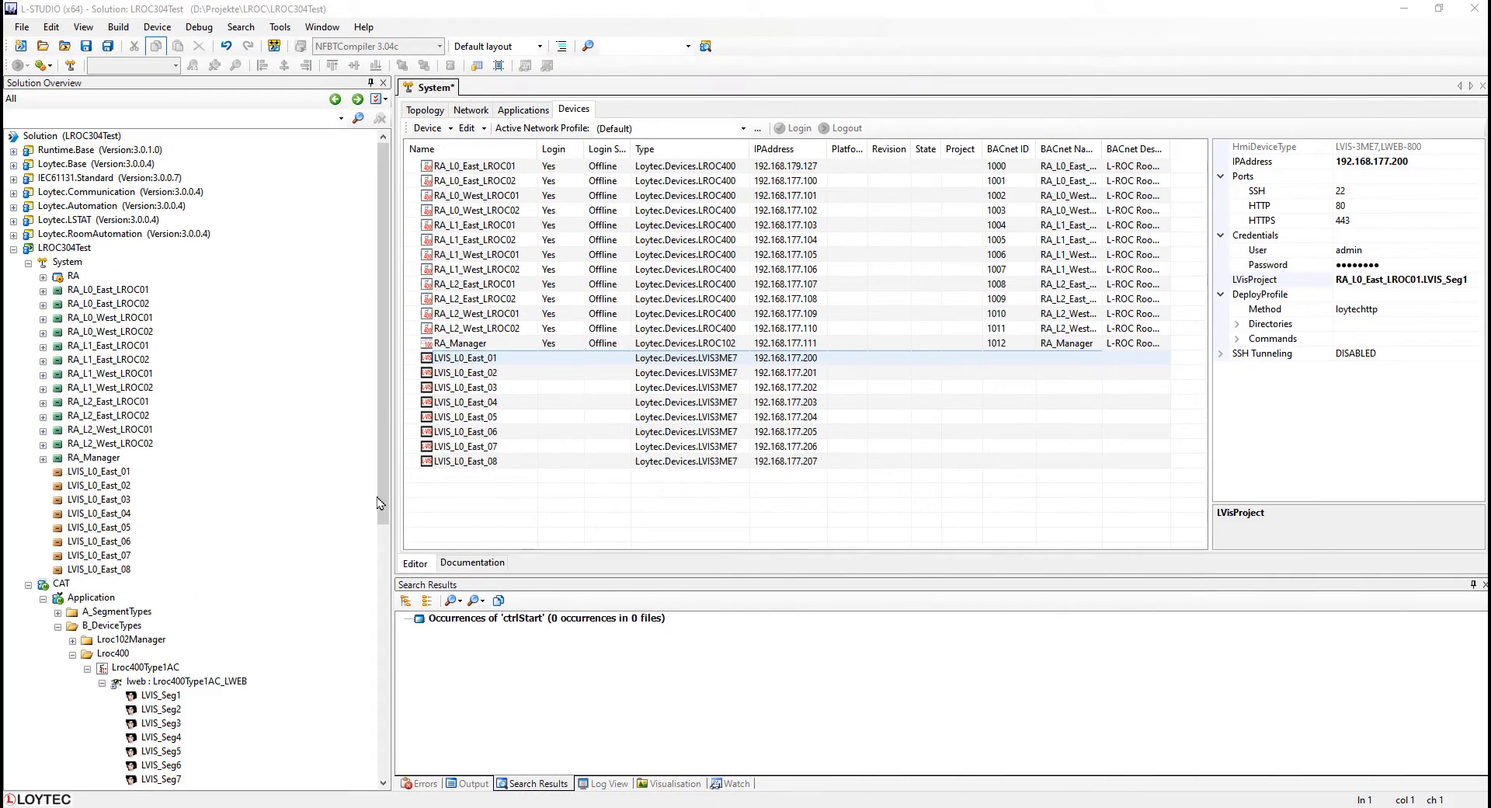
Open the LVIS project of LVIS_L0_East_01 from the solution tree and reveal its document in the Solution Overview.
left_click_drag(385, 495, 398, 752)
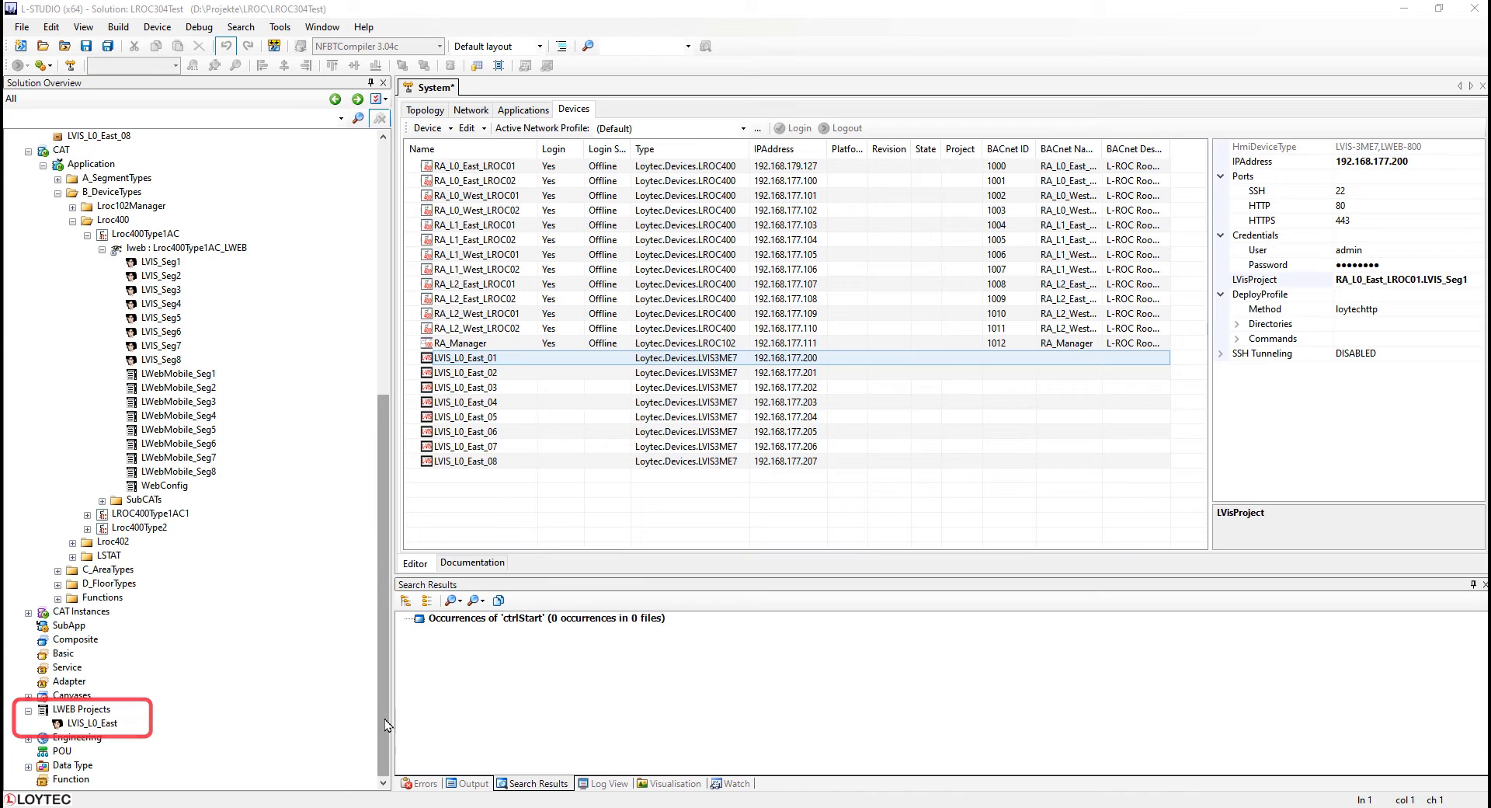
left_click_drag(384, 719, 408, 432)
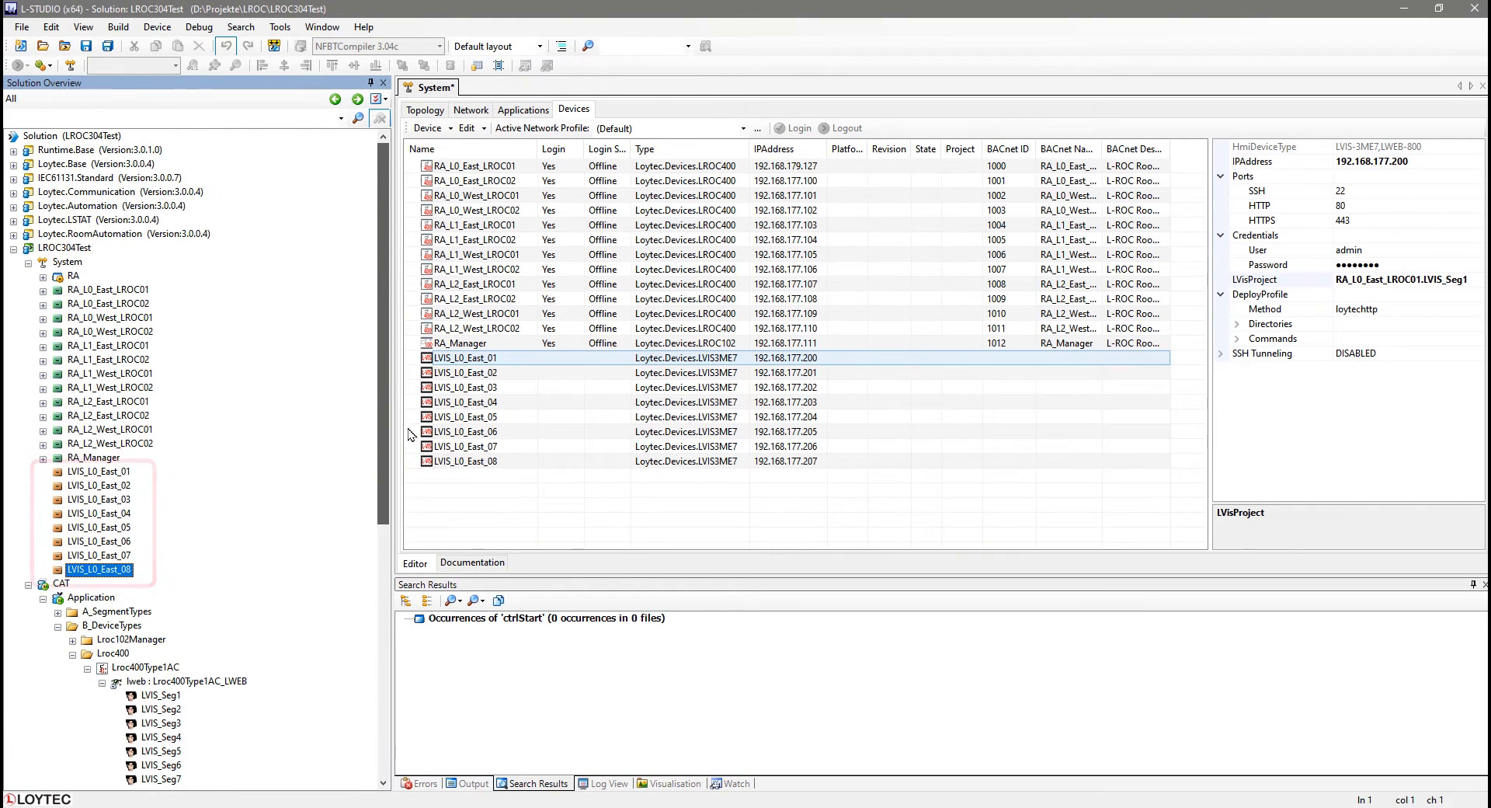
left_click(109, 474)
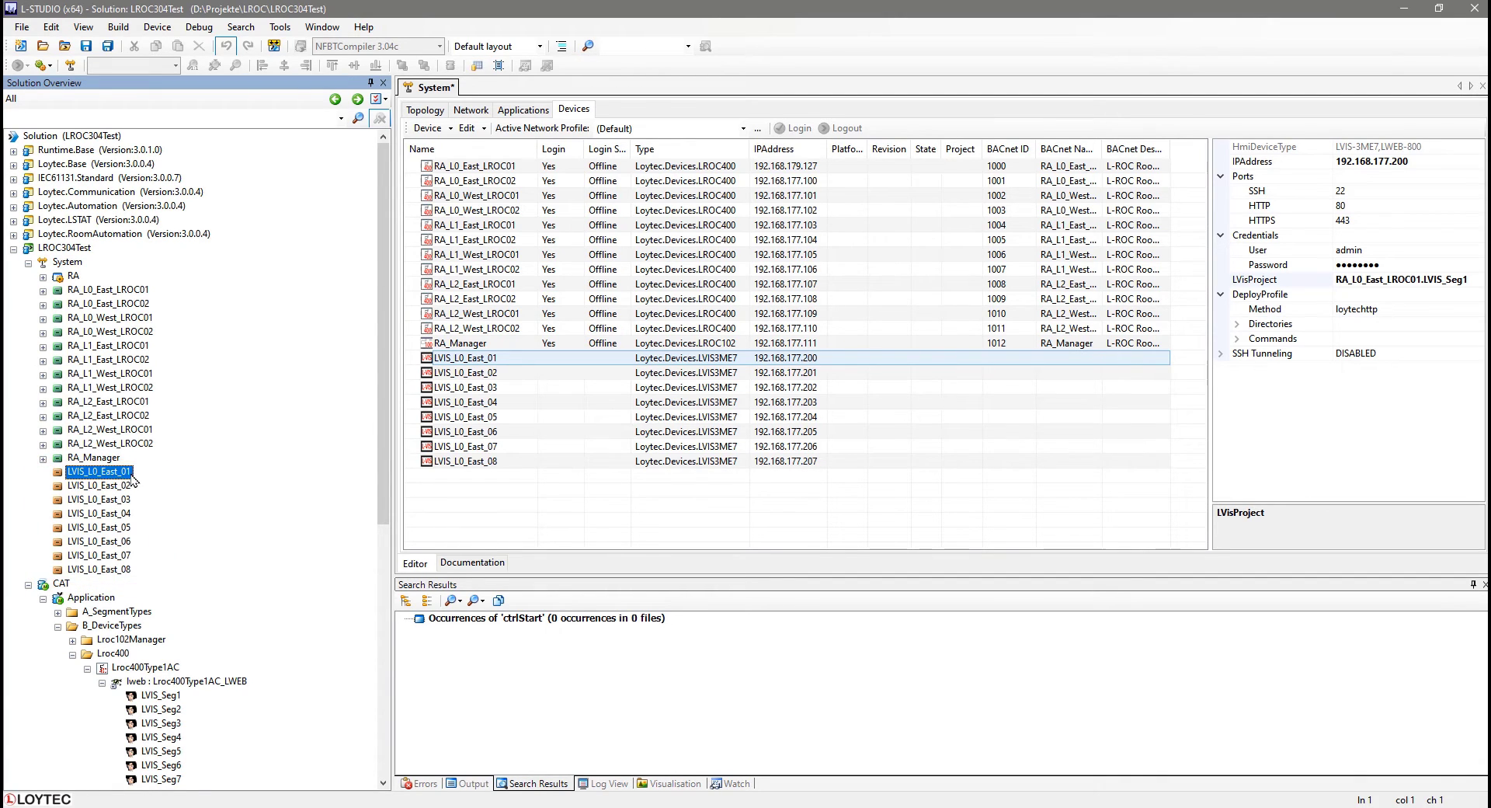
right_click(131, 476)
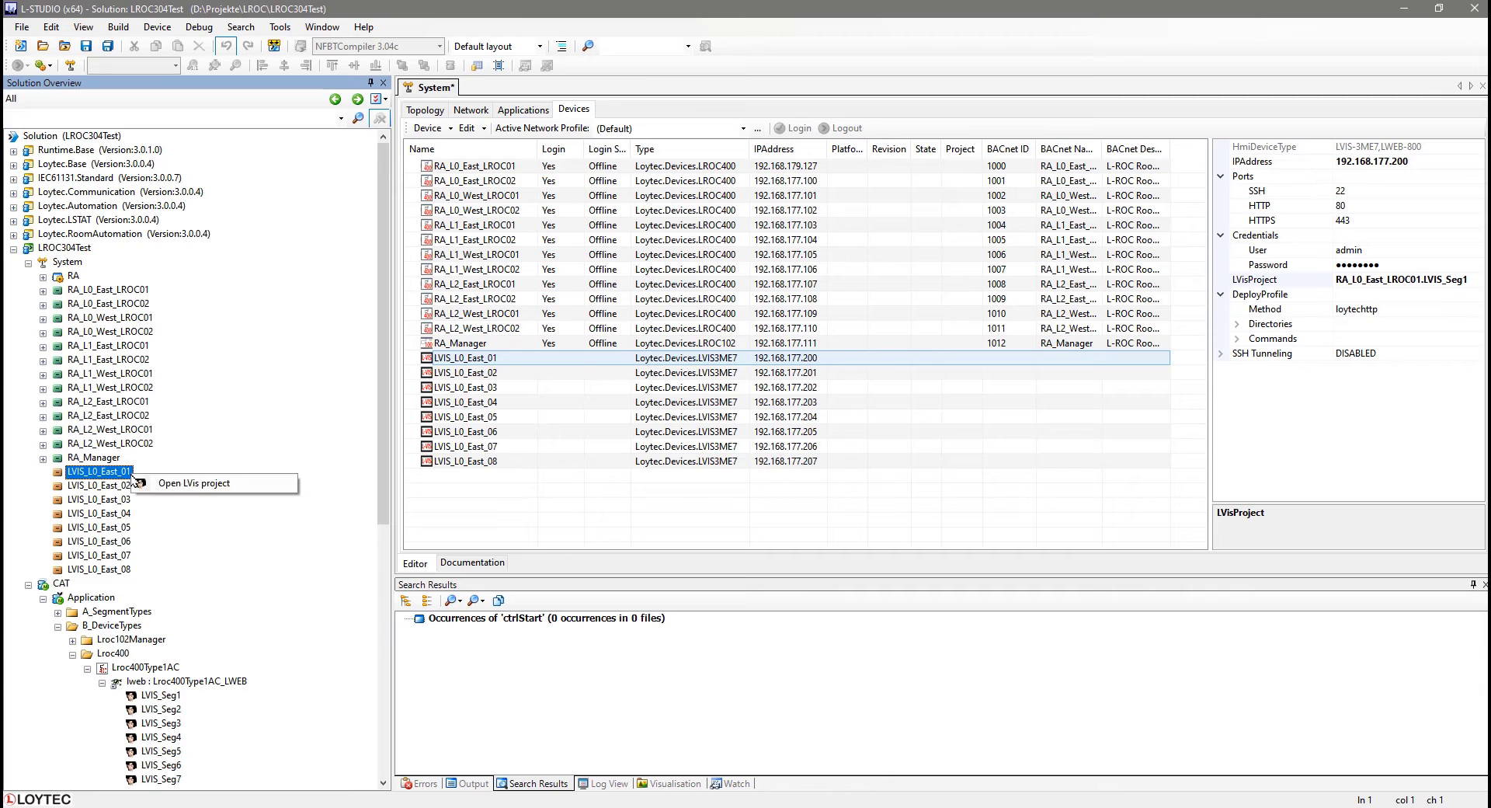
left_click(265, 486)
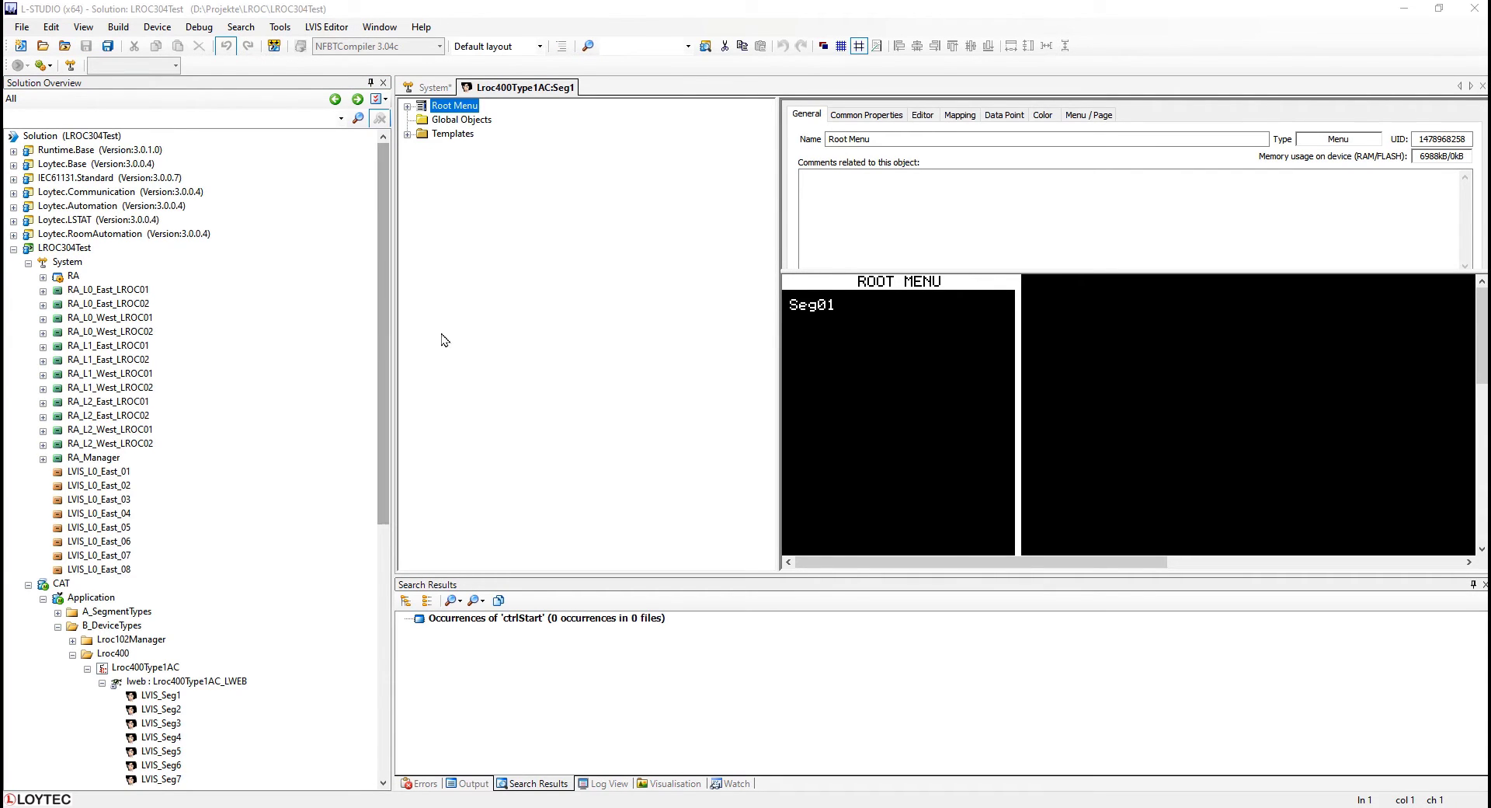
right_click(548, 93)
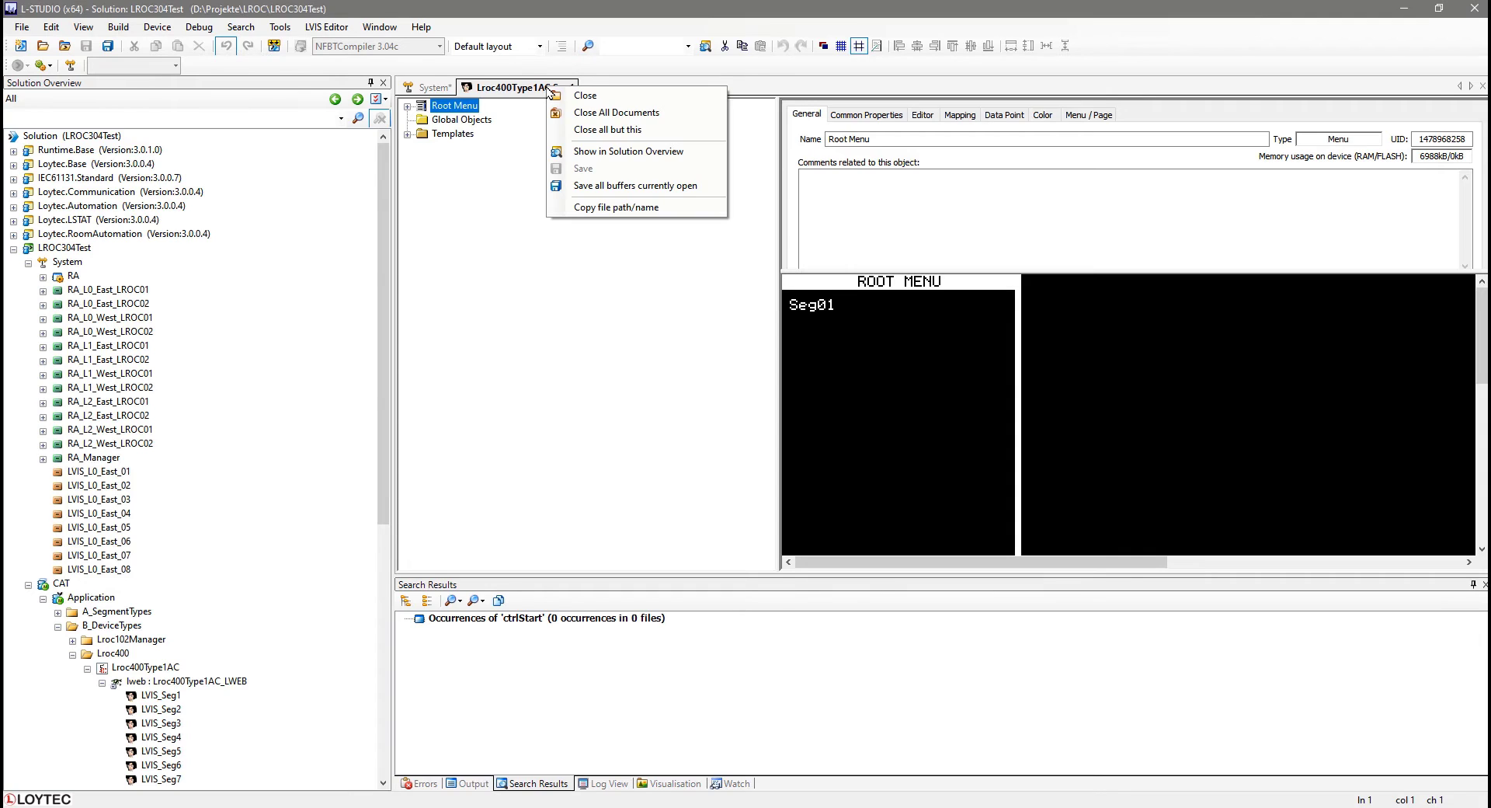
left_click(711, 153)
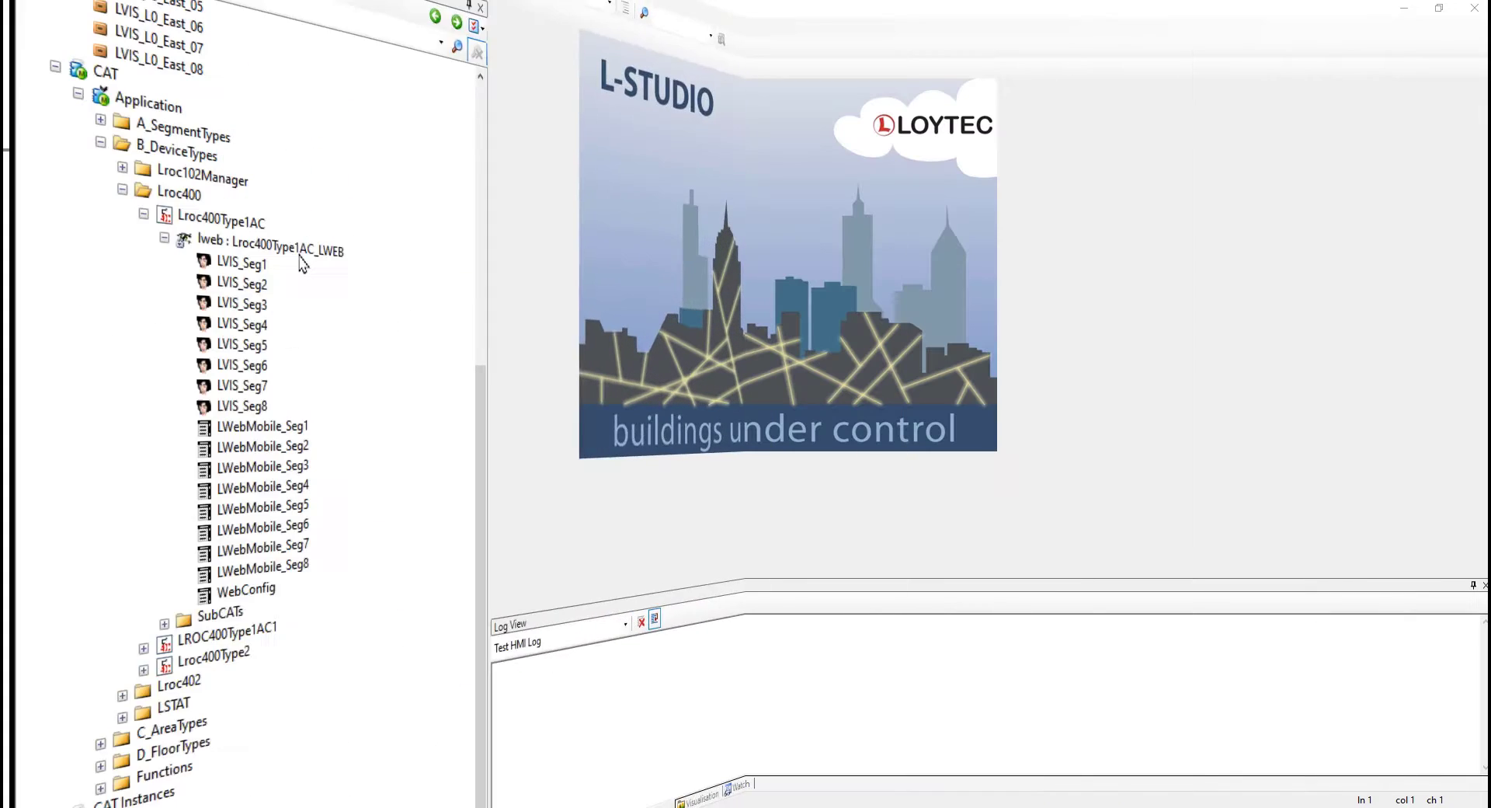
Create a folder named LVIS_Projects under the lweb : Lroc400Type1AC_LWEB node in the CAT.
right_click(206, 294)
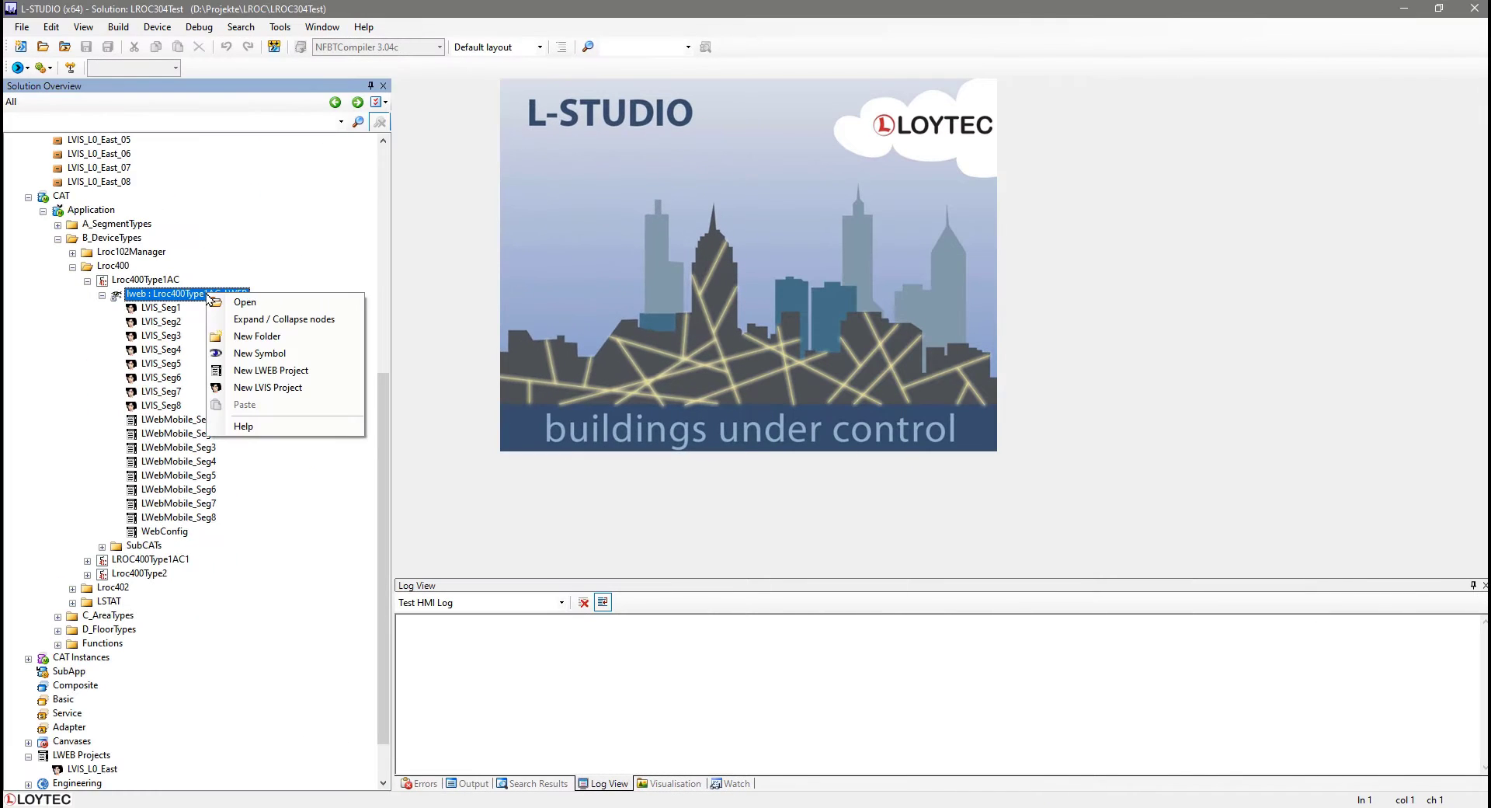
left_click(230, 336)
type("LVIS_Projects")
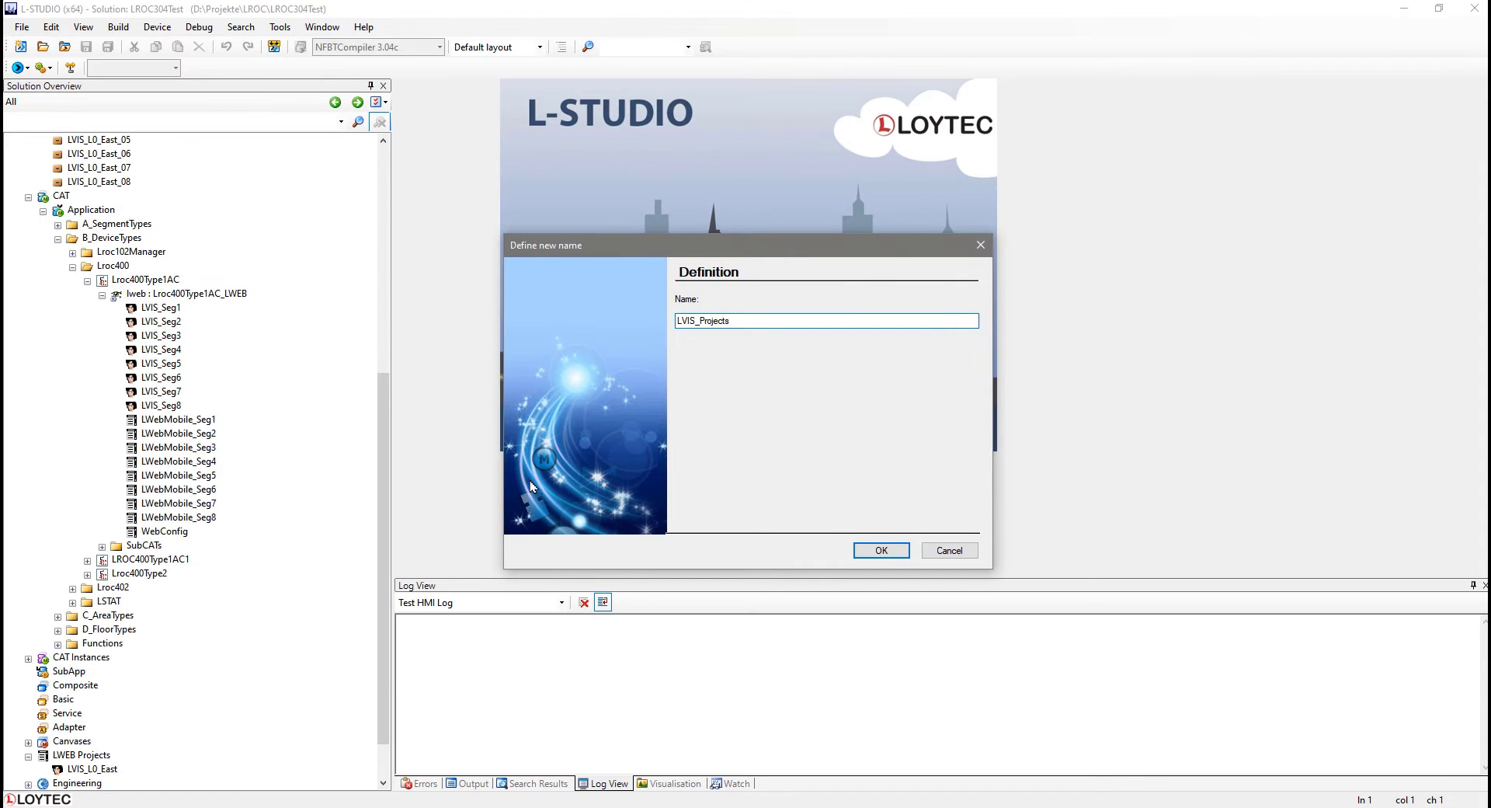
left_click(883, 556)
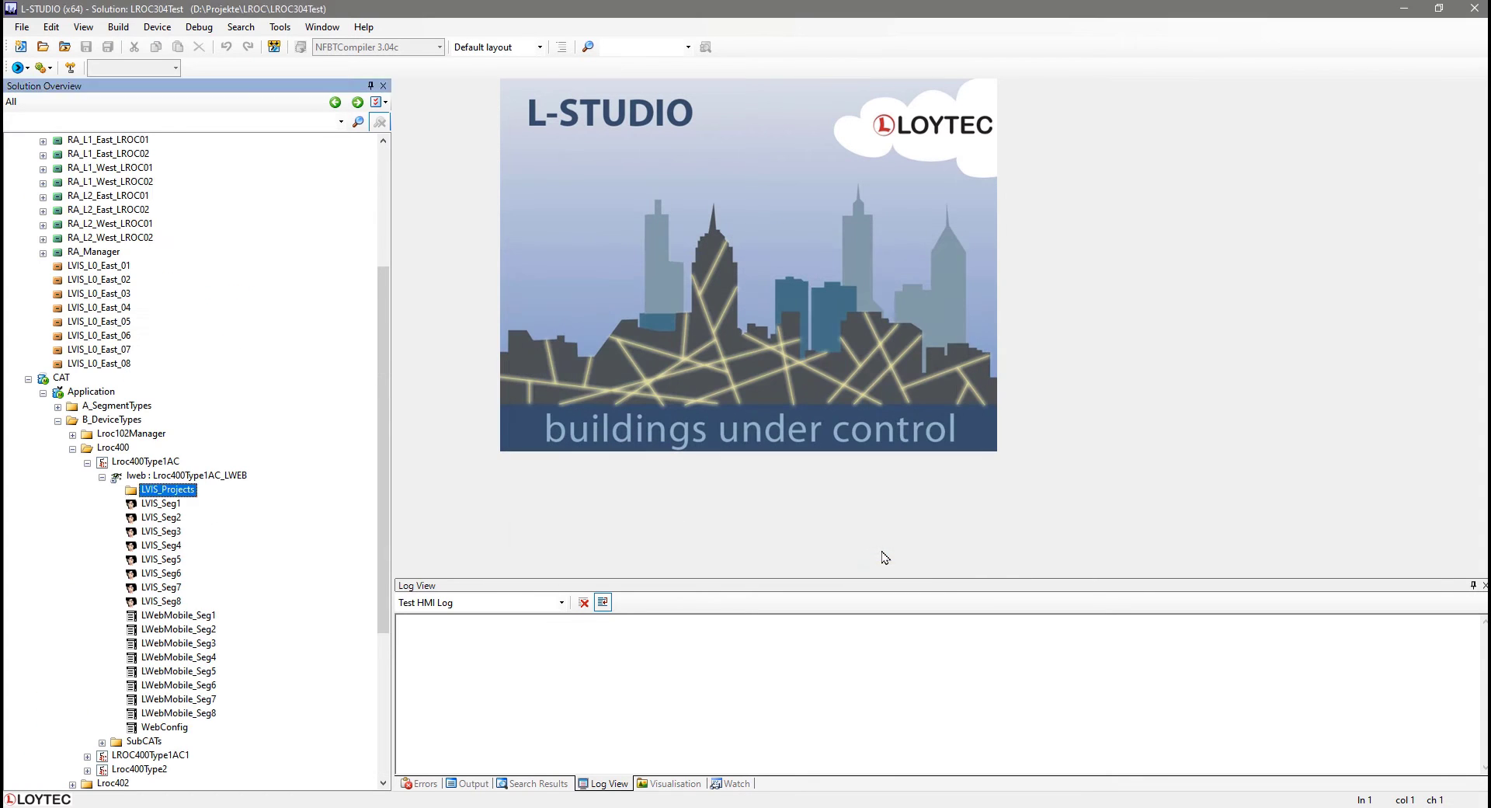
Create a second folder named LWEB_Projects under the same lweb node.
right_click(173, 479)
left_click(203, 519)
type("LWEB_Projects")
key("Return")
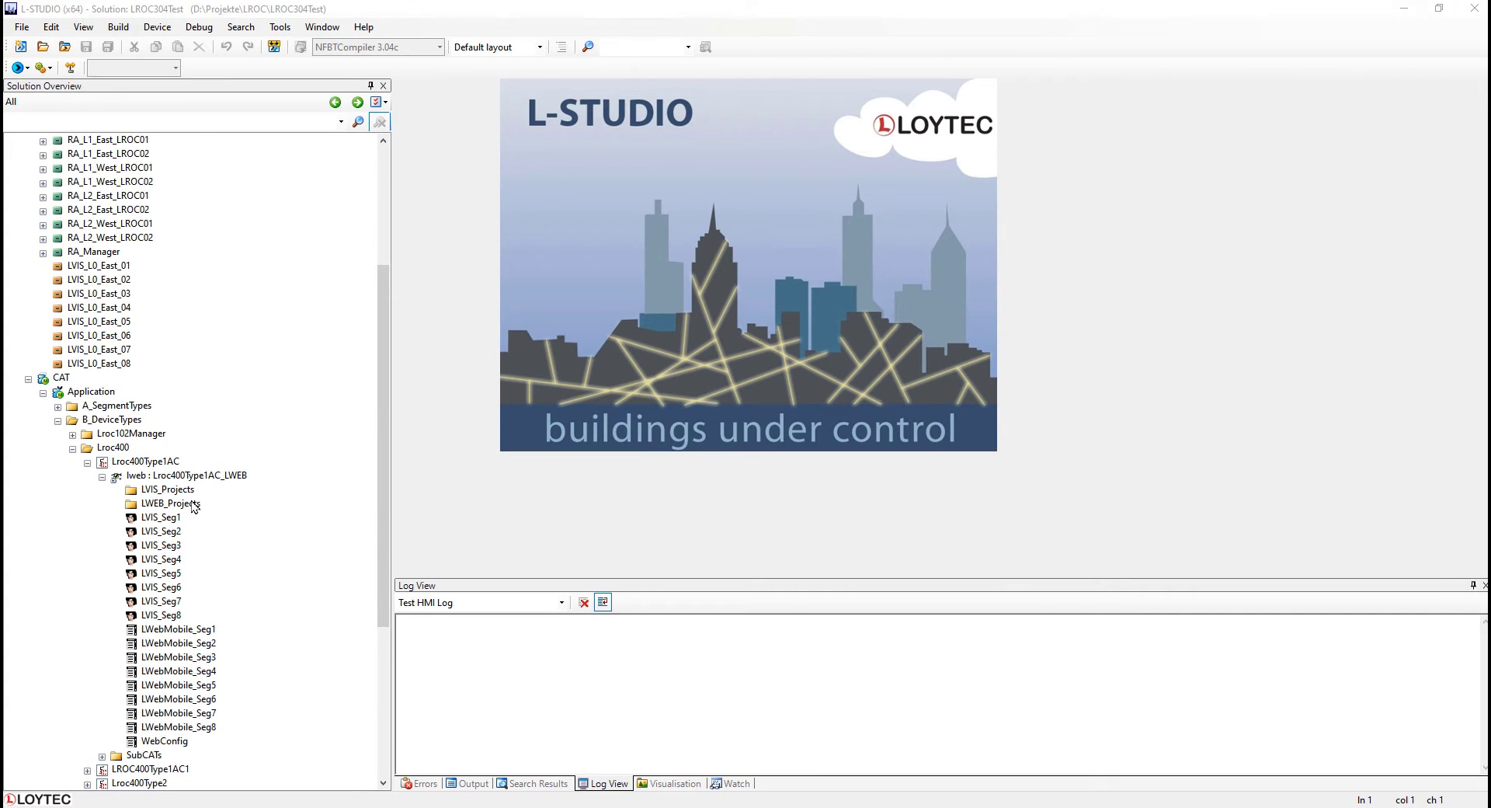
Move the LVIS_Seg1–LVIS_Seg8 projects into the LVIS_Projects folder and the LWebMobile projects into LWEB_Projects.
left_click(192, 504)
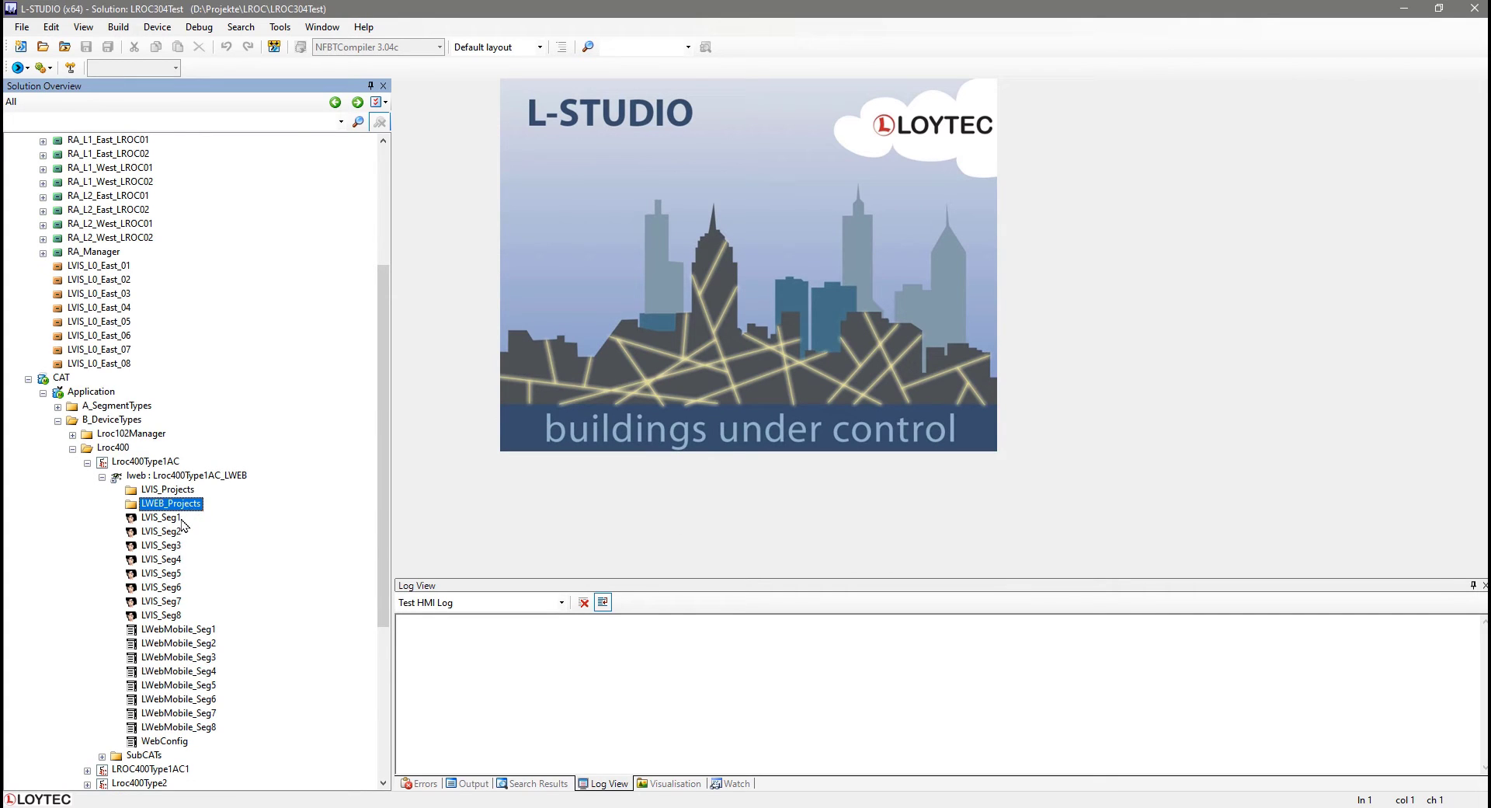
left_click(163, 518)
left_click_drag(165, 522, 172, 495)
left_click(171, 535)
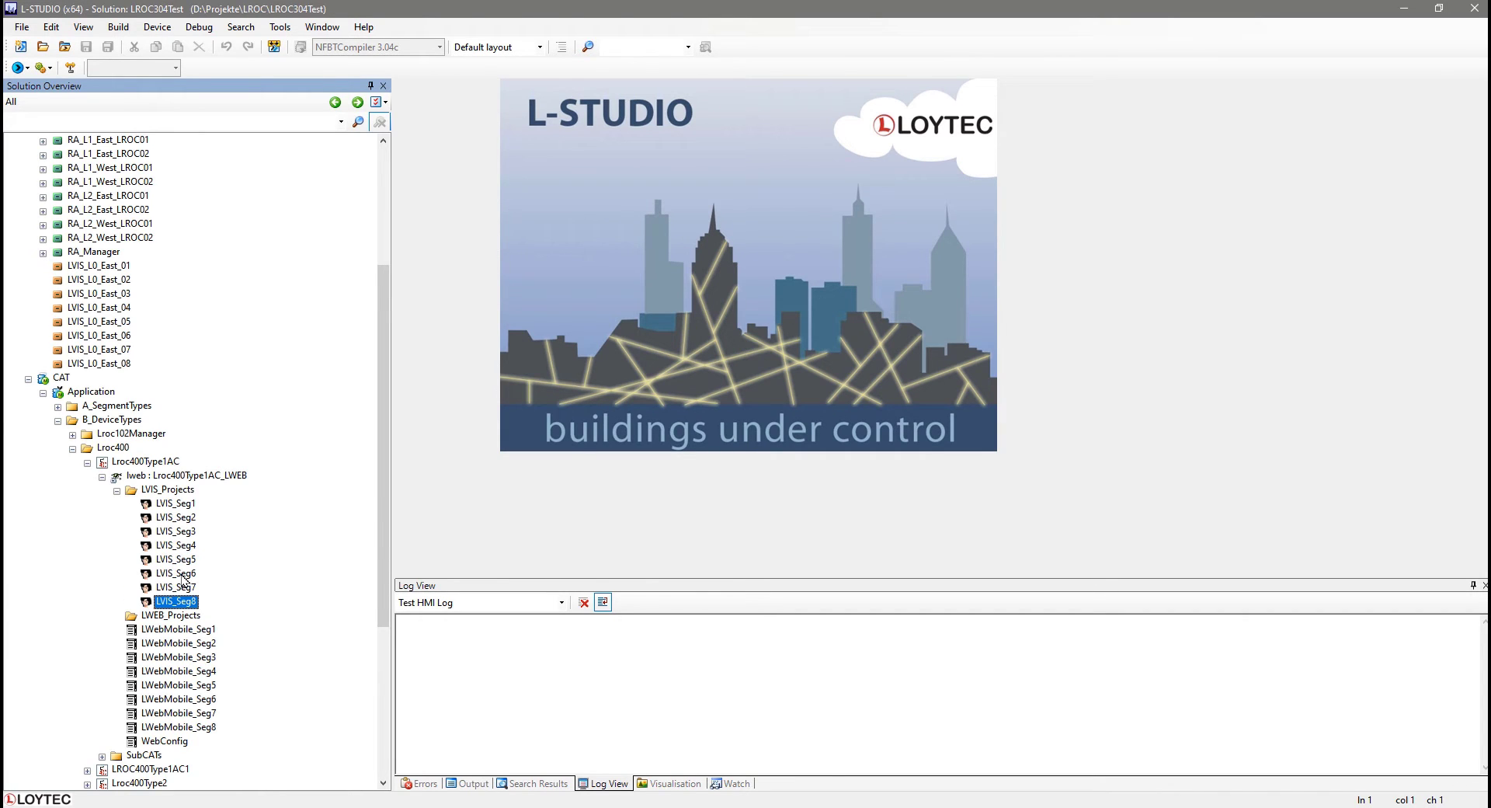
left_click_drag(184, 632, 187, 616)
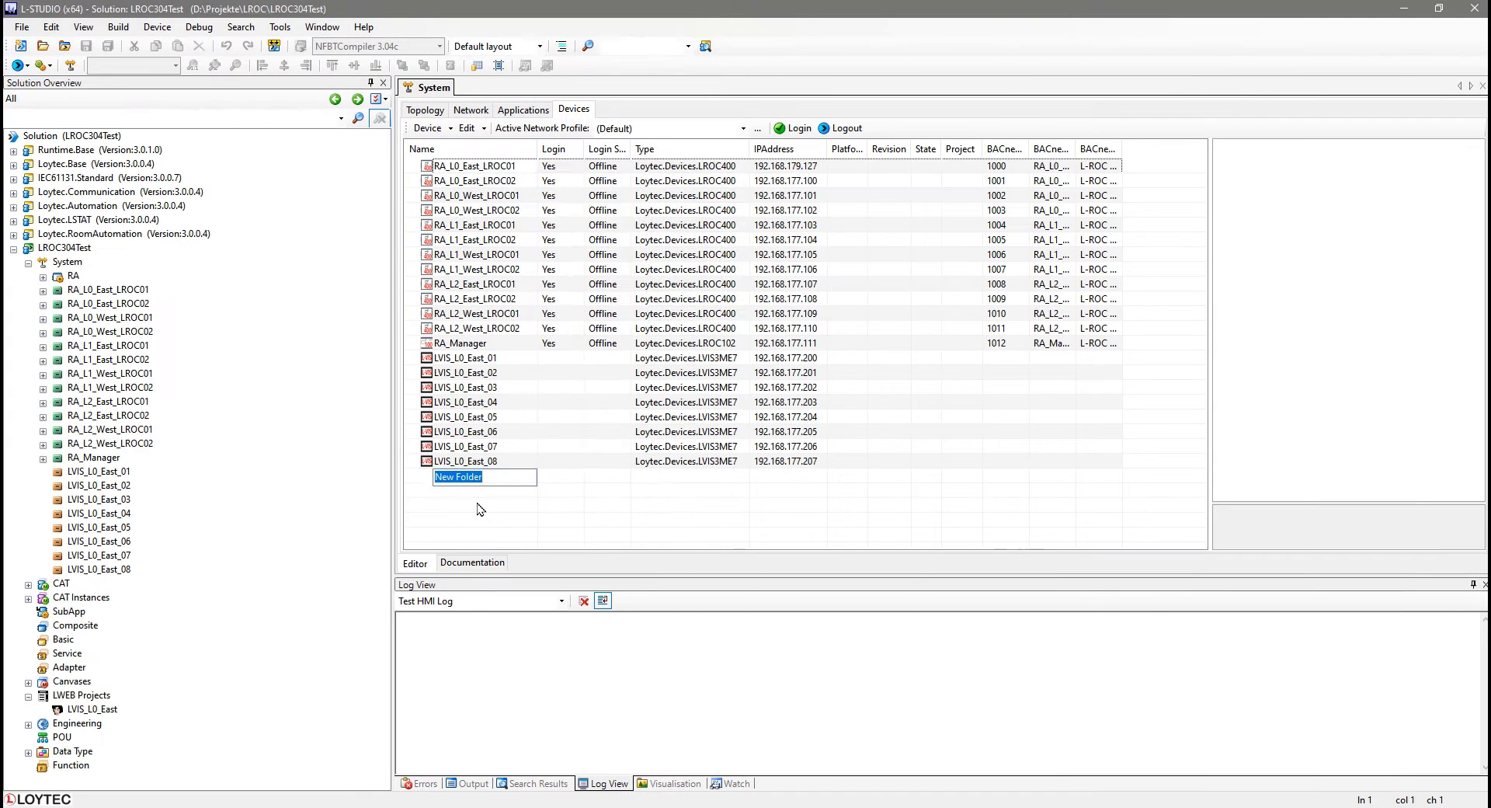
Create a device folder L0 in the Devices list containing East and West subfolders.
type("L0")
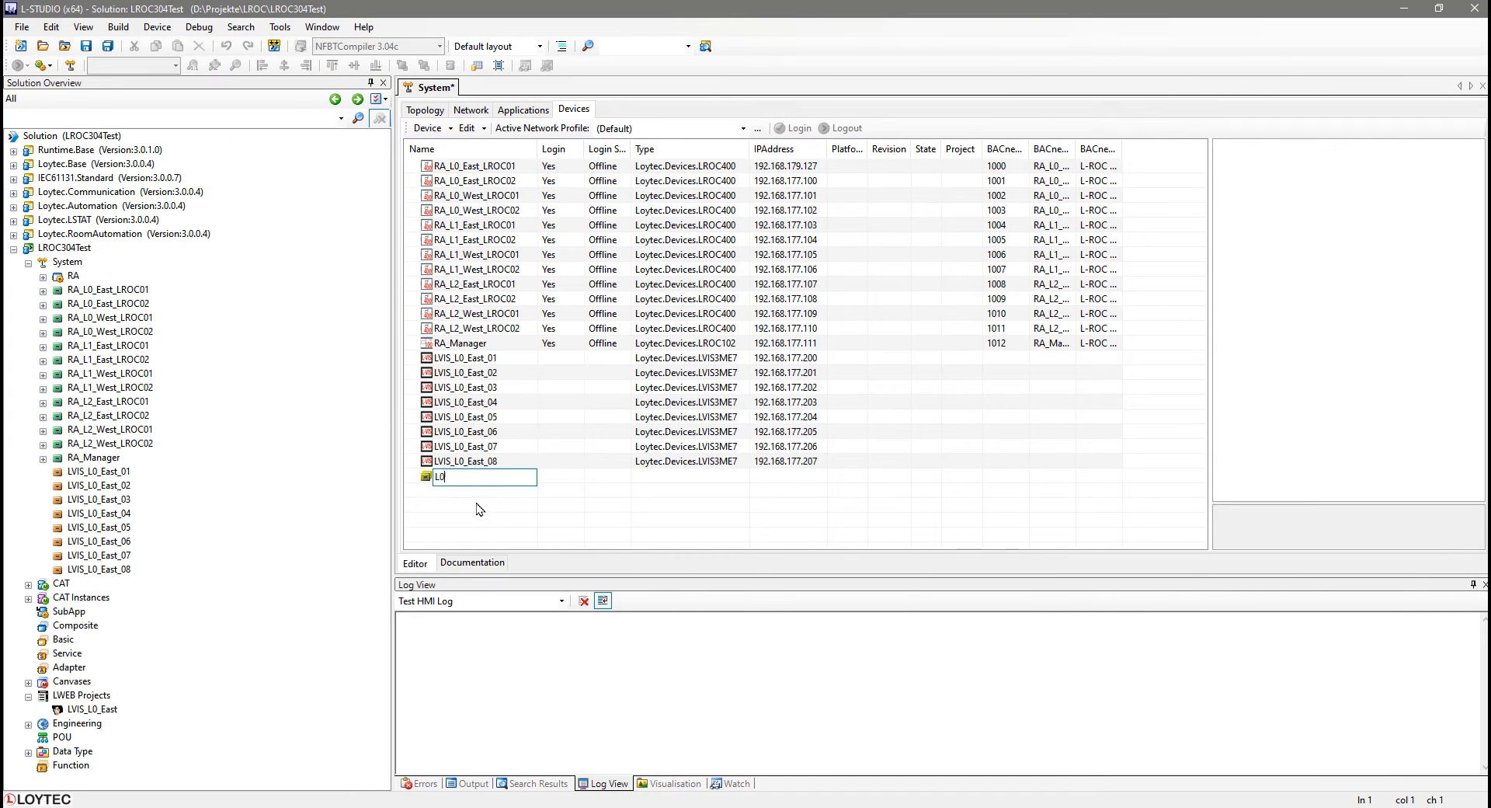
key("Return")
right_click(472, 470)
left_click(491, 497)
type("East")
key("Return")
right_click(485, 477)
left_click(505, 504)
type("West")
key("Return")
Create a device folder L1 containing East and West subfolders.
left_click(414, 522)
right_click(414, 527)
left_click(435, 553)
type("L1")
key("Return")
right_click(441, 521)
left_click(470, 547)
type("East")
key("Return")
right_click(450, 522)
left_click(466, 547)
type("West")
key("Return")
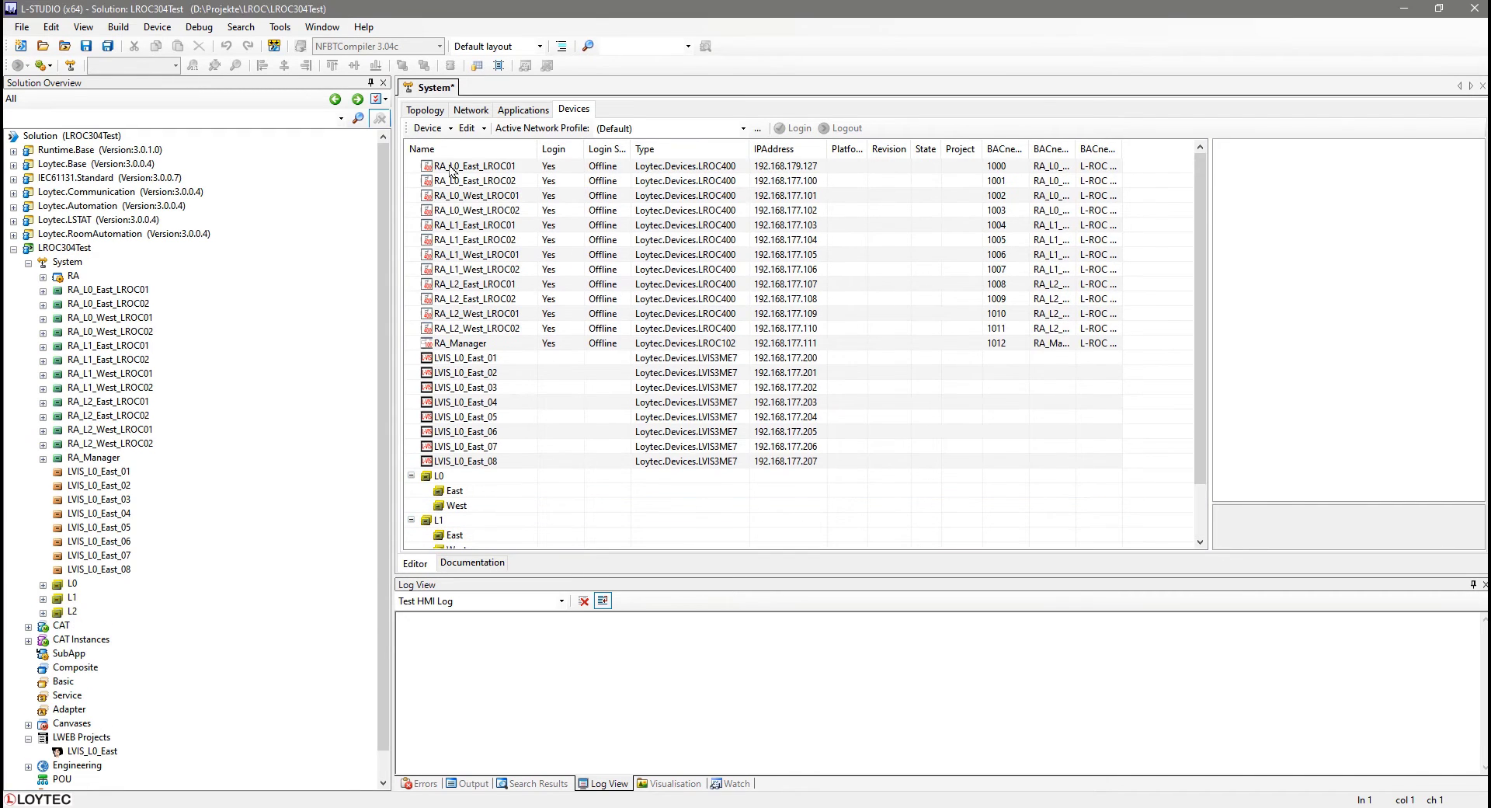
Move the RA_L0_East_LROC01 and RA_L0_East_LROC02 controllers into the L0 East folder.
left_click(451, 168)
left_click(455, 185, "shift")
left_click_drag(456, 185, 483, 233)
left_click_drag(482, 506, 482, 505)
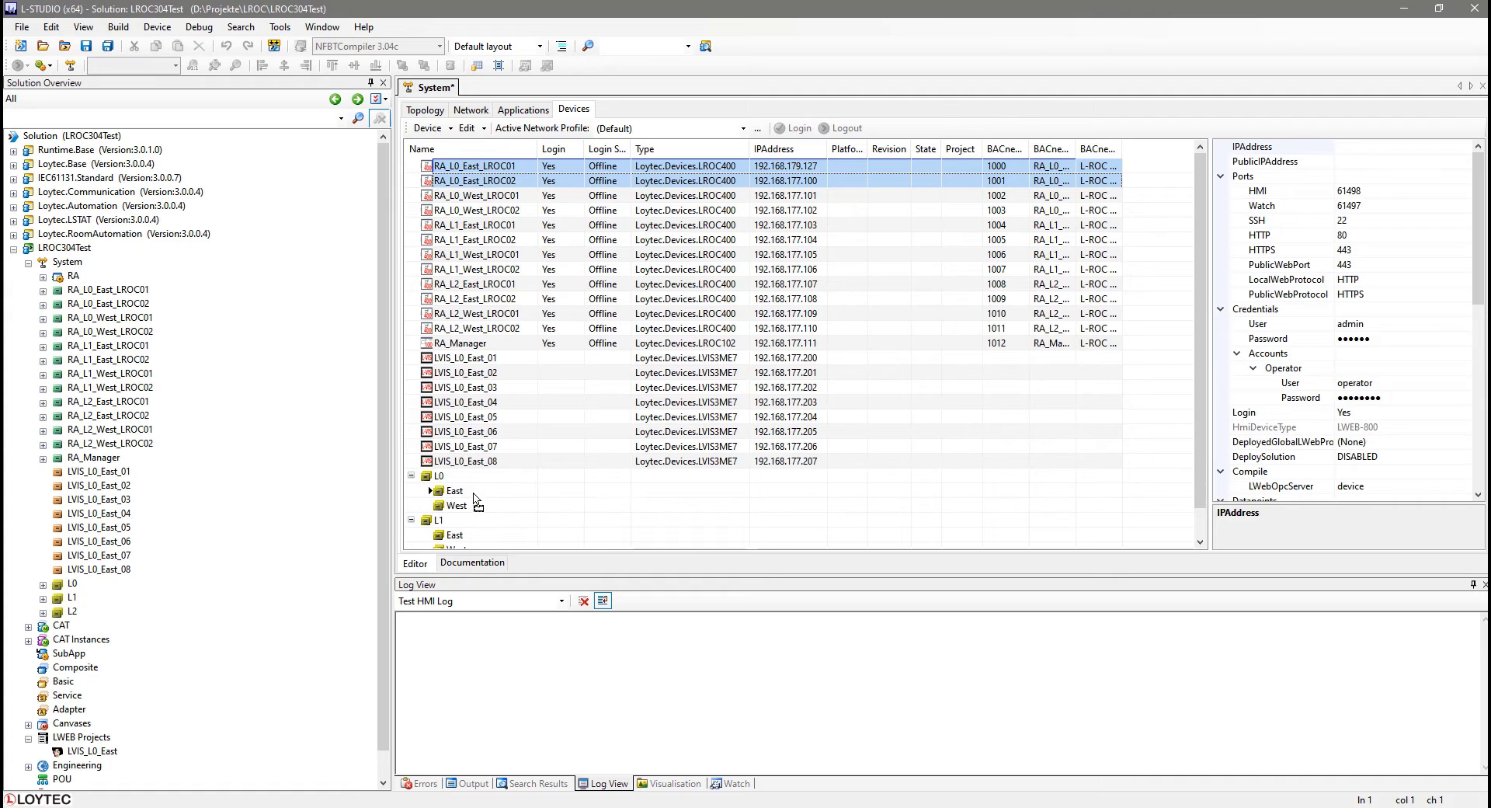
left_click(476, 167)
left_click(478, 181, "shift")
left_click_drag(476, 185, 460, 478)
Move the LVIS_L0_East_01 to LVIS_L0_East_08 devices into the L0 East folder.
left_click(460, 301)
left_click(461, 401, "shift")
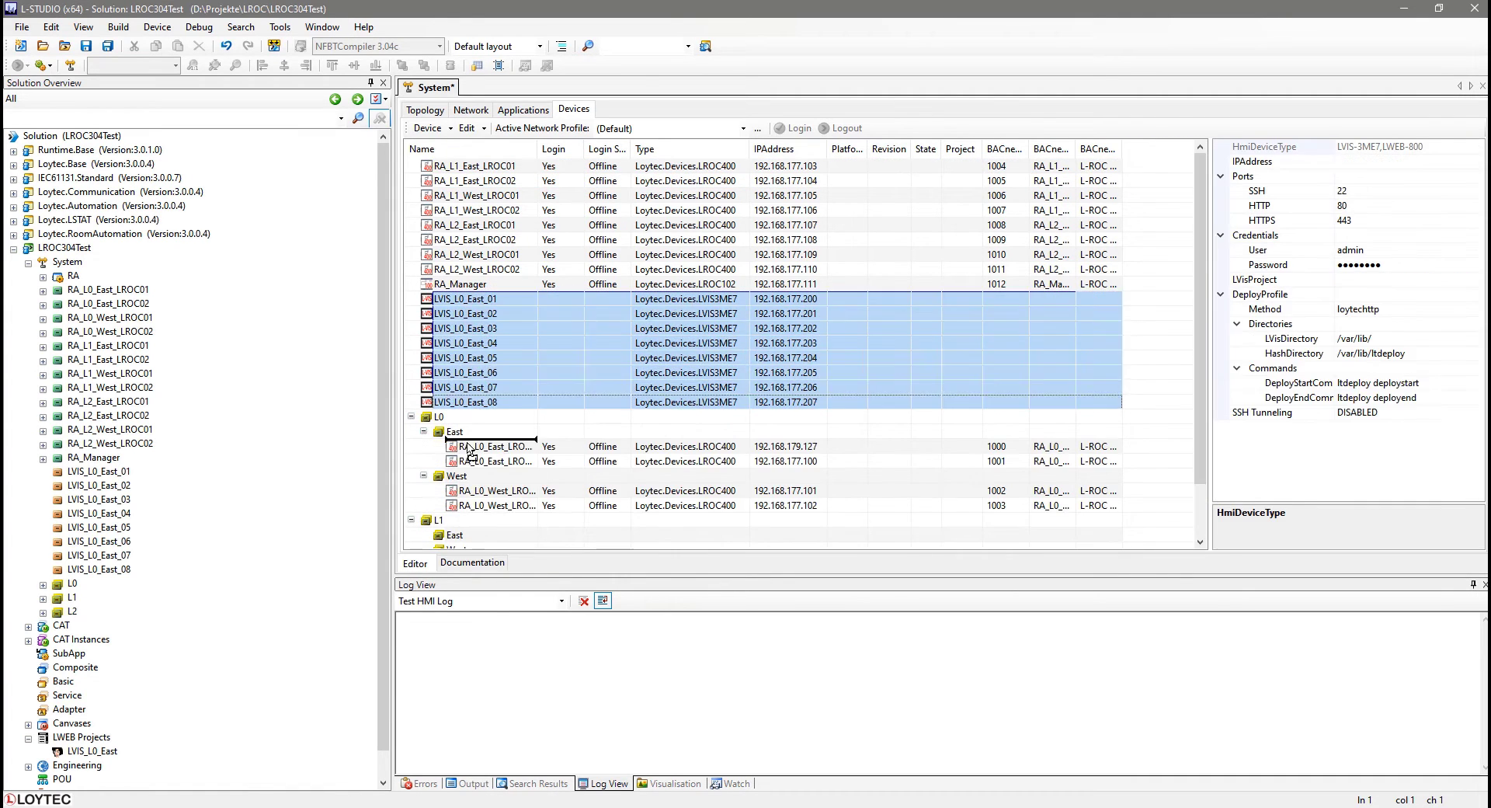
left_click_drag(461, 402, 464, 434)
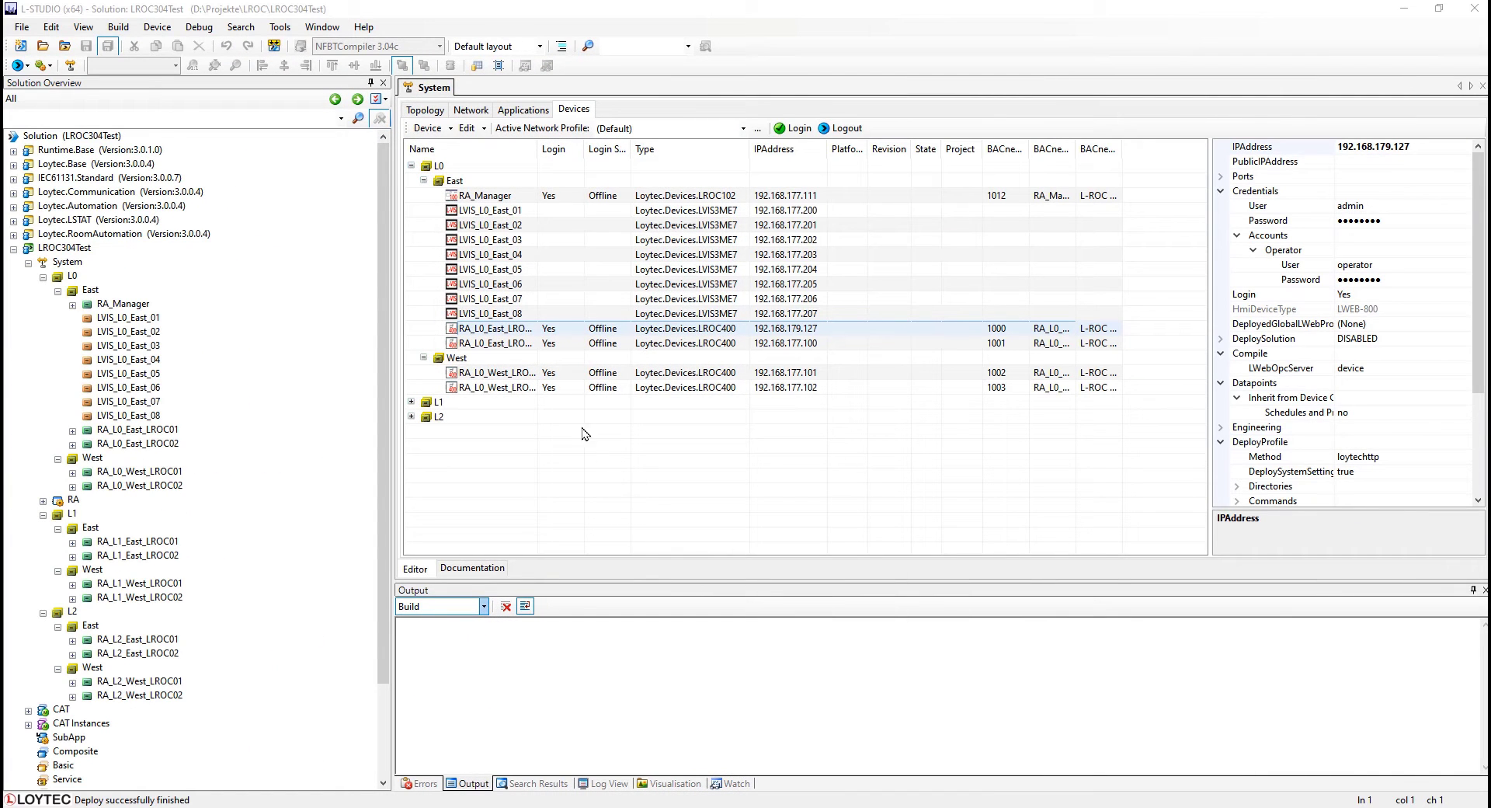
Start an advanced deploy of the L0 folder devices from RA_L0_East_LROC01.
left_click(521, 333)
right_click(520, 332)
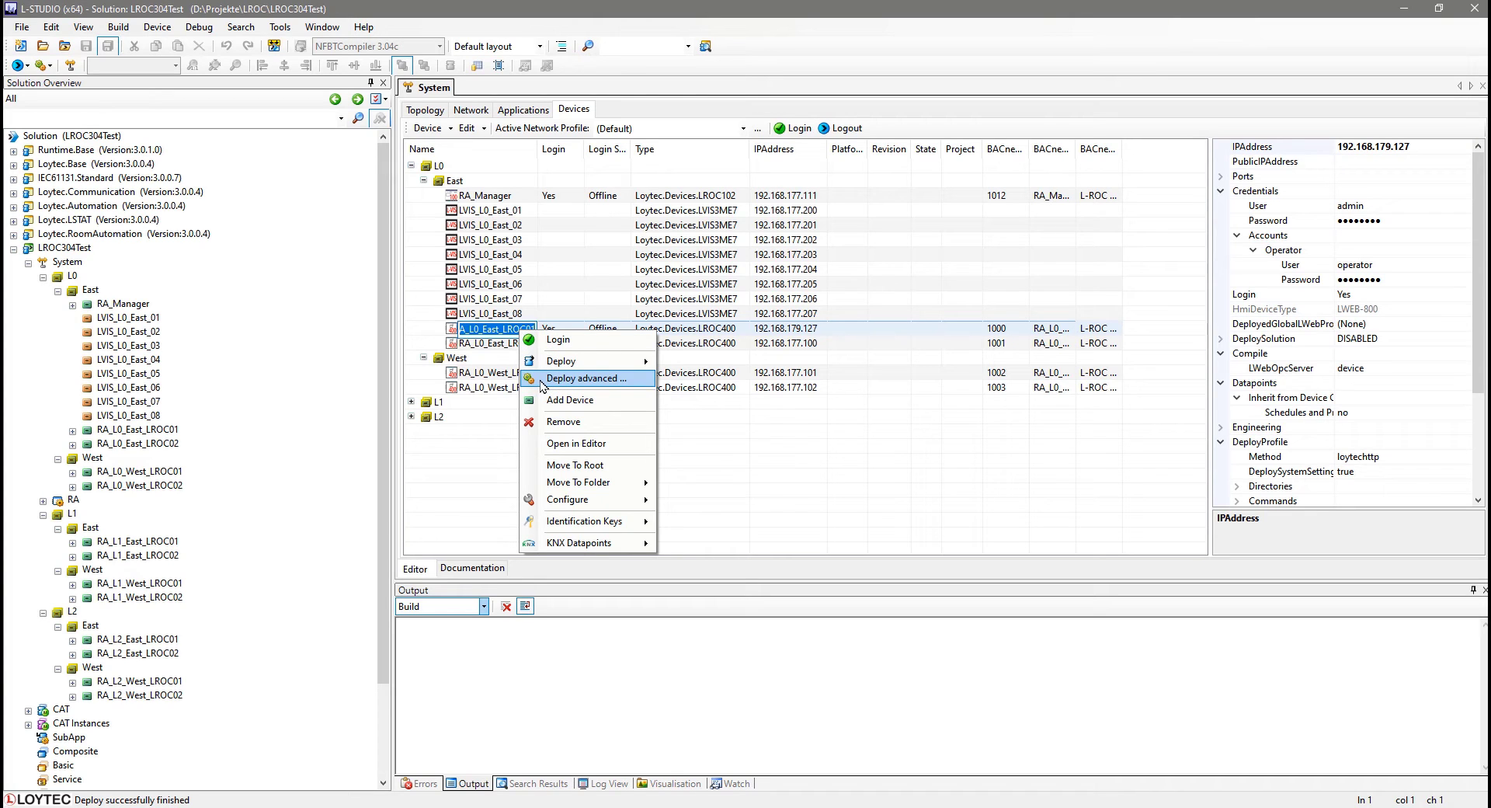
left_click(575, 379)
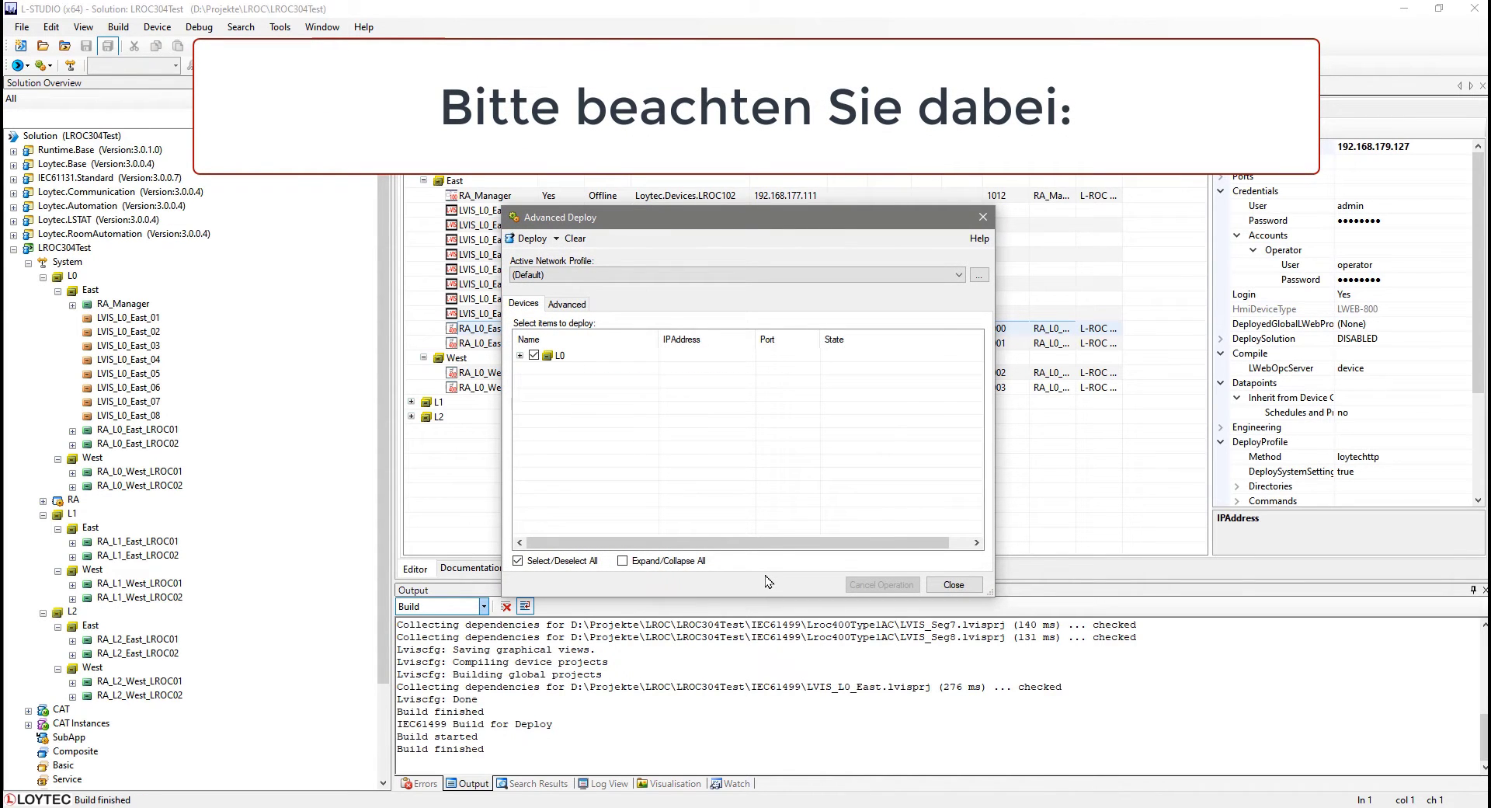
left_click(540, 242)
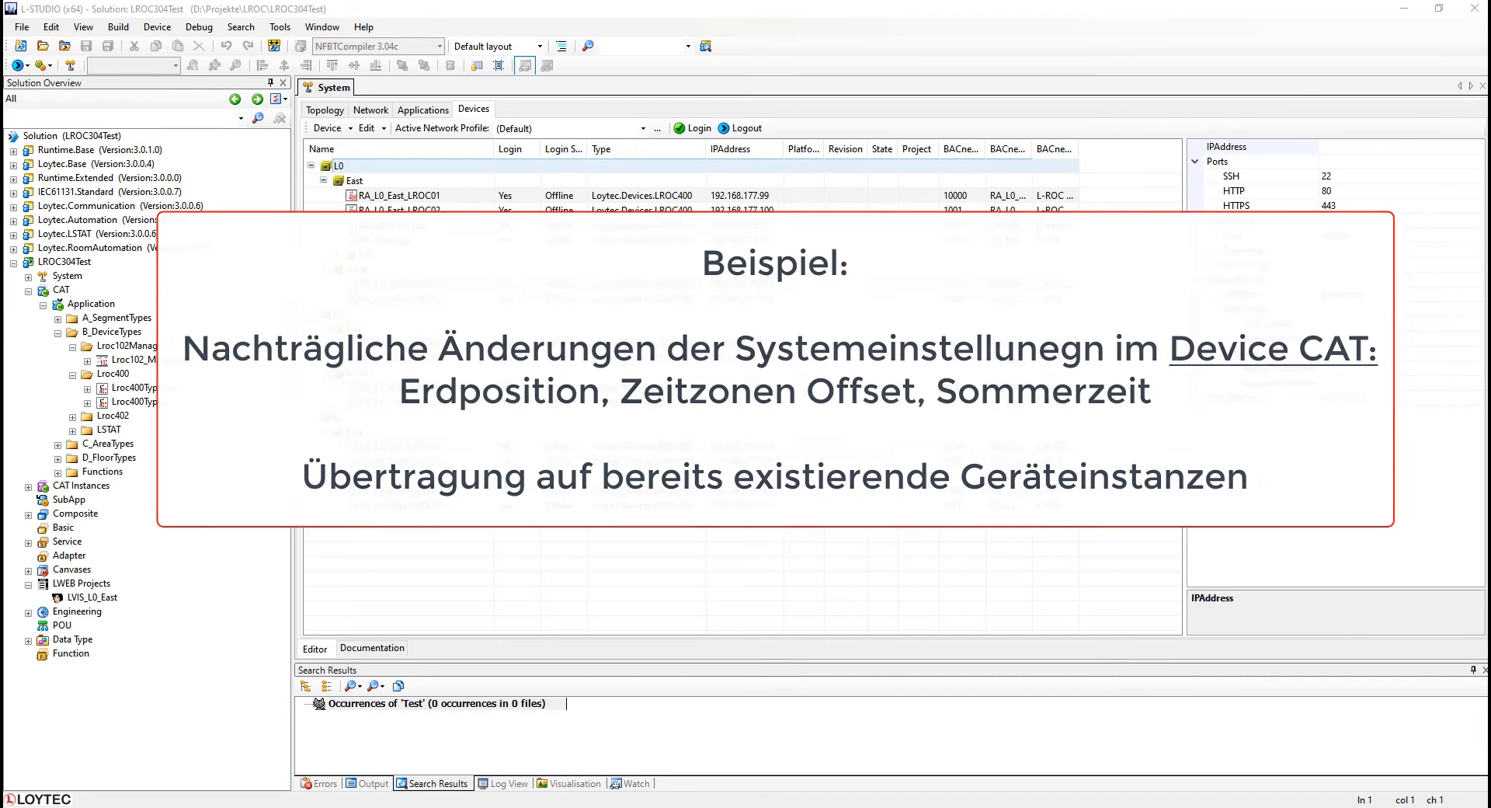
In the Lroc400Type1AC device CAT project settings, set the timezone offset to 1 hour and DST to Central Europe (CET).
left_click(146, 388)
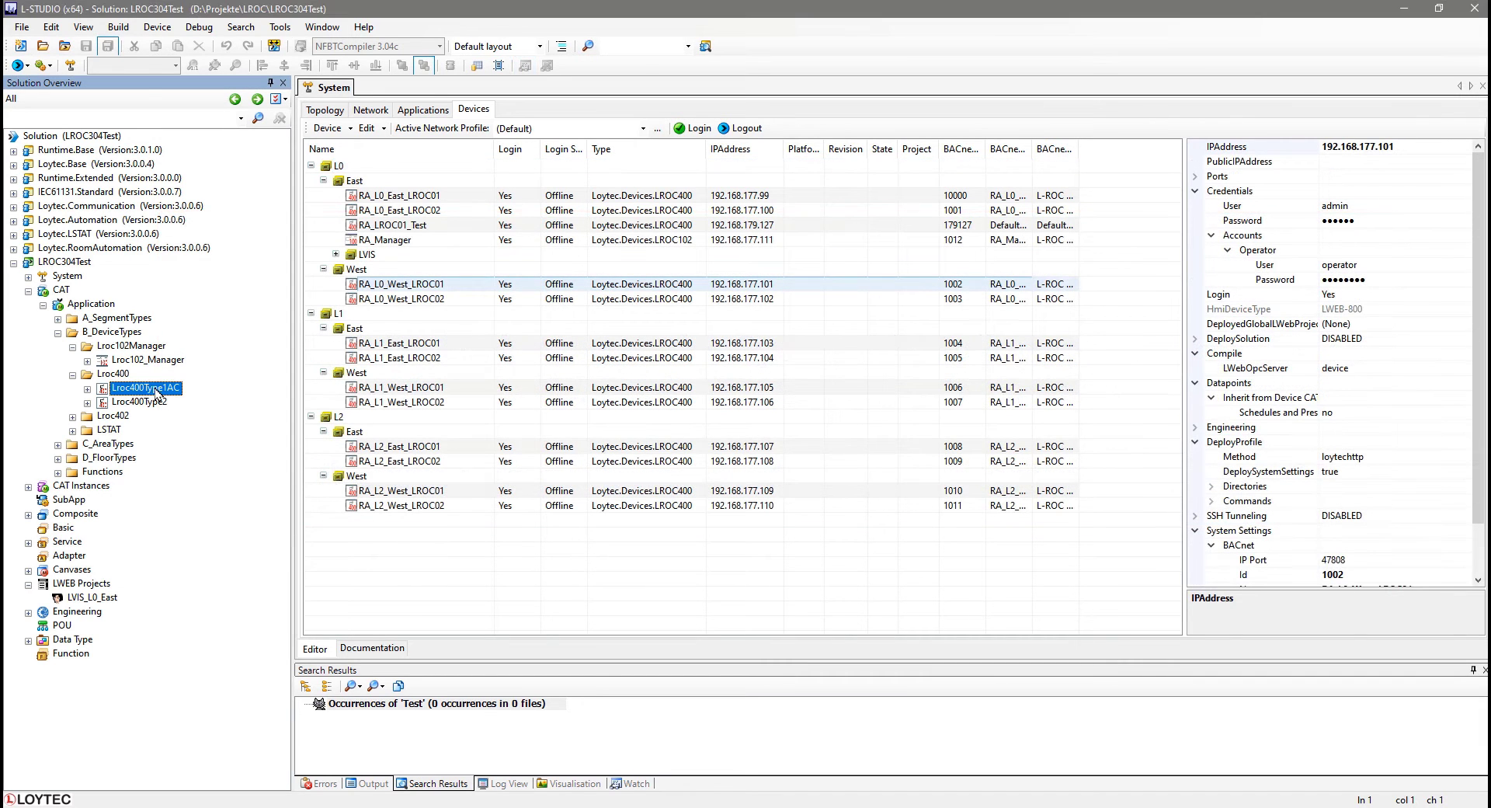
double_click(146, 387)
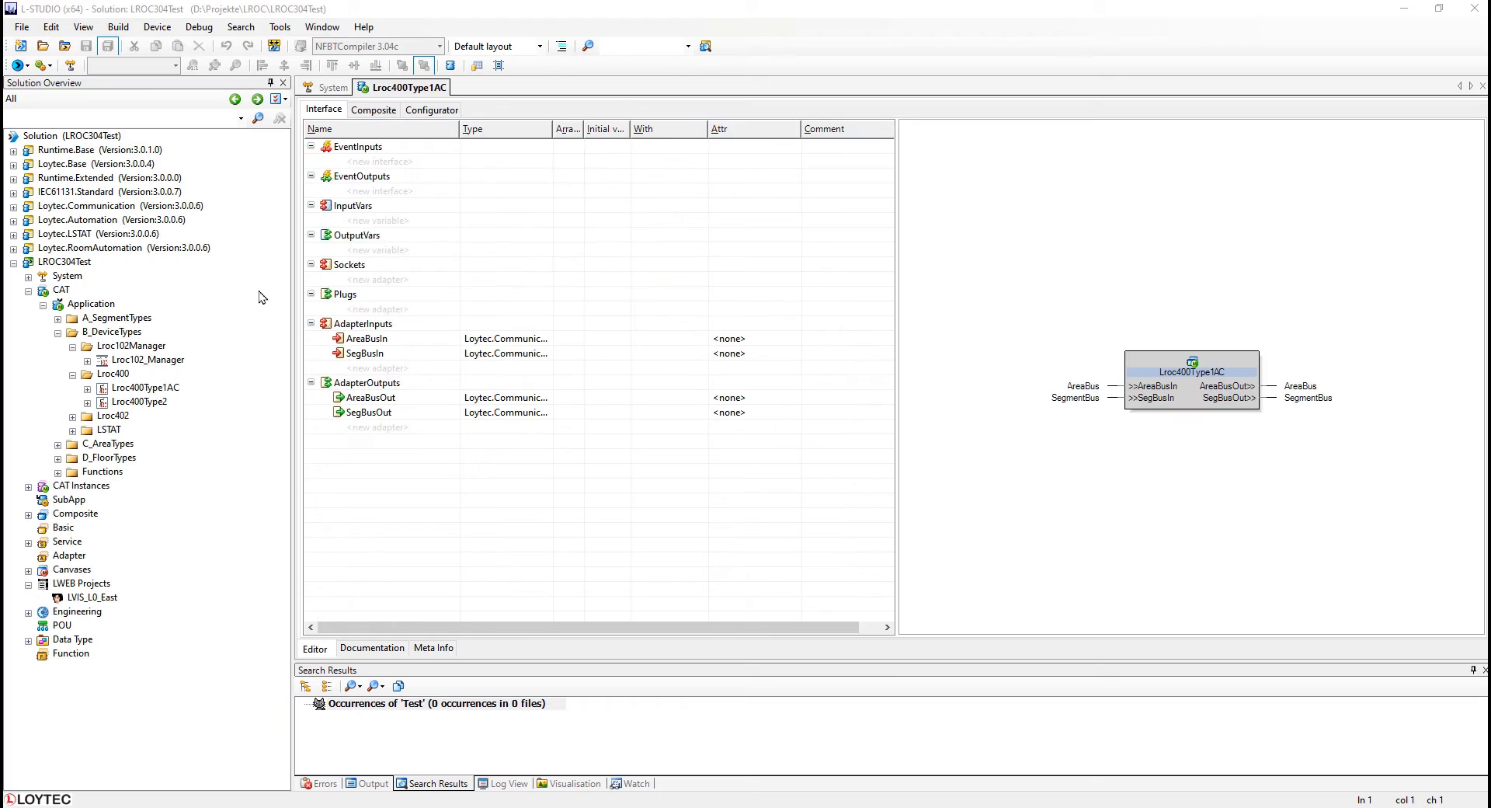
left_click(434, 109)
left_click(326, 27)
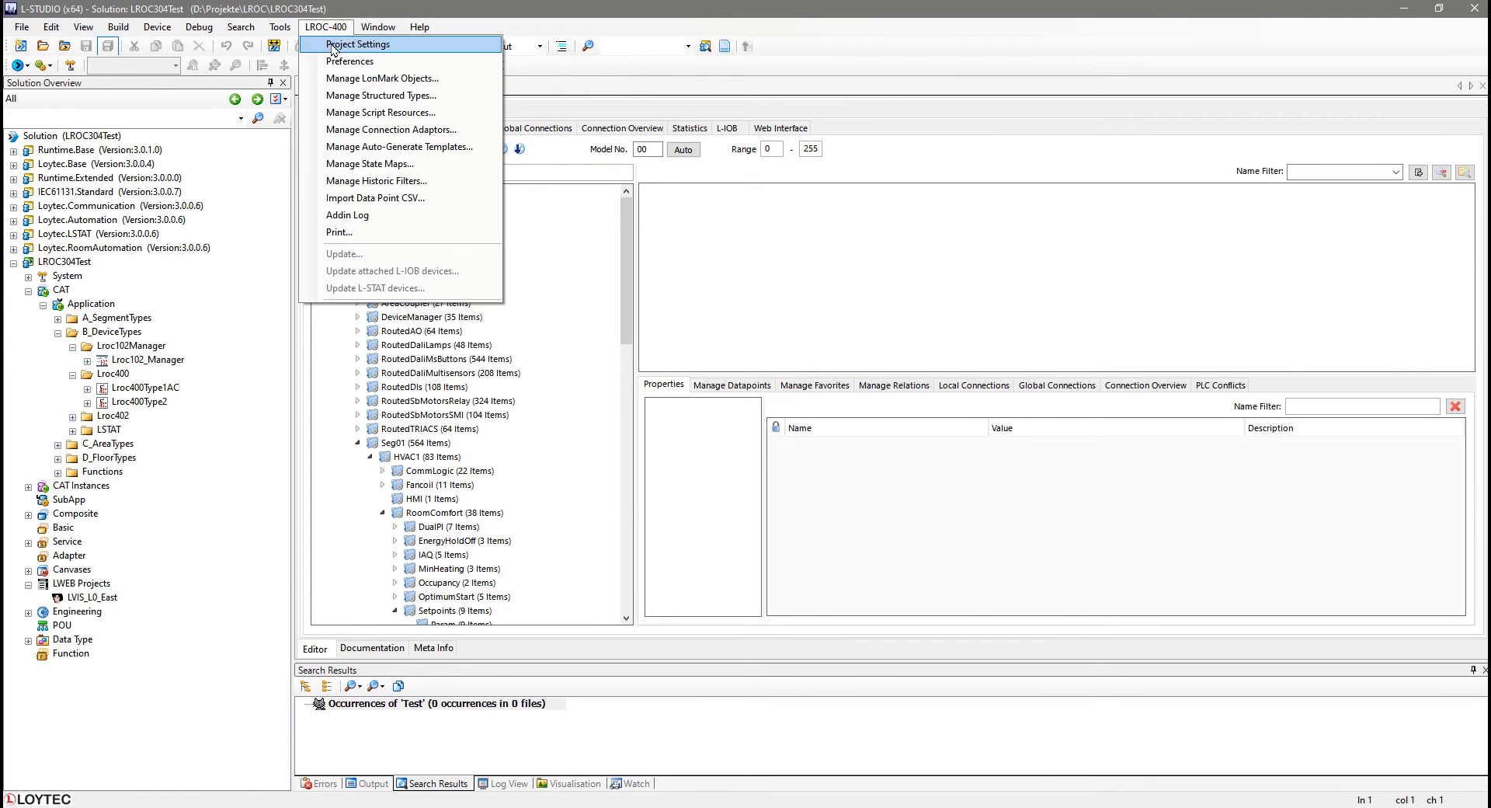
left_click(333, 47)
left_click(525, 161)
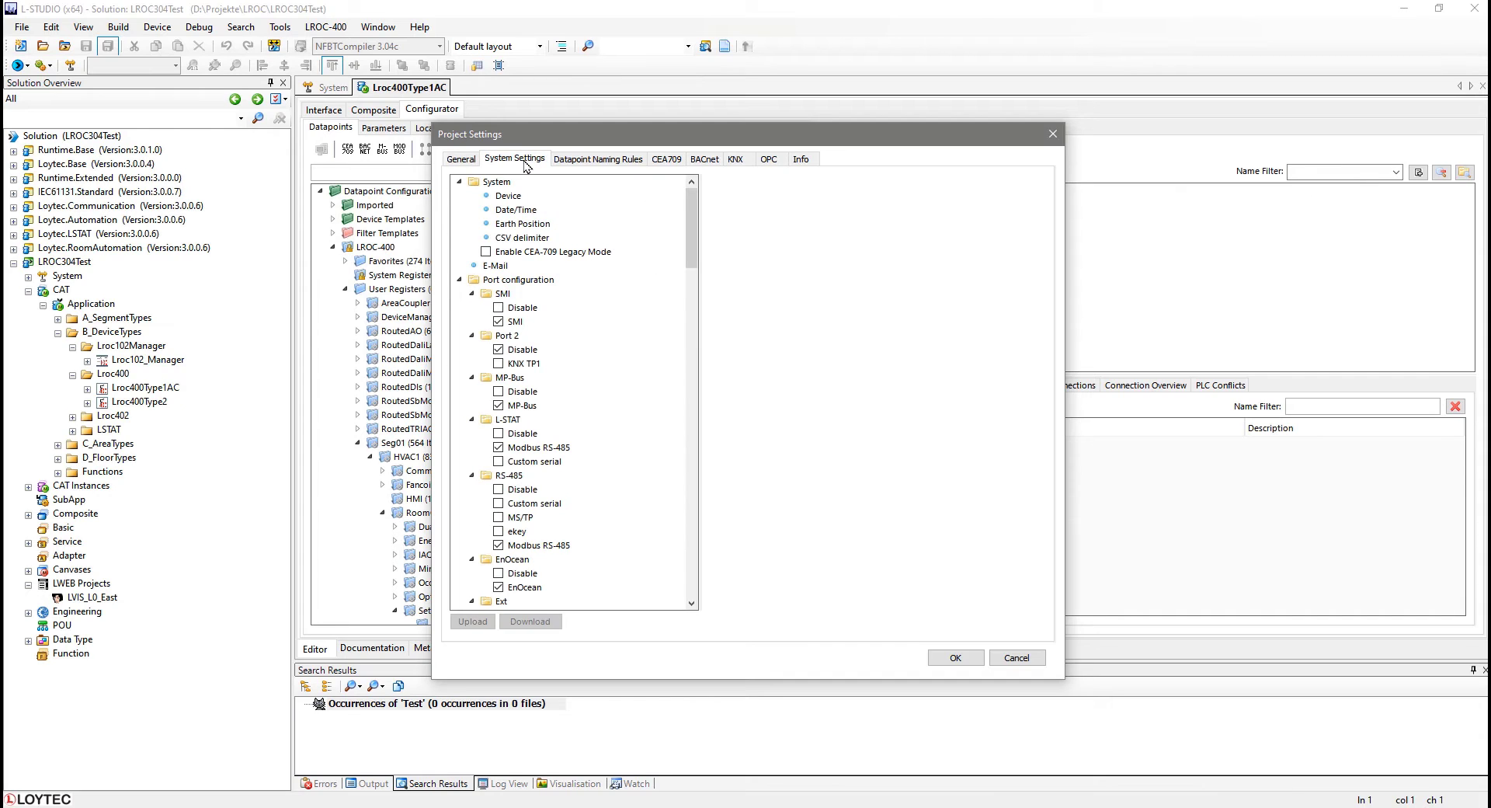
left_click(519, 211)
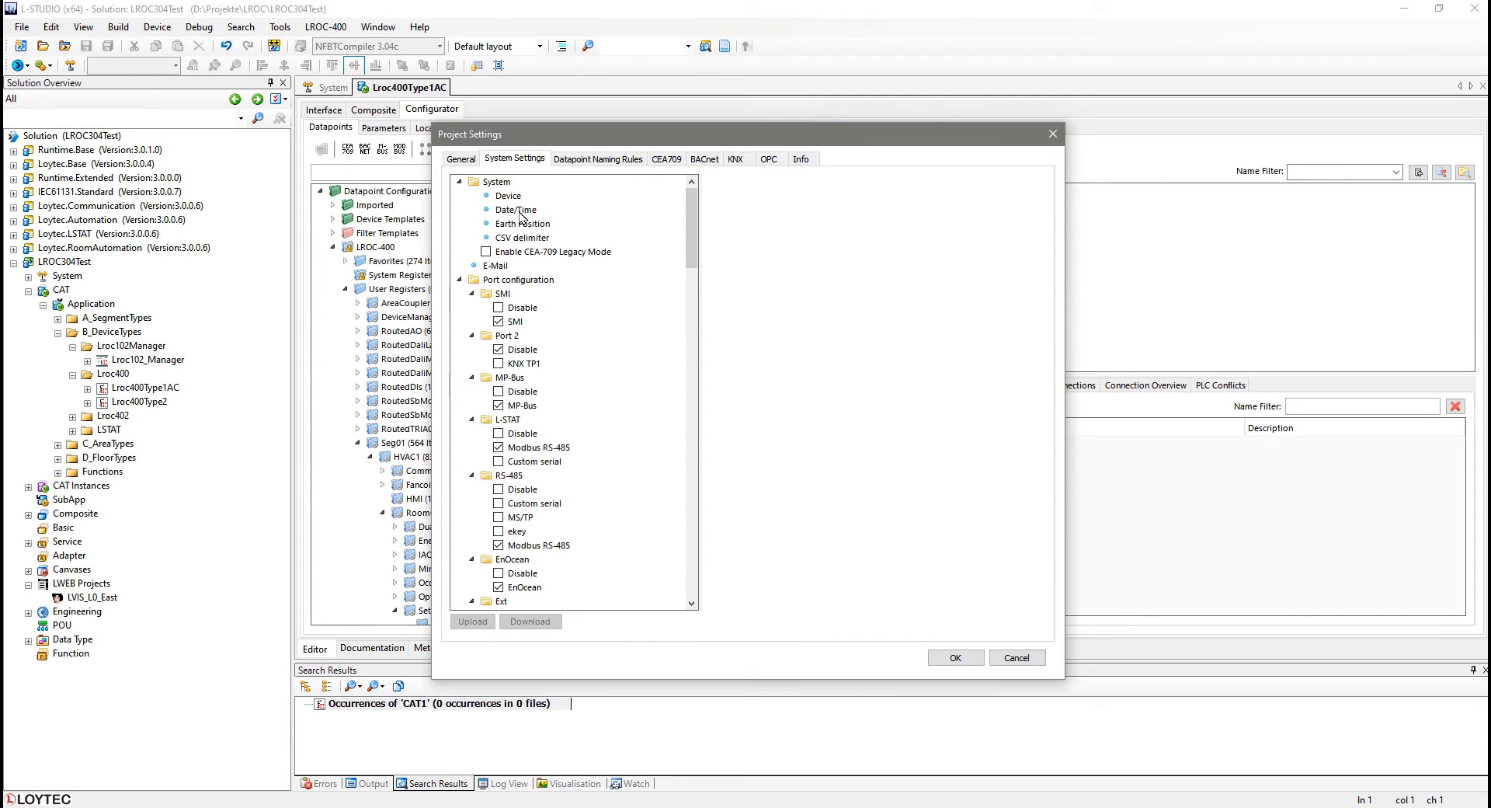
left_click_drag(832, 226, 817, 226)
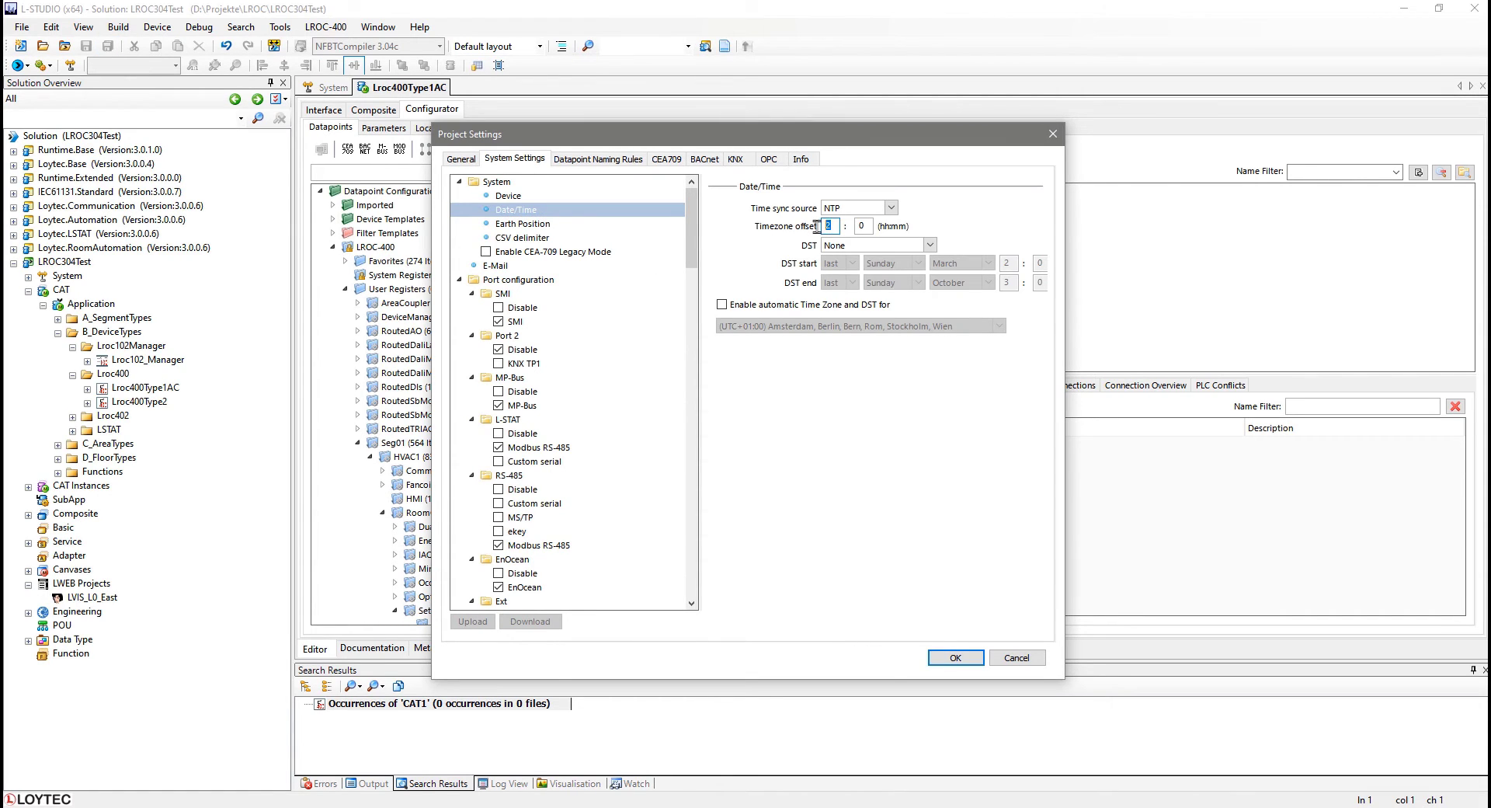
type("1")
left_click(901, 245)
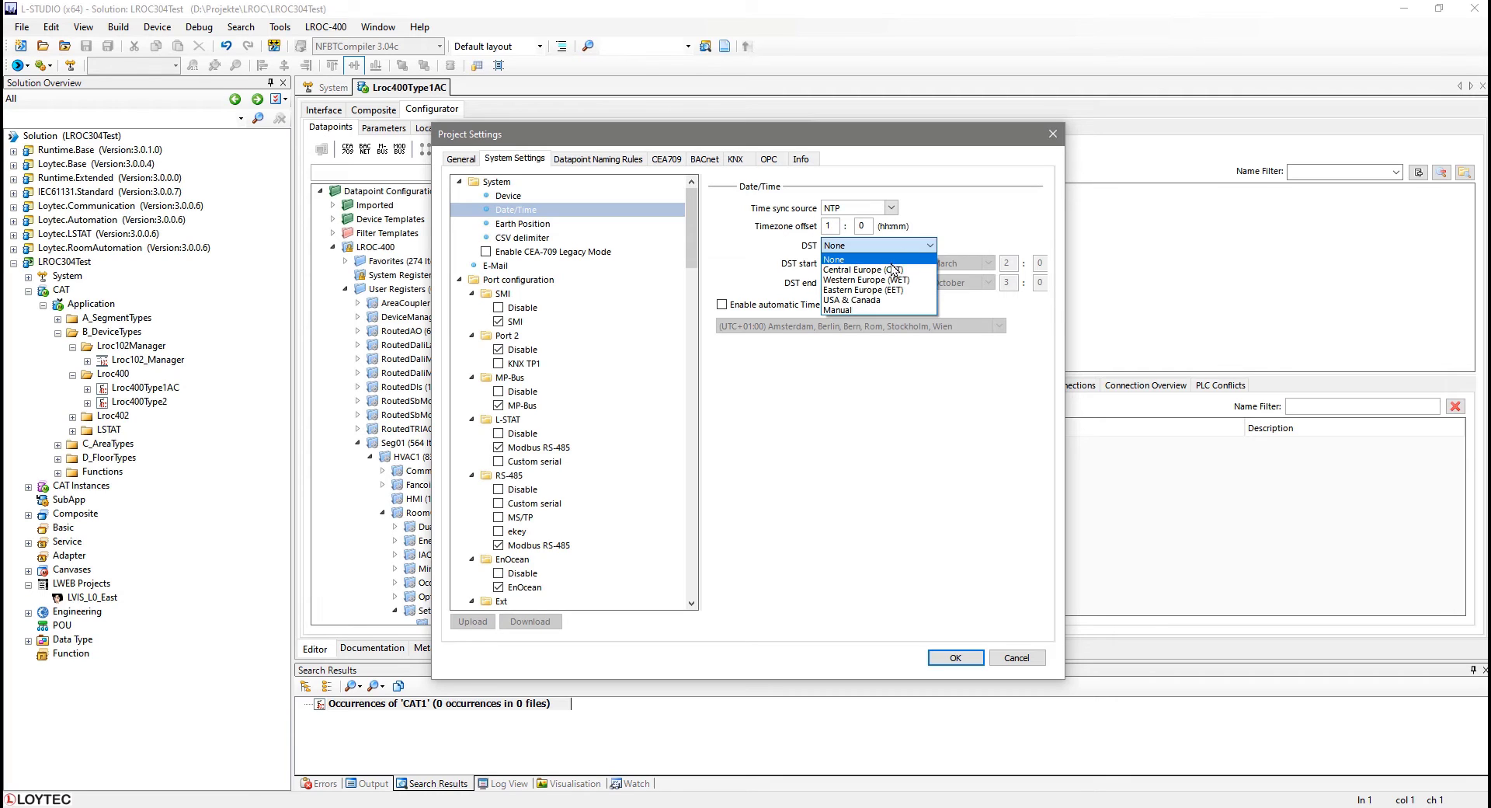
left_click(893, 269)
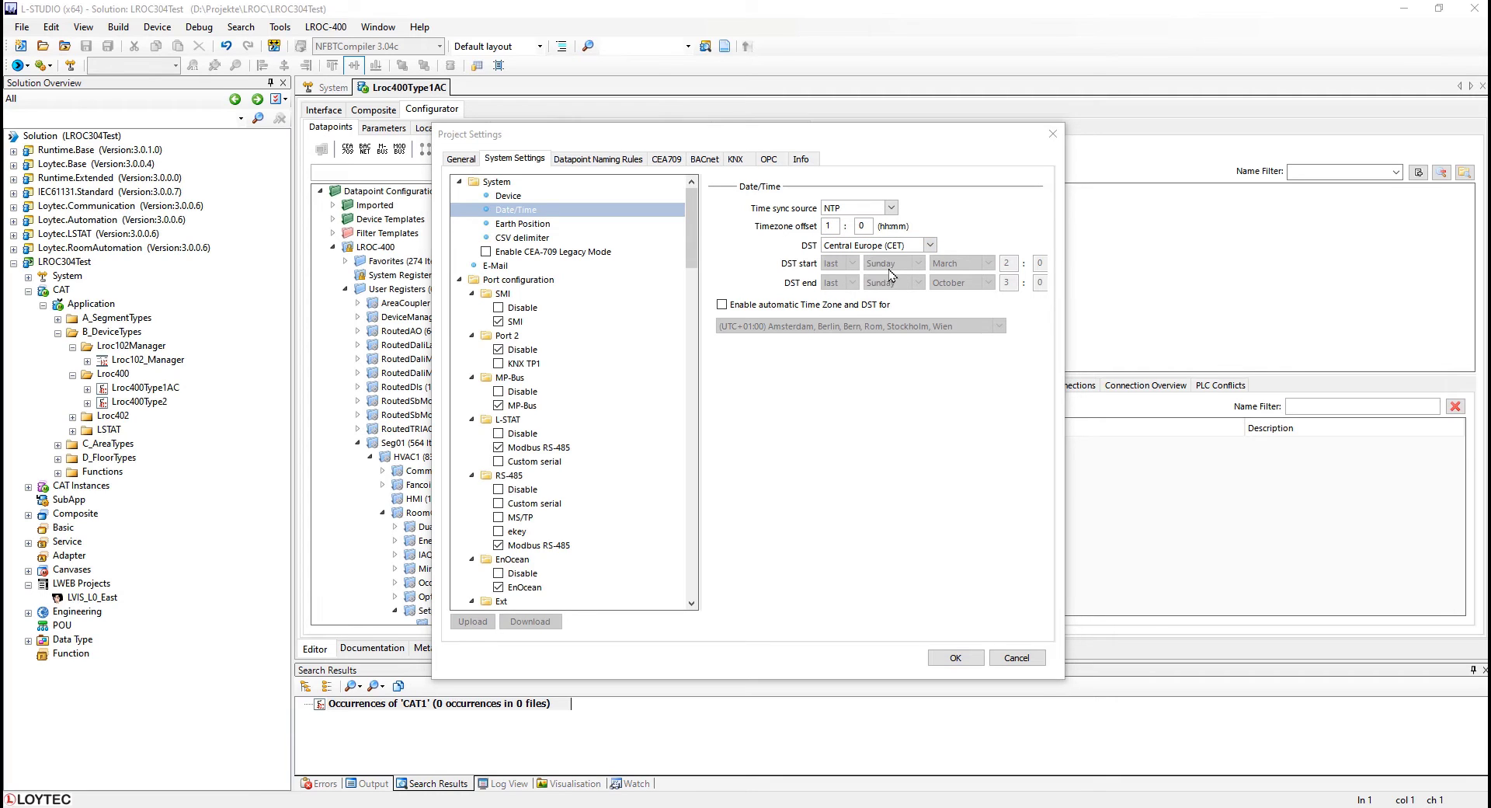
Set the Earth Position value to 300, confirm the project settings and save the device CAT.
left_click(518, 224)
left_click(811, 244)
type("300")
left_click(955, 657)
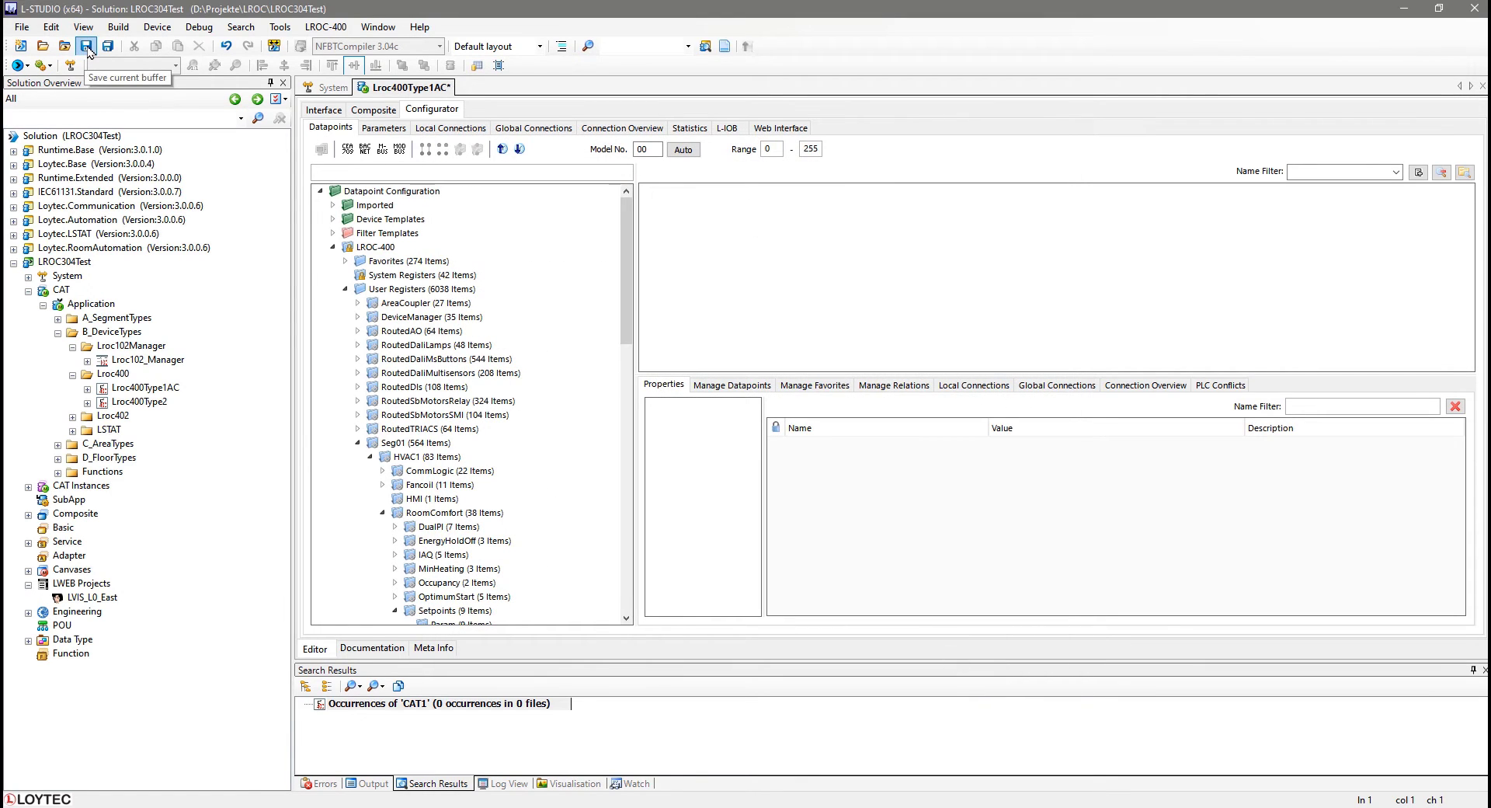
left_click(86, 46)
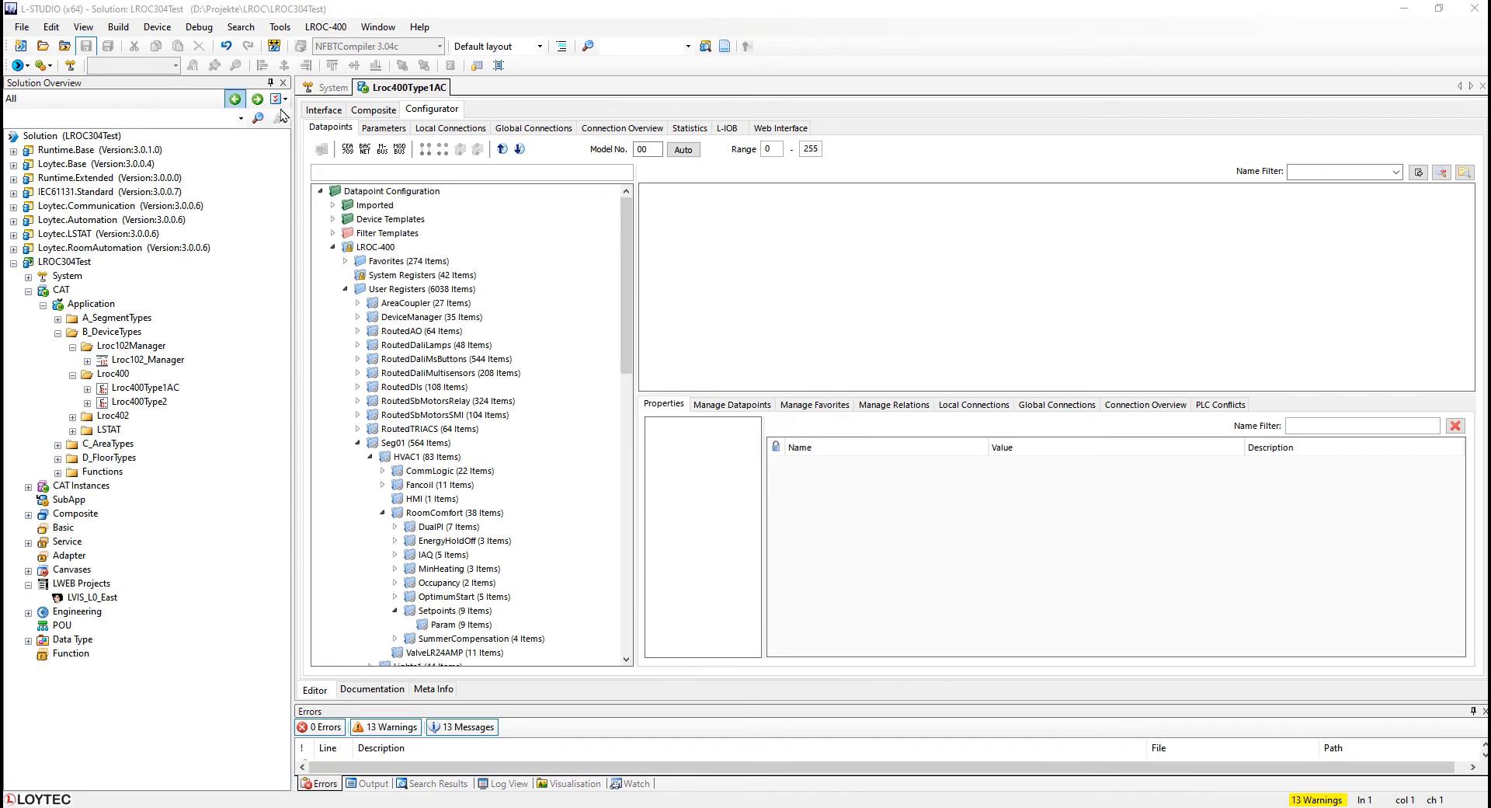
Apply Update settings from Device CAT to all LROC400 controllers in the system's Devices list.
left_click(327, 88)
left_click(386, 198)
left_click(386, 211, "ctrl")
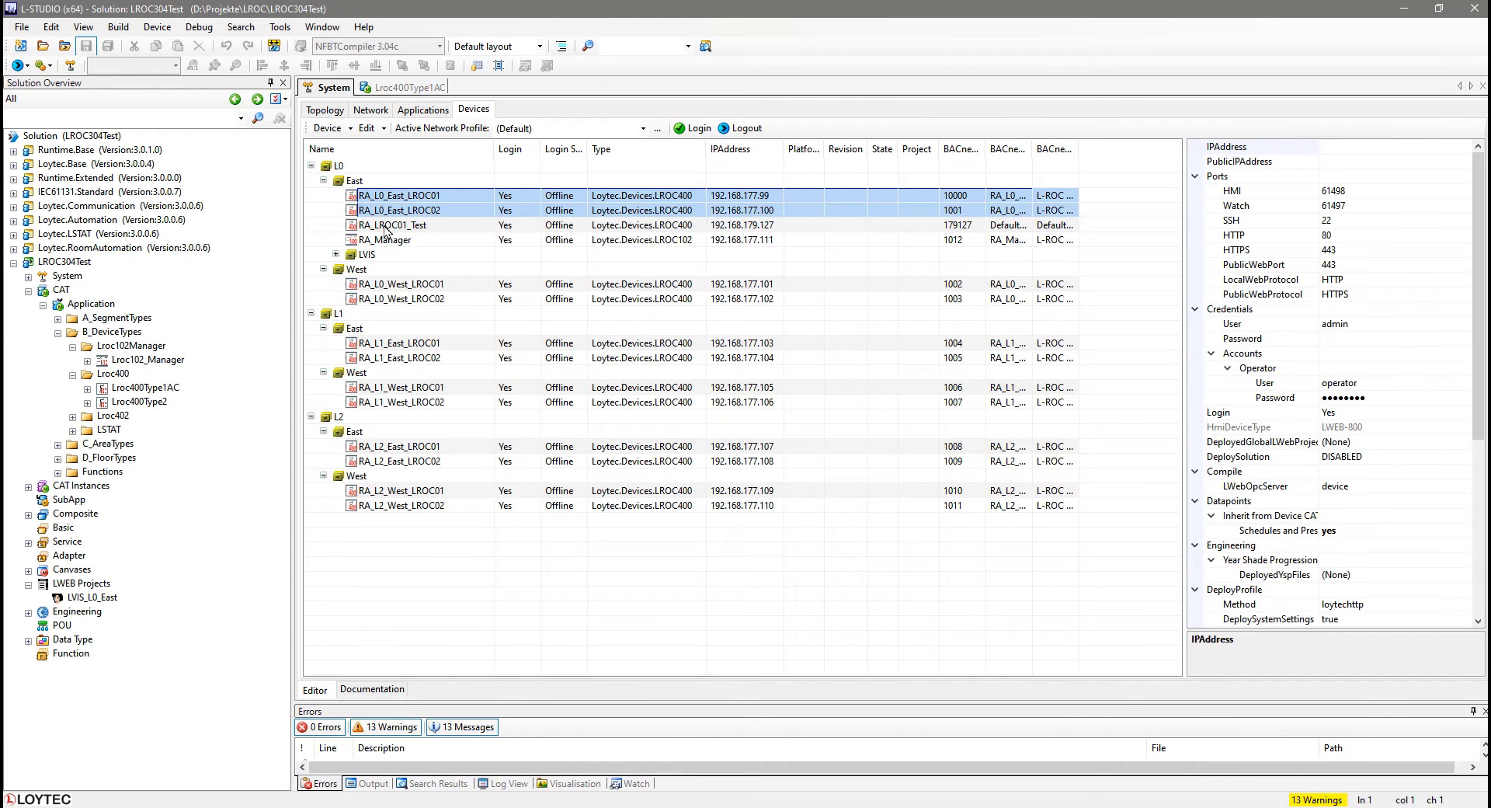
left_click(389, 225, "ctrl")
left_click(392, 284, "ctrl")
left_click(393, 299, "ctrl")
left_click(396, 344, "ctrl")
left_click(397, 358, "ctrl")
left_click(394, 388, "ctrl")
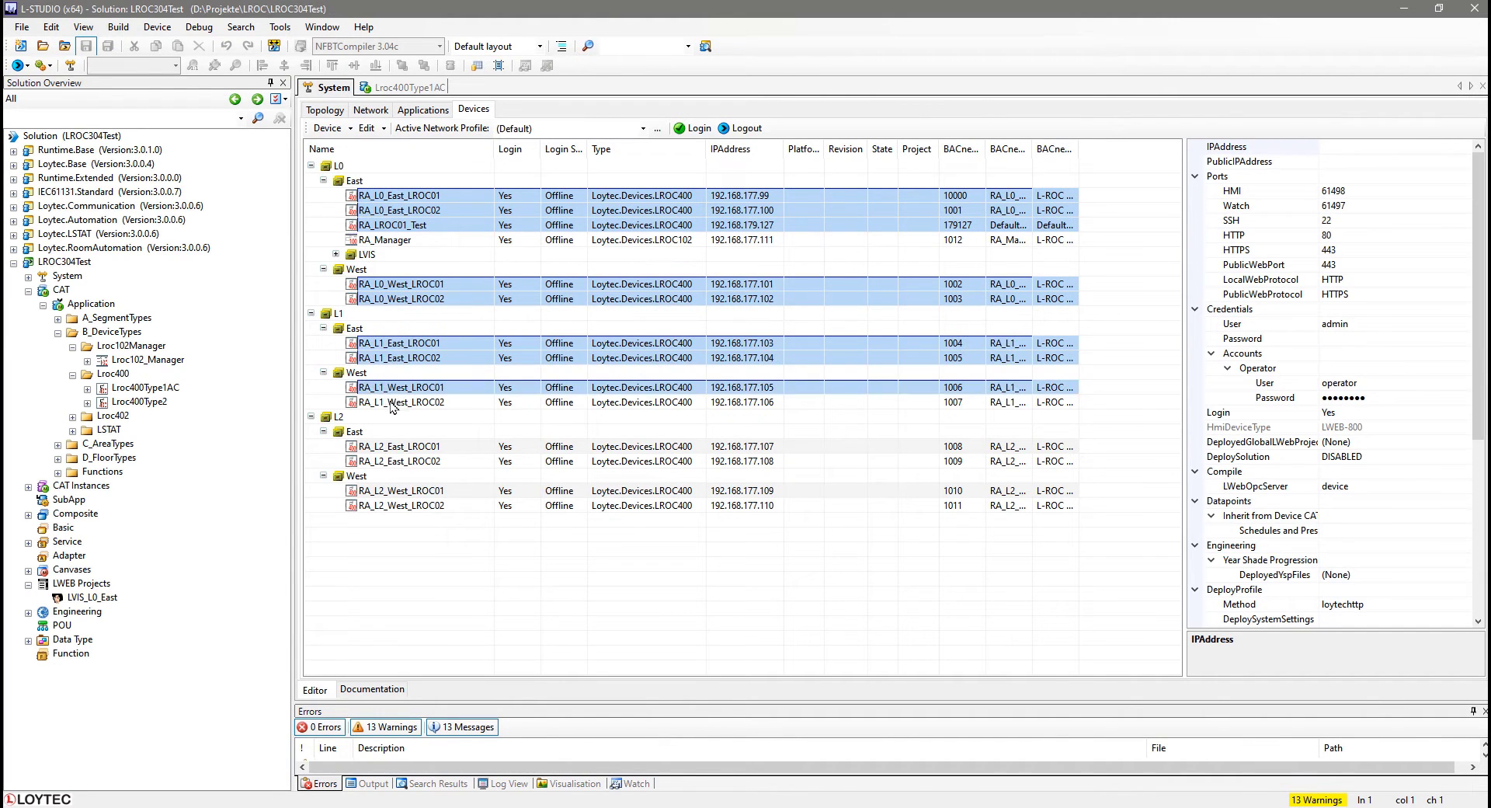
left_click(394, 404, "ctrl")
left_click(393, 447, "ctrl")
left_click(394, 462, "ctrl")
left_click(395, 492, "ctrl")
left_click(394, 506, "ctrl")
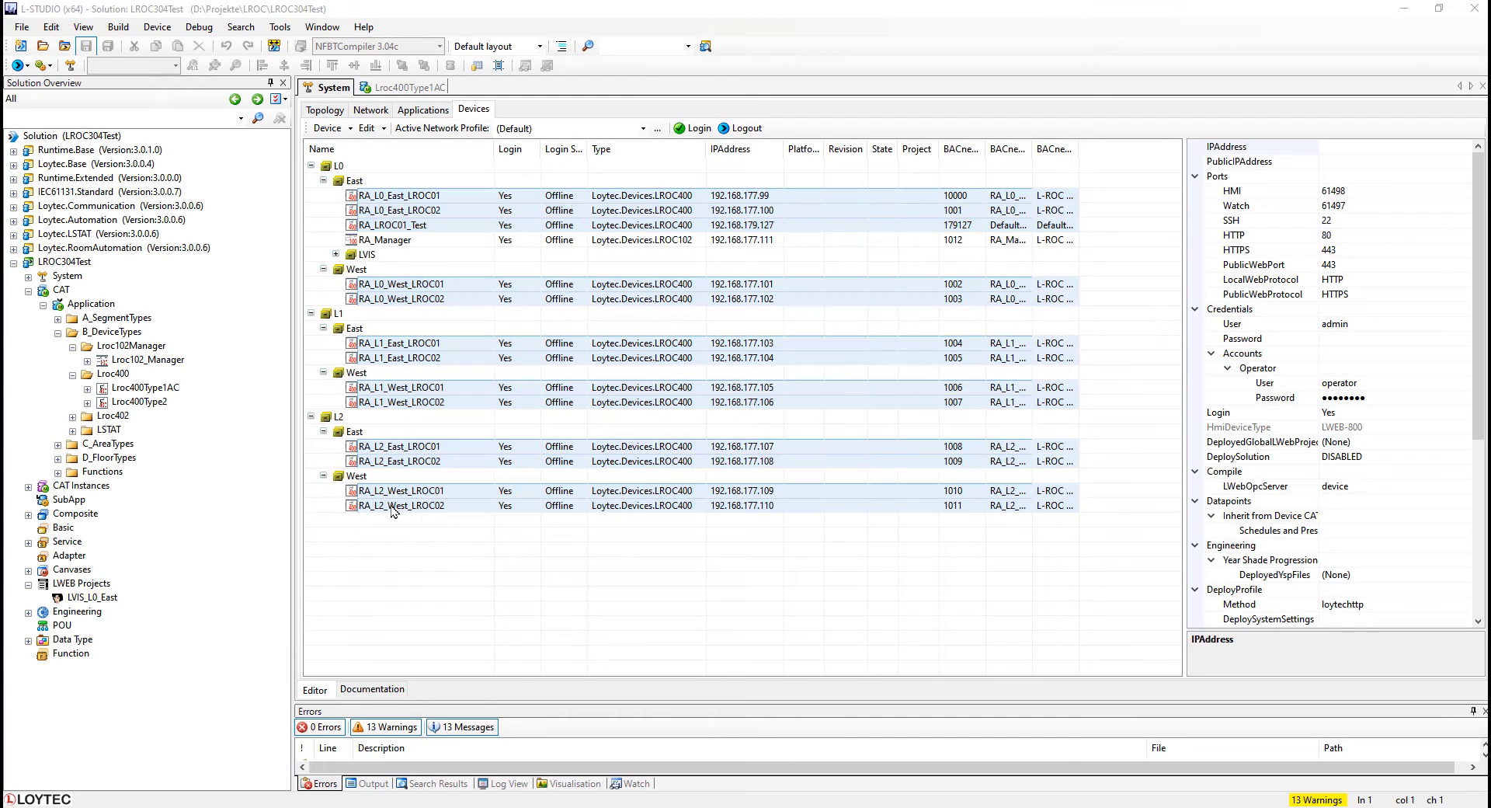
right_click(394, 507)
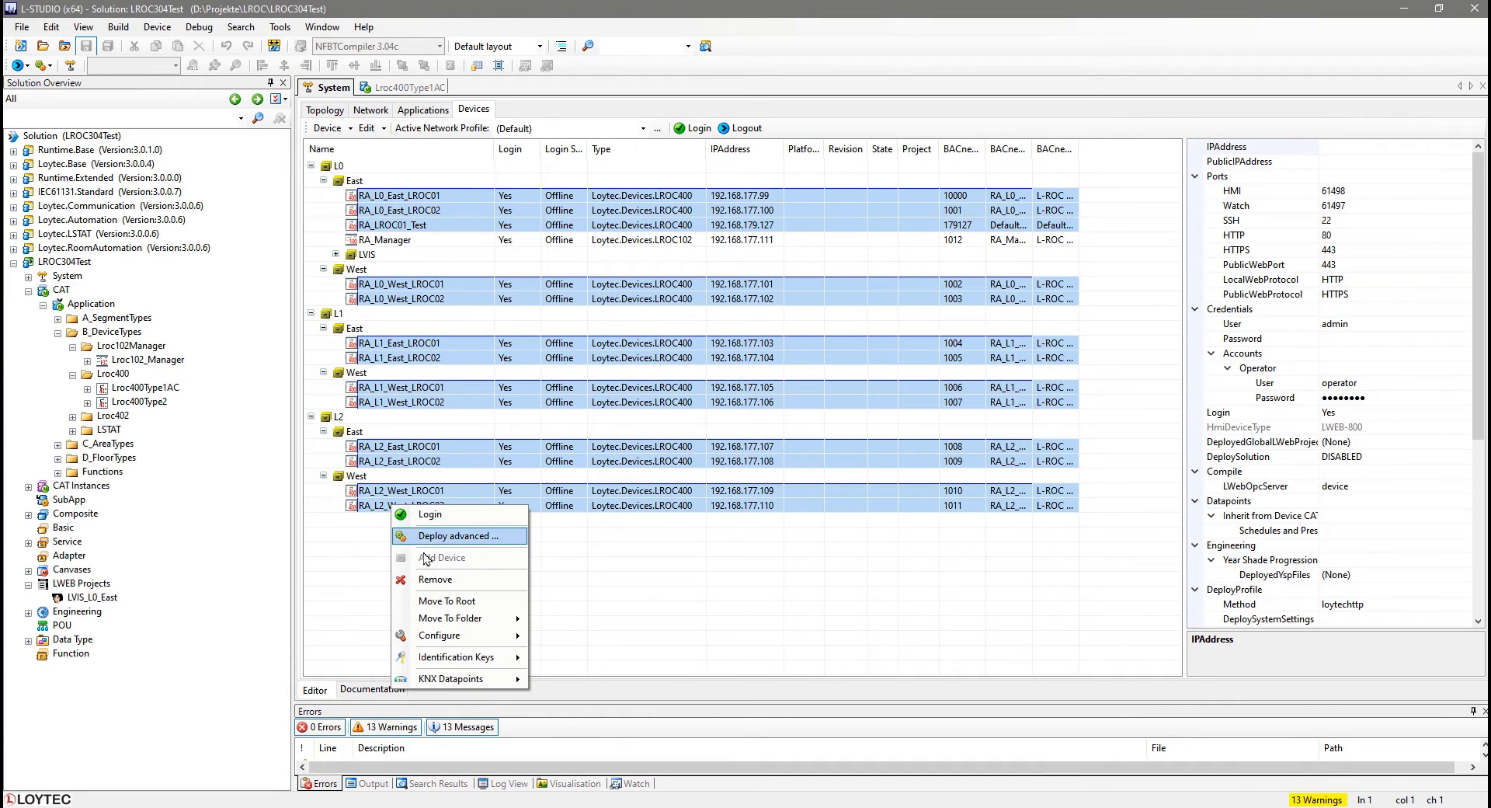
mouse_move(437, 637)
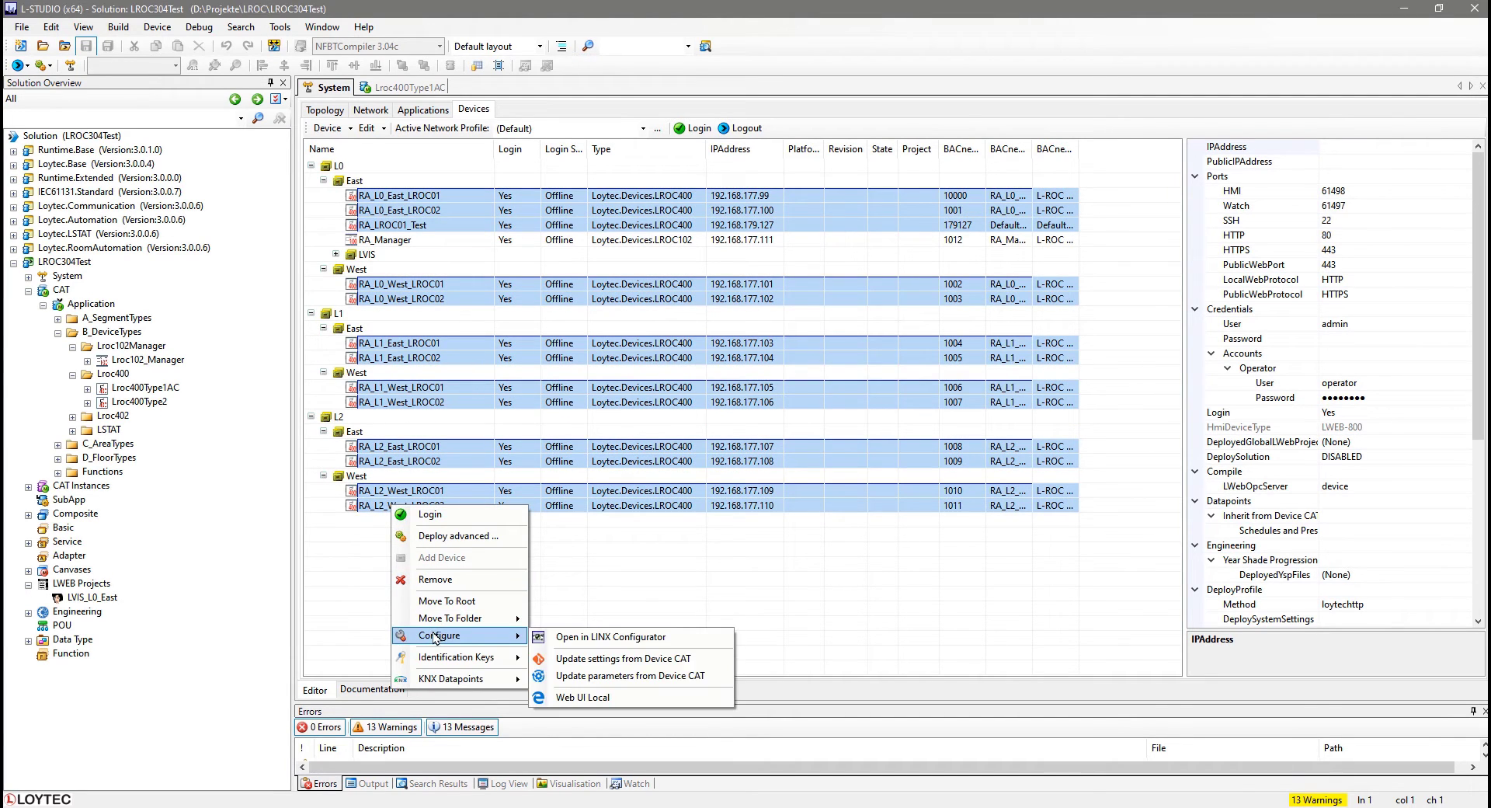
left_click(598, 660)
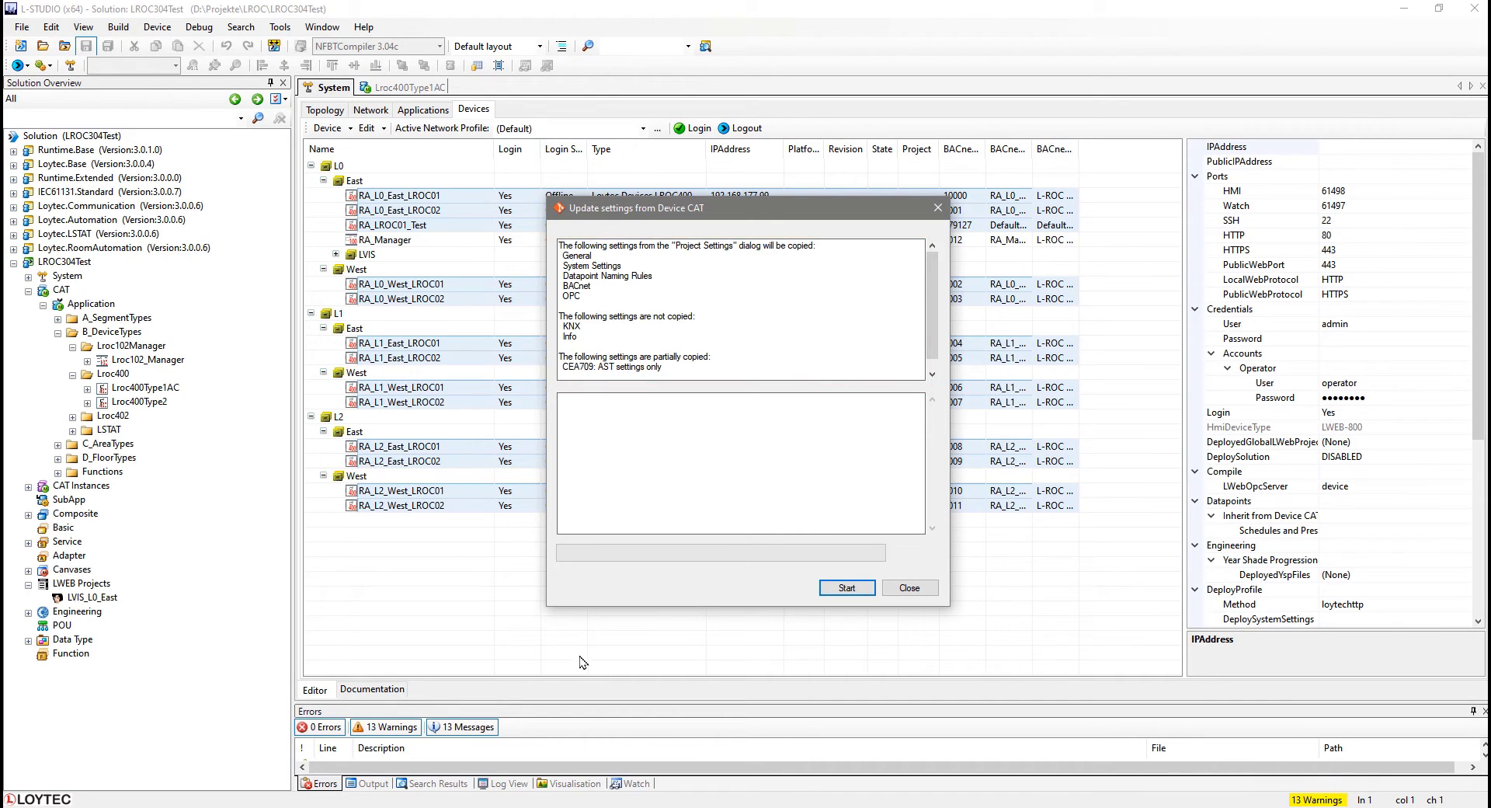
left_click(836, 591)
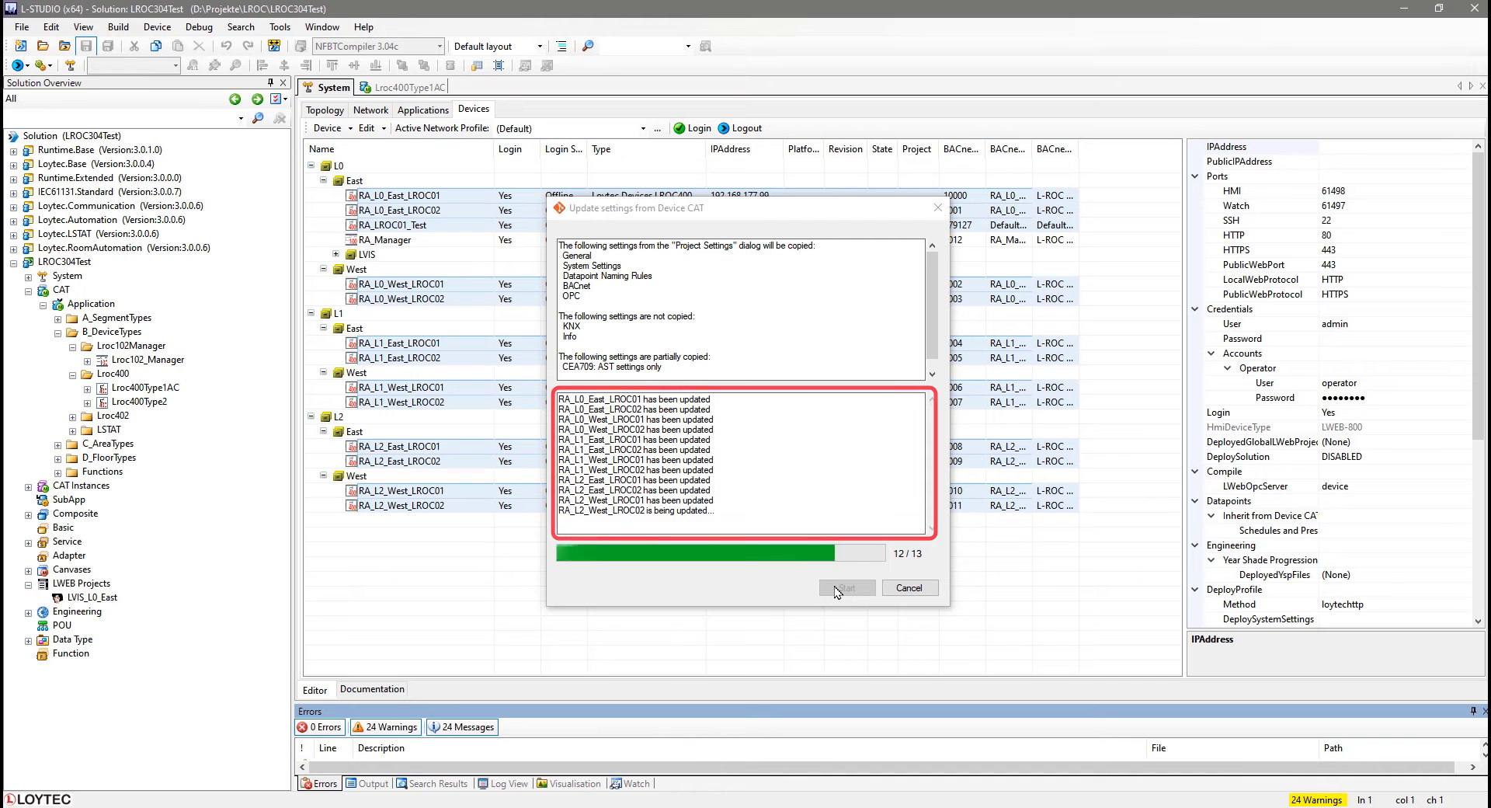
left_click(908, 589)
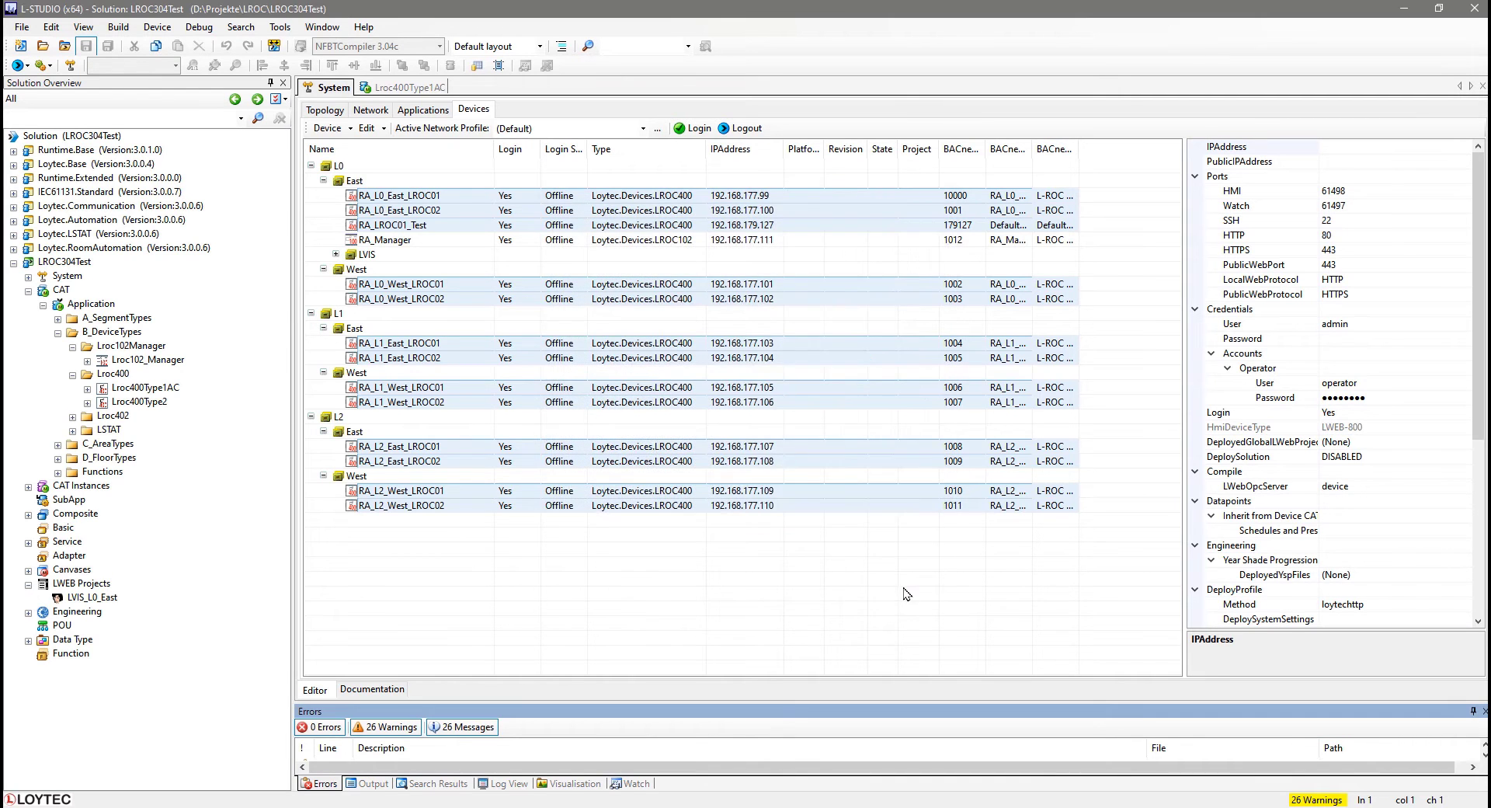
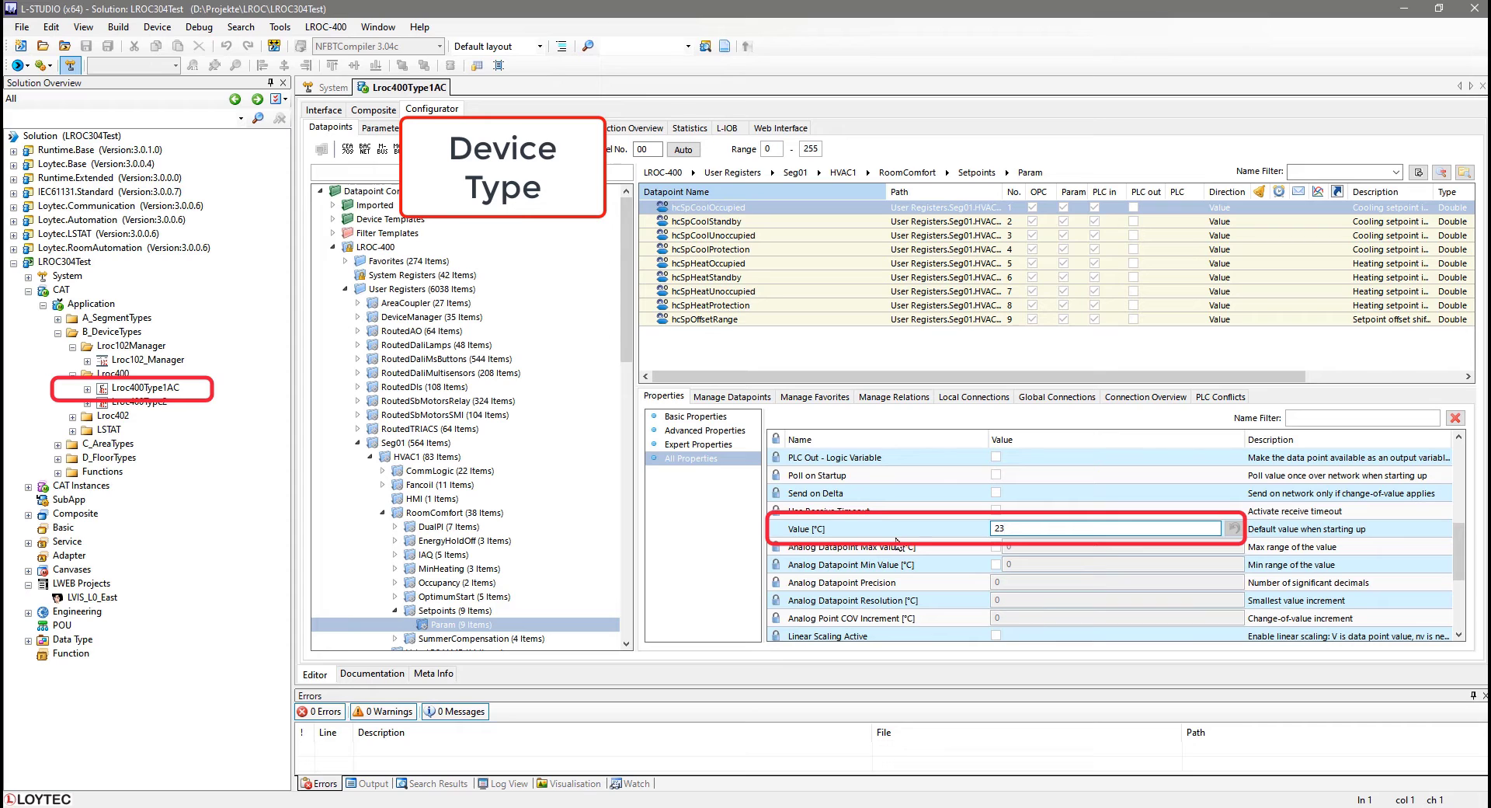
Open the RA_L0_East_LROC01 device instance and inspect the hcSpCoolOccupied setpoint in the RoomComfort Setpoints Param folder.
left_click(31, 278)
right_click(137, 321)
left_click(184, 336)
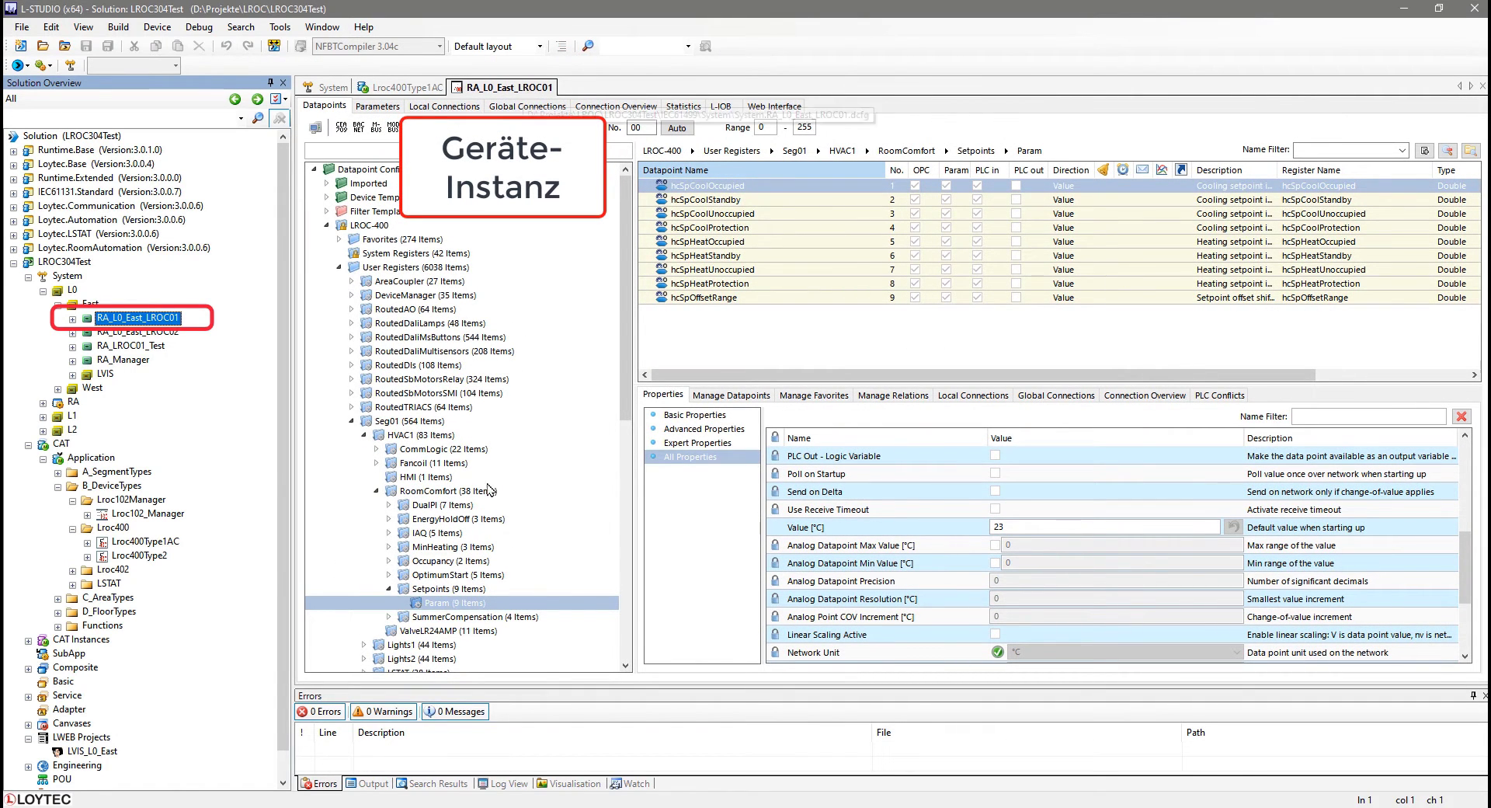
left_click(446, 610)
left_click(750, 188)
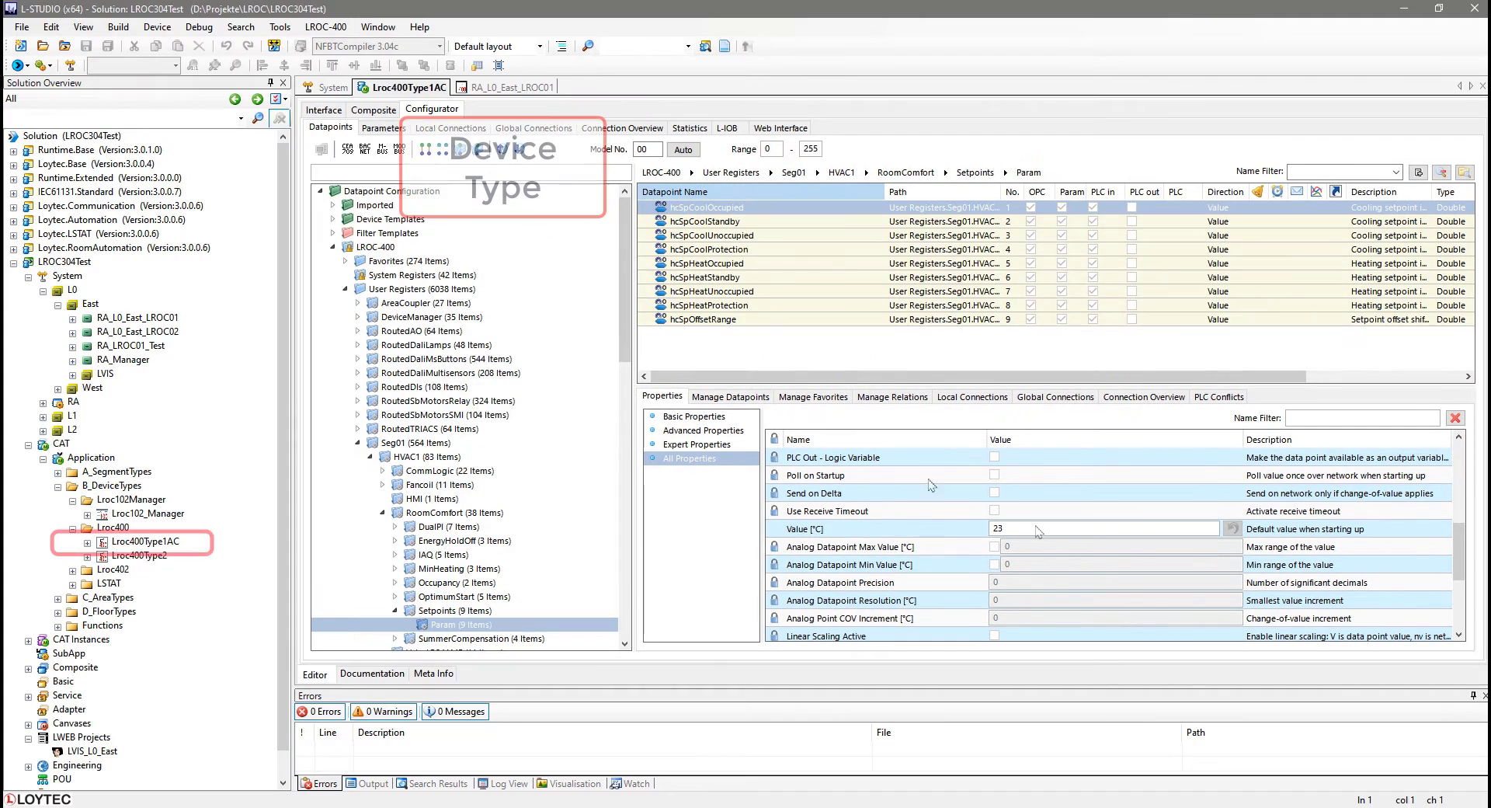
In the Lroc400Type1AC device type, set the hcSpCoolOccupied default value to 22 °C and save.
left_click_drag(1020, 529, 978, 530)
type("22")
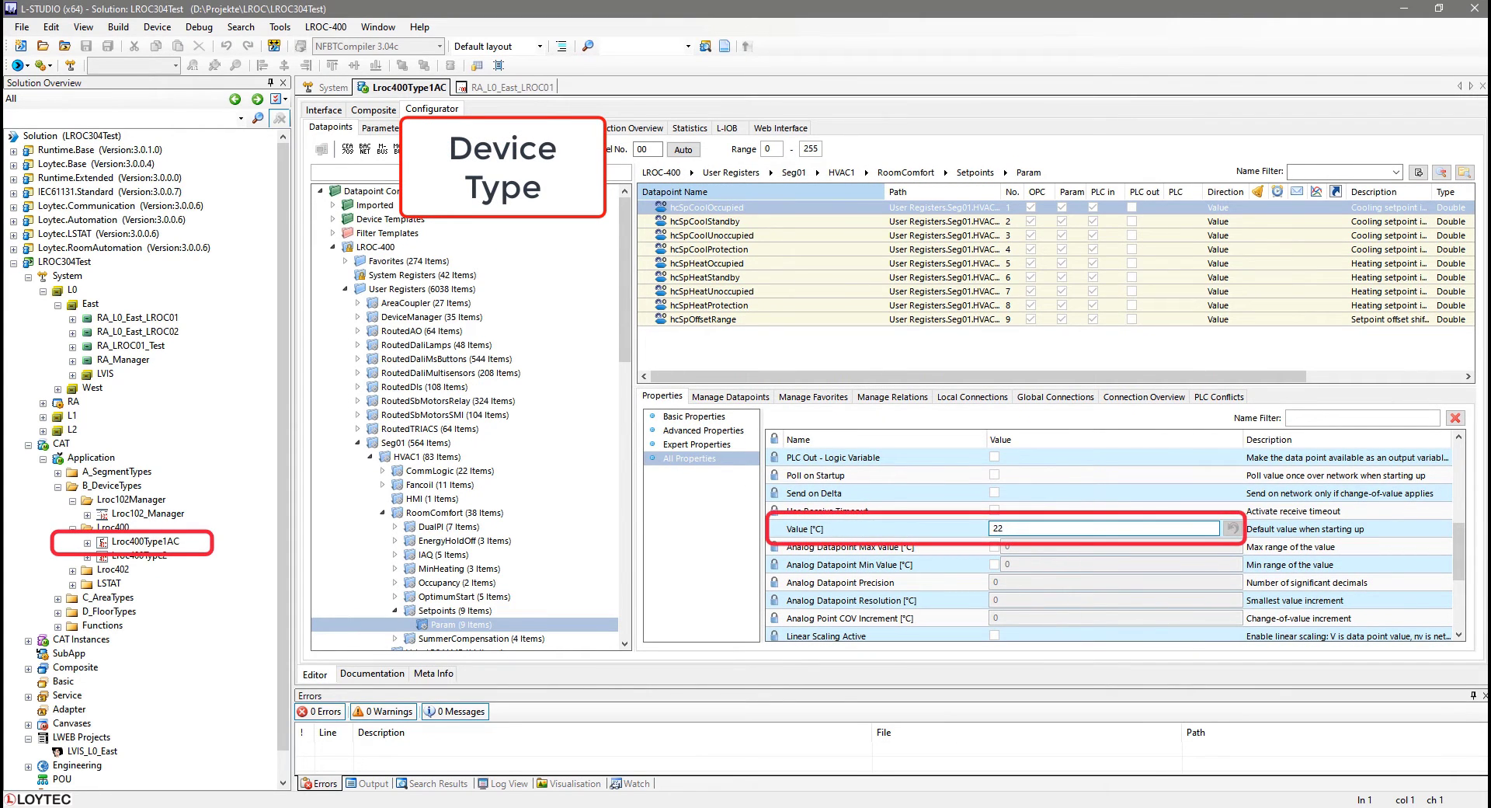
key("Return")
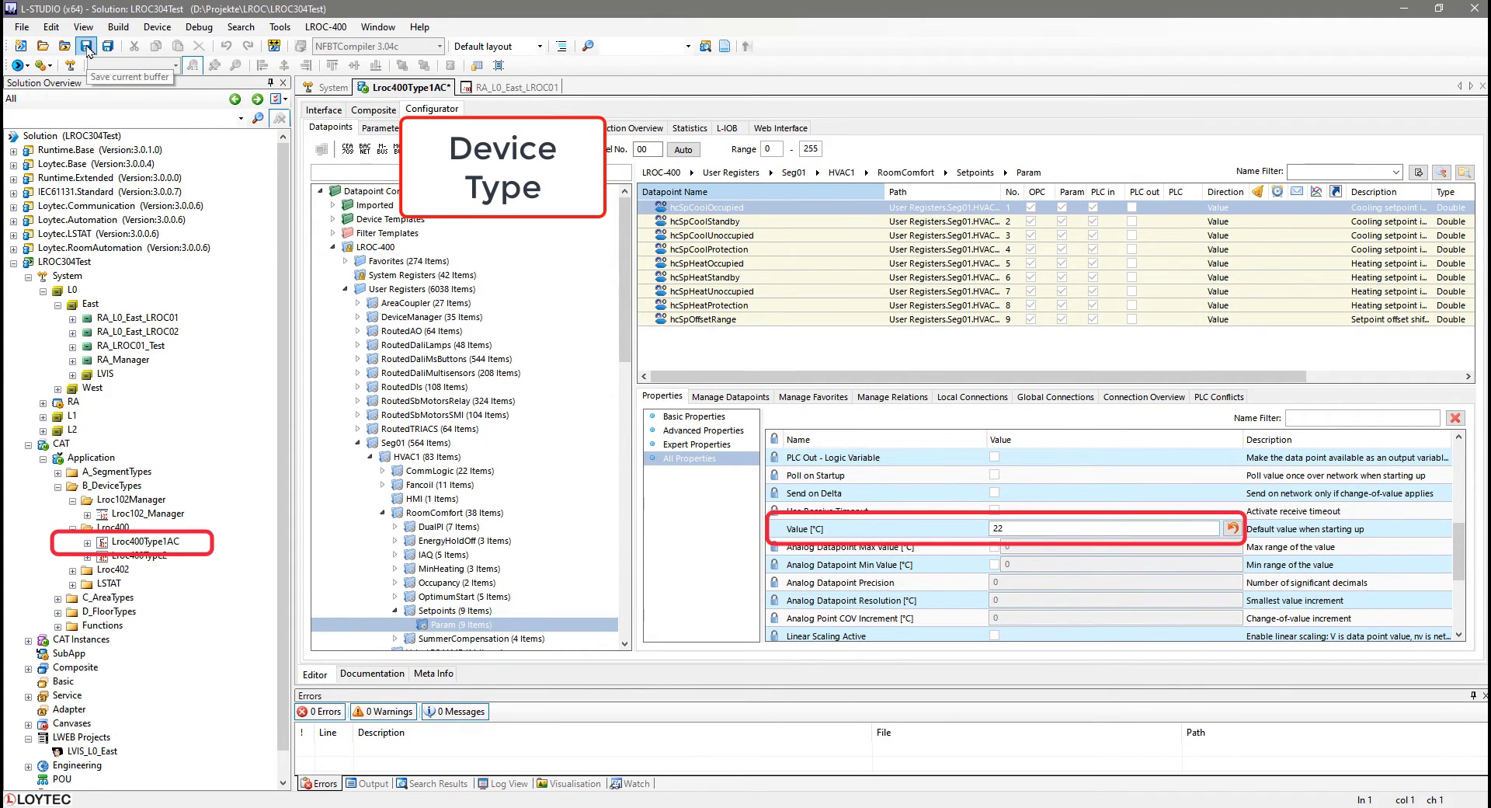
left_click(87, 46)
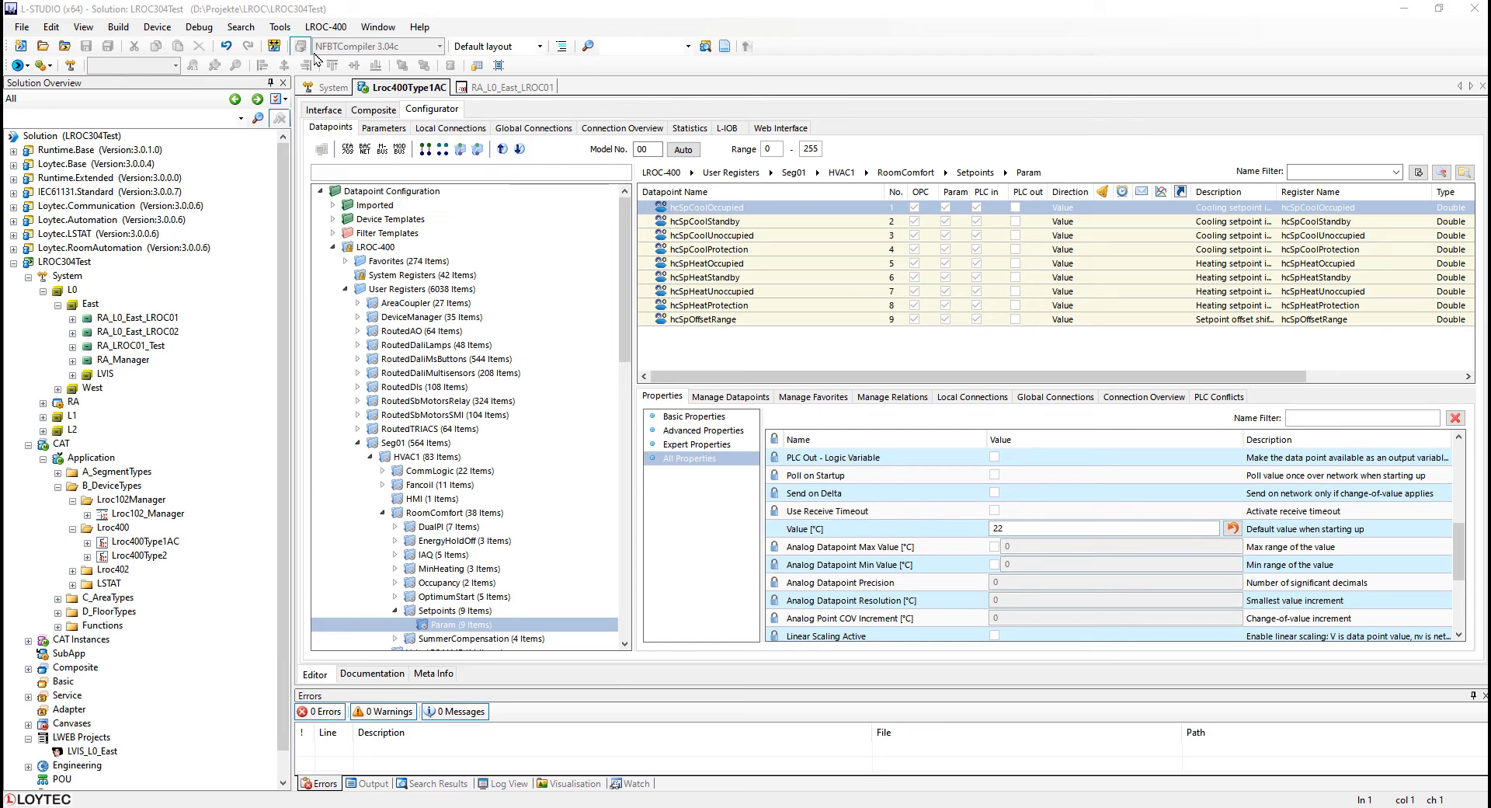
In the RA_L0_East_LROC01 instance, set the hcSpCoolOccupied value to 24 °C and save.
left_click(509, 87)
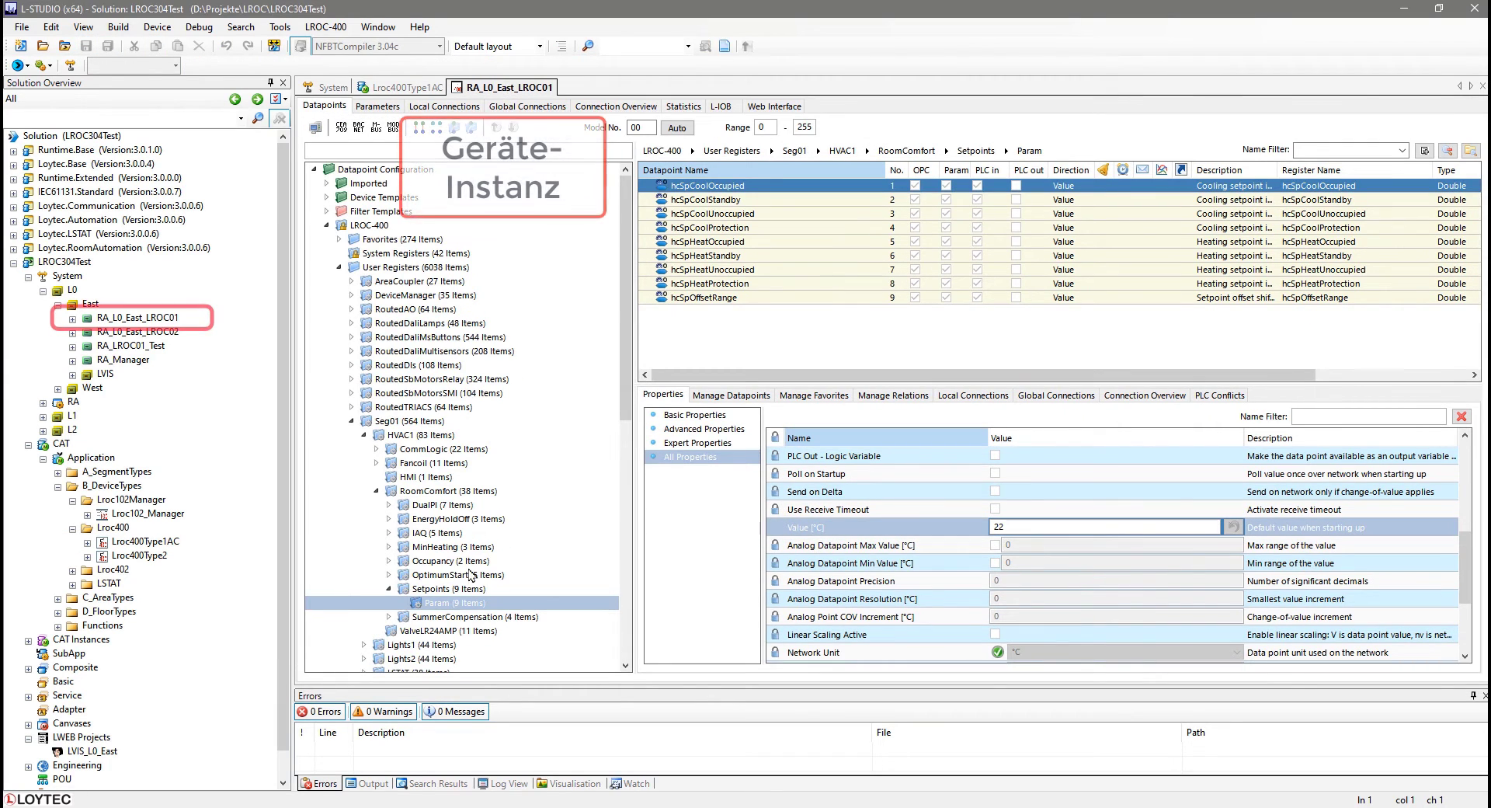
left_click(737, 187)
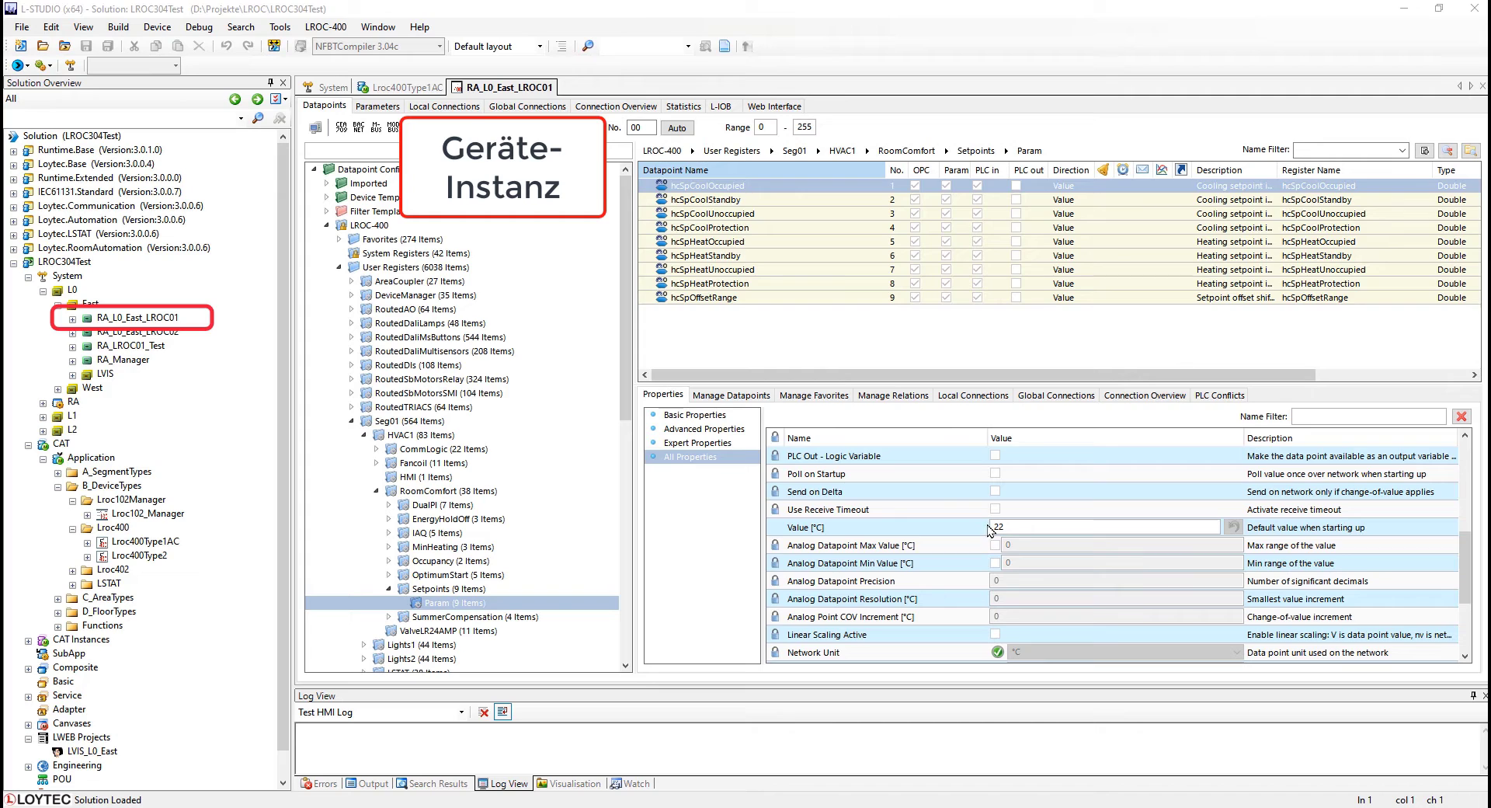
double_click(997, 527)
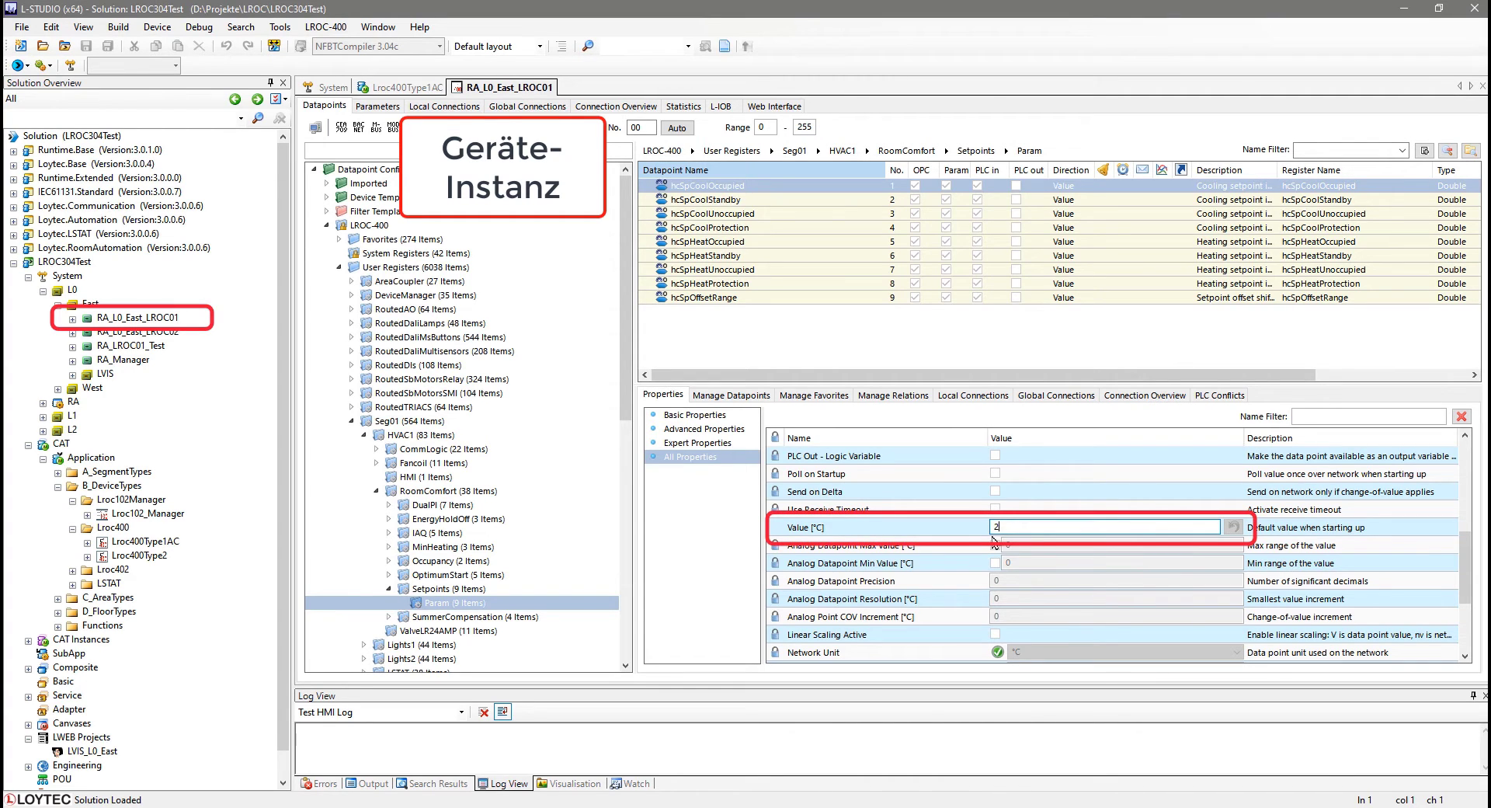
type("24")
key("Return")
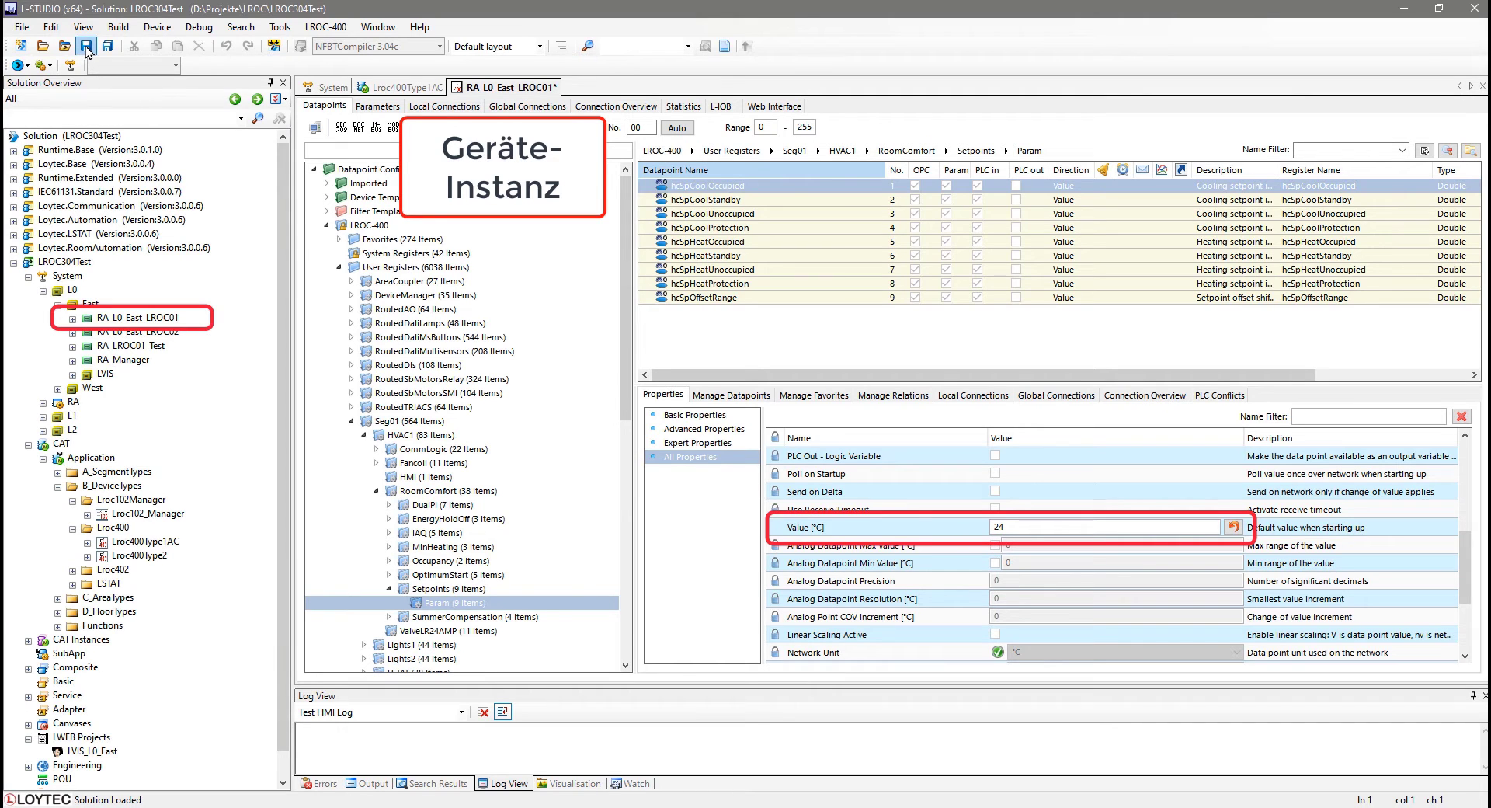
left_click(86, 47)
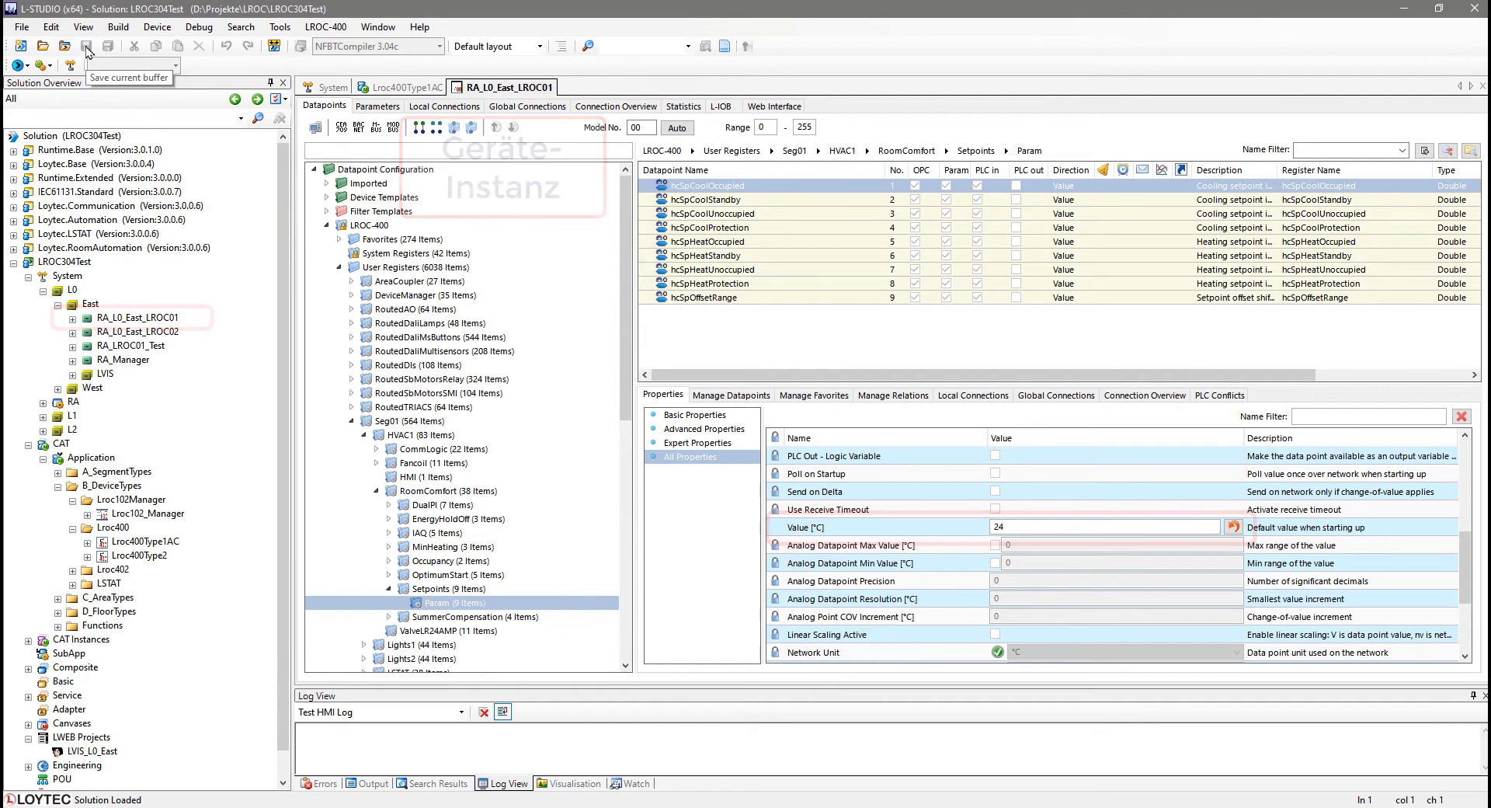
In the Lroc400Type1AC device type, set the hcSpCoolOccupied default value to 21 °C and save.
left_click(384, 88)
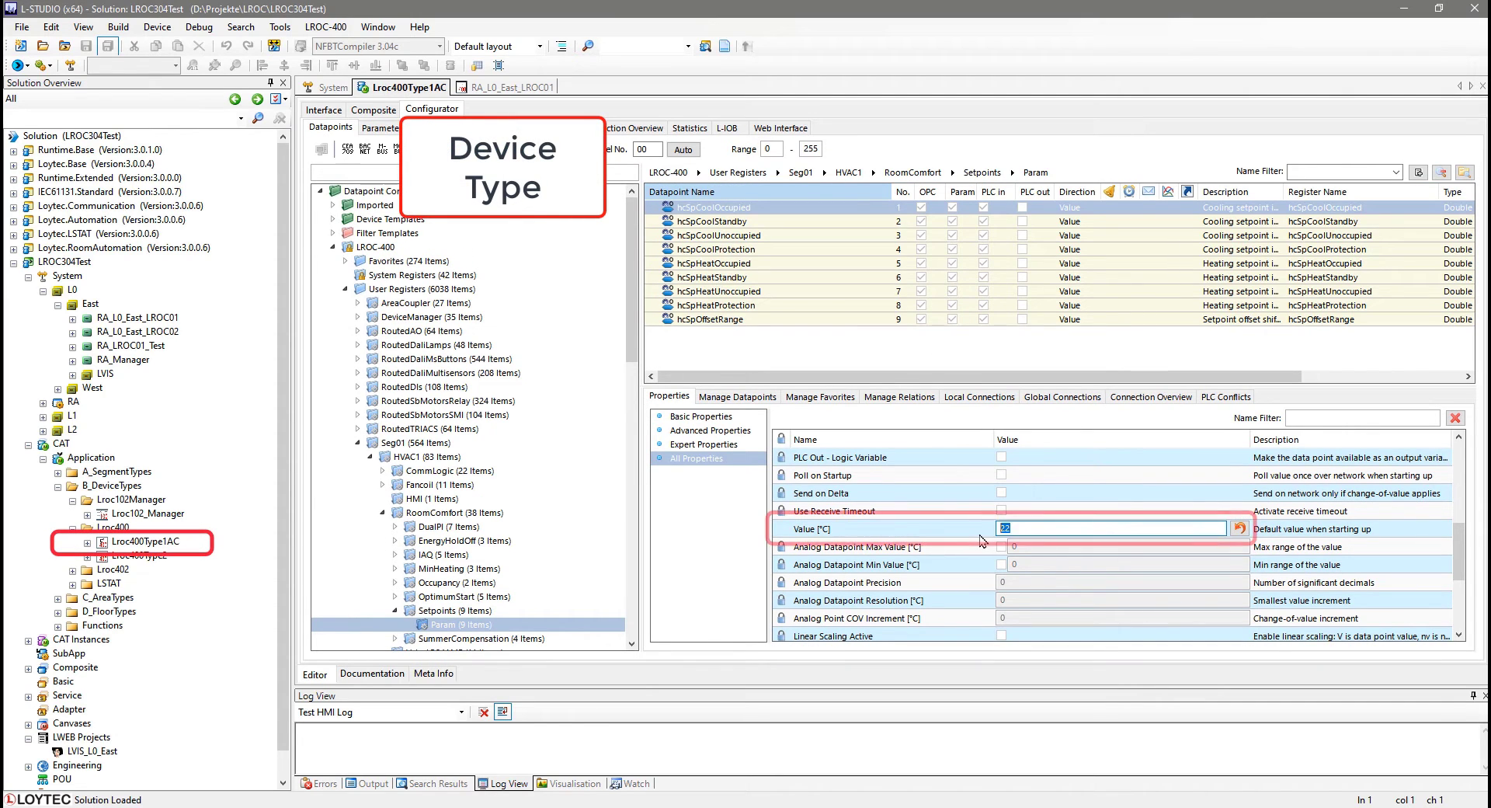
key("BackSpace")
type("1")
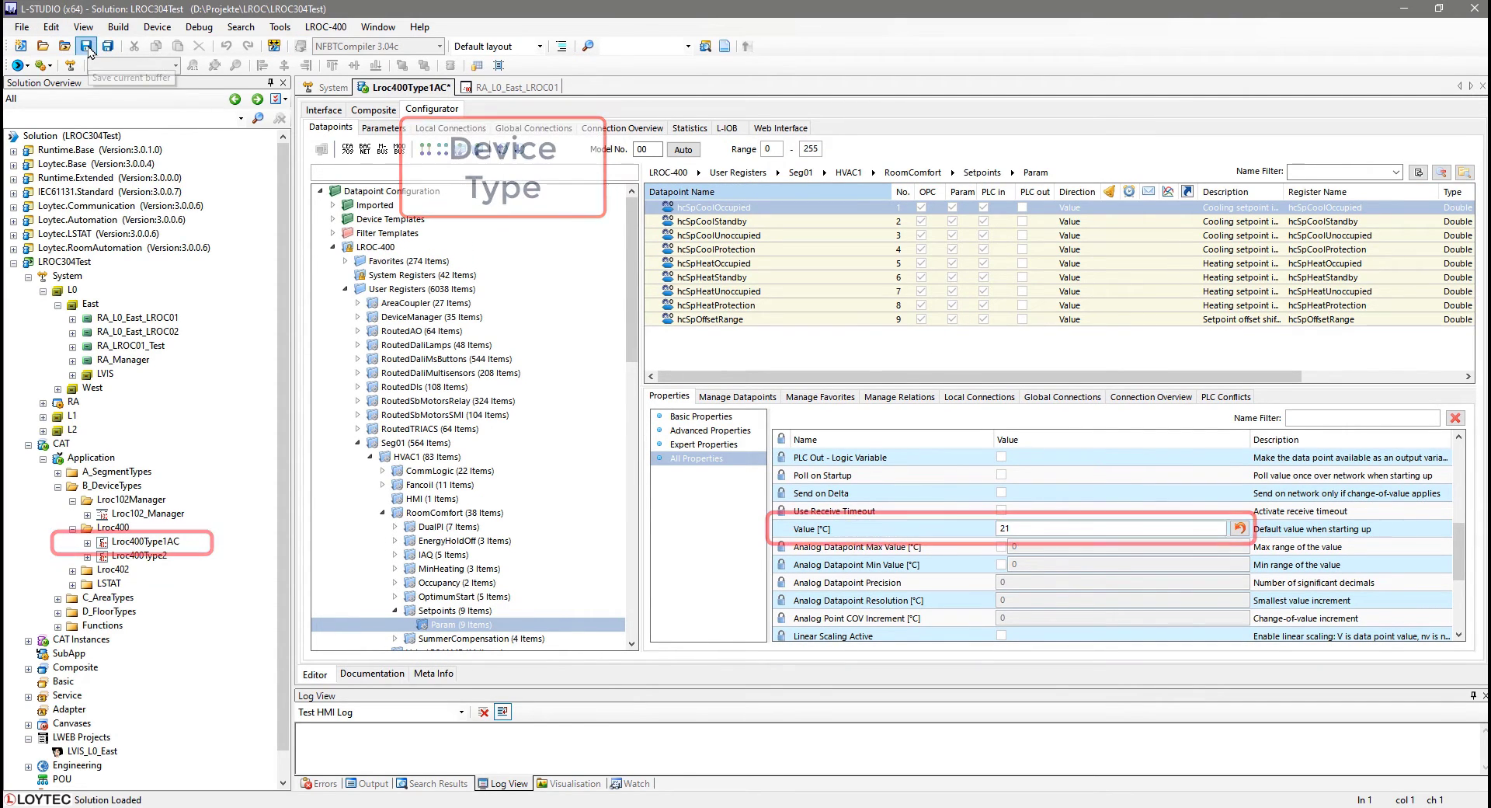
left_click(85, 48)
Reset the RA_L0_East_LROC01 hcSpCoolOccupied value to the device type default and save.
left_click(505, 87)
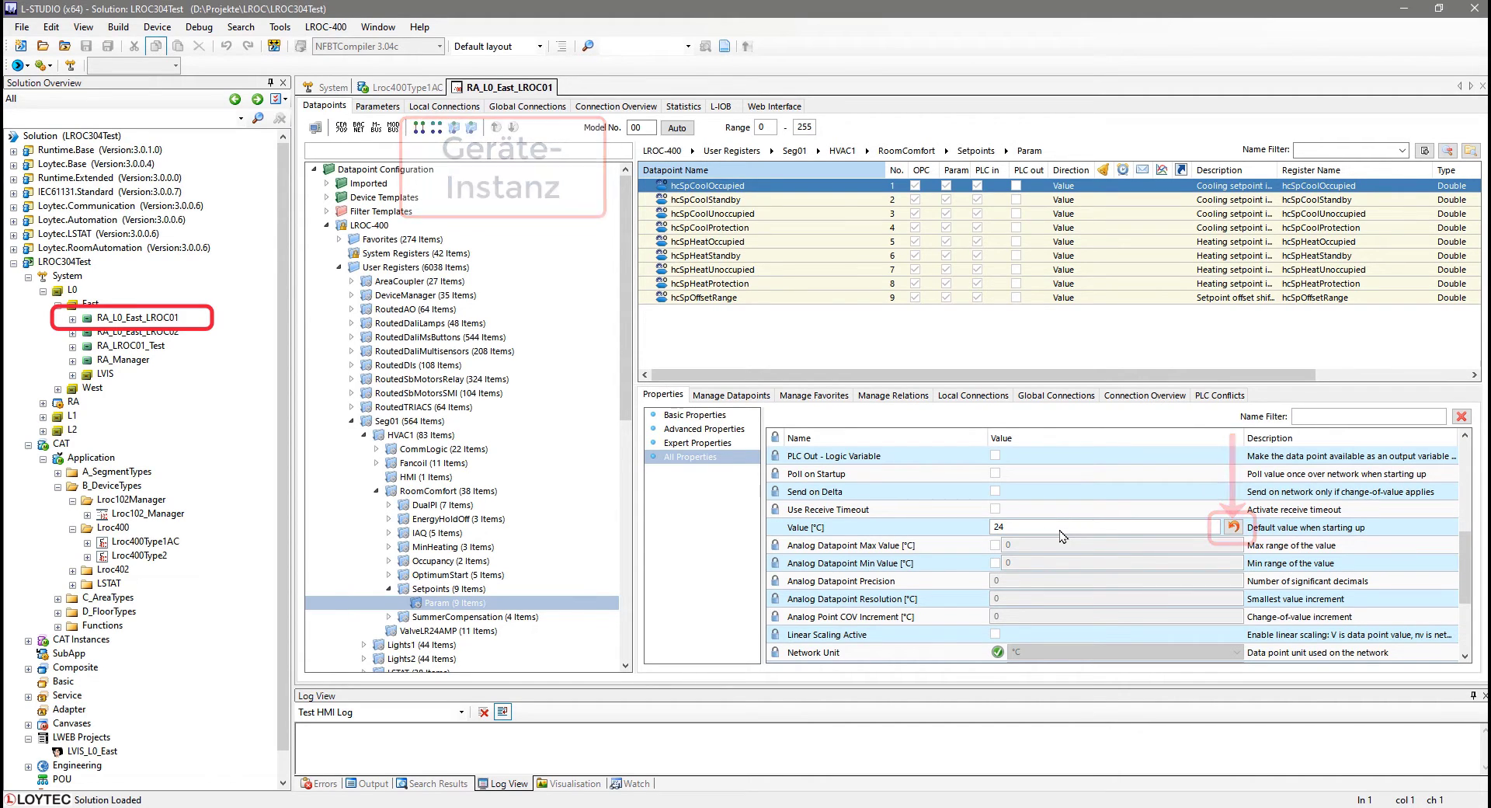
left_click(1231, 529)
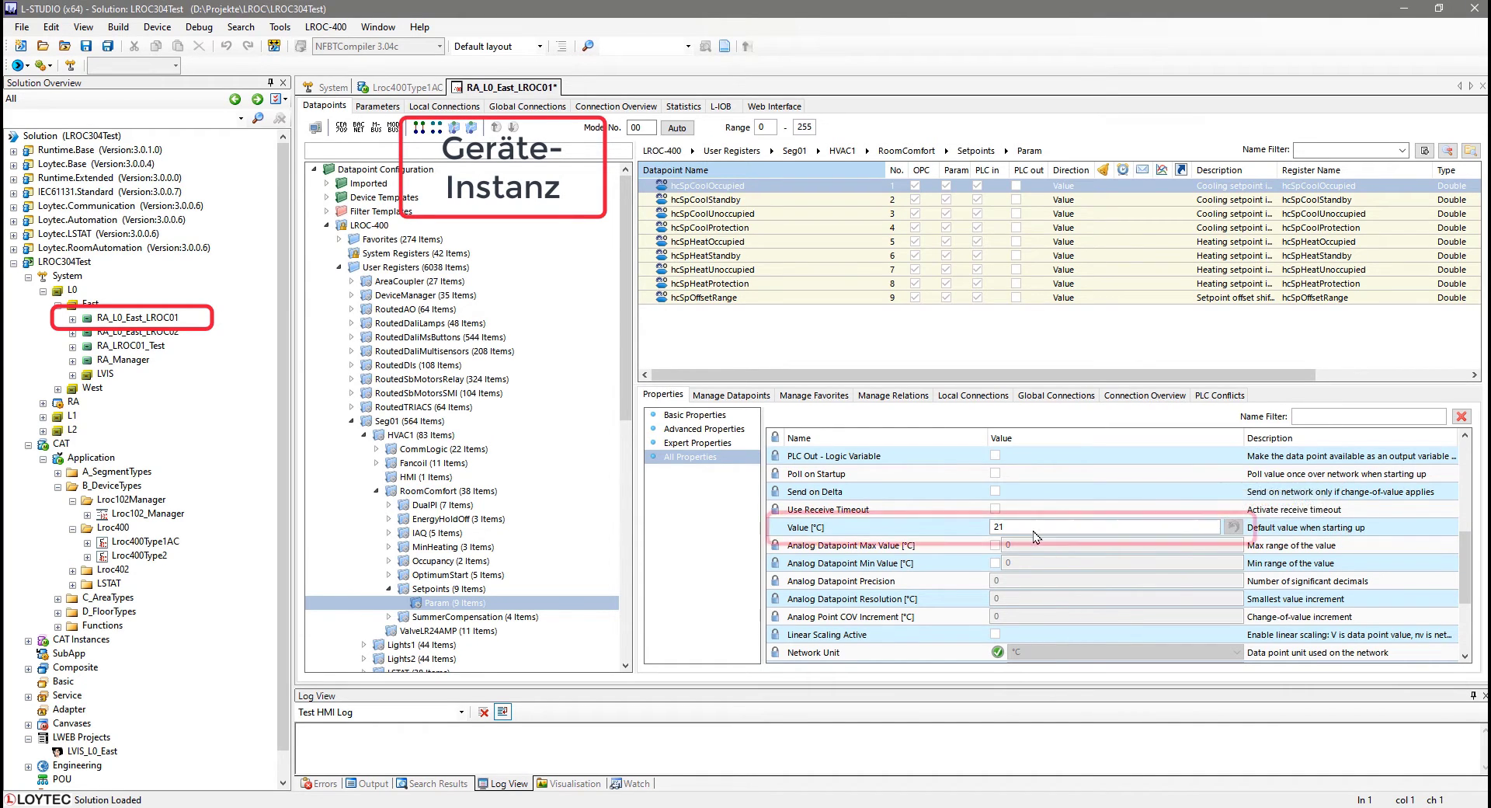
key("ctrl+s")
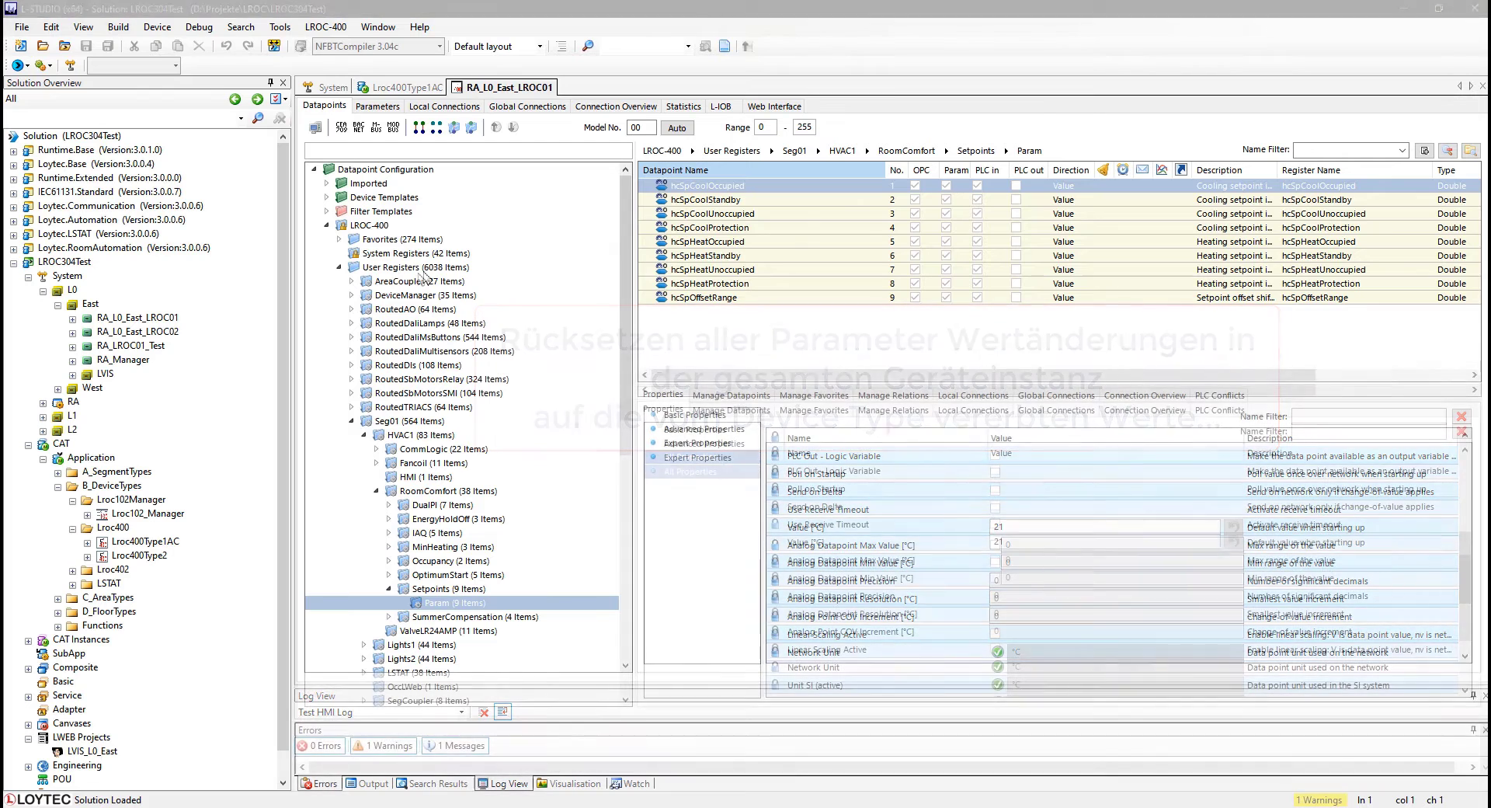
Run Update parameters from Device CAT on RA_L0_East_LROC01 in the system's Devices list.
left_click(323, 92)
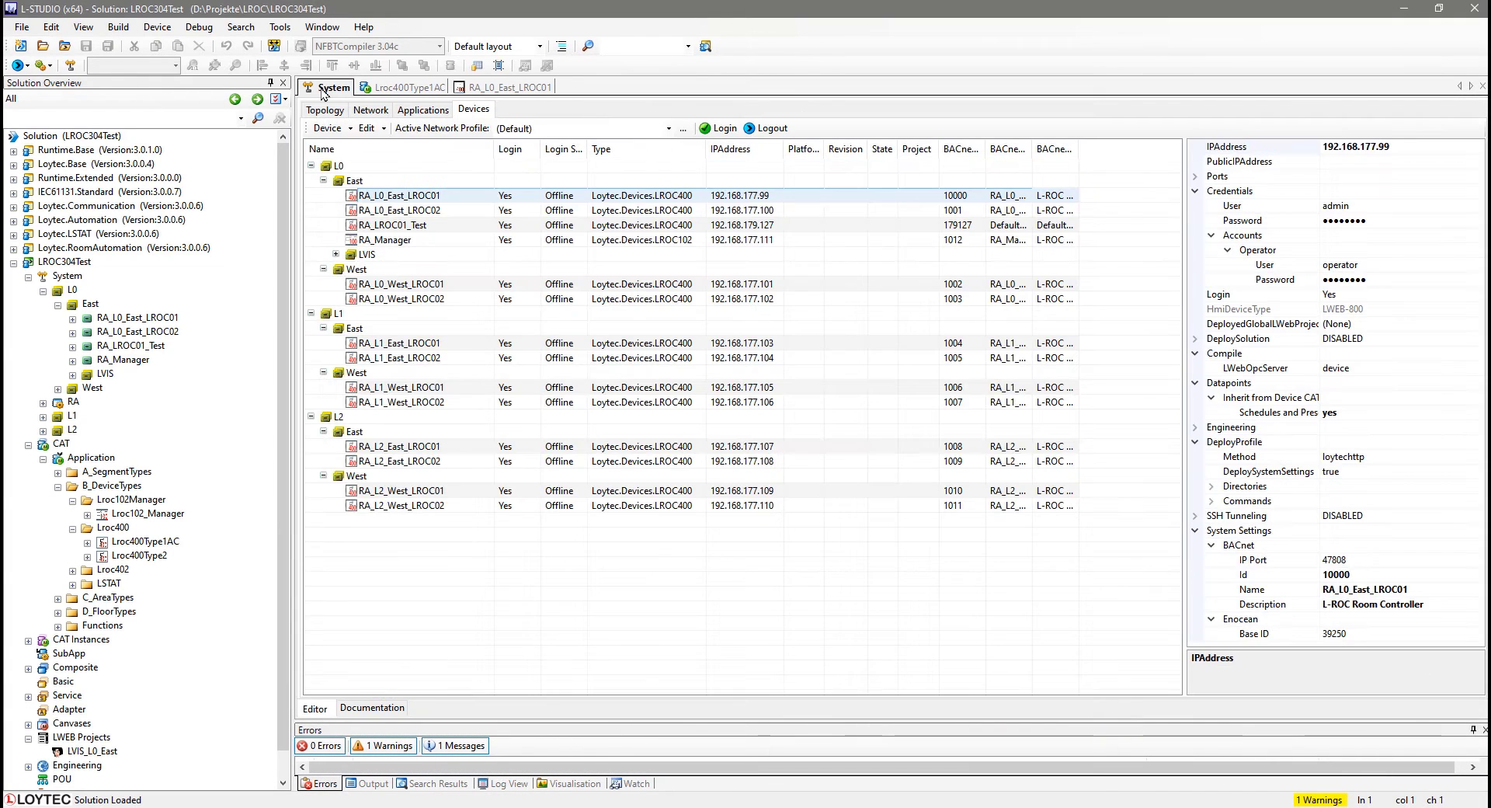
right_click(384, 198)
mouse_move(402, 371)
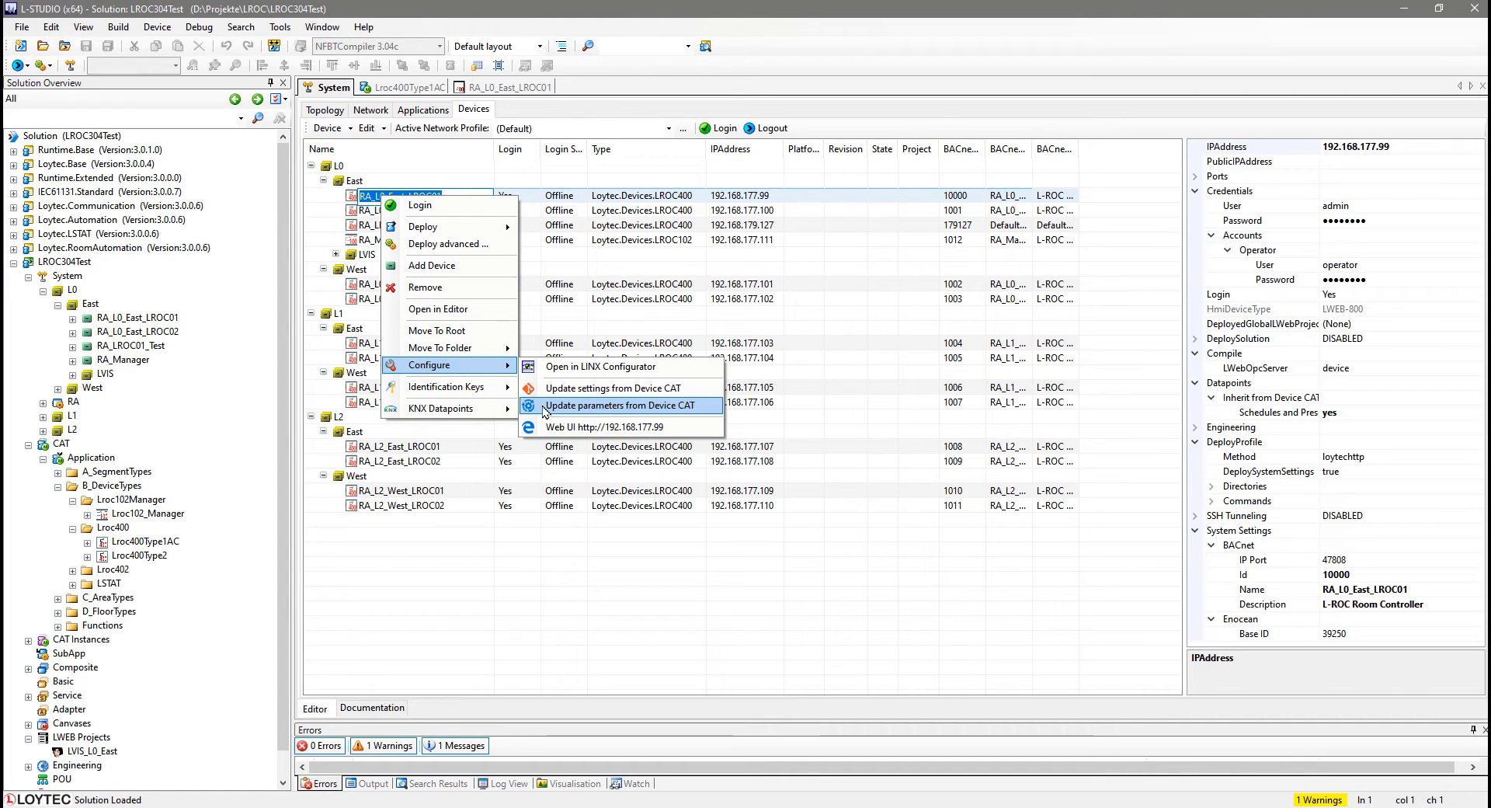
left_click(544, 406)
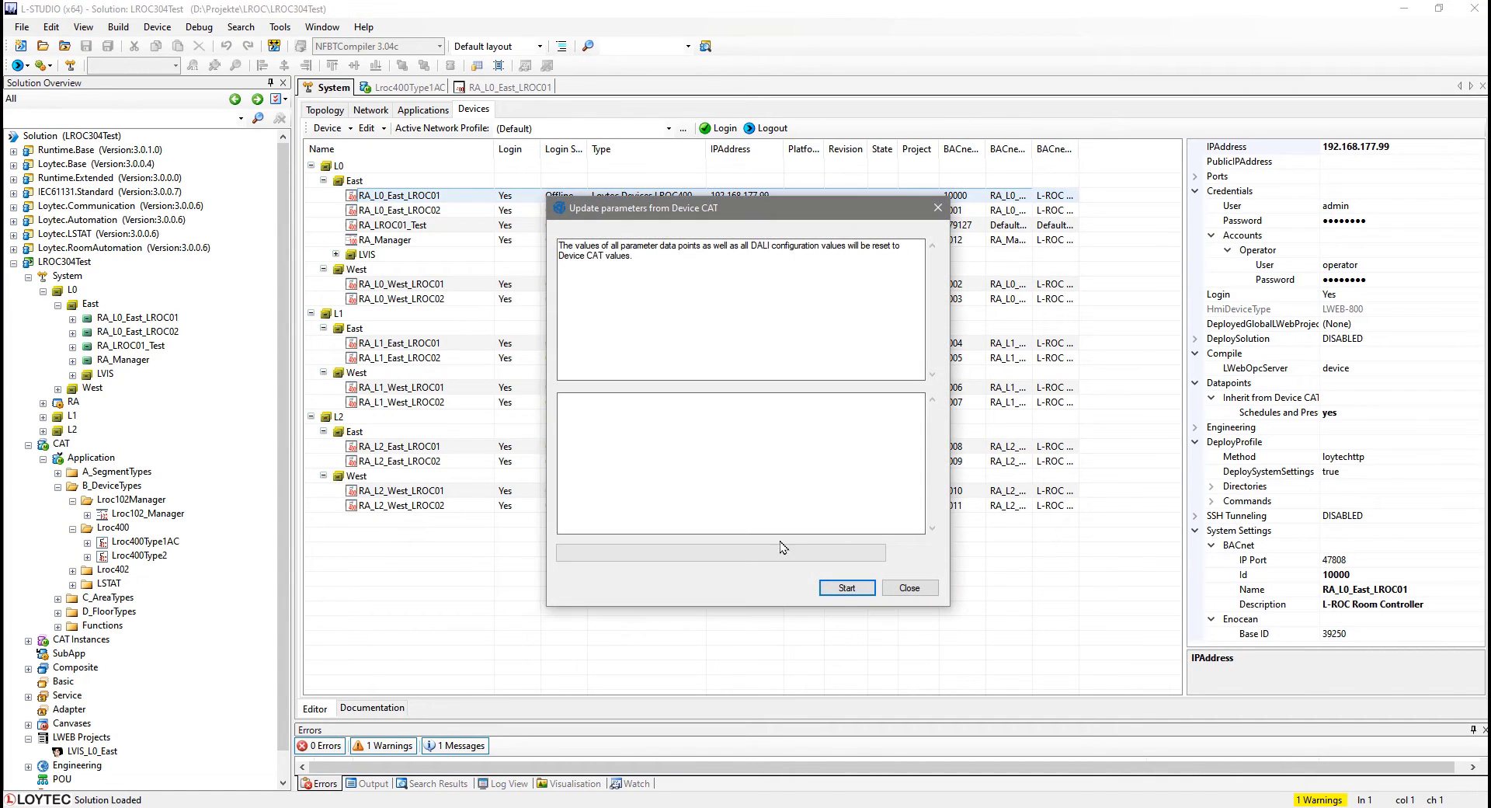
left_click(847, 588)
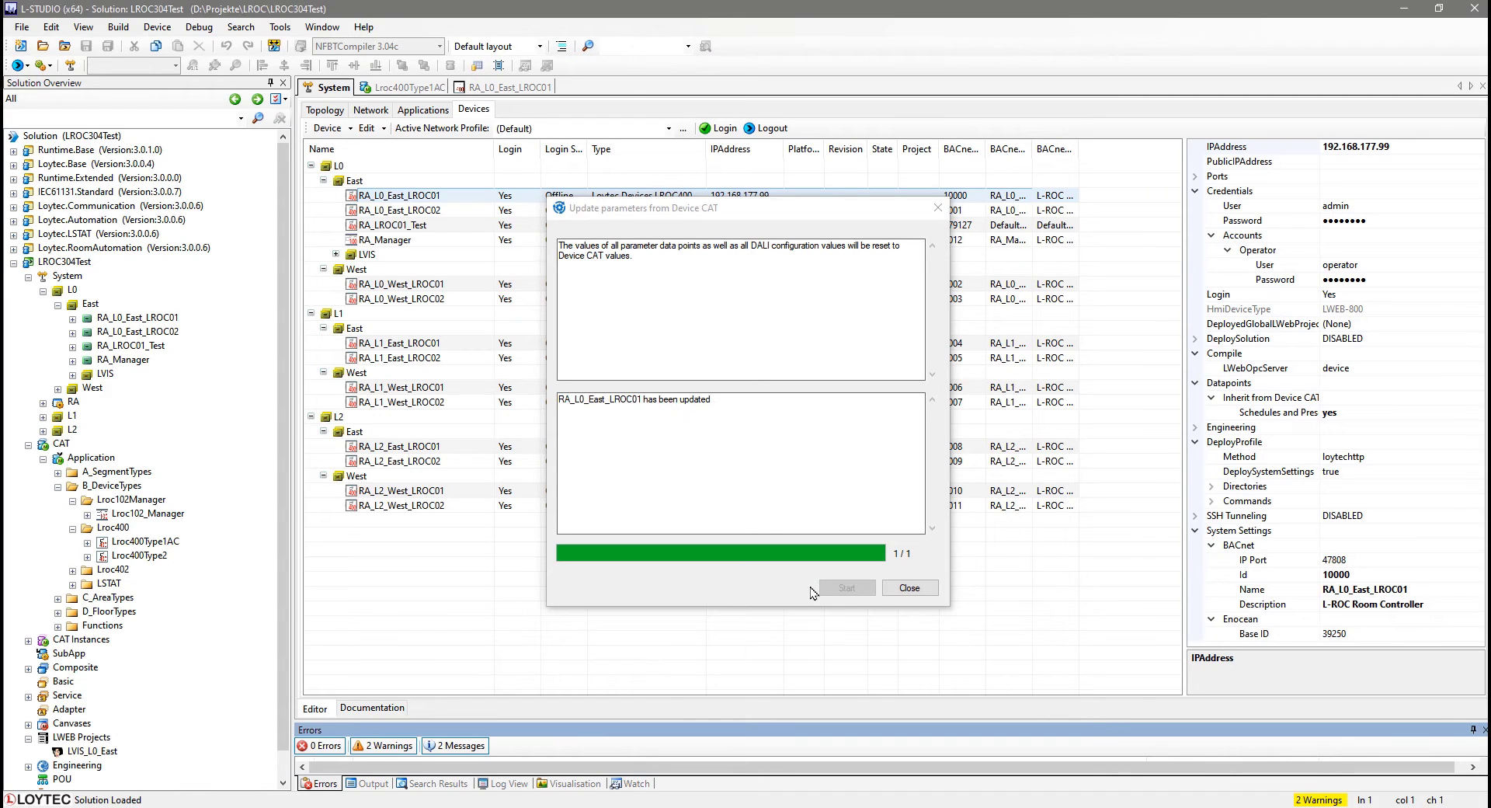
left_click(909, 587)
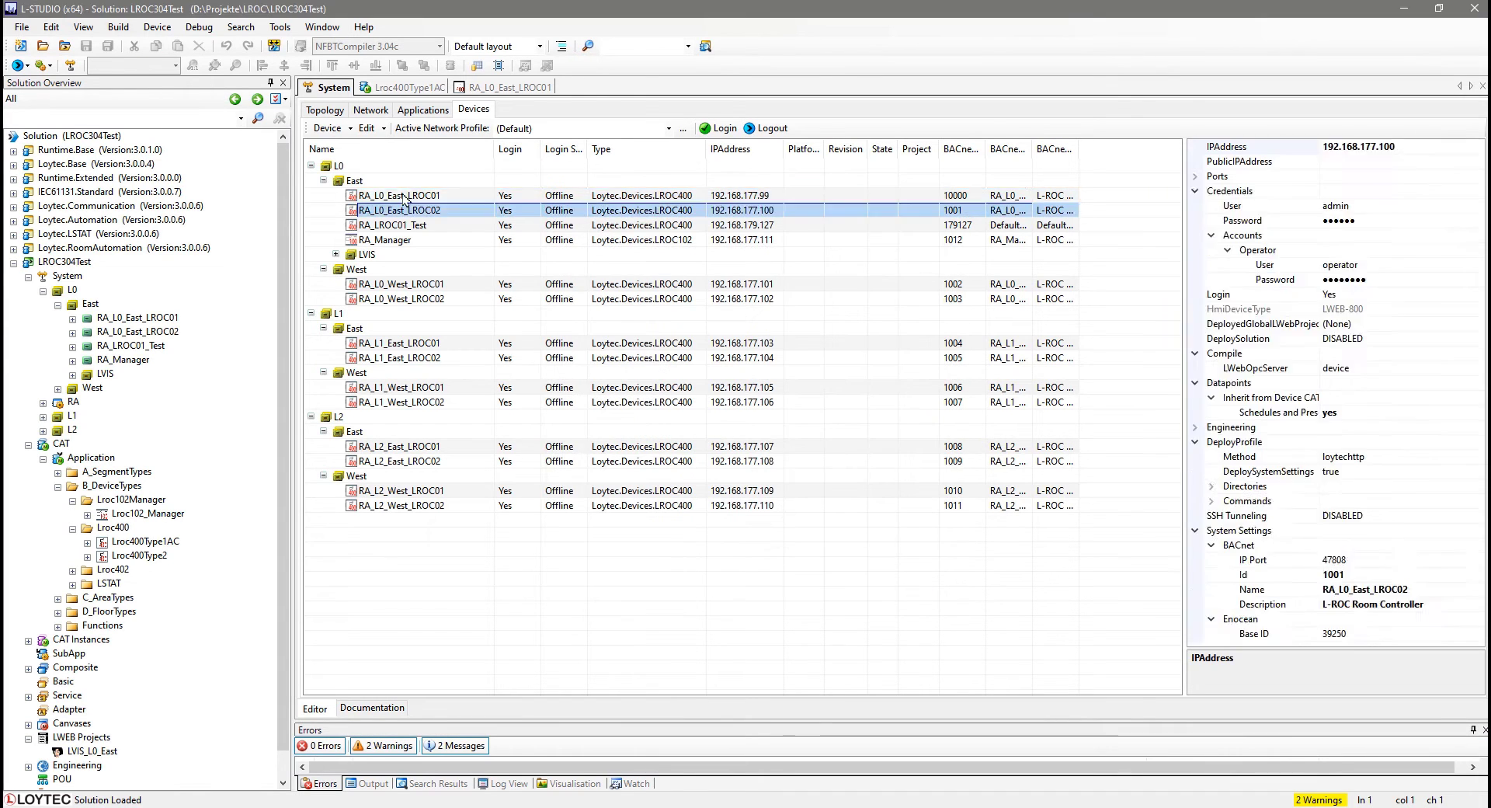
Select the other LROC400 controllers and run Update parameters from Device CAT on them.
left_click(413, 343, "ctrl")
left_click(415, 358, "ctrl")
left_click(419, 402, "ctrl")
left_click(420, 461, "ctrl")
left_click(404, 505, "ctrl")
right_click(405, 506)
left_click(569, 676)
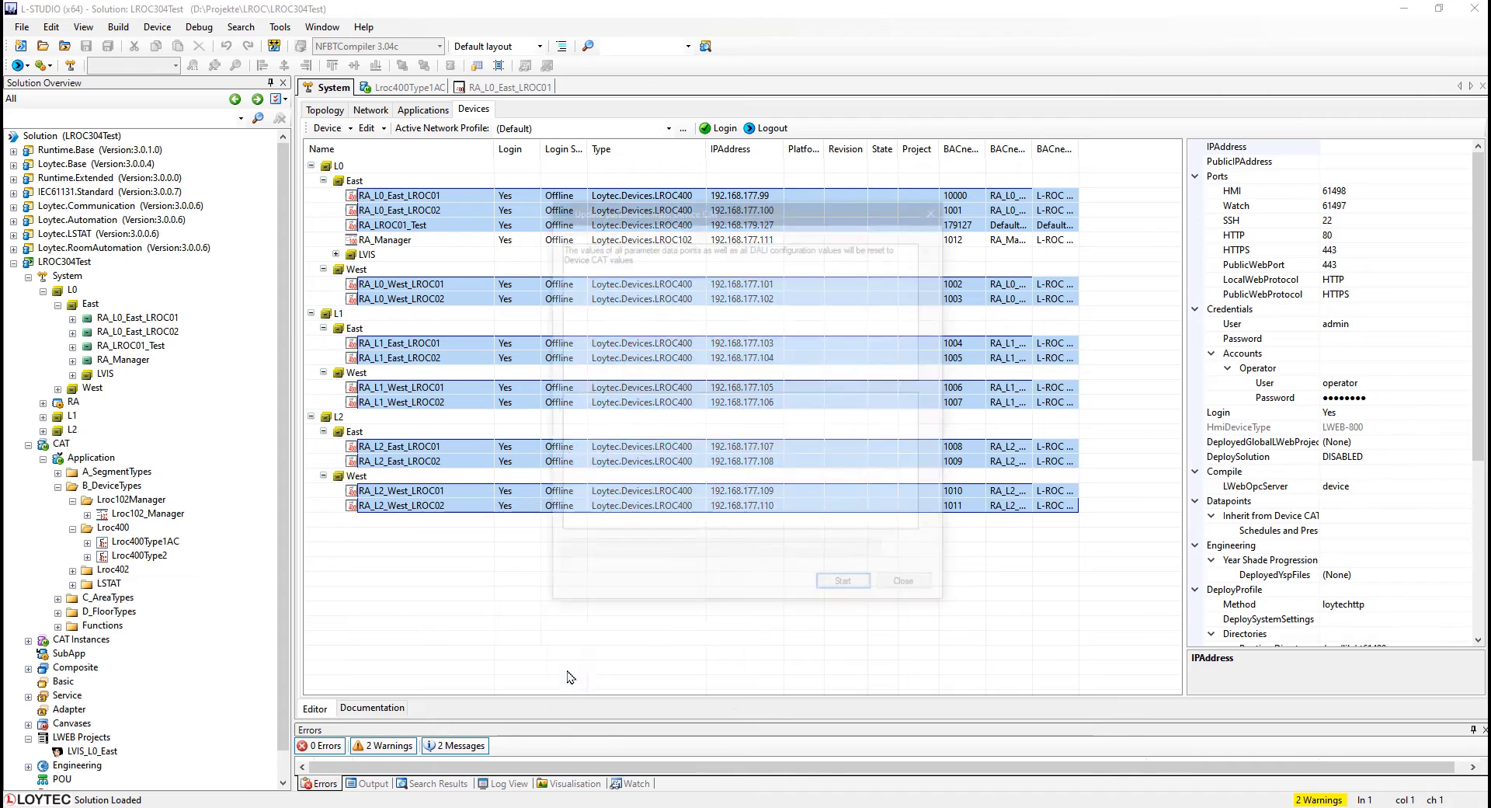
left_click(846, 590)
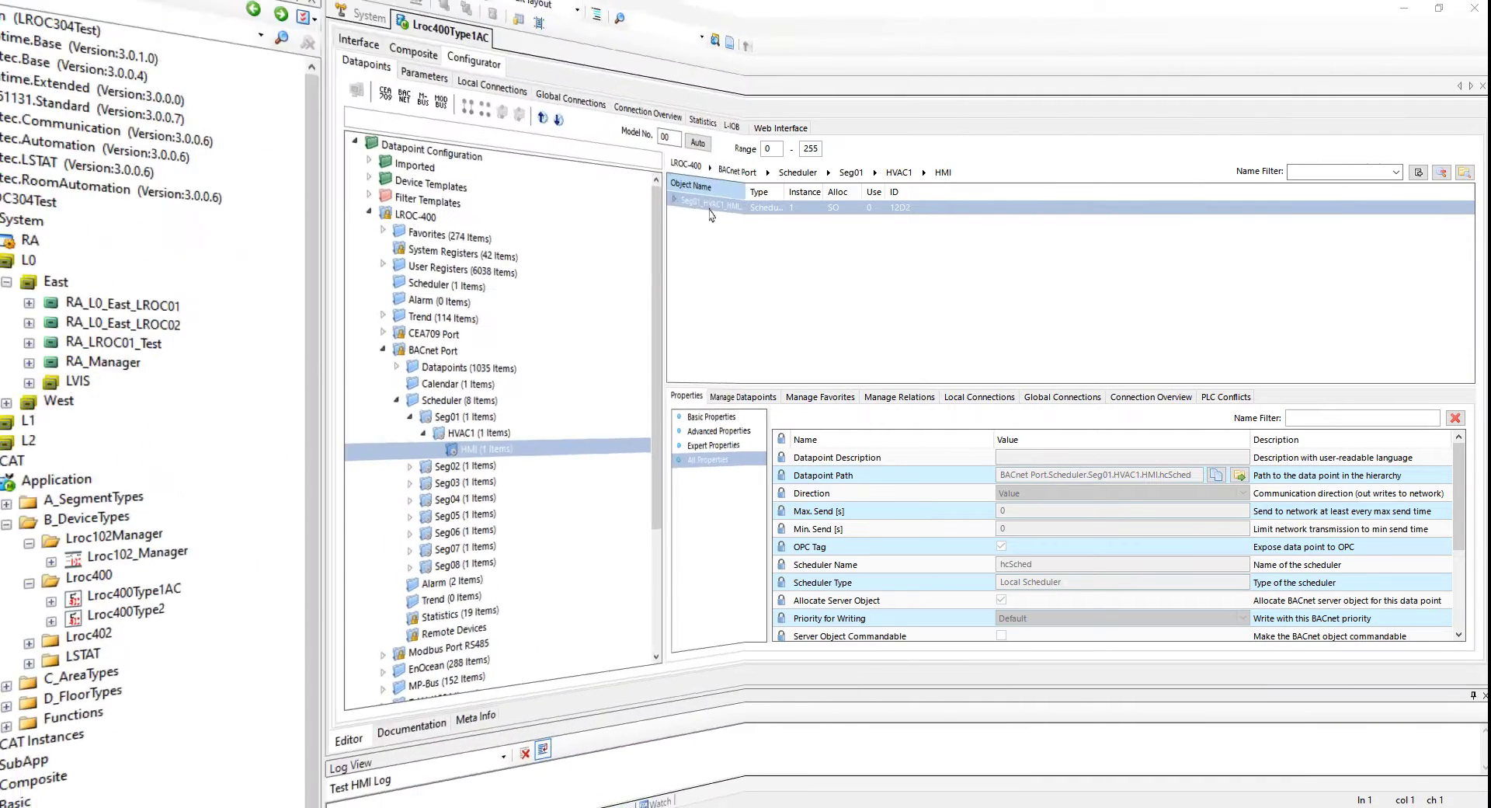
In the device type's HMI scheduler, auto-create presets for the scheduled datapoint, save the schedule changes and the device CAT.
right_click(696, 210)
left_click(765, 256)
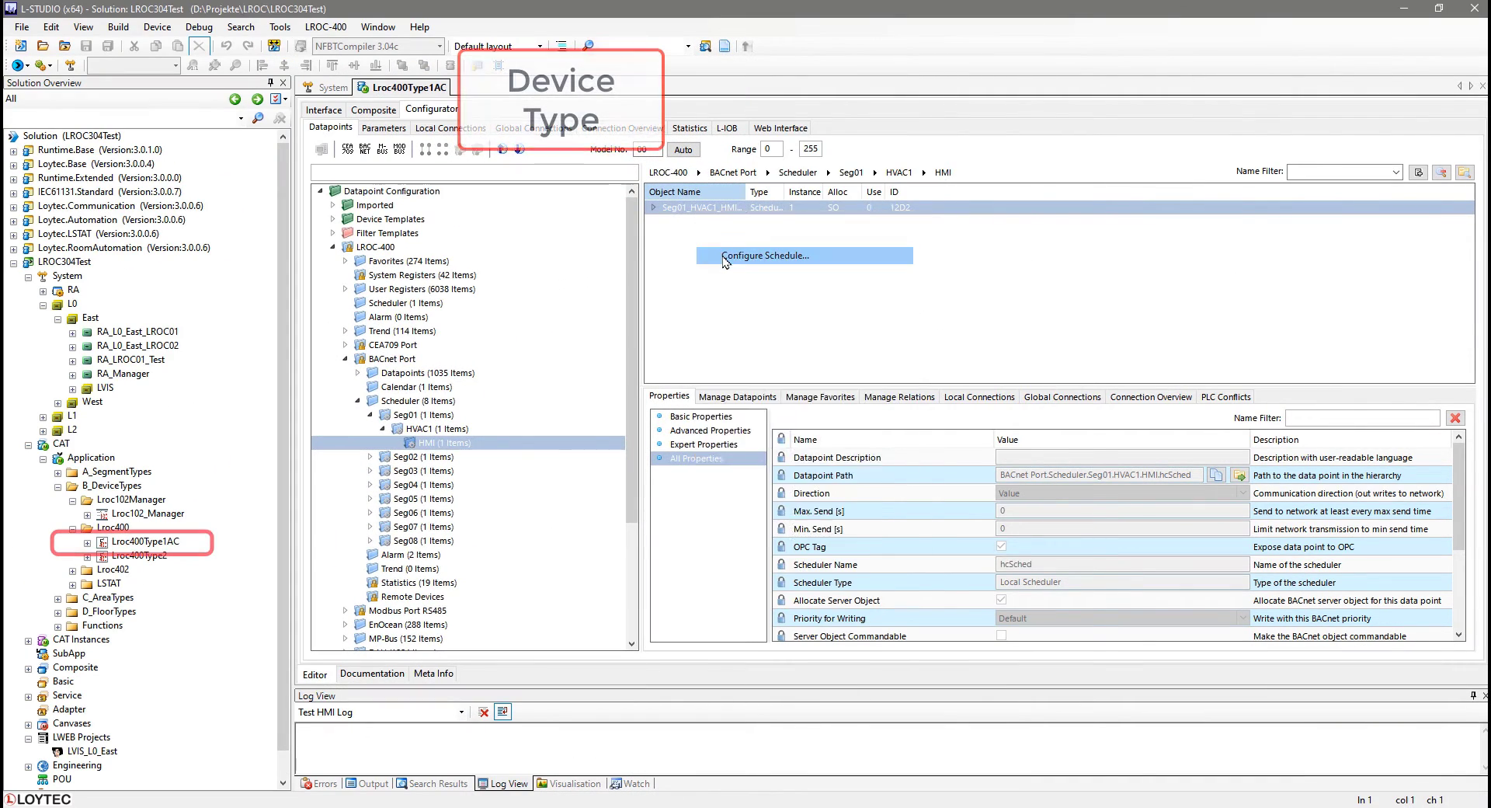
left_click(544, 189)
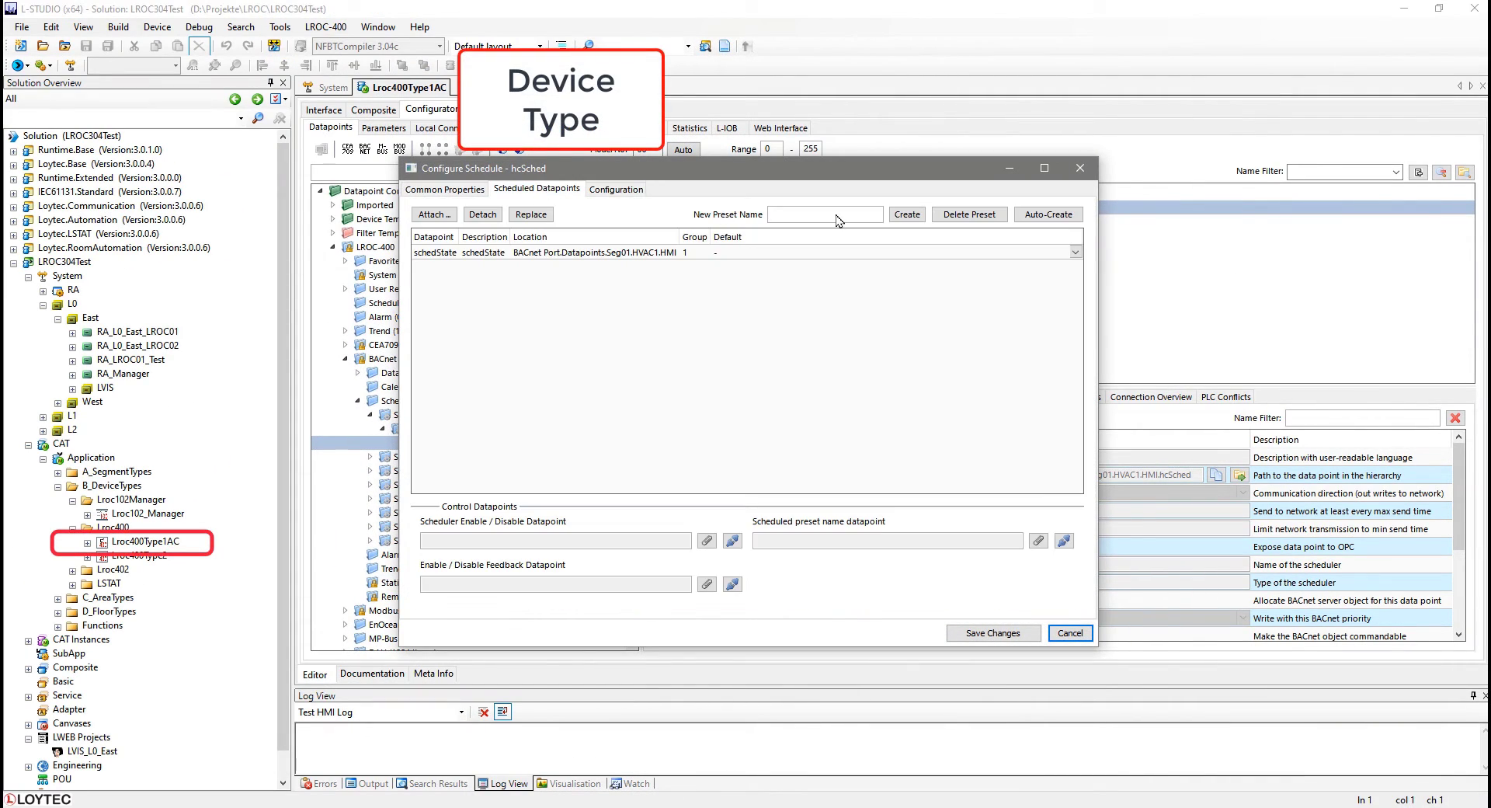
left_click(1057, 215)
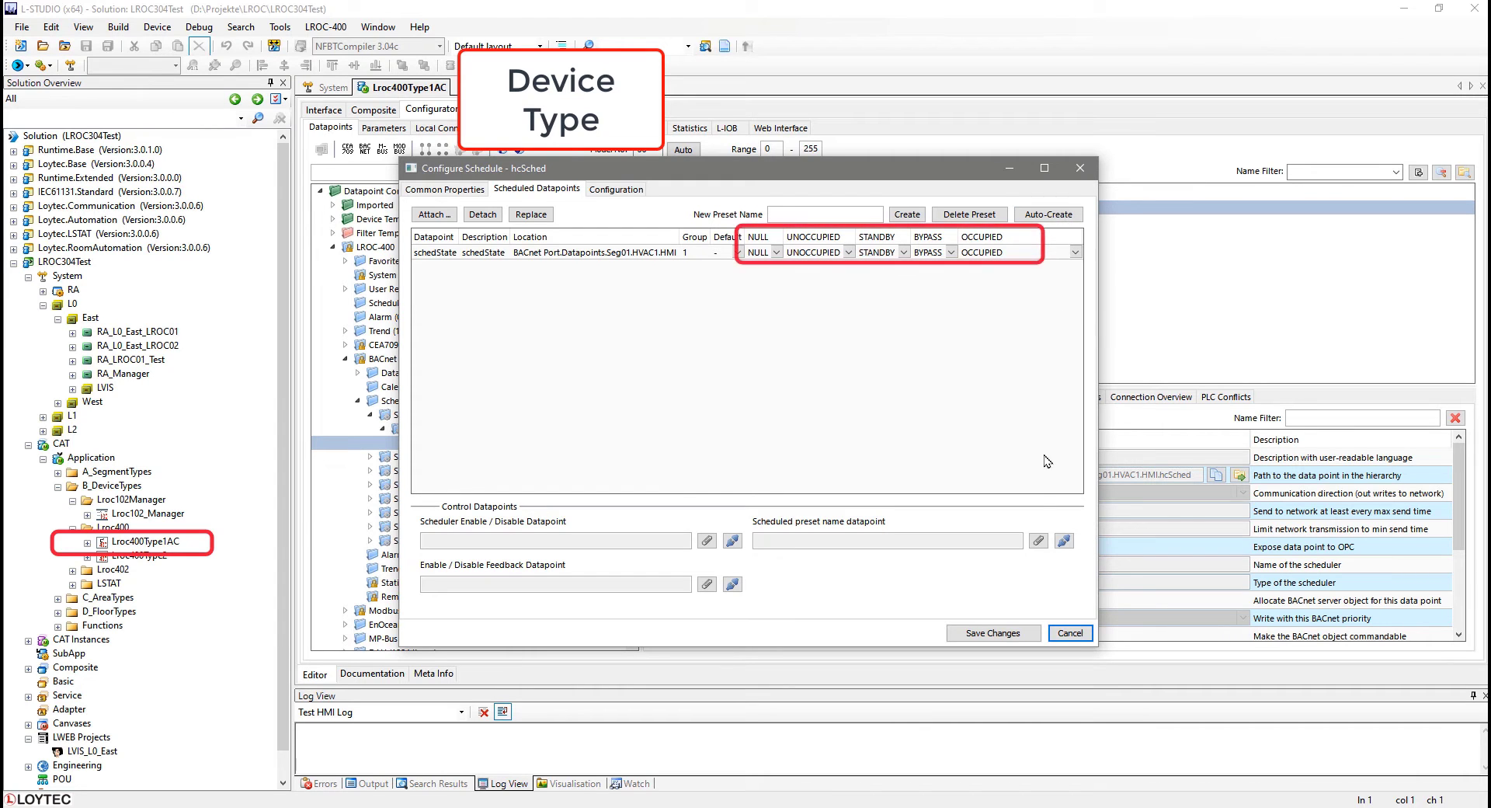
left_click(993, 633)
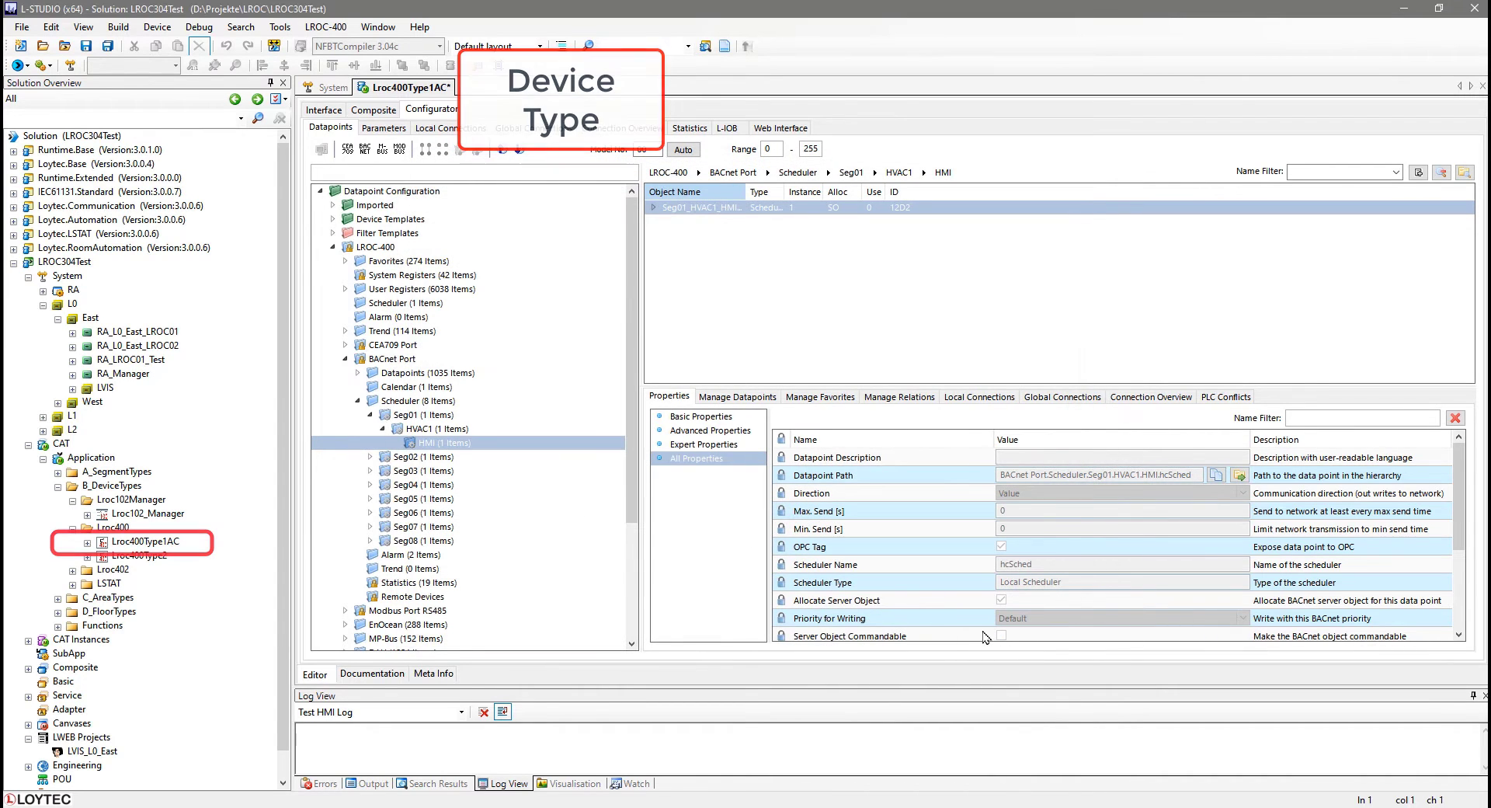
left_click(87, 47)
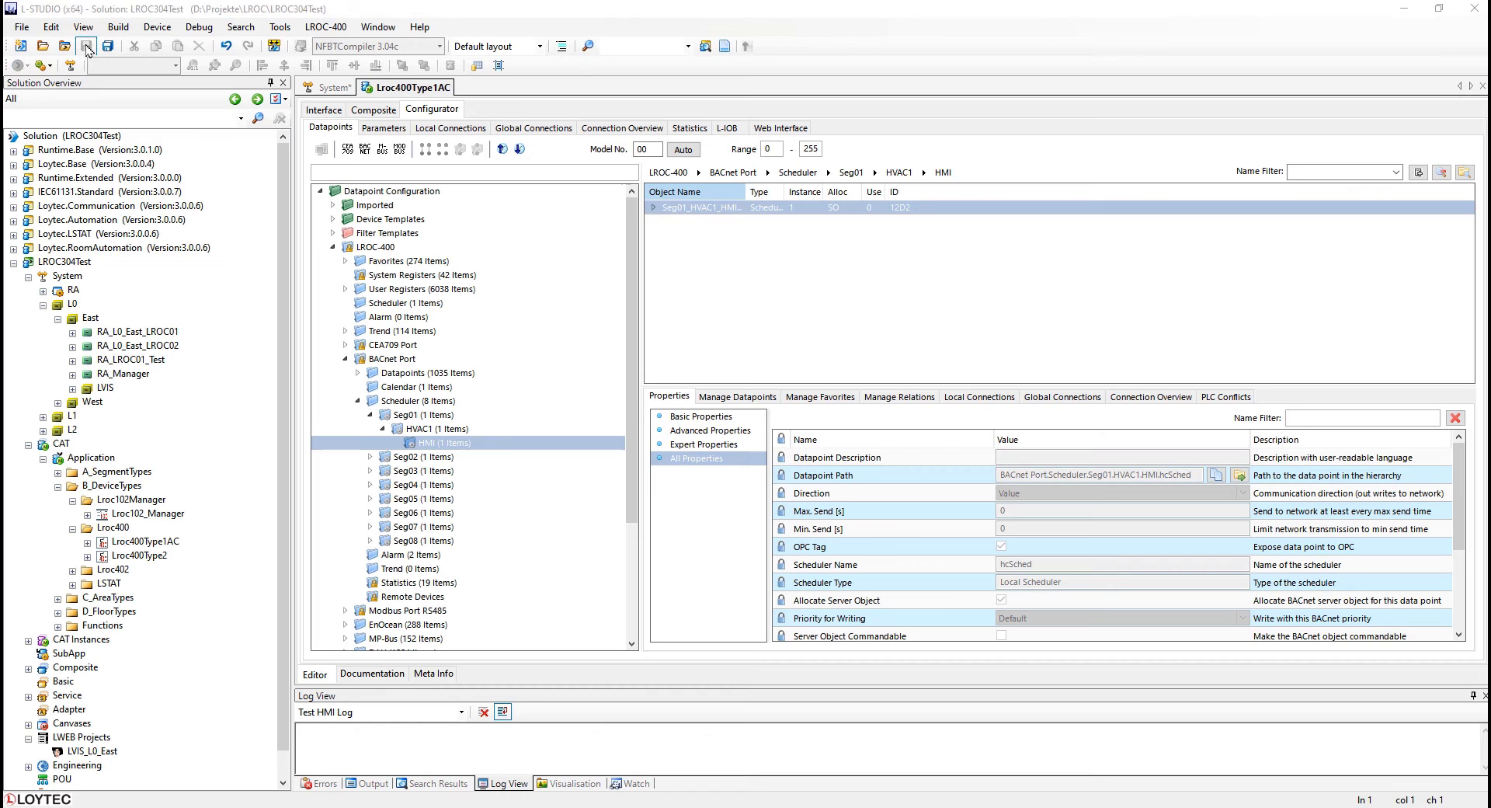
Select all LROC400 controllers in the Devices list and set Inherit from Device CAT Schedules and Presets to yes.
left_click(332, 87)
left_click(402, 197)
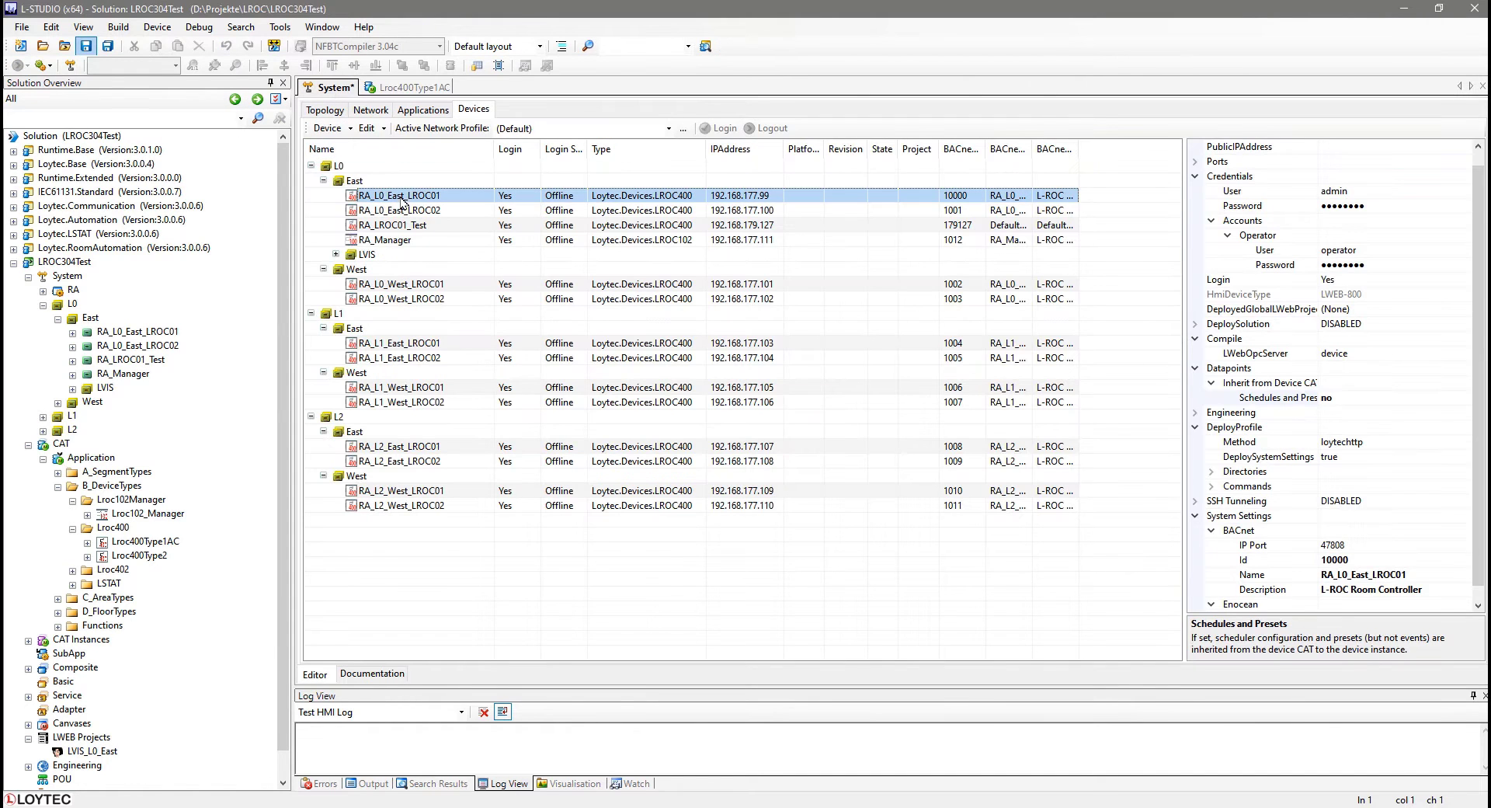
left_click(400, 211, "ctrl")
left_click(399, 226, "ctrl")
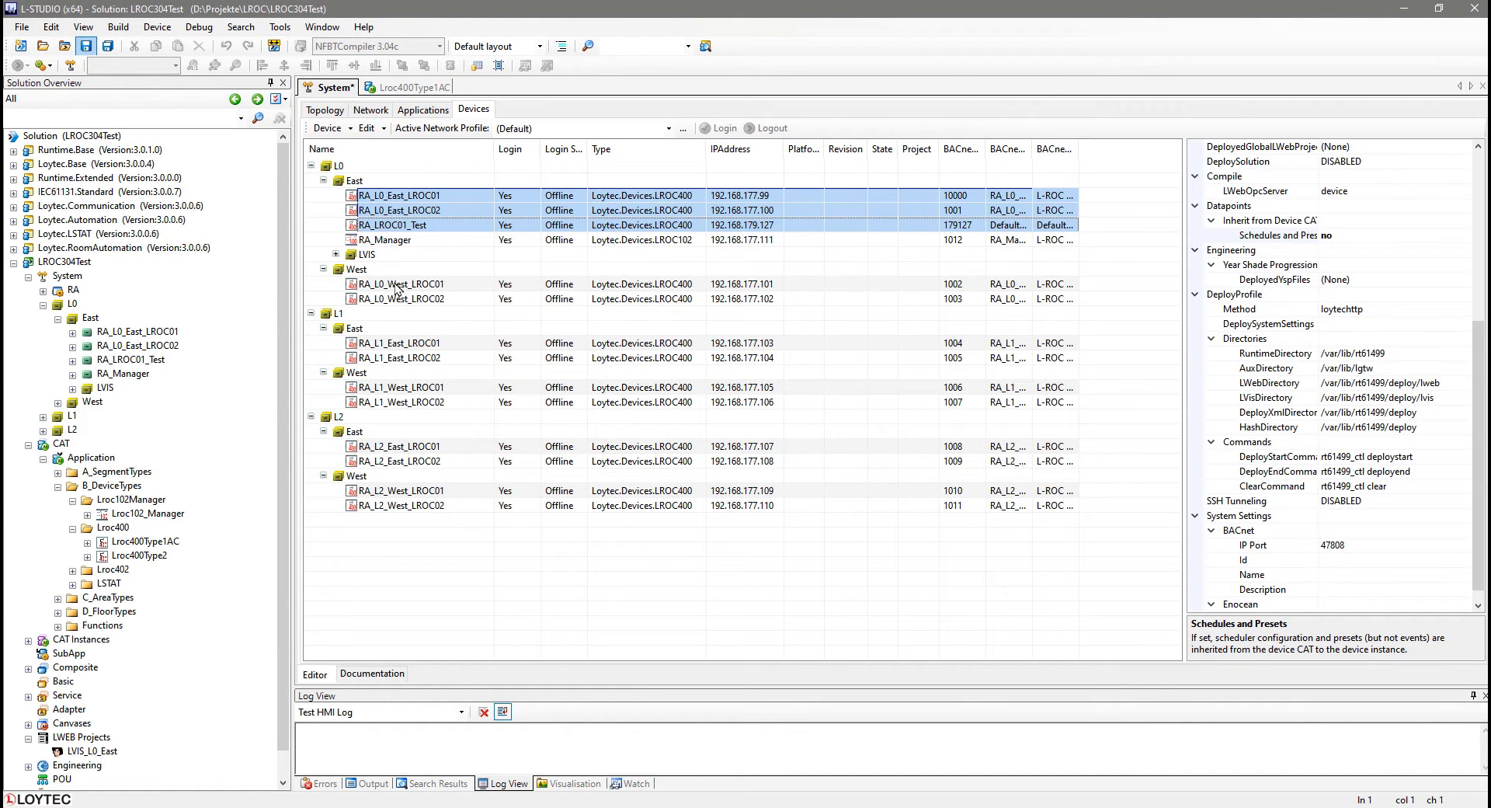
left_click(397, 287, "ctrl")
left_click(399, 301, "ctrl")
left_click(397, 344, "ctrl")
left_click(397, 359, "ctrl")
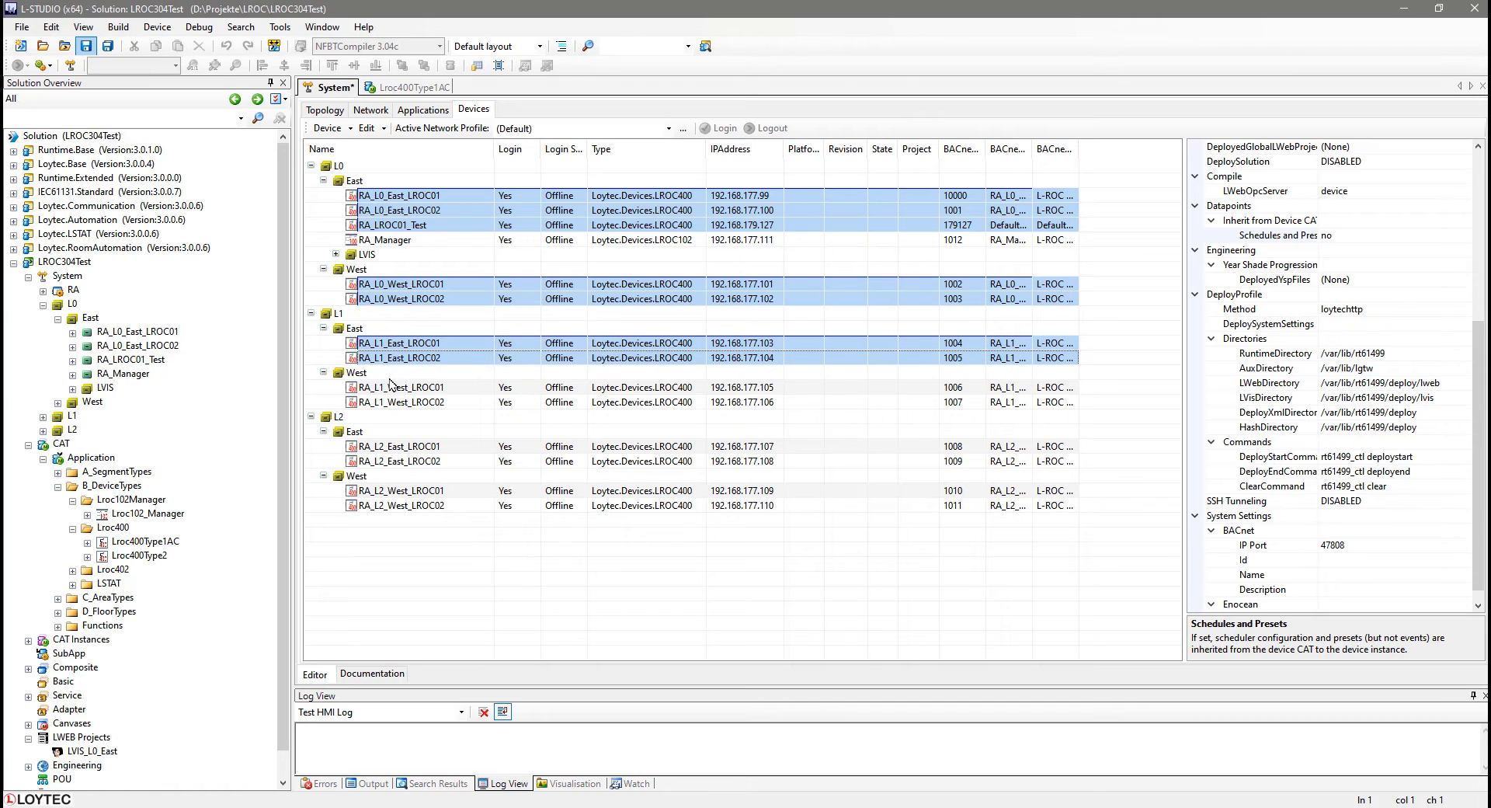
left_click(388, 389, "ctrl")
left_click(391, 404, "ctrl")
left_click(392, 448, "ctrl")
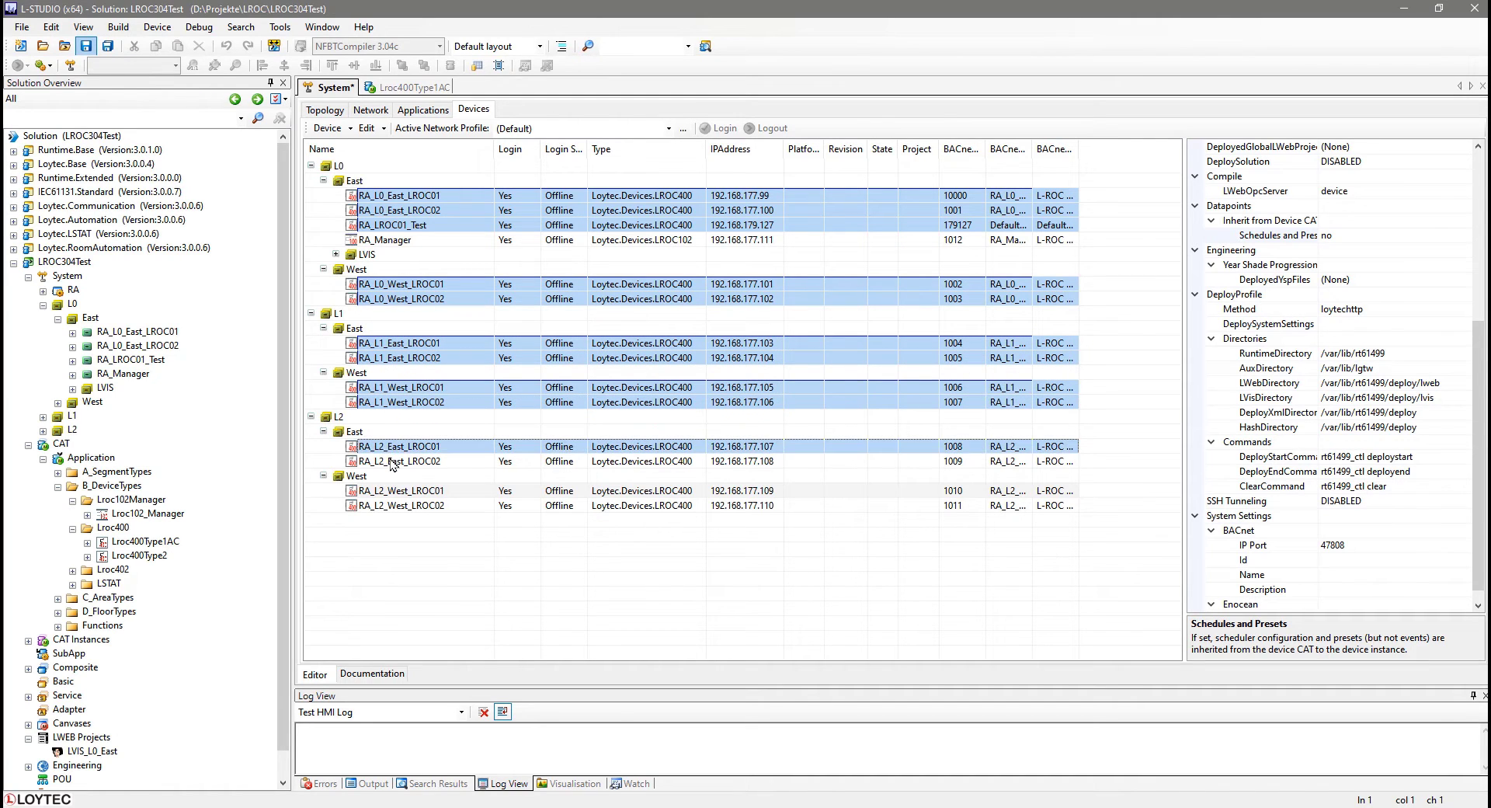
left_click(394, 463, "ctrl")
left_click(397, 494, "ctrl")
left_click(399, 507, "ctrl")
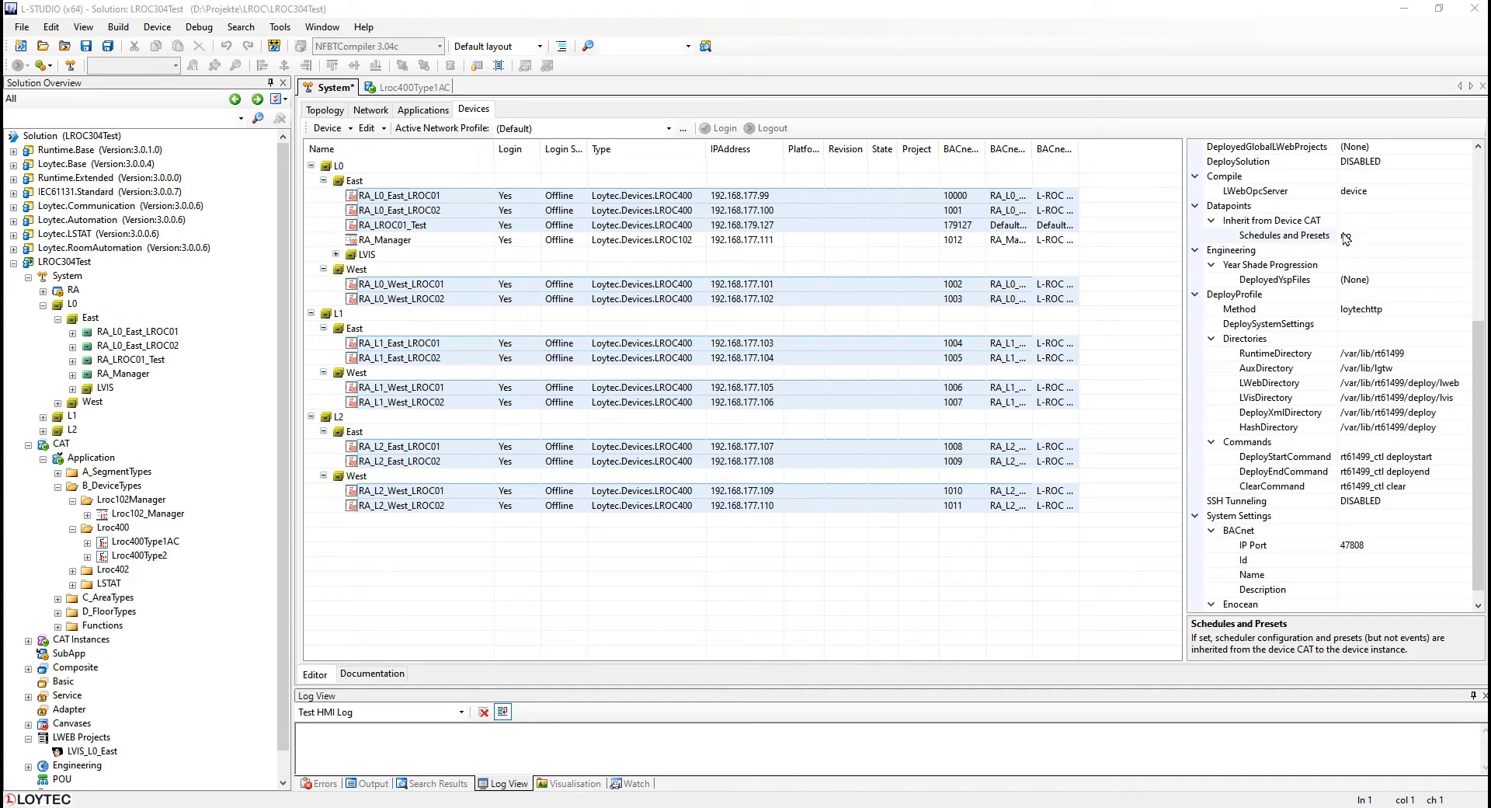
left_click(1398, 235)
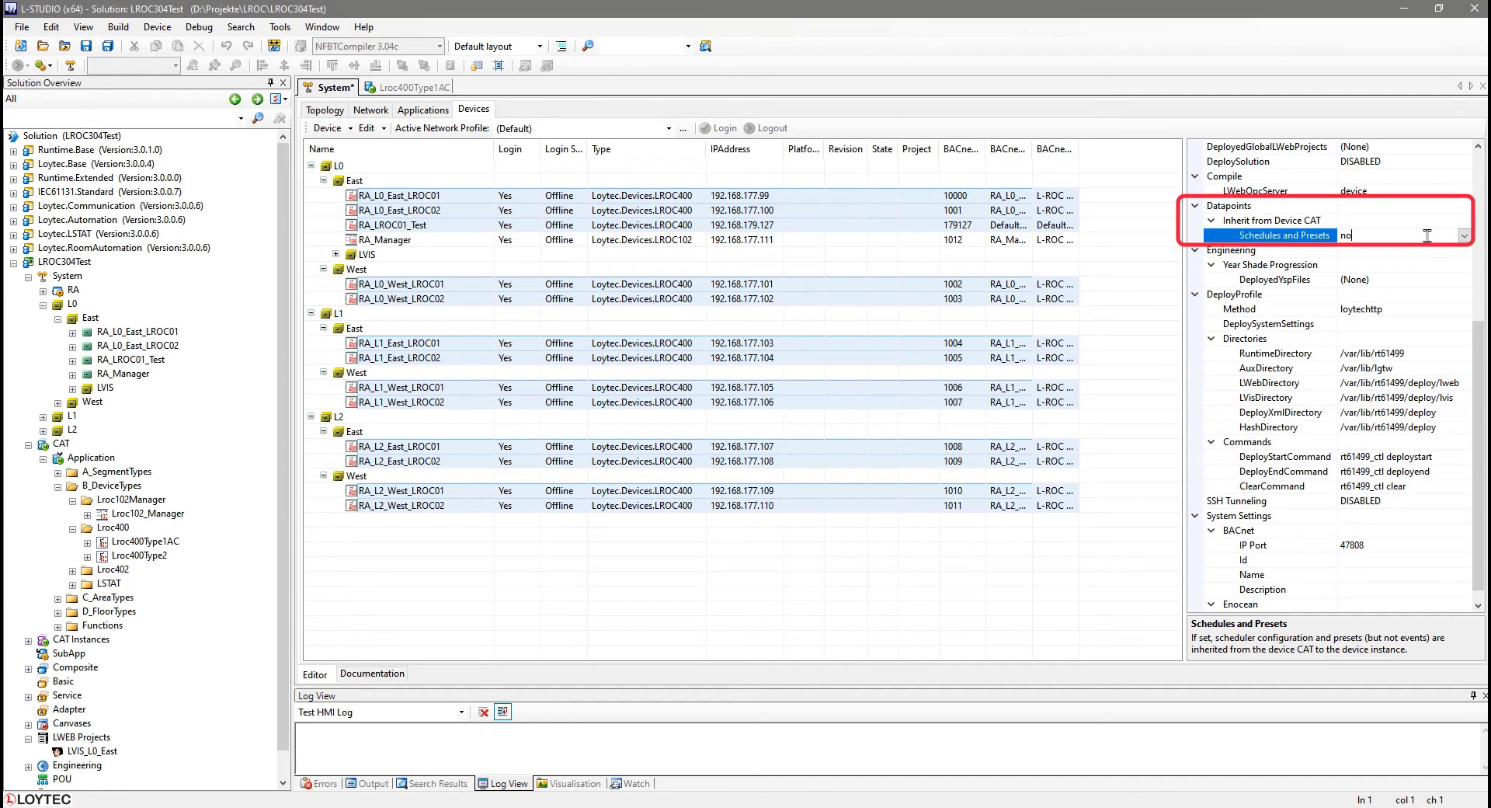
left_click(1464, 235)
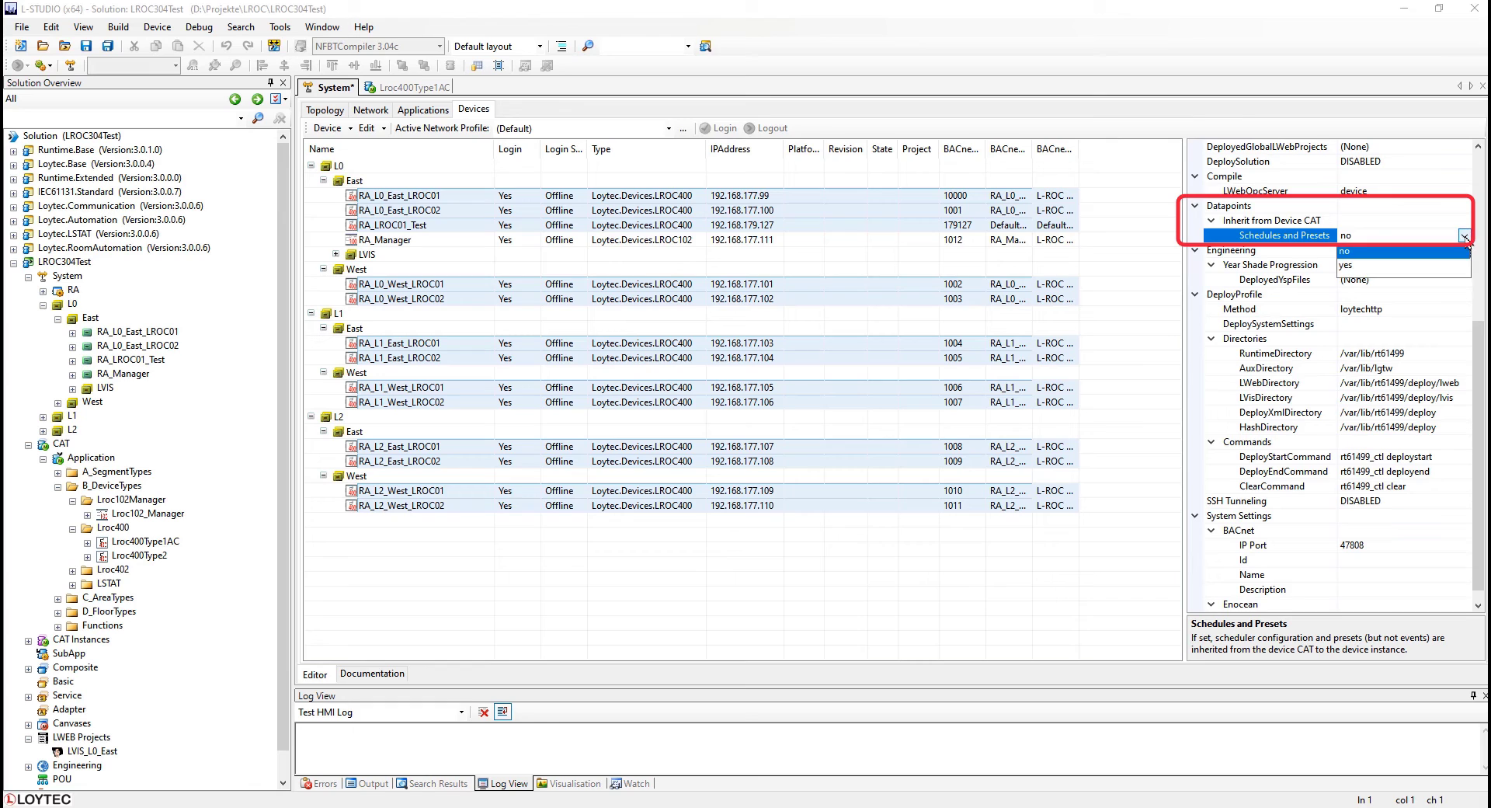
left_click(1426, 268)
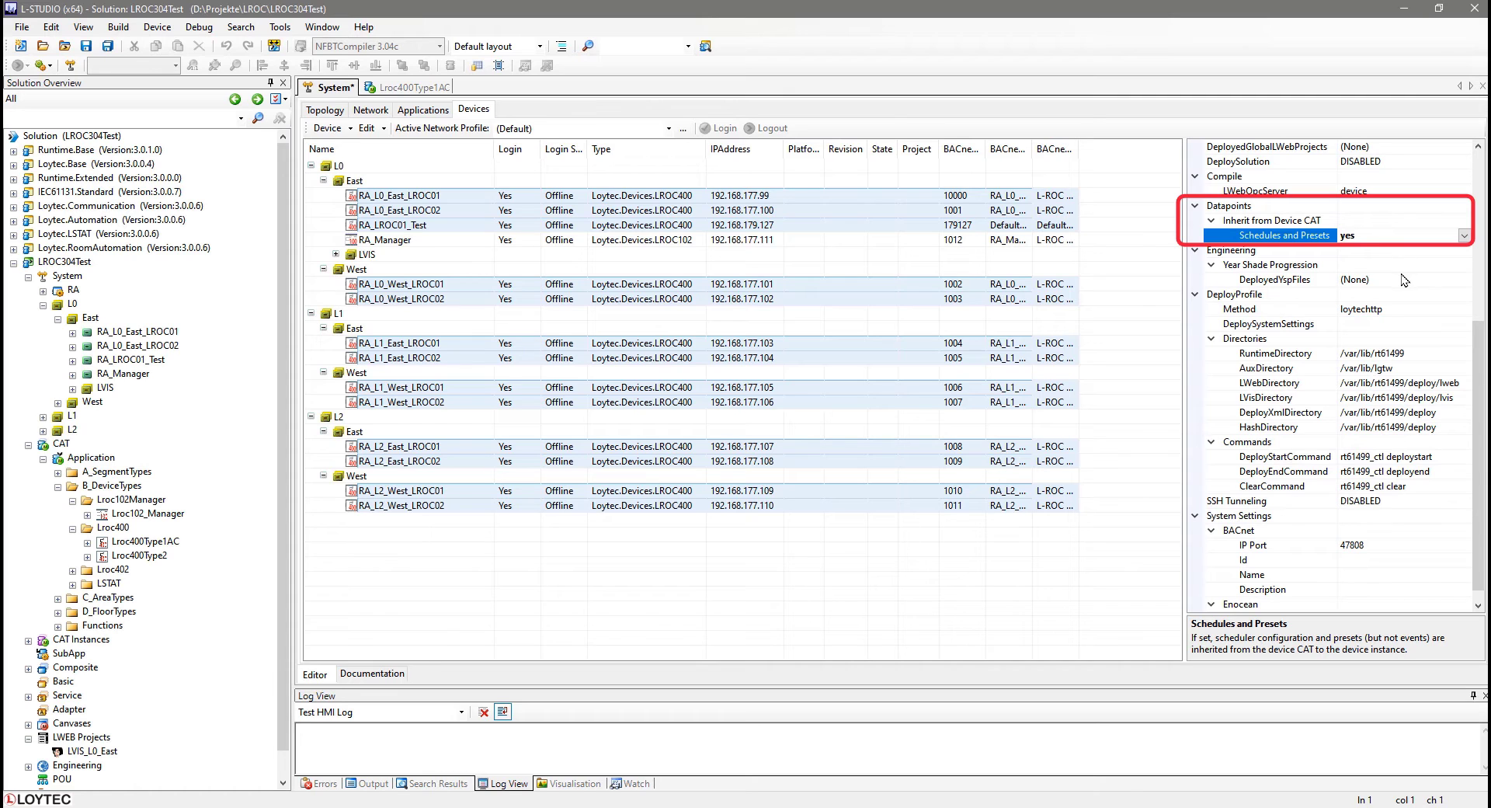
Save the solution and open RA_L0_East_LROC01's HMI scheduler configuration to review the inherited scheduled datapoint presets.
left_click(85, 47)
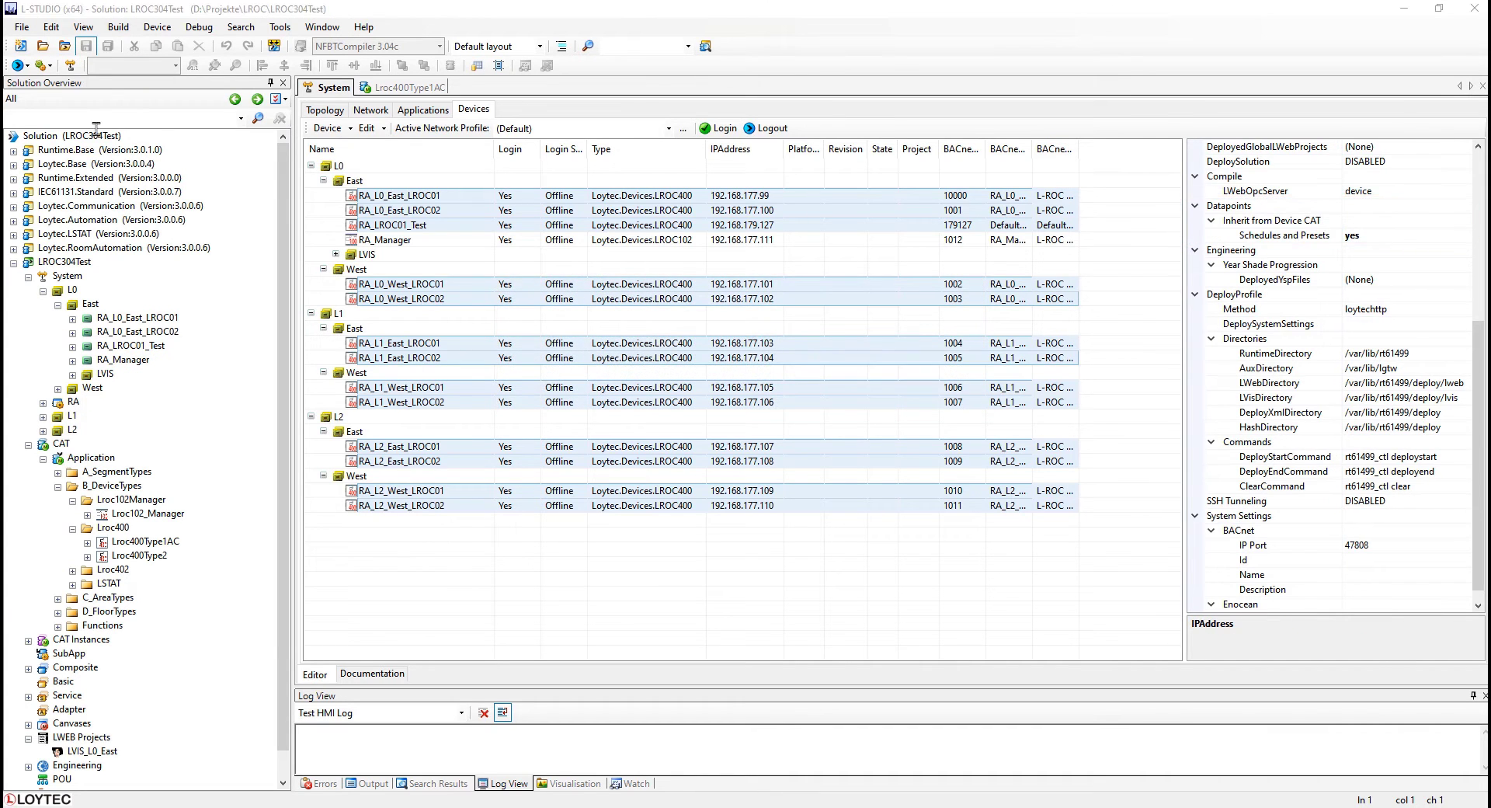
double_click(126, 331)
left_click(703, 186)
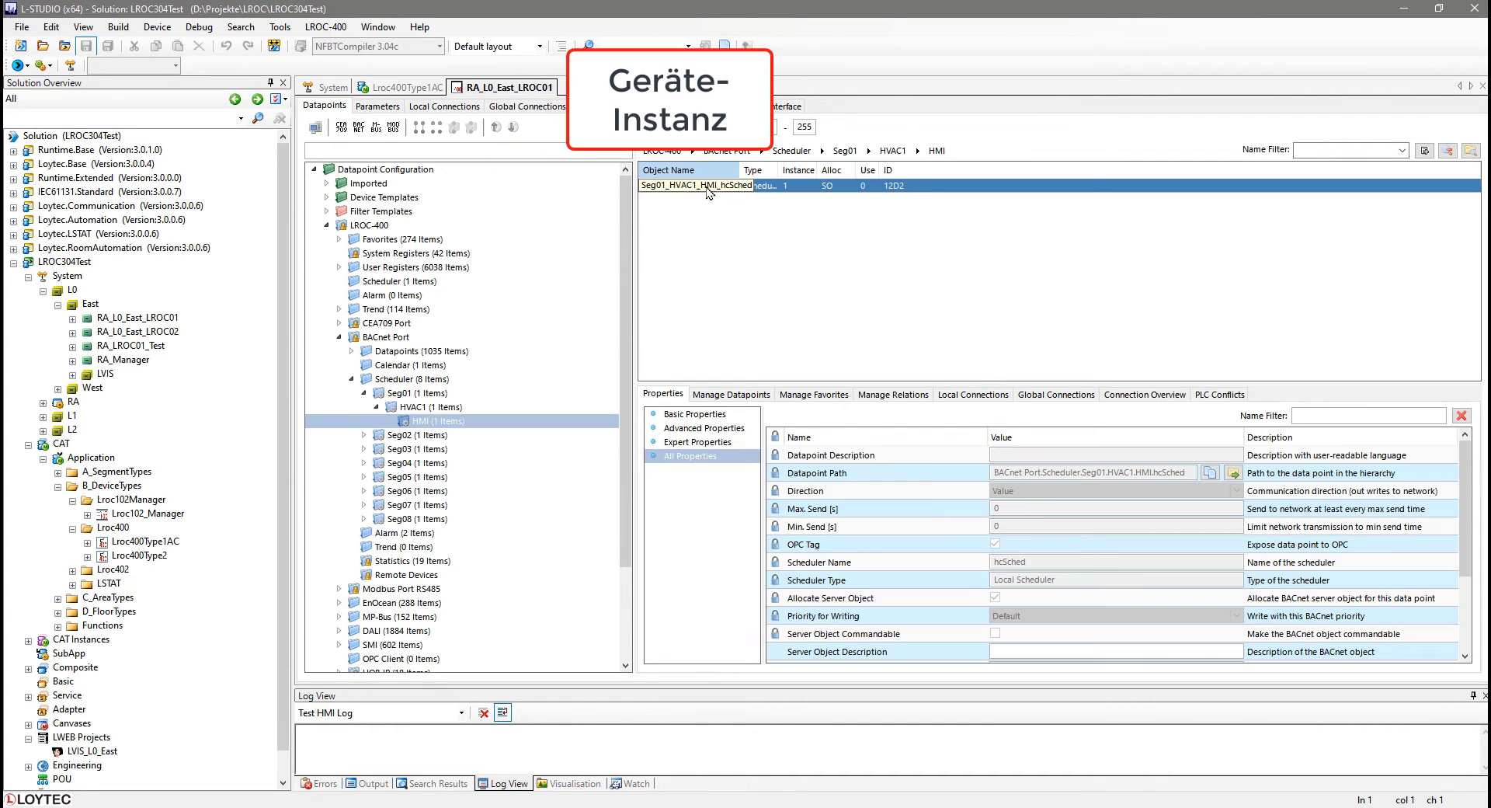
right_click(707, 186)
left_click(777, 233)
left_click(514, 188)
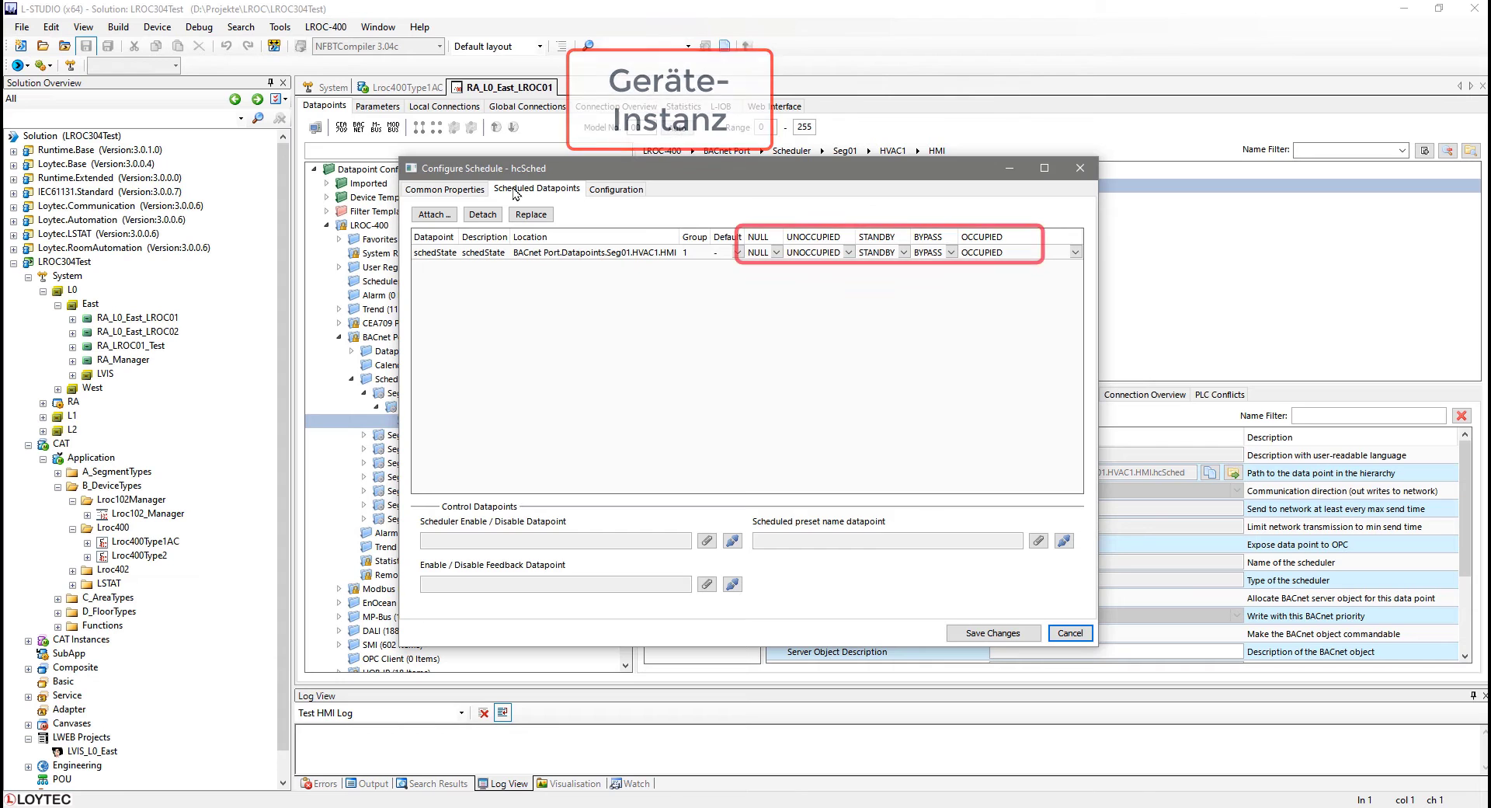
key("Escape")
Set Inherit from Device CAT Schedules and Presets back to no for the selected controllers and save the solution.
left_click(334, 87)
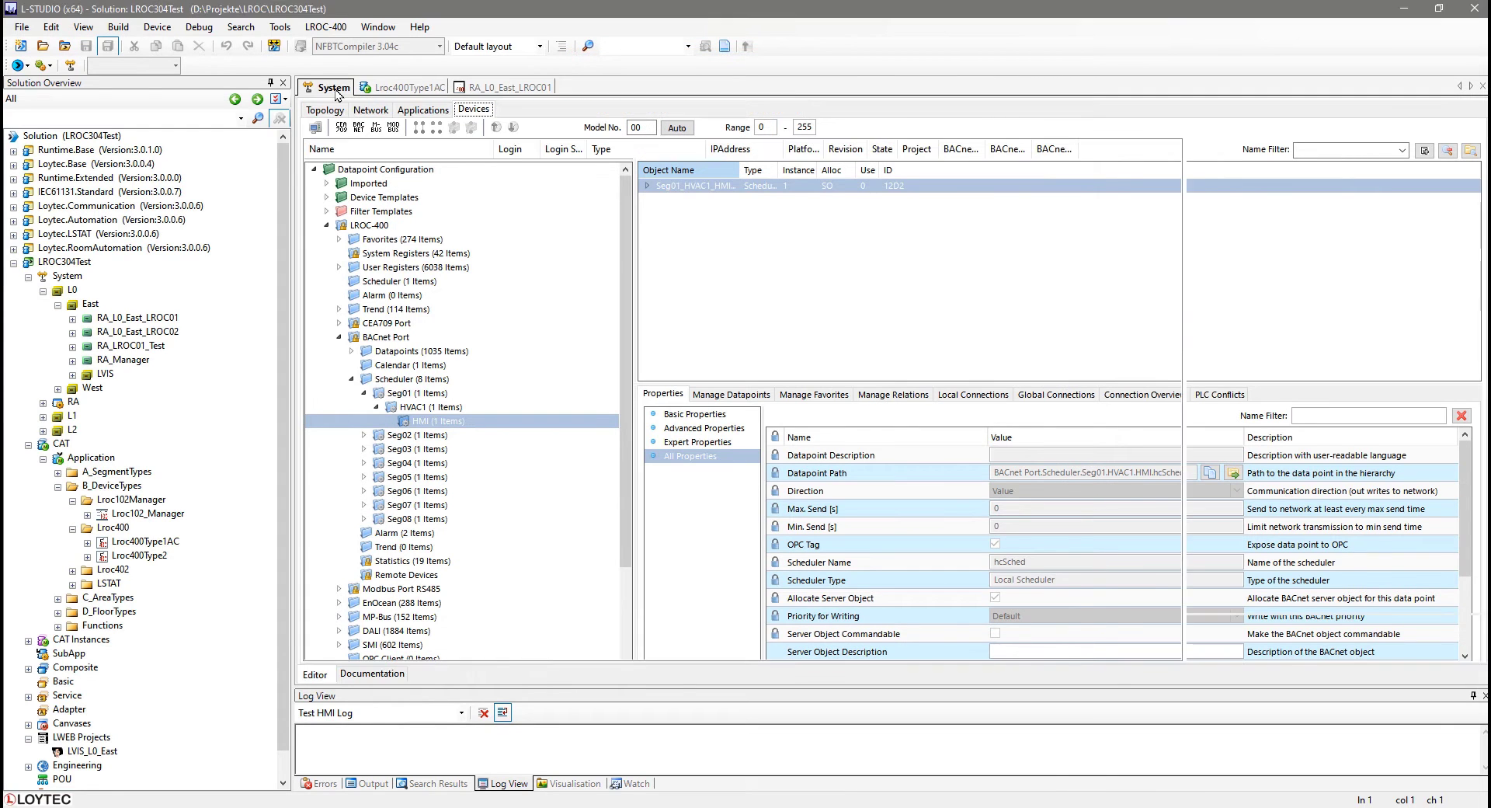
scroll(1415, 179, "down", 7)
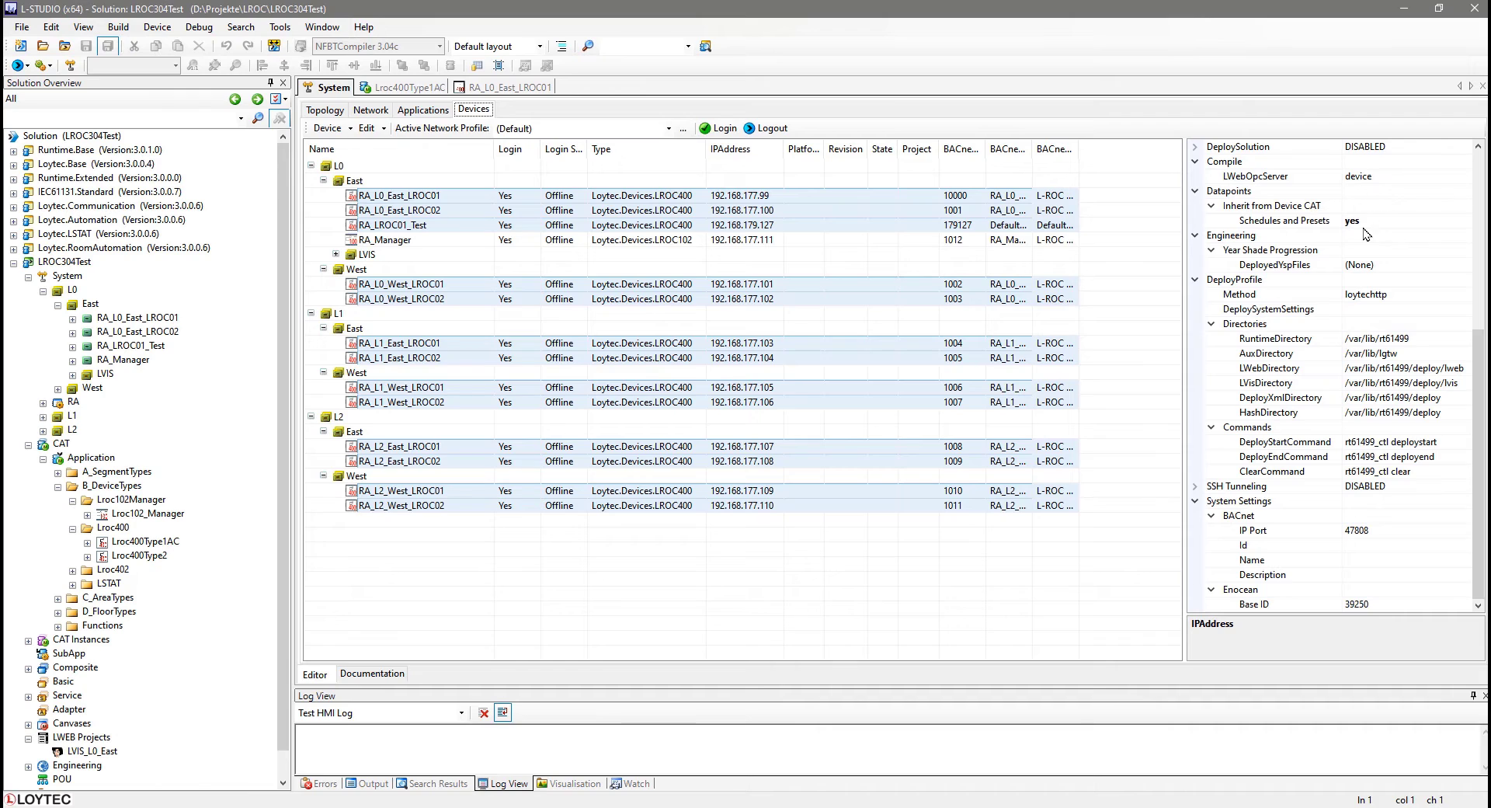
left_click(1422, 221)
left_click(1464, 221)
left_click(1433, 236)
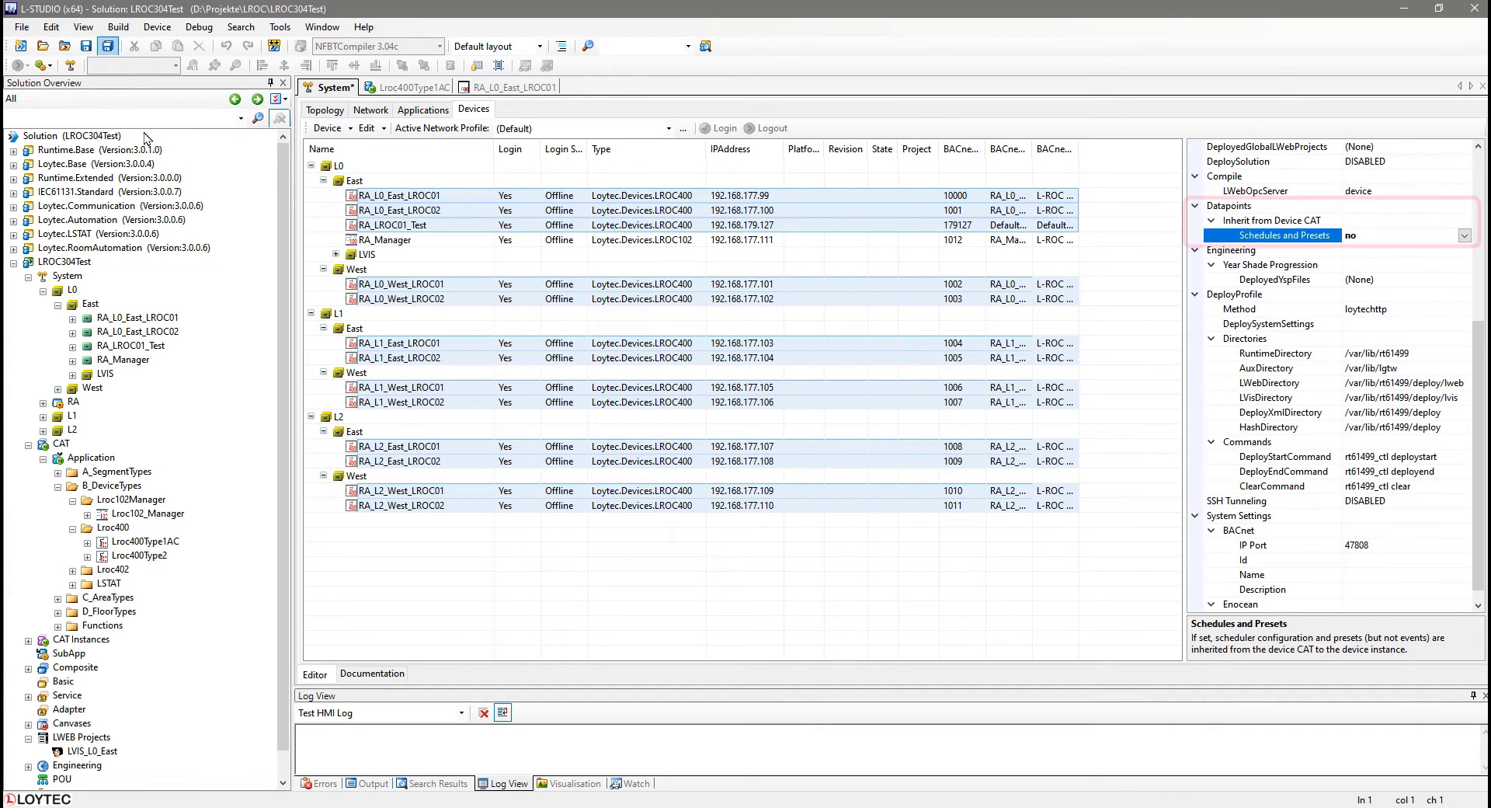
left_click(85, 46)
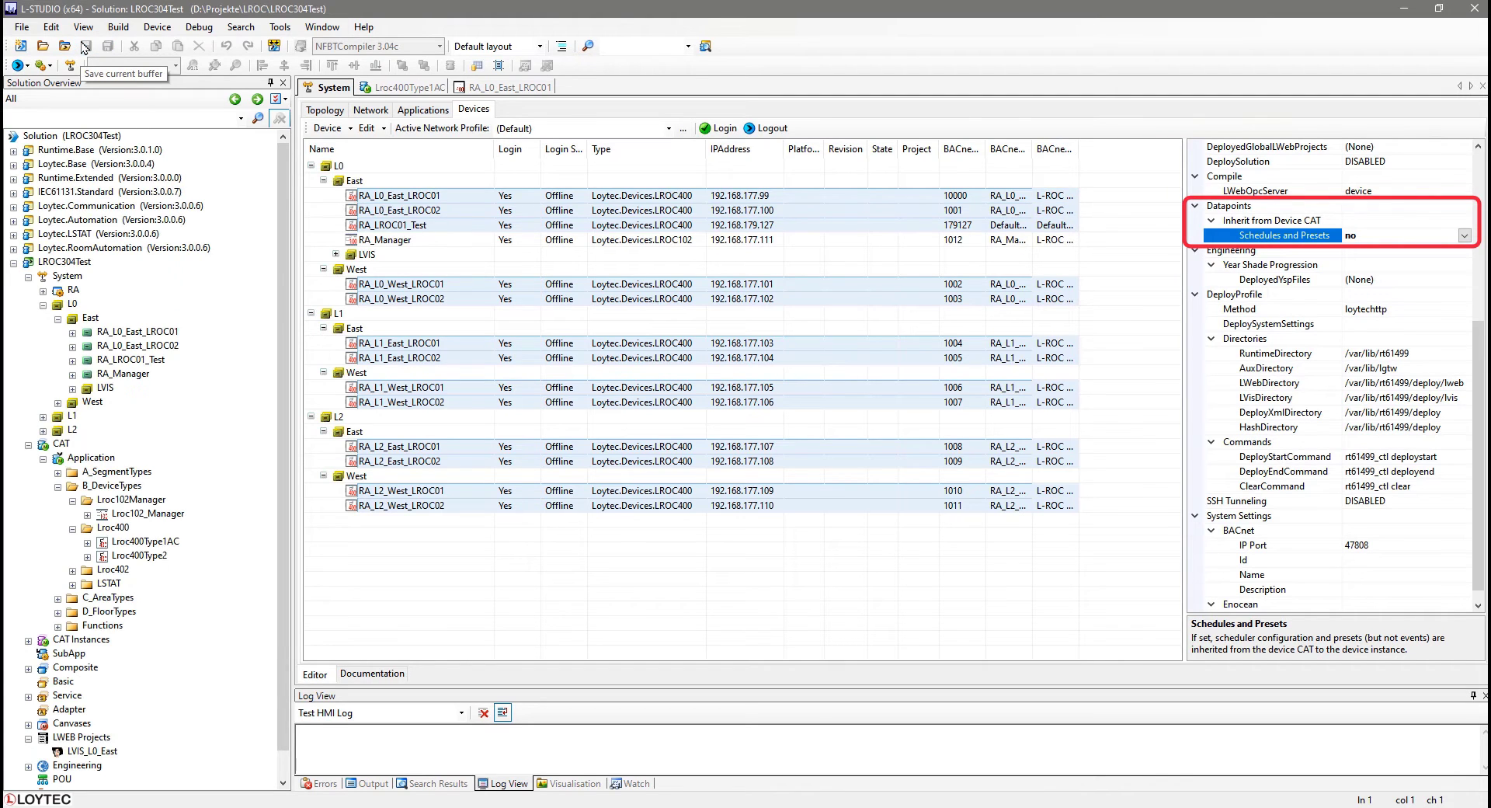
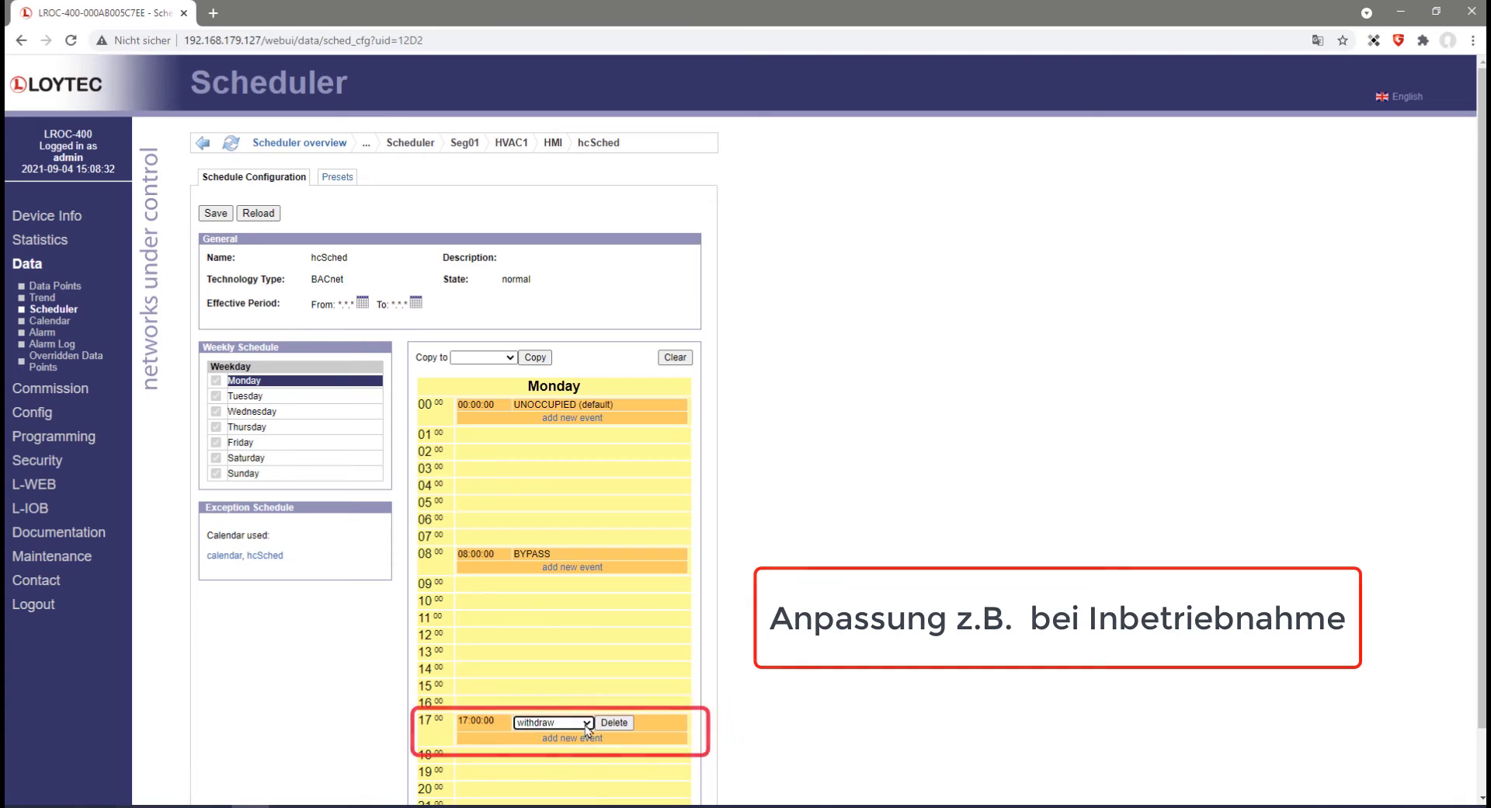
In the device's web scheduler, set the Monday 17:00 event to withdraw and save the schedule.
left_click(575, 752)
left_click(215, 212)
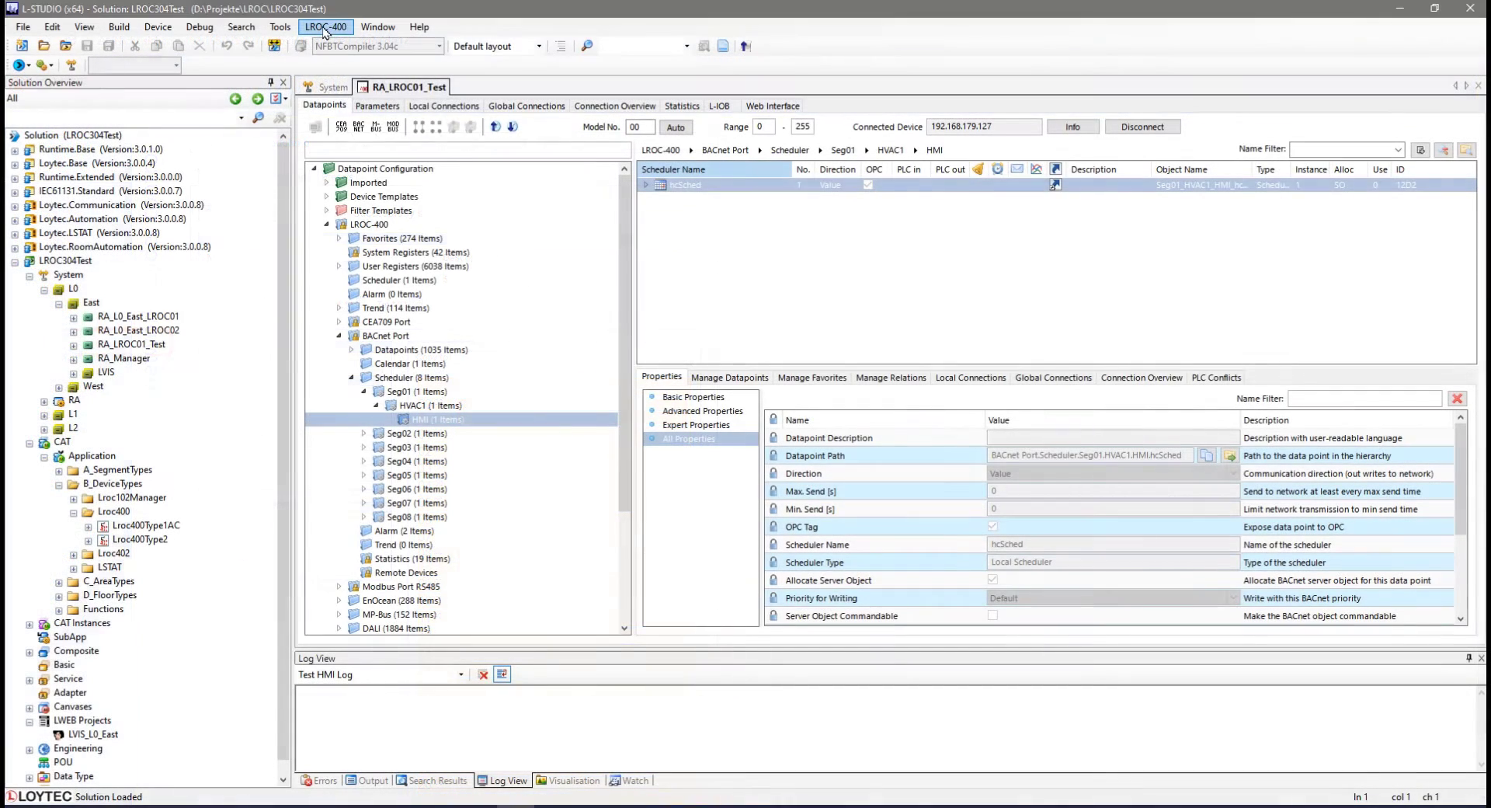
Review the device instance's Earth Position settings in the project settings, then cancel the dialog.
left_click(326, 26)
left_click(350, 41)
left_click(513, 160)
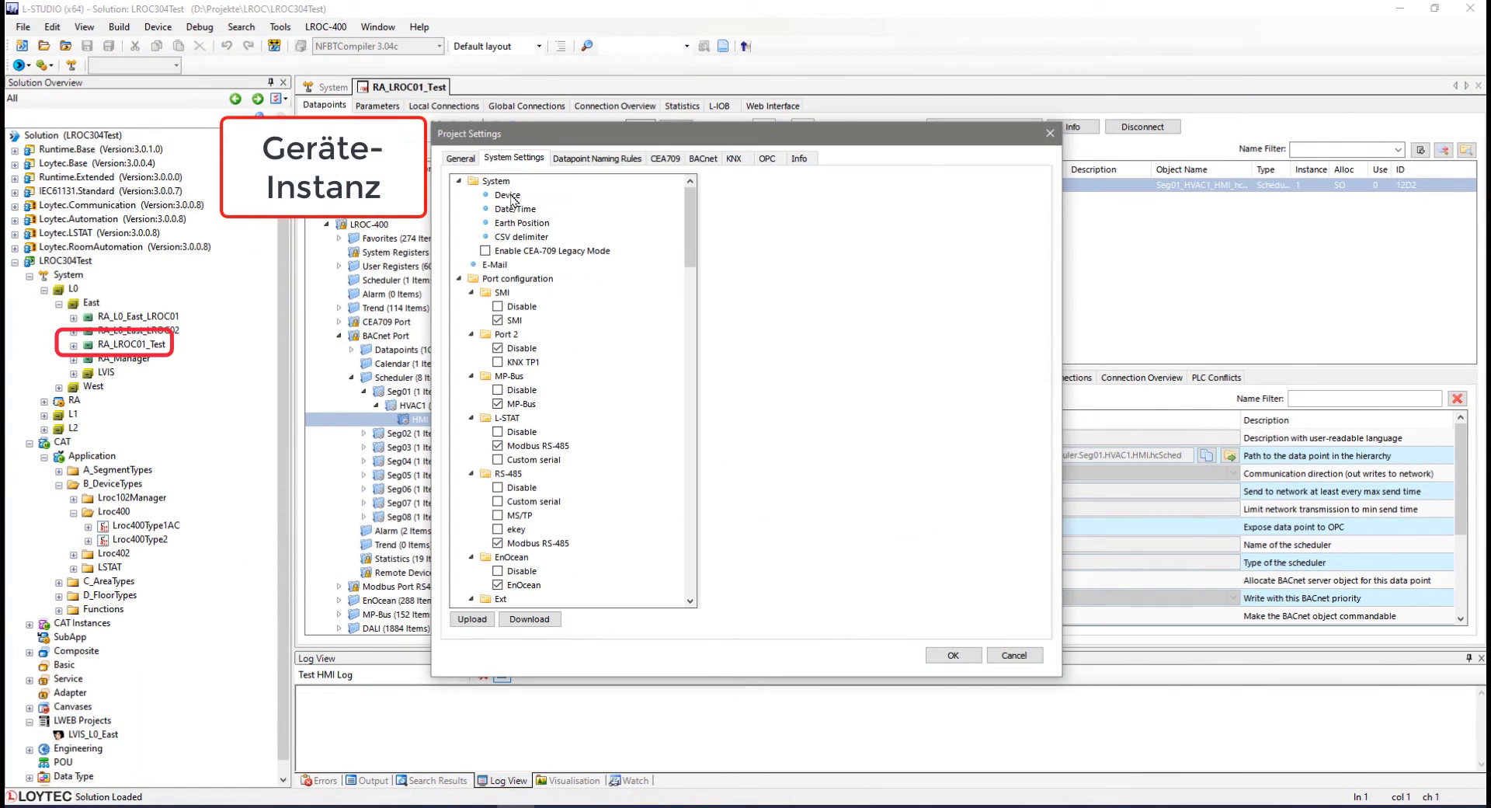
left_click(519, 223)
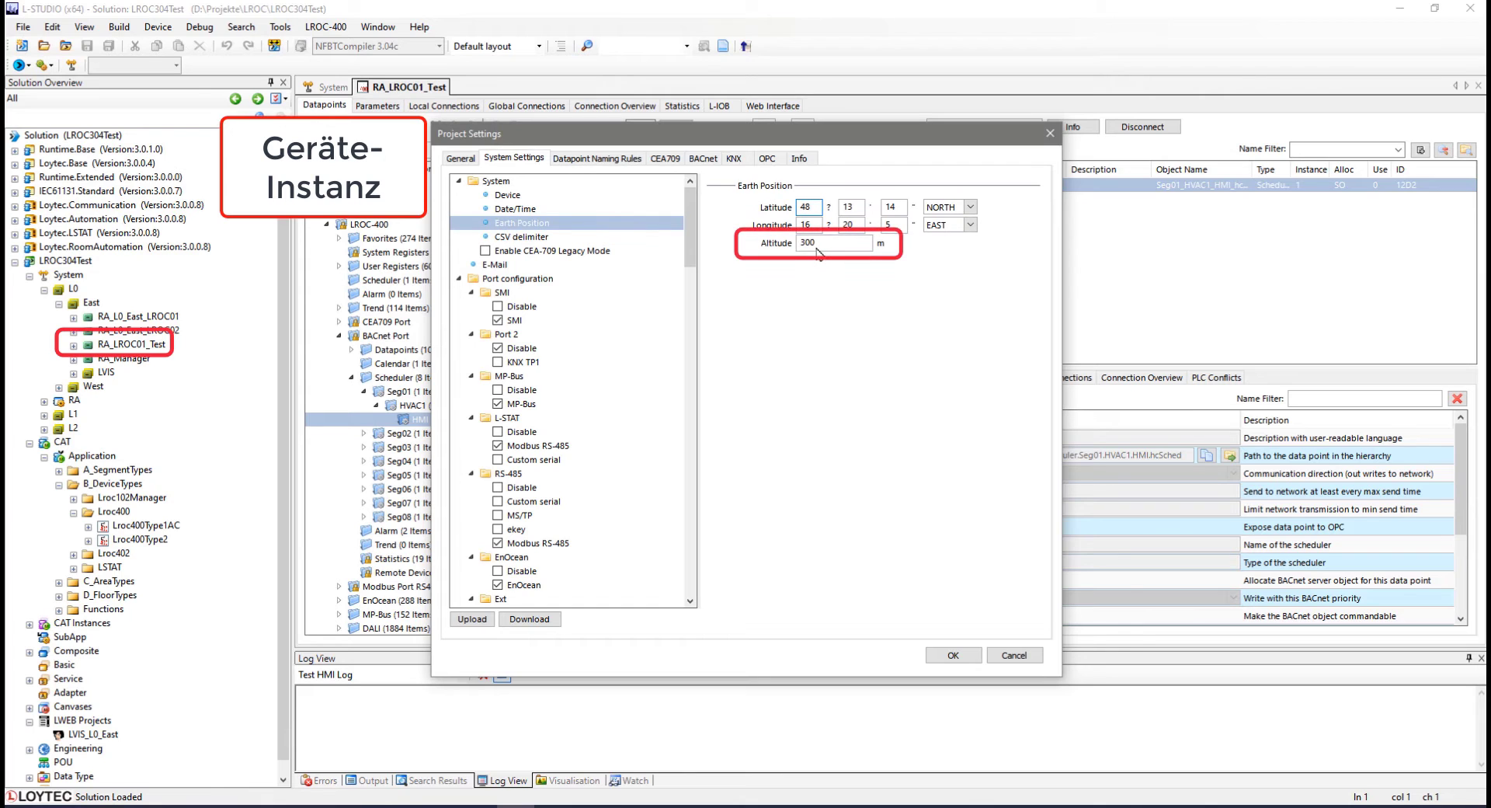
left_click(1002, 656)
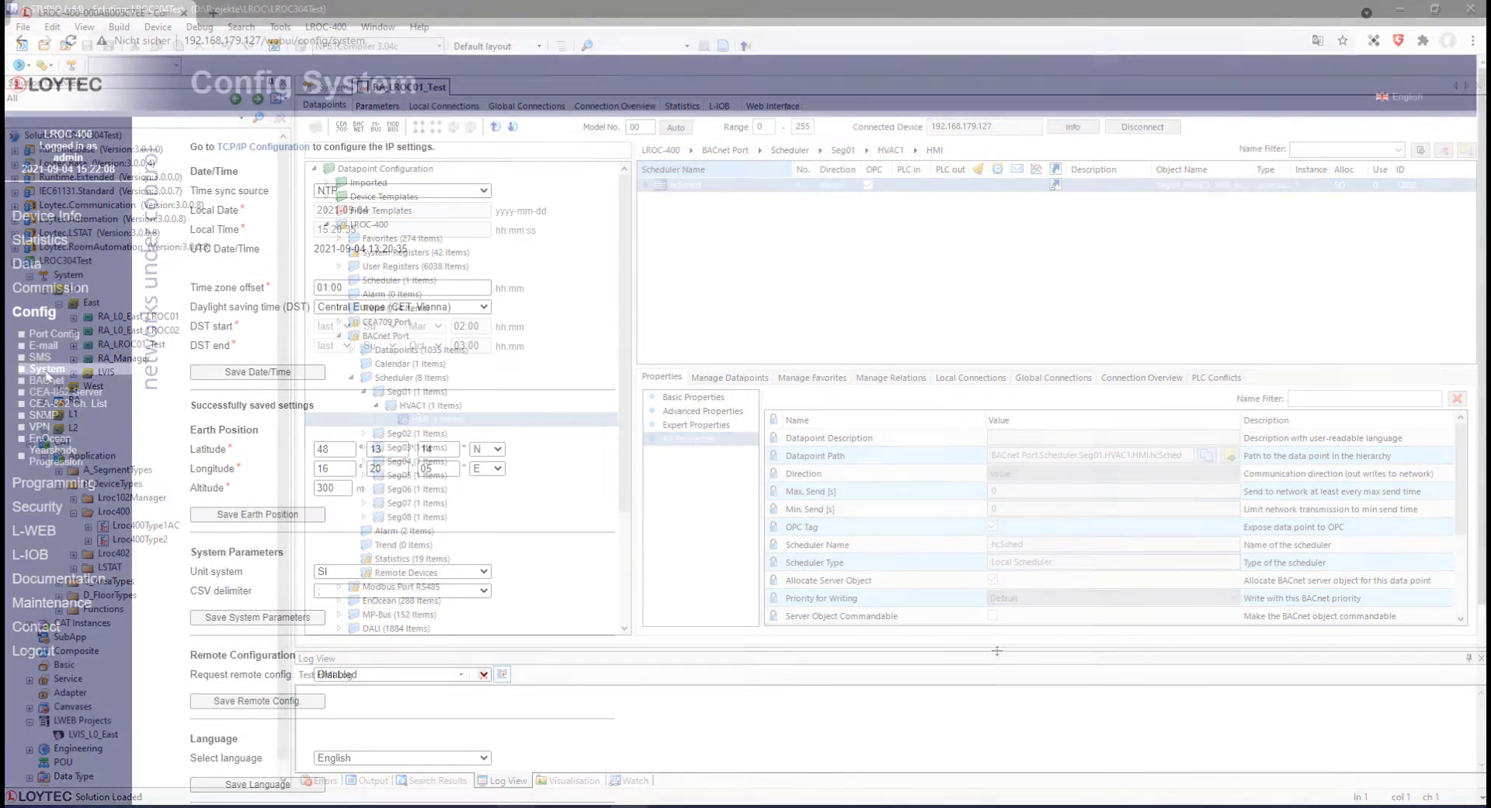
In the device's web configuration, set the Earth Position altitude to 320 m and save the earth position.
type("320")
left_click(302, 492)
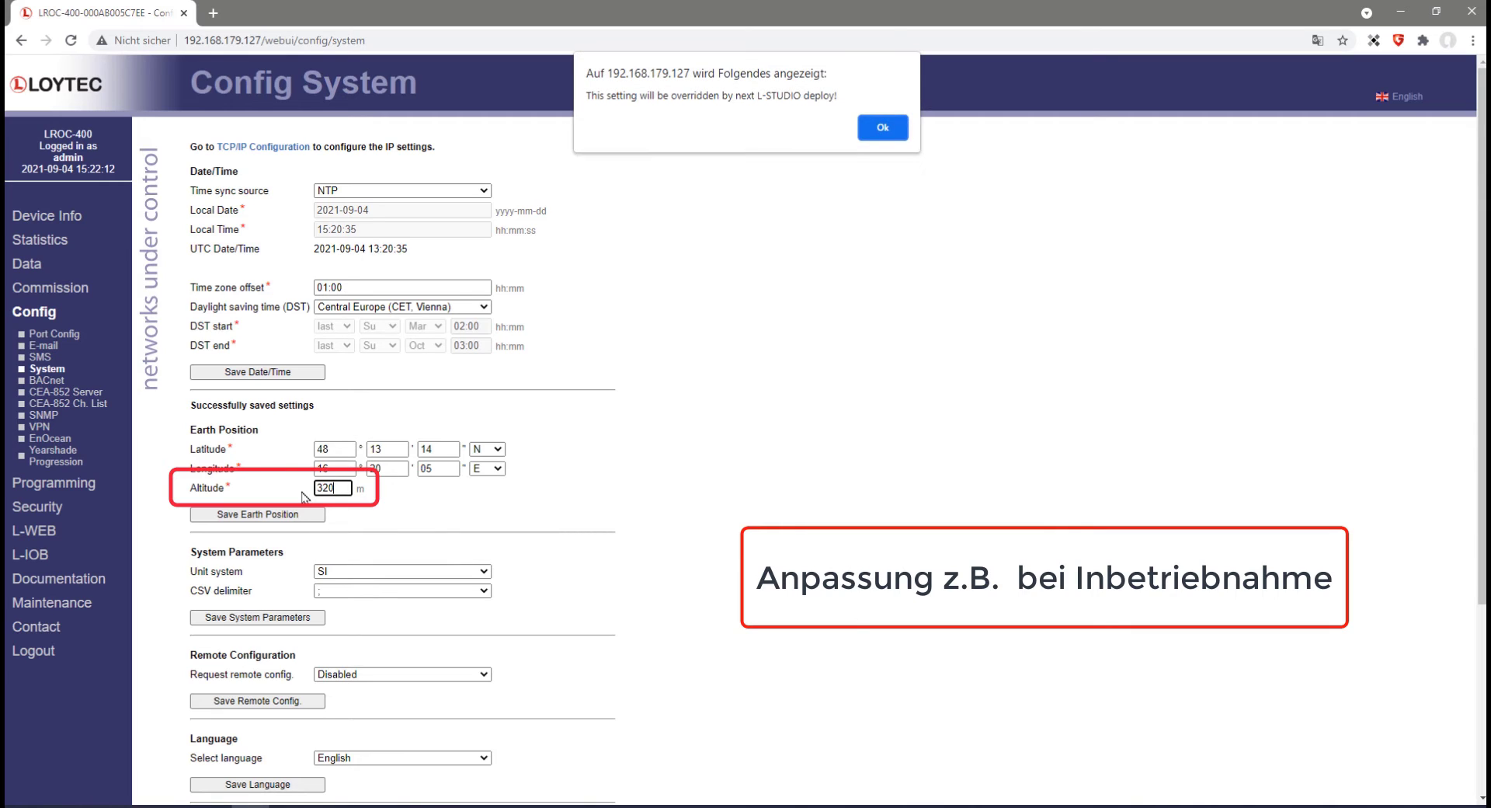
key("Return")
left_click(272, 516)
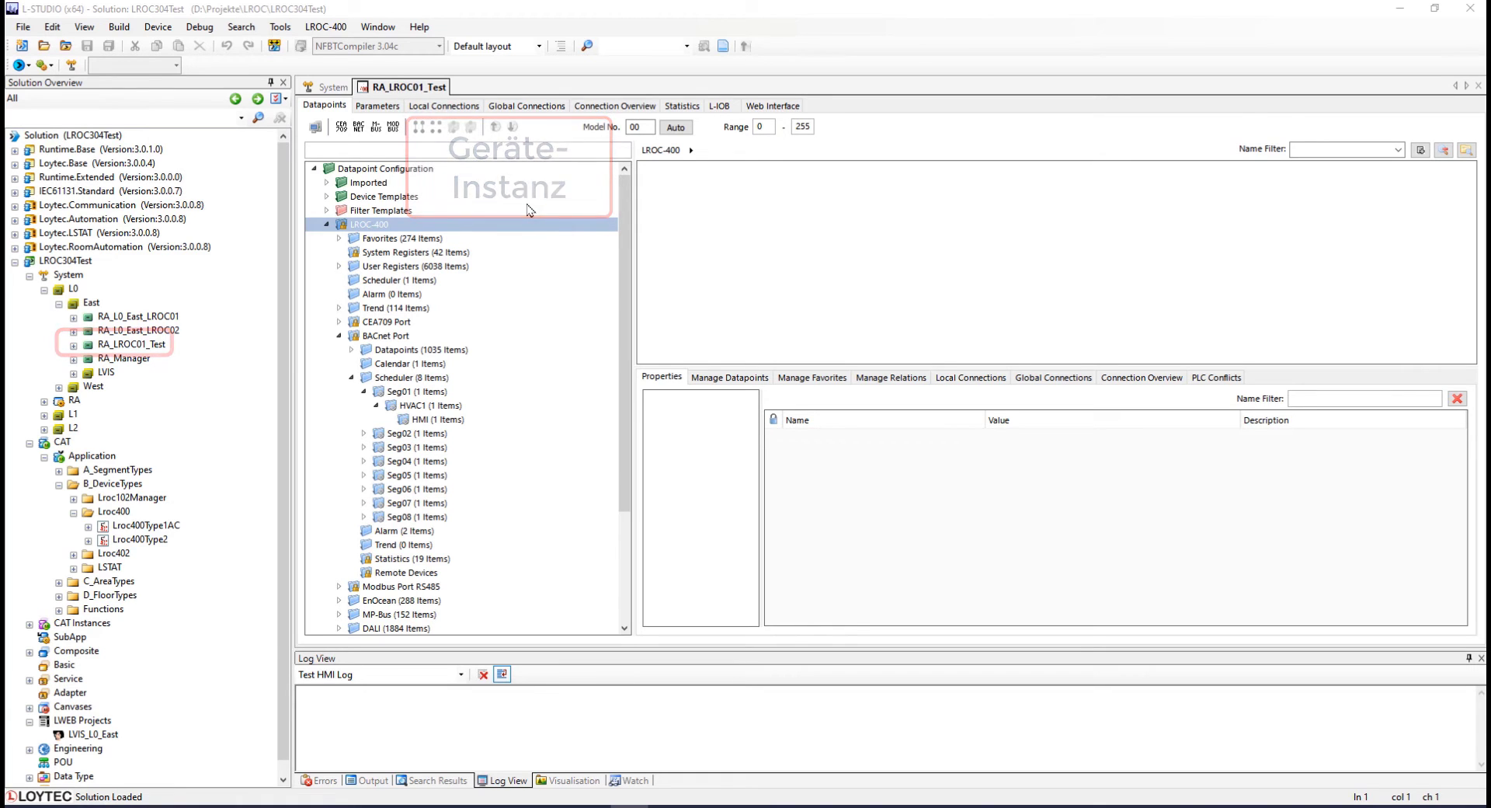
Connect to the device and start a run-time configuration upload with calendar/scheduler, system settings and parameters selected.
left_click(324, 128)
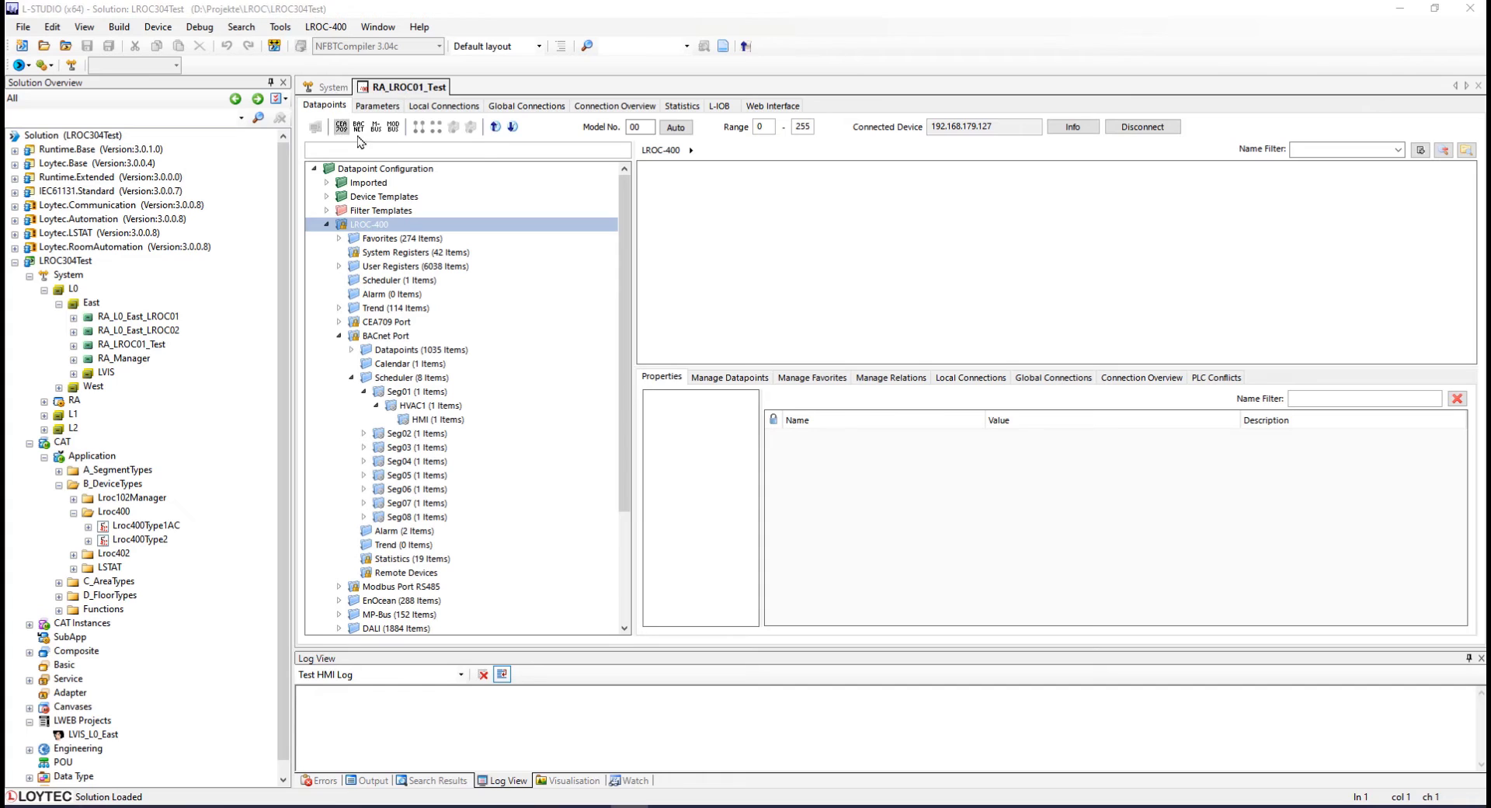
left_click(498, 128)
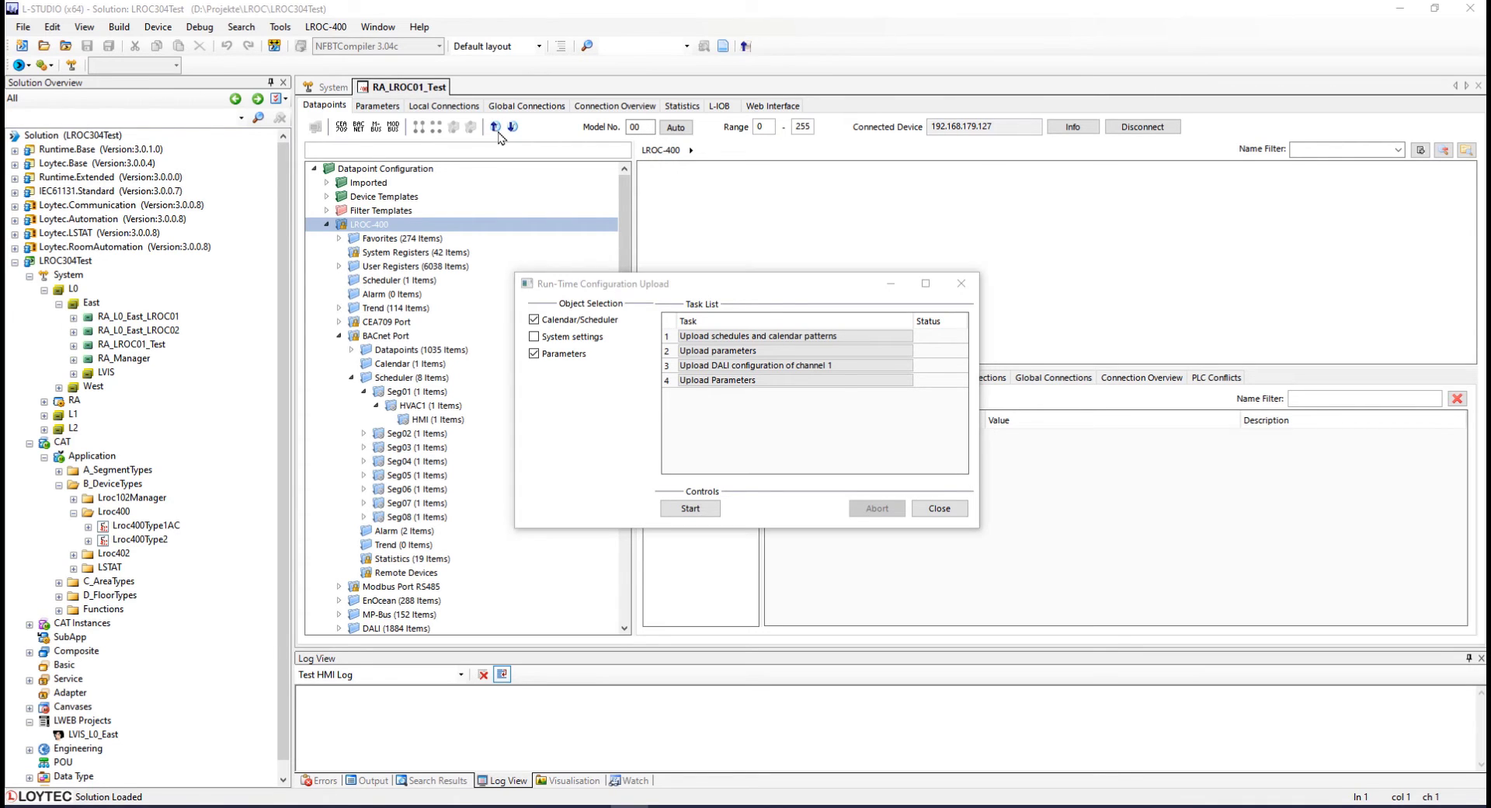
left_click(534, 336)
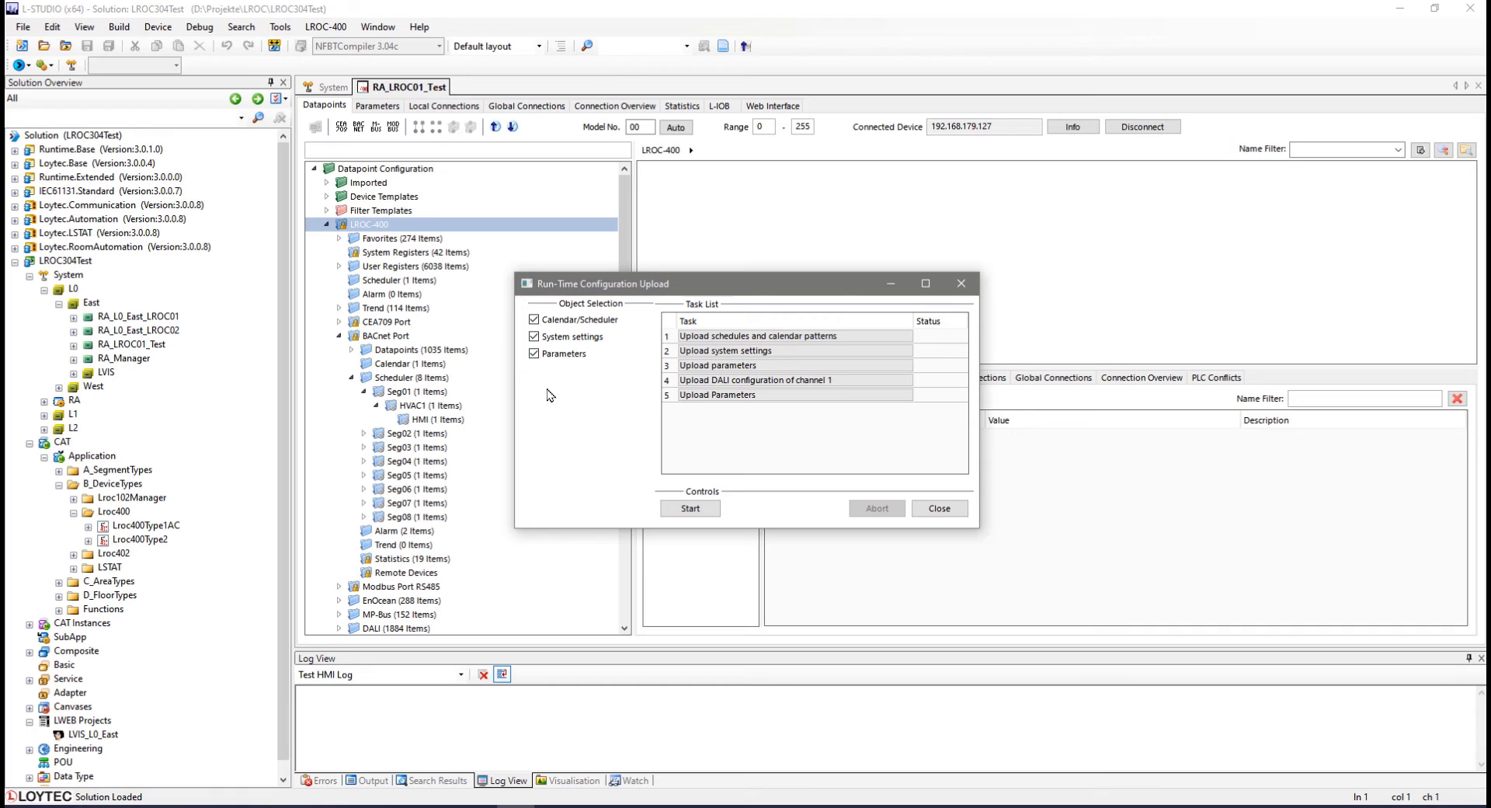
left_click(714, 513)
left_click(715, 512)
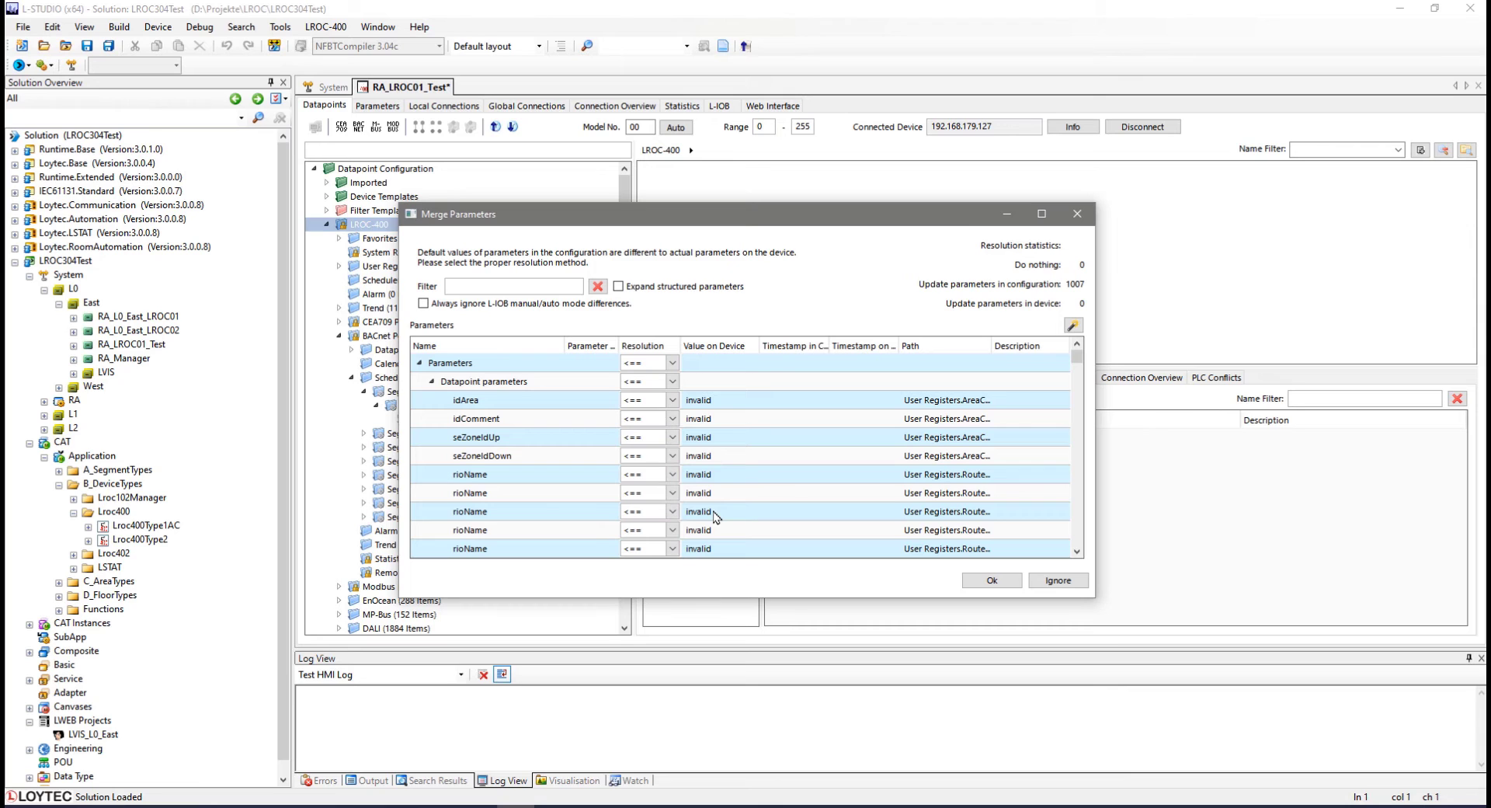
Review the parameters to merge from the device, accept the merge and close the upload dialog.
left_click_drag(1077, 359, 1092, 395)
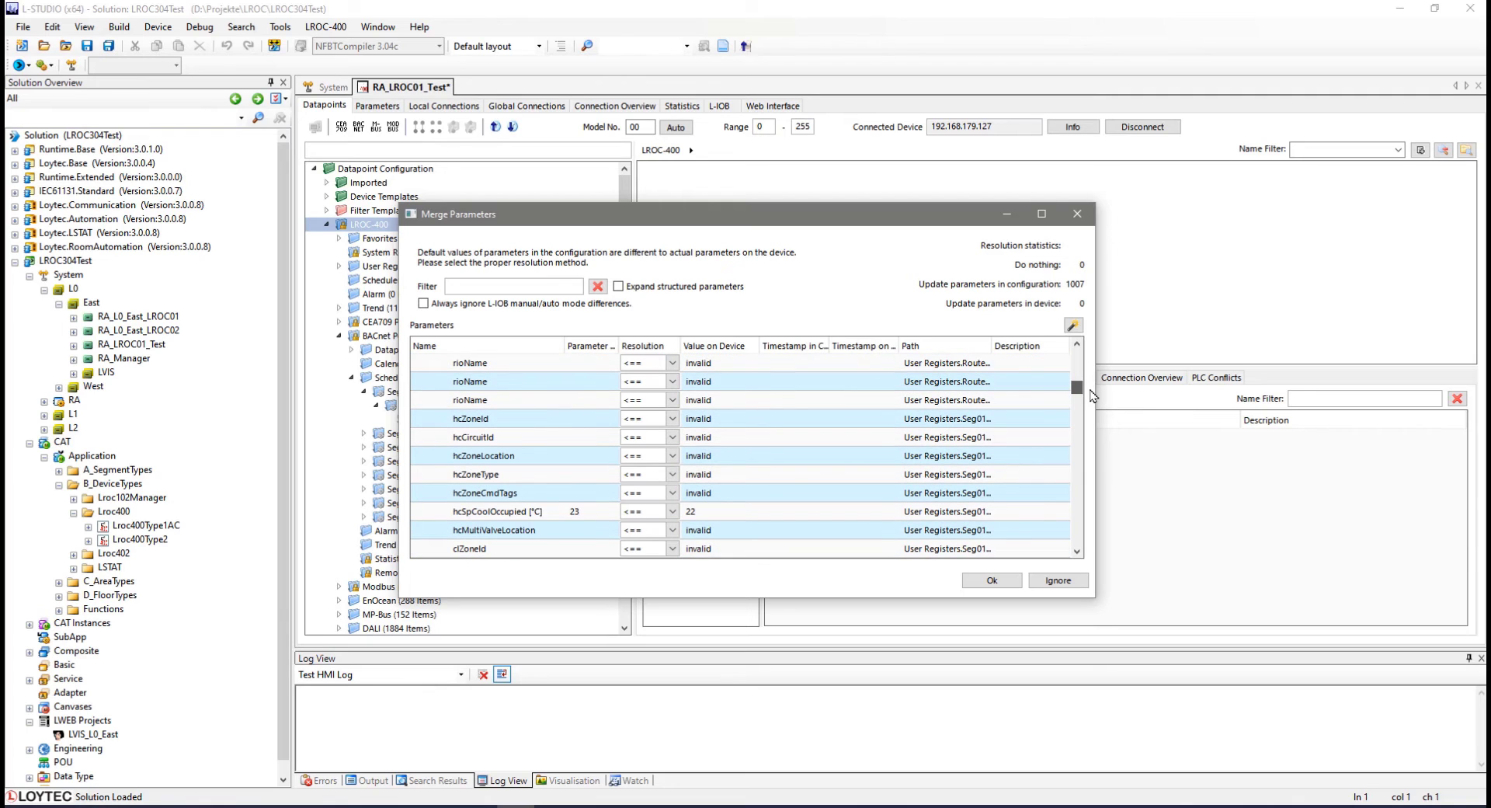
left_click(1076, 551)
left_click(1076, 551)
left_click(1076, 551)
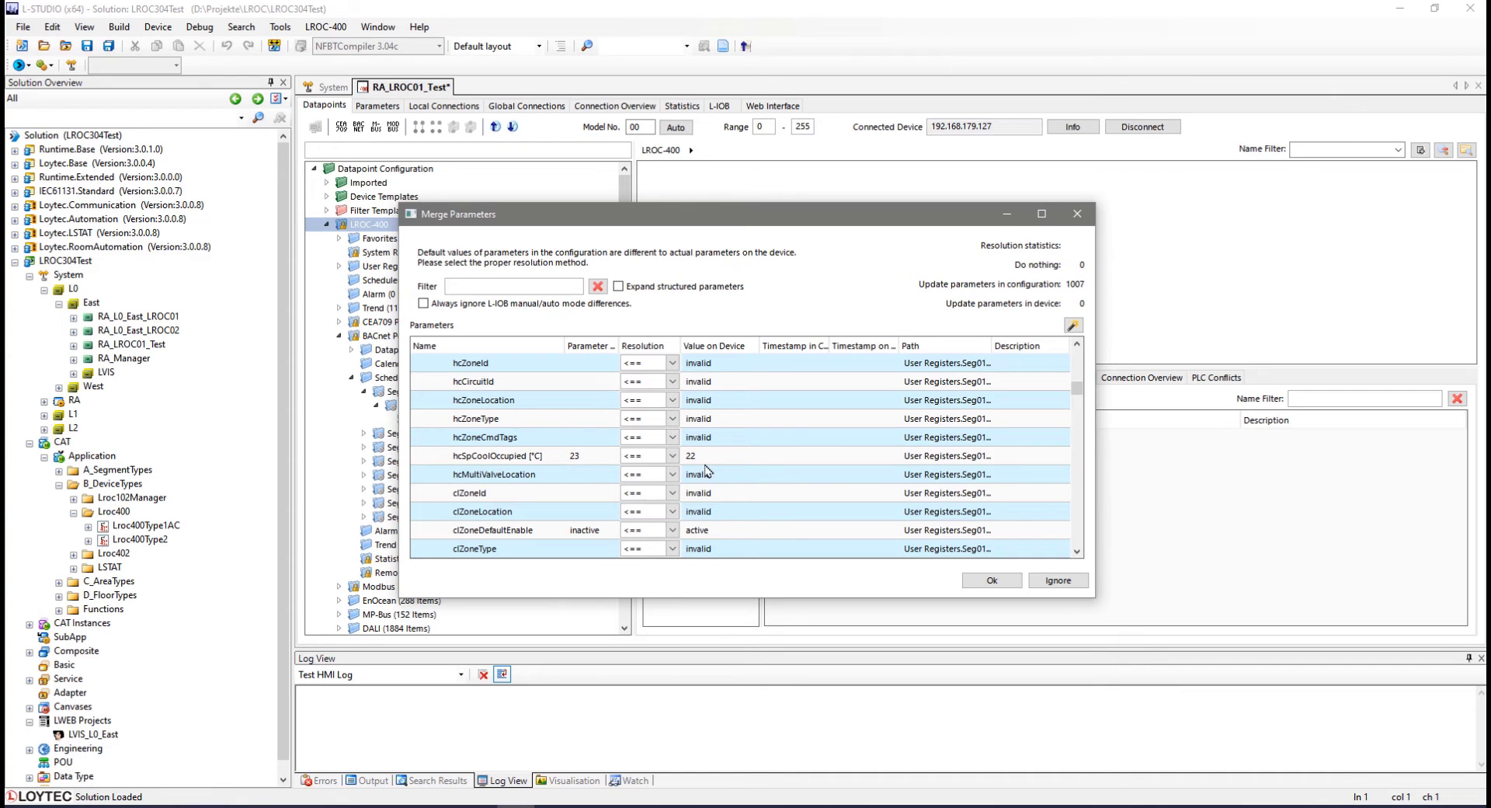
left_click(991, 581)
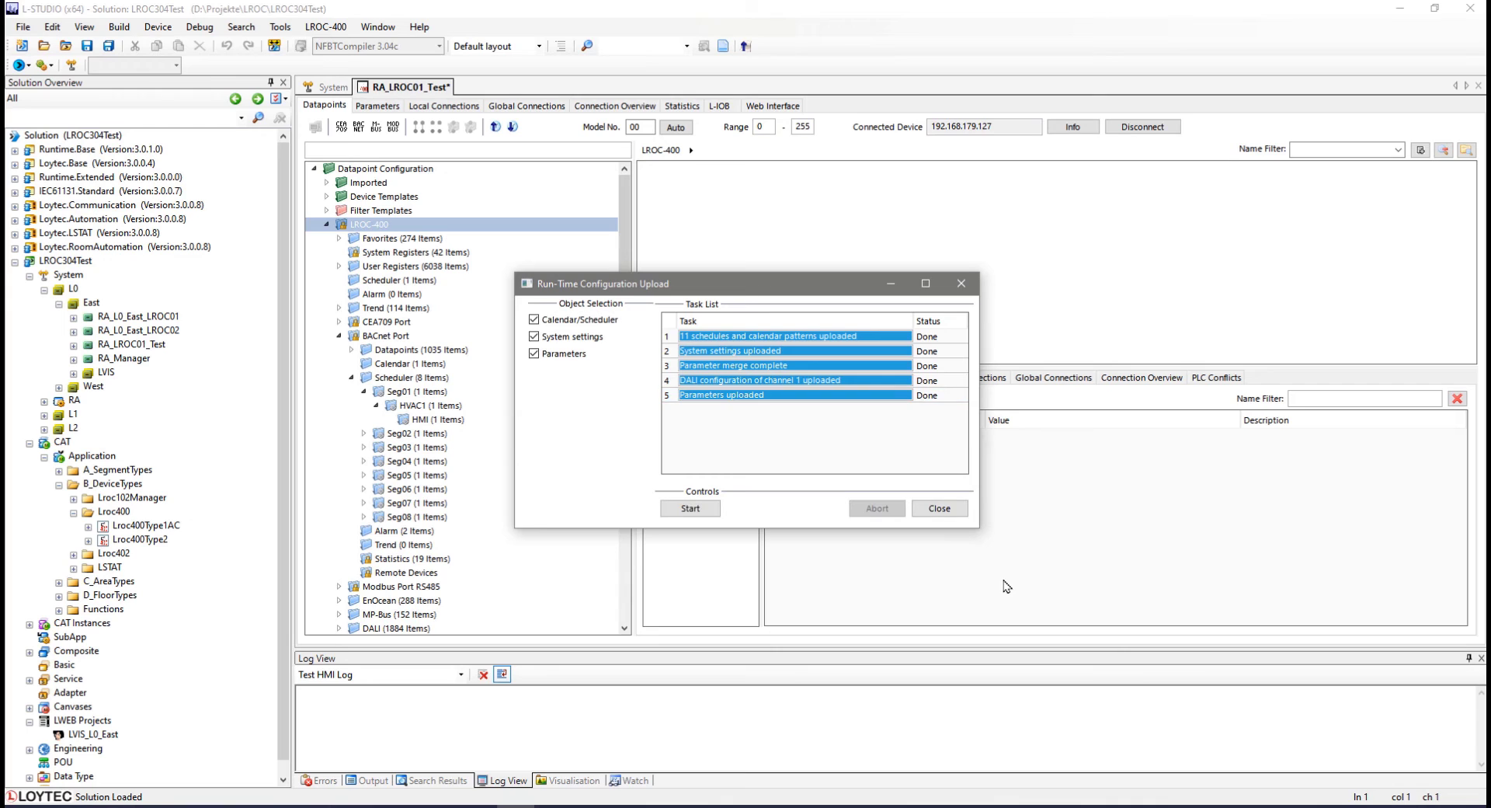
left_click(939, 508)
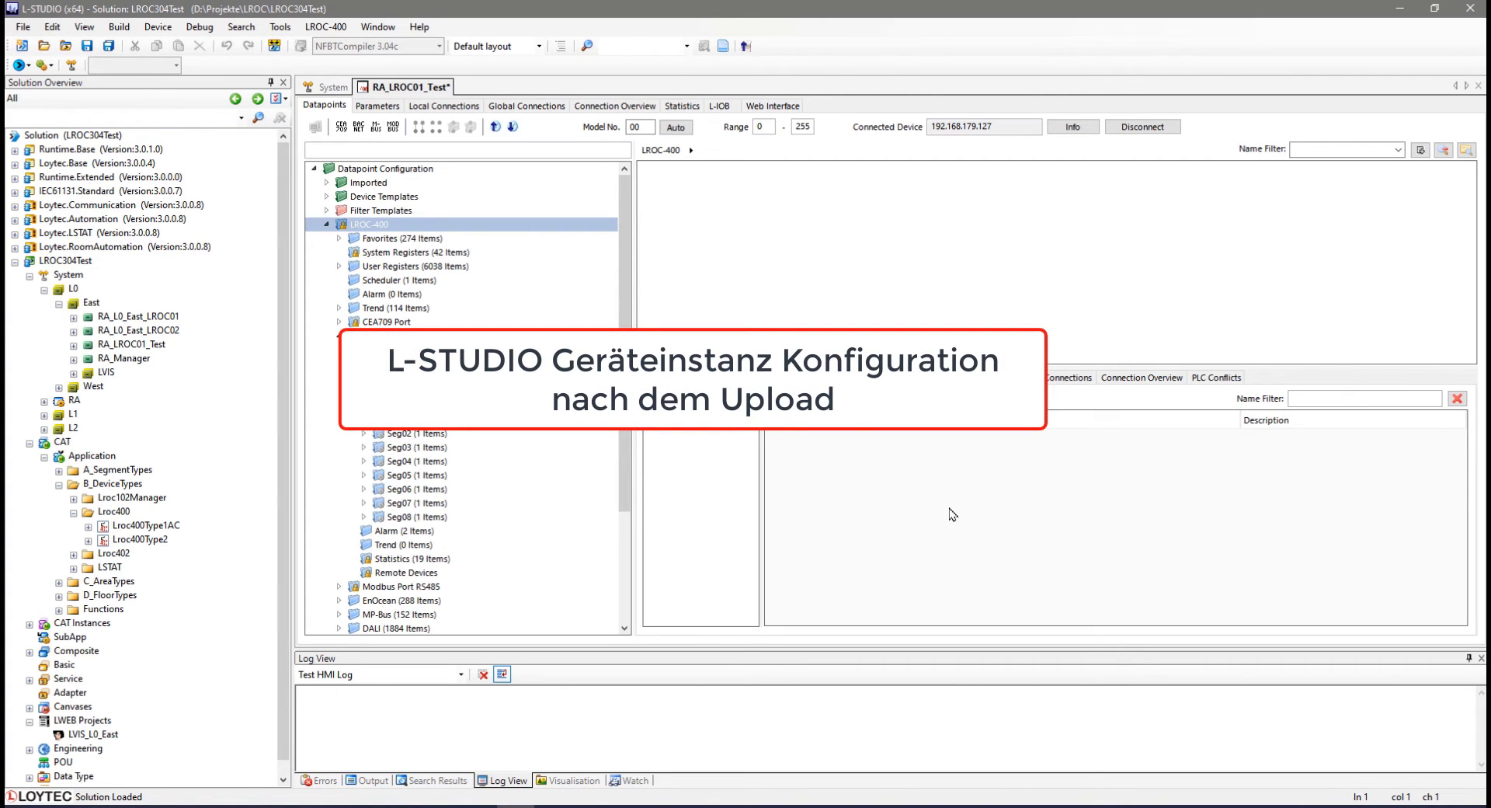
Inspect the uploaded hcSpCoolOccupied setpoint under User Registers Seg01 HVAC1 RoomComfort Setpoints Param.
left_click(343, 268)
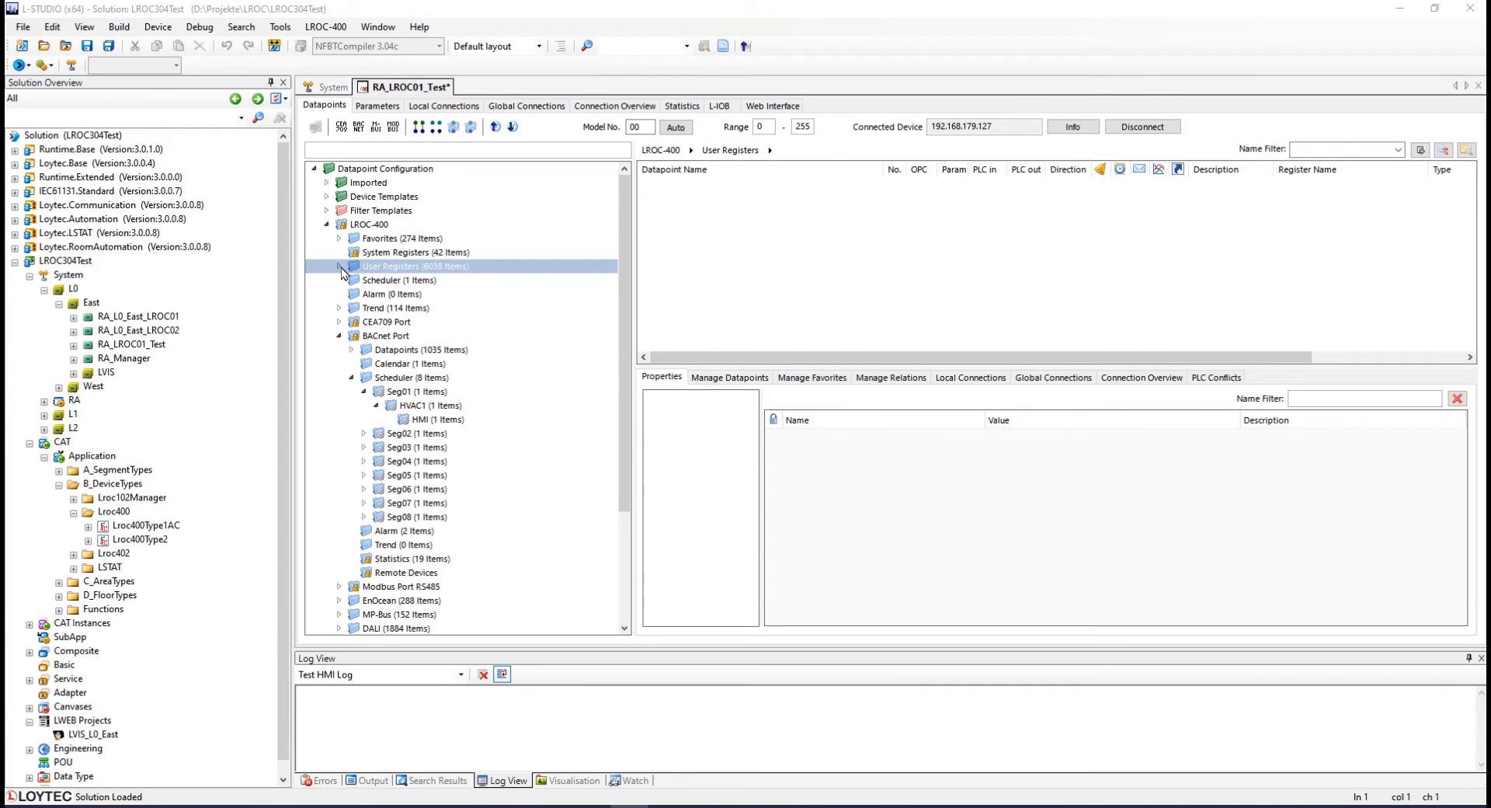
left_click(445, 603)
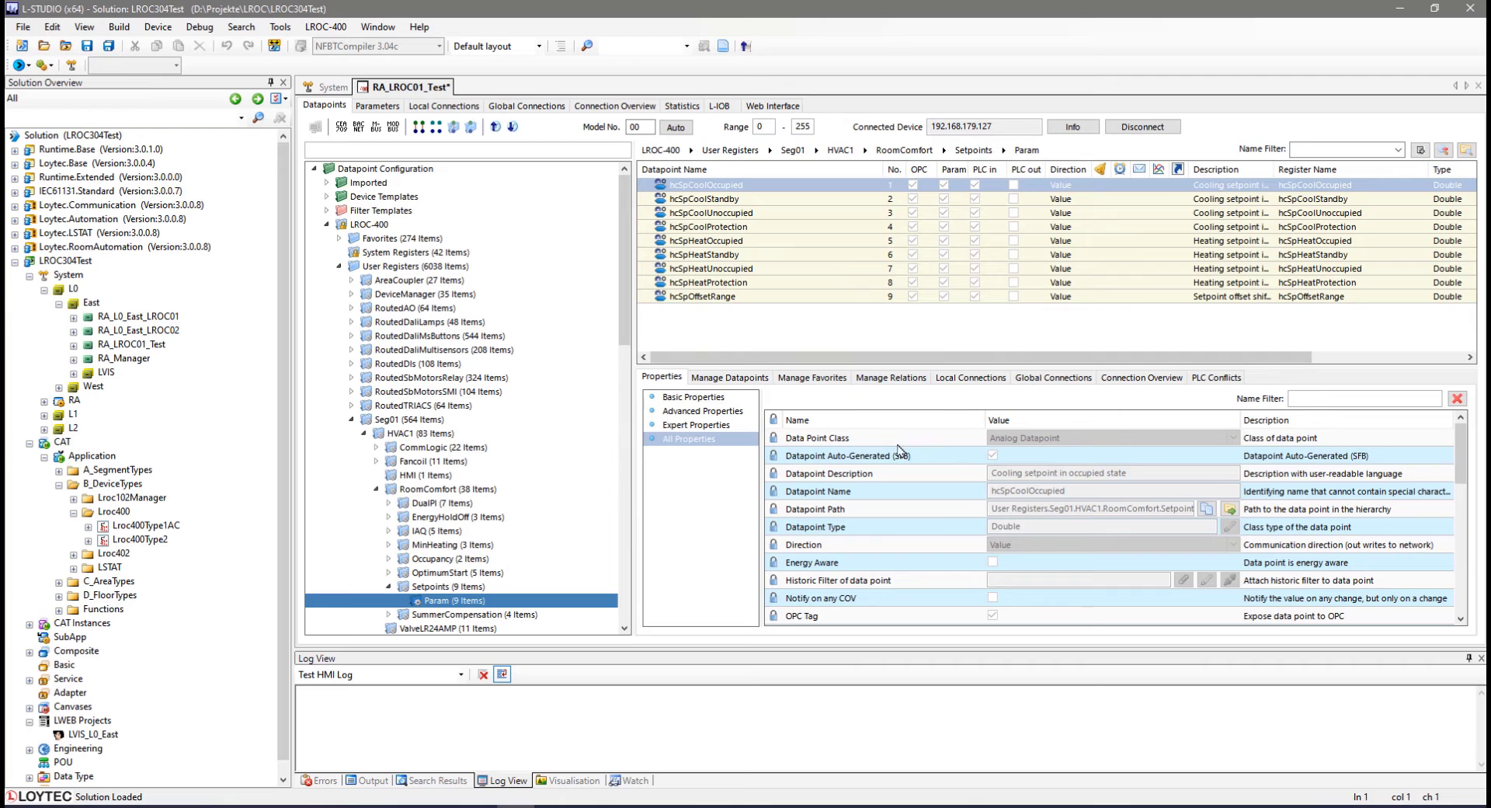
scroll(991, 500, "down", 5)
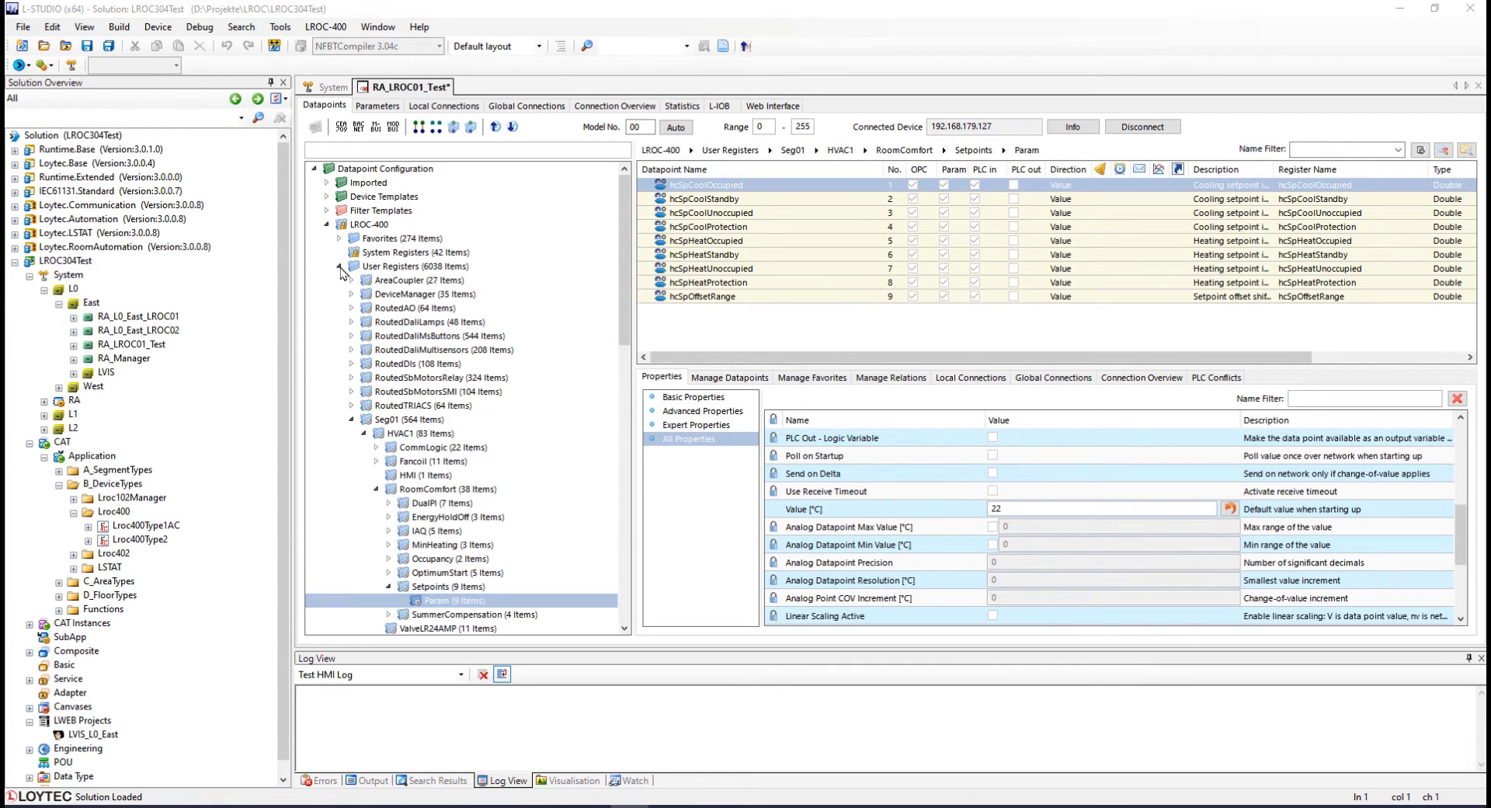
left_click(340, 266)
left_click(420, 419)
Open the hcSched HMI scheduler configuration to review the uploaded weekly schedule, then close it.
right_click(723, 185)
left_click(750, 226)
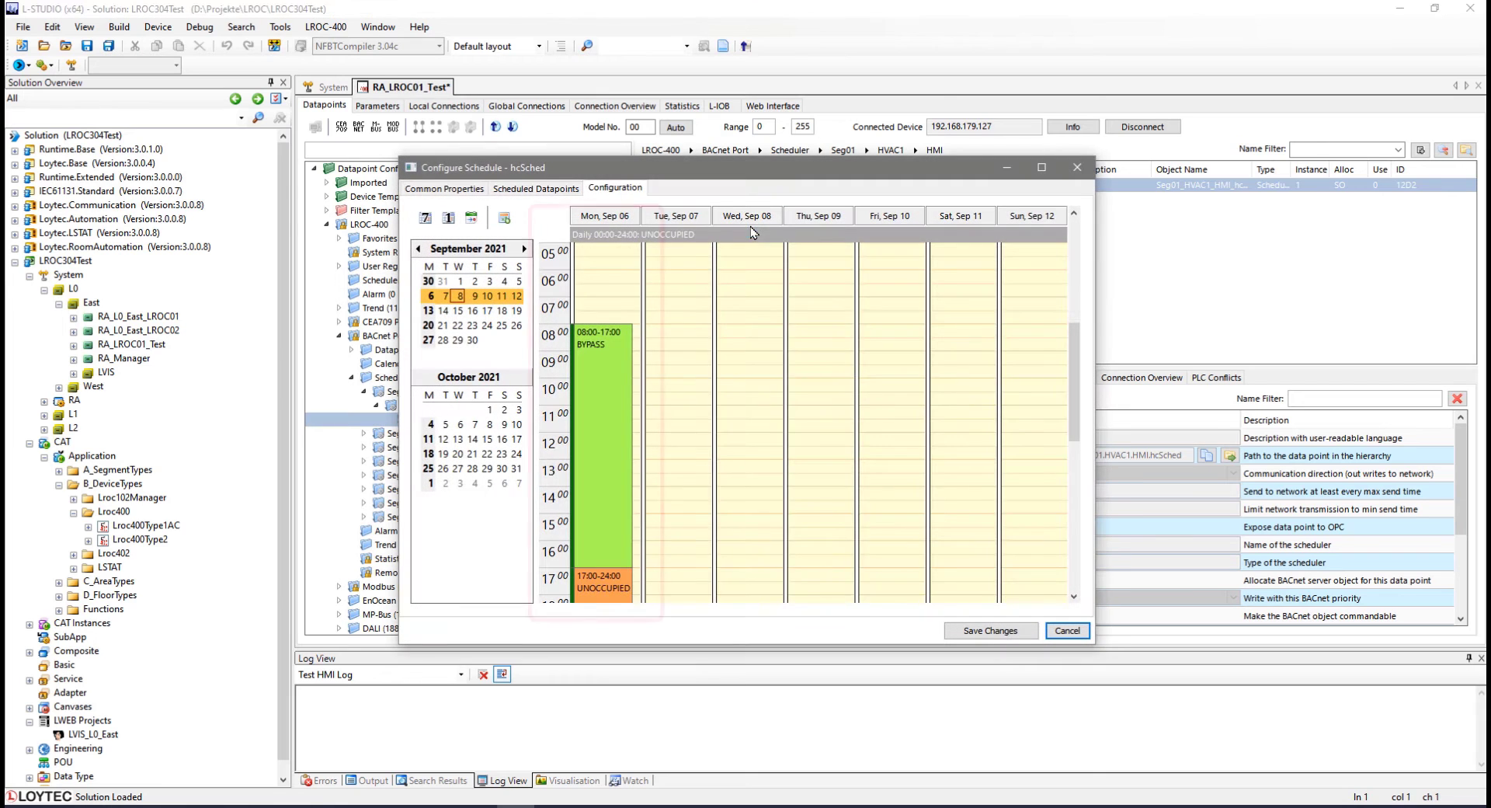
scroll(1007, 357, "down", 5)
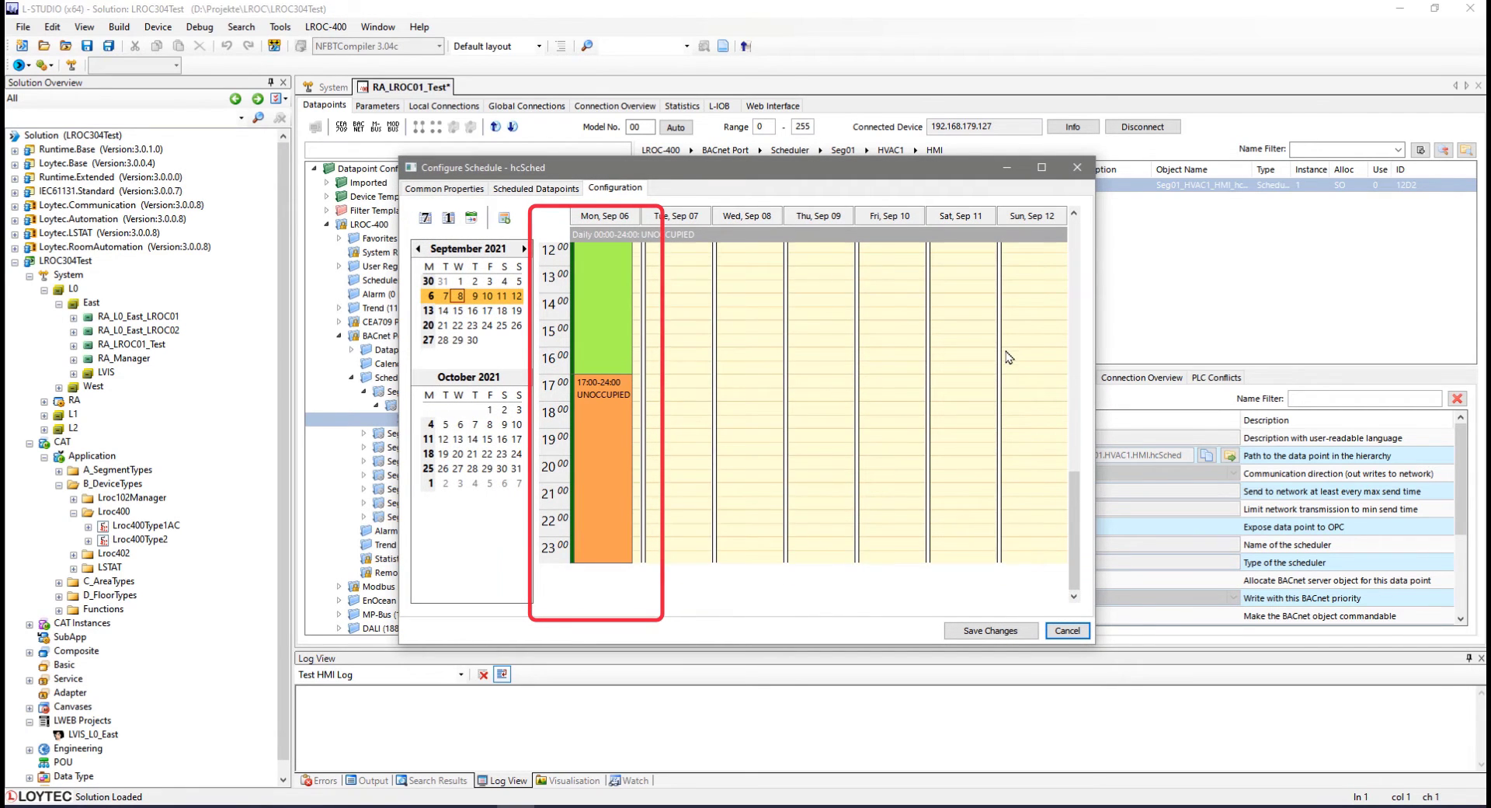
key("Escape")
Open the project settings to review the uploaded Earth Position values.
left_click(326, 26)
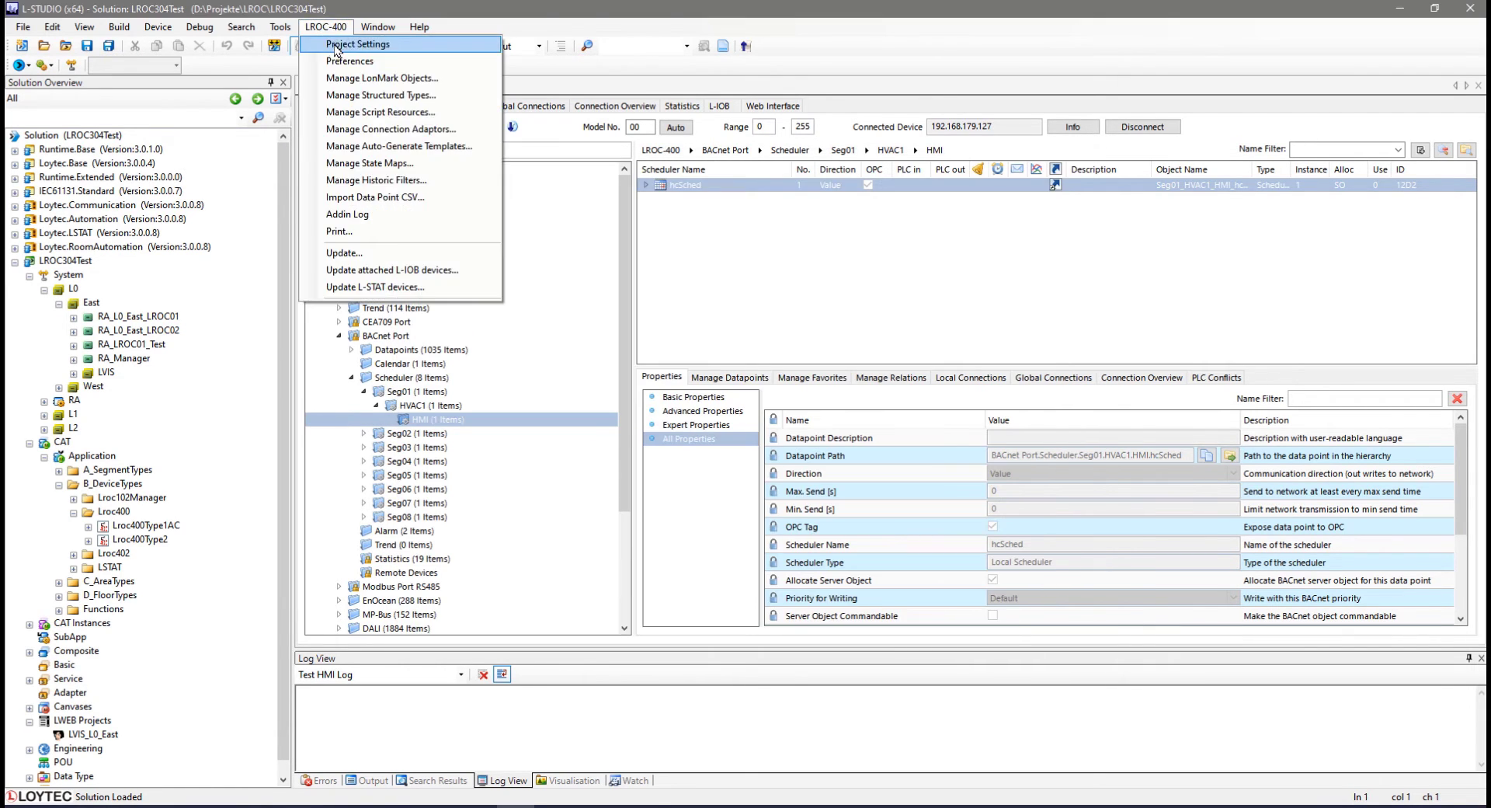
left_click(335, 45)
left_click(518, 157)
left_click(544, 223)
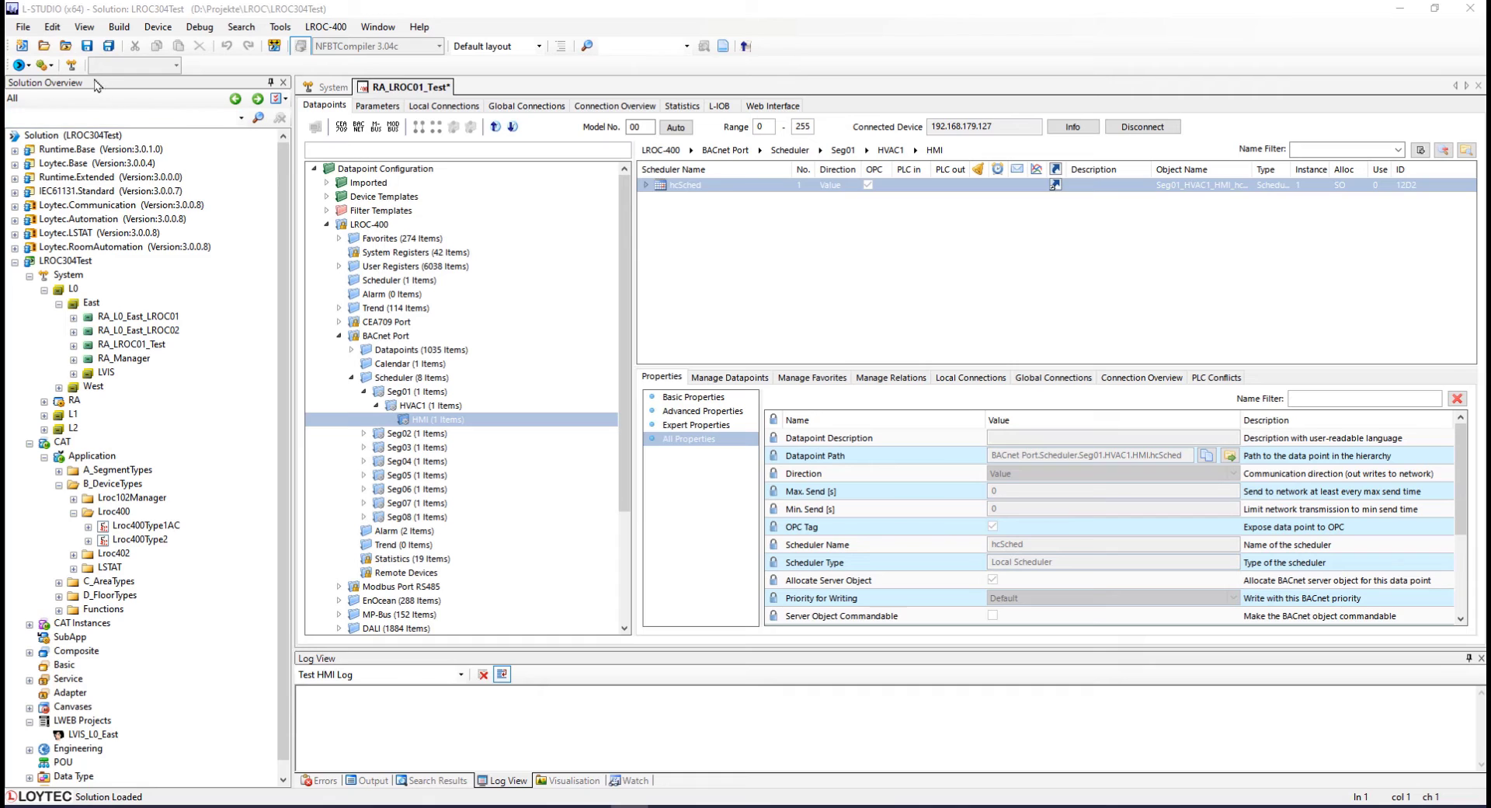
Close and reopen RA_LROC01_Test's device configuration and connect to the device.
left_click(88, 50)
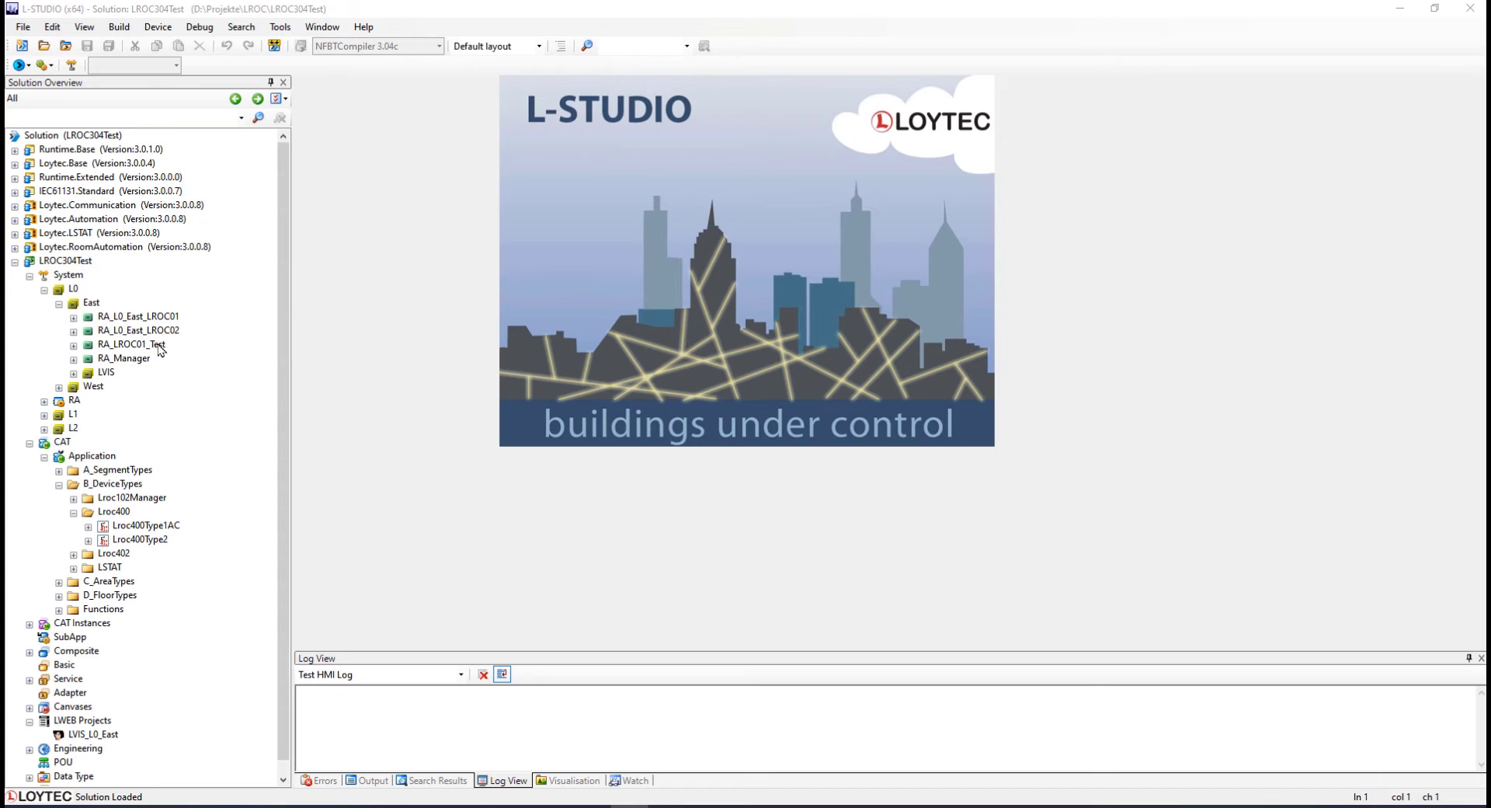
right_click(158, 346)
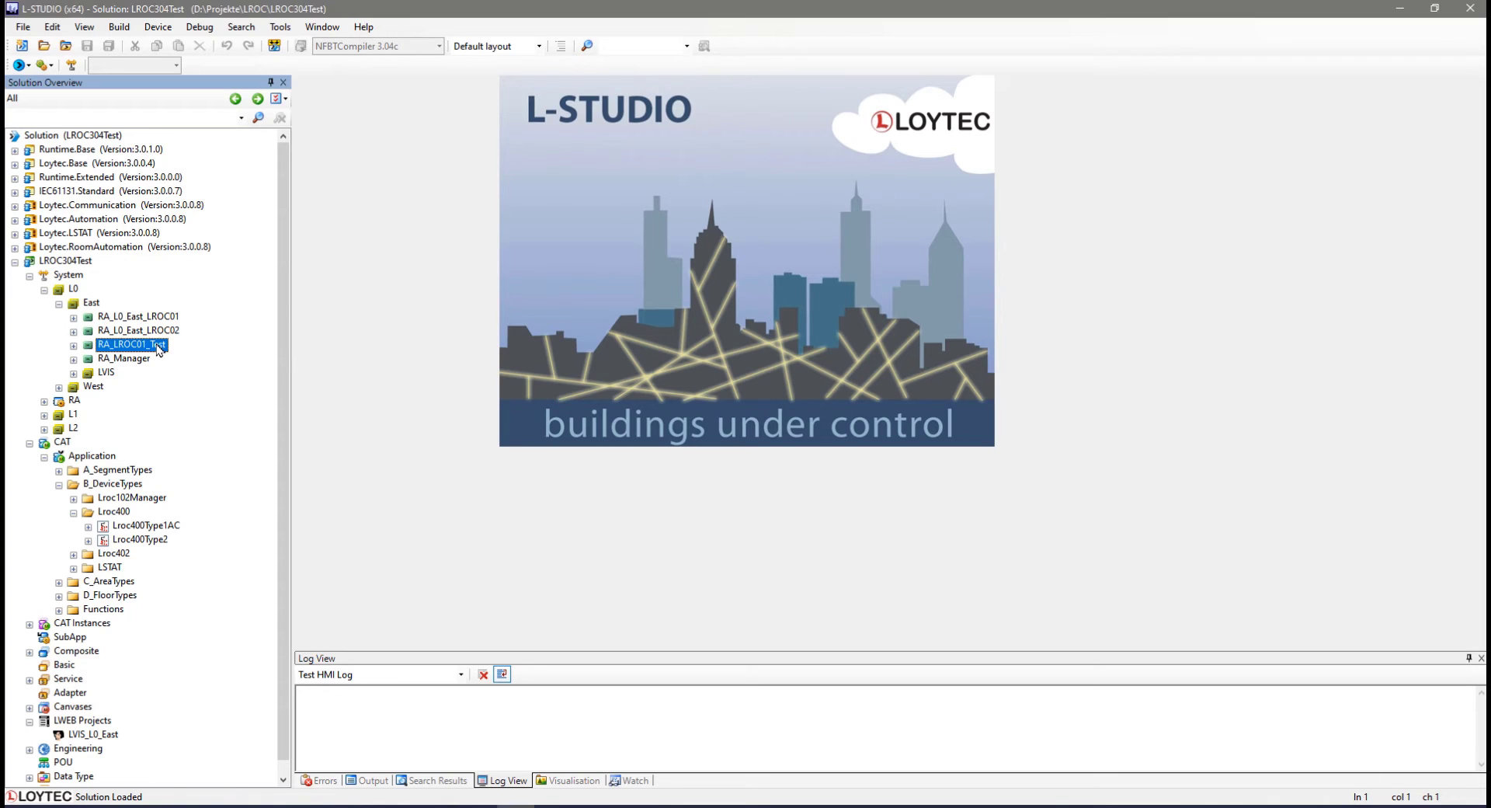
left_click(187, 354)
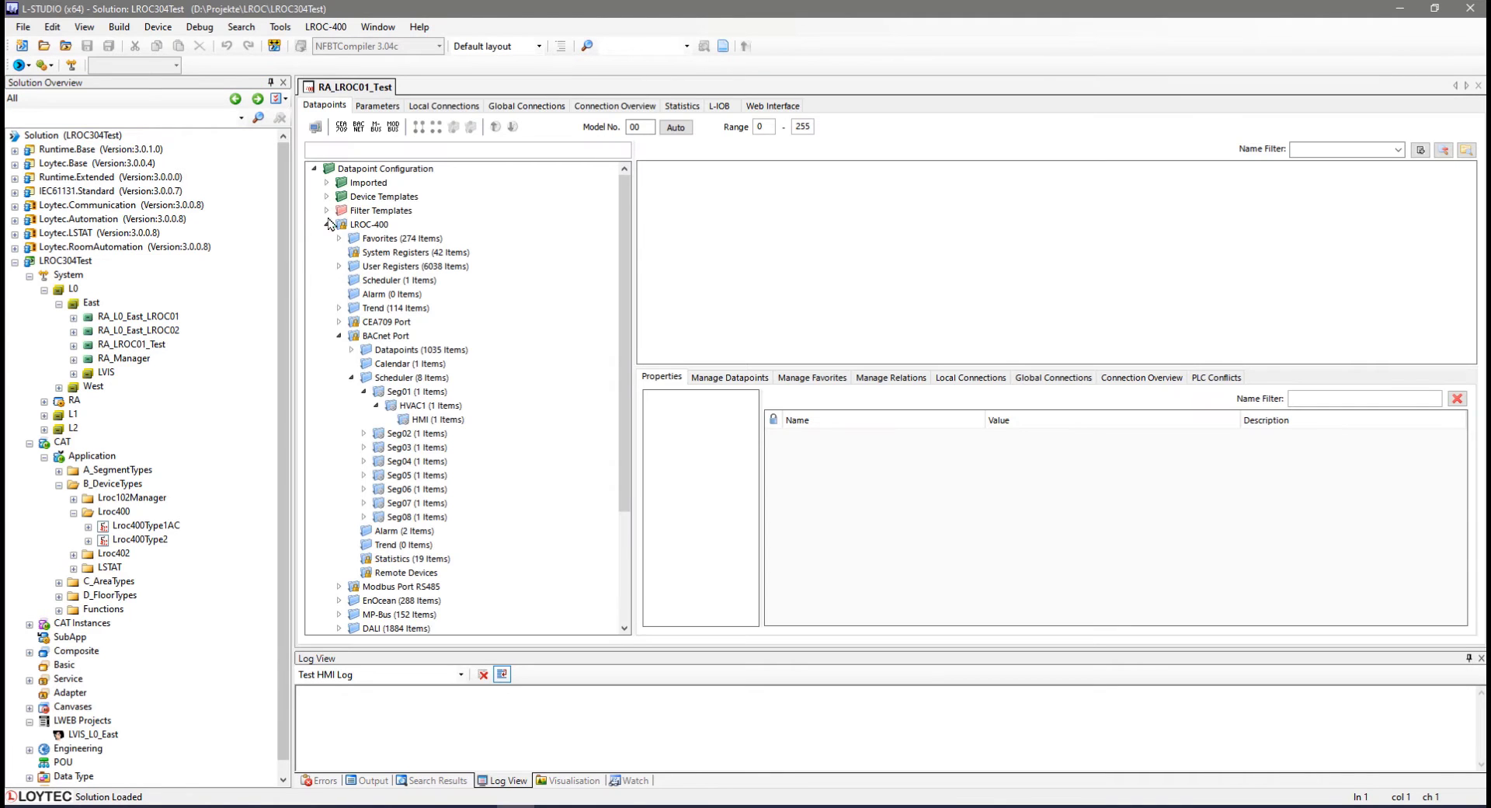
left_click(315, 127)
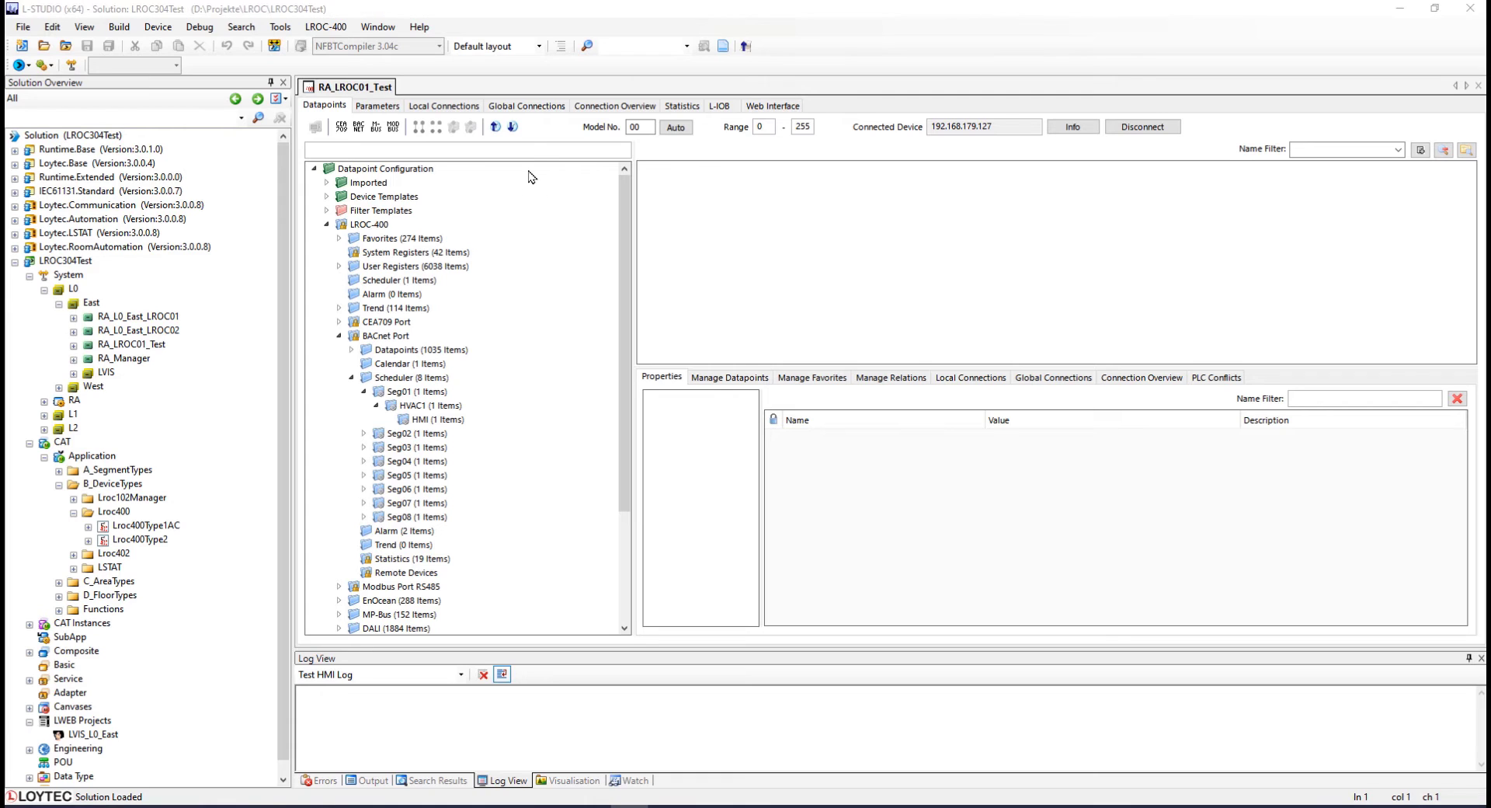
Download calendar/scheduler and parameters to the device, accept the parameter merge, close the dialog and disconnect.
left_click(514, 126)
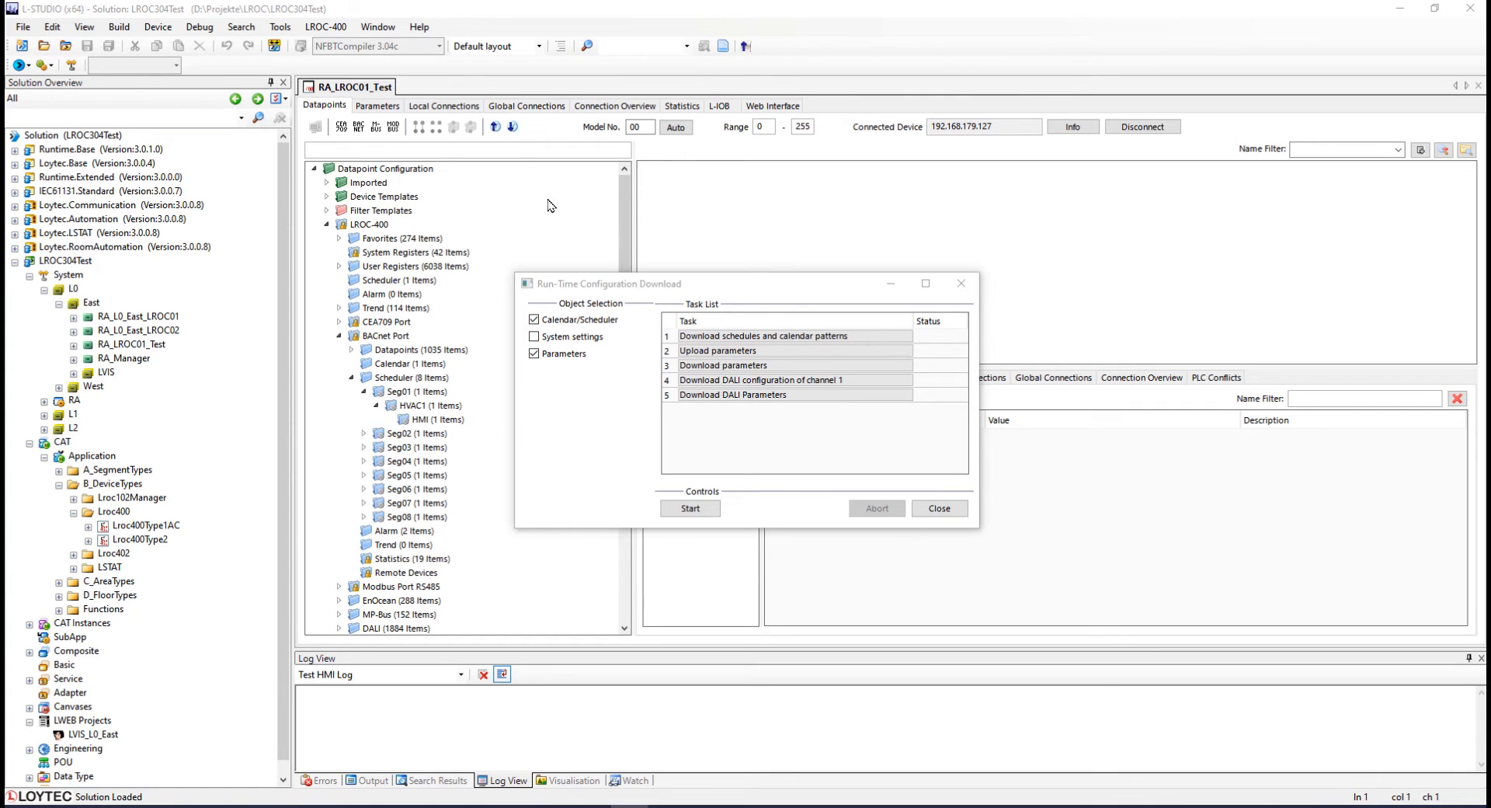
left_click(690, 508)
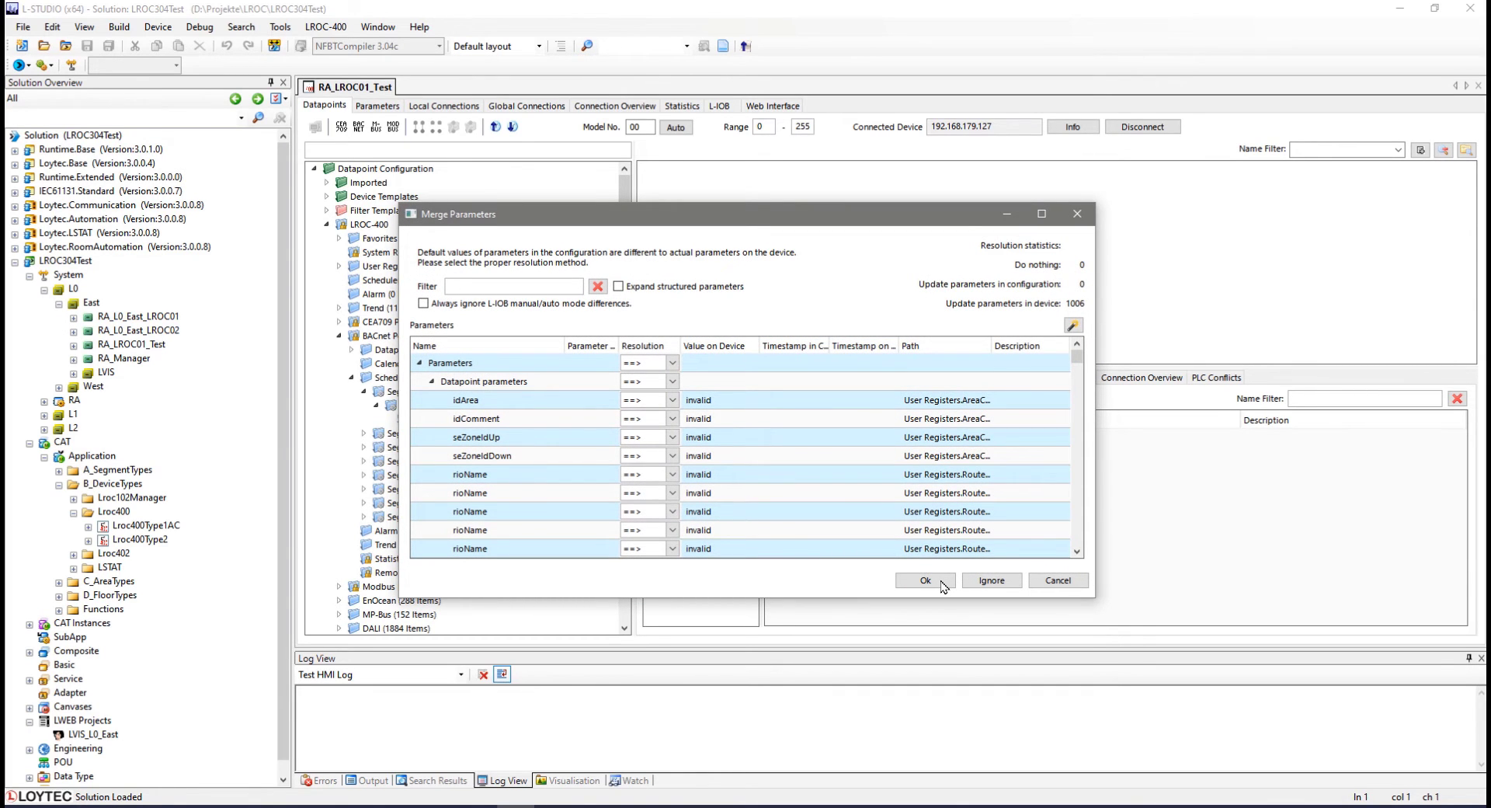
left_click(941, 582)
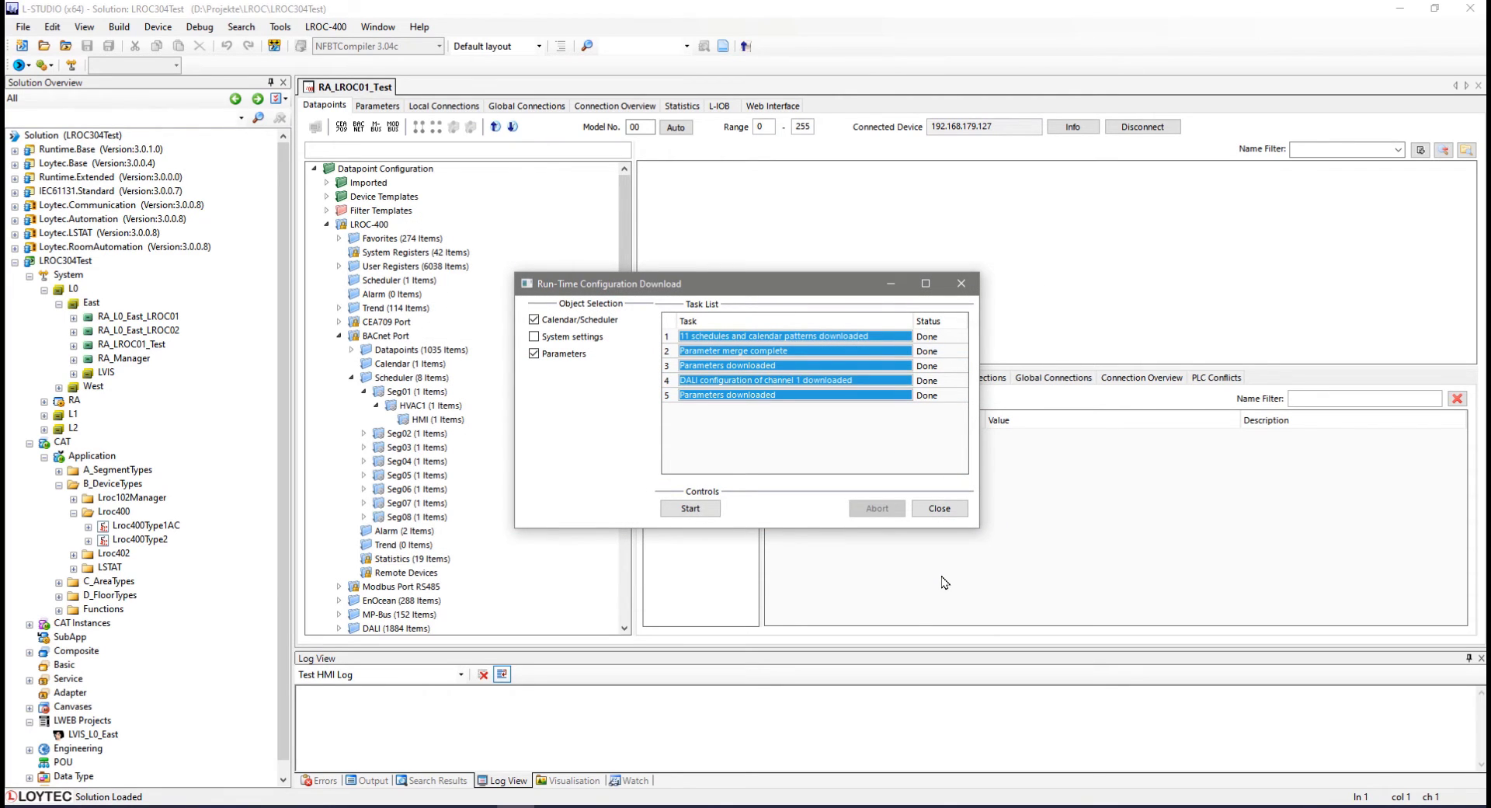
left_click(938, 509)
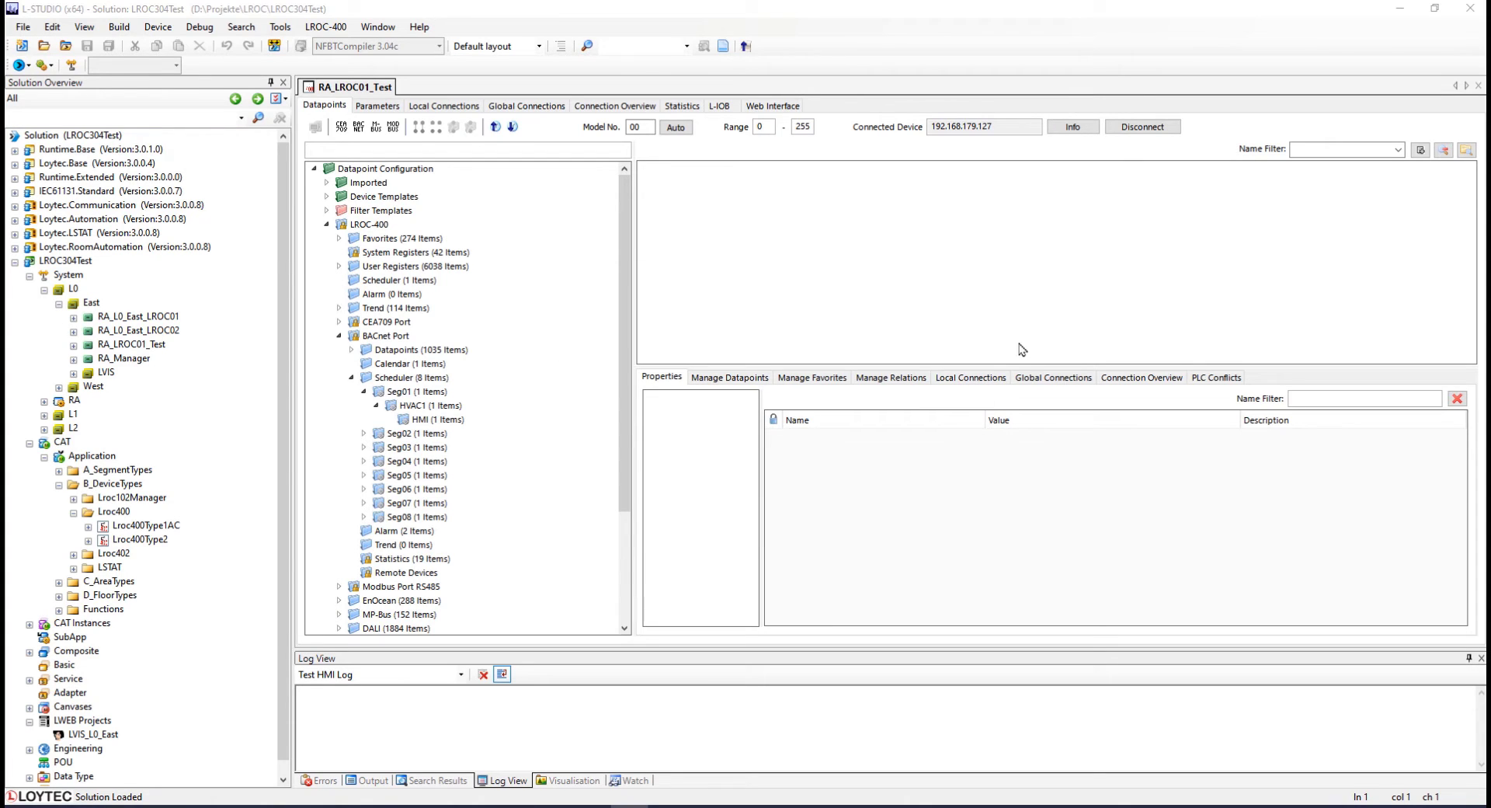
left_click(1168, 131)
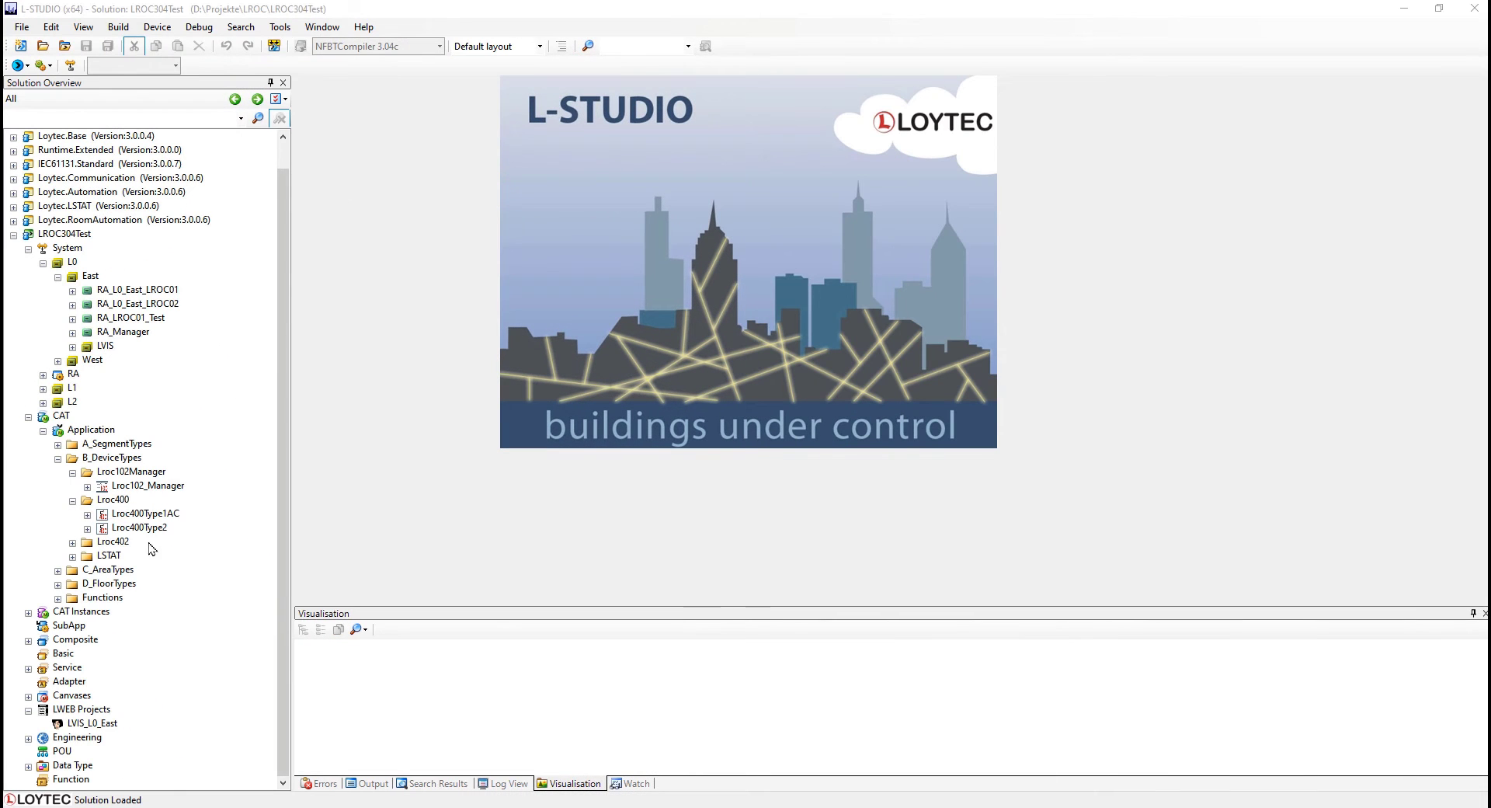
Open the sbMobileFullL visualization under Functions > Modules > Sunblind > HMI in the symbol editor.
left_click(101, 597)
left_click(58, 598)
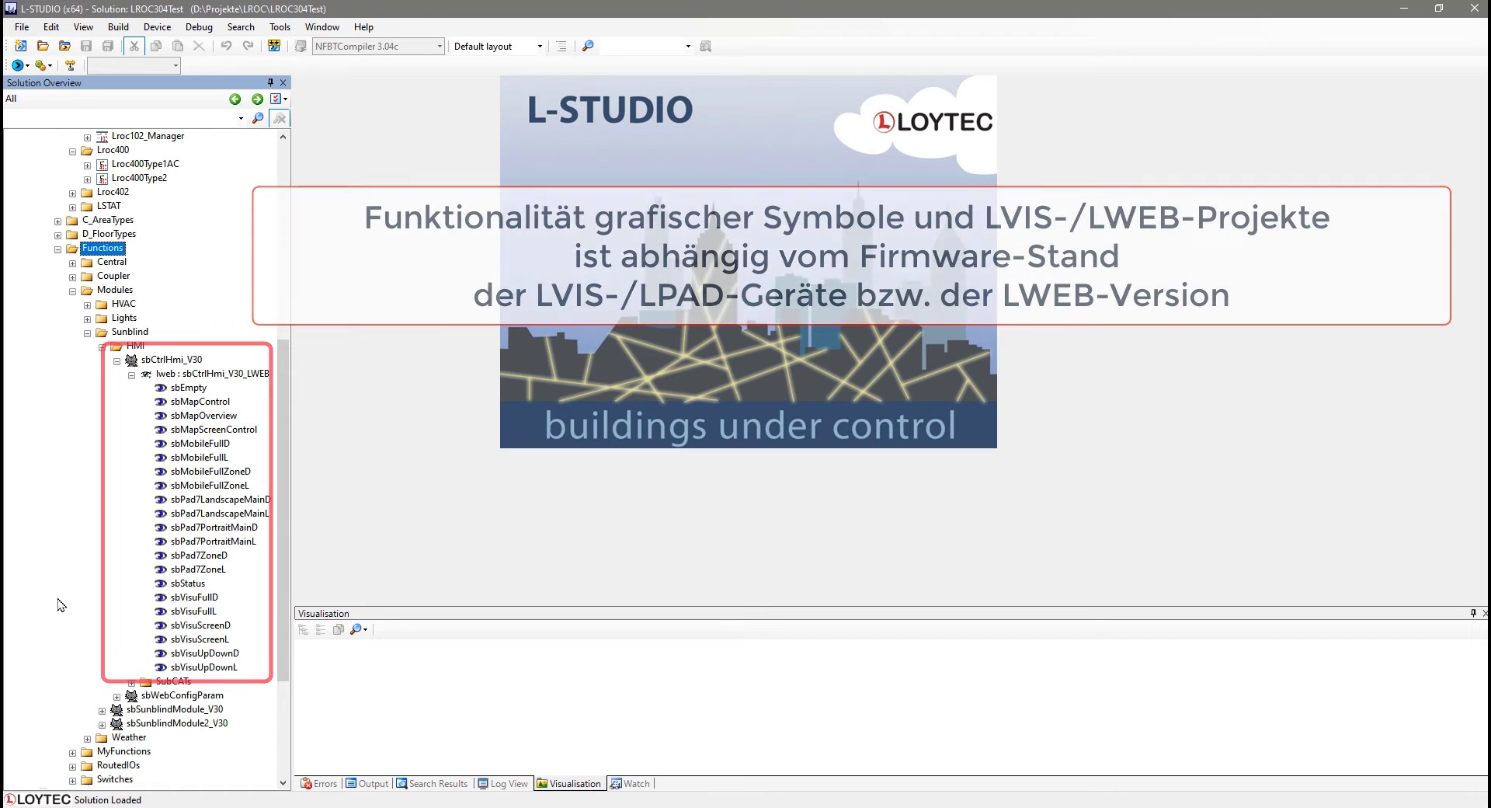
double_click(202, 458)
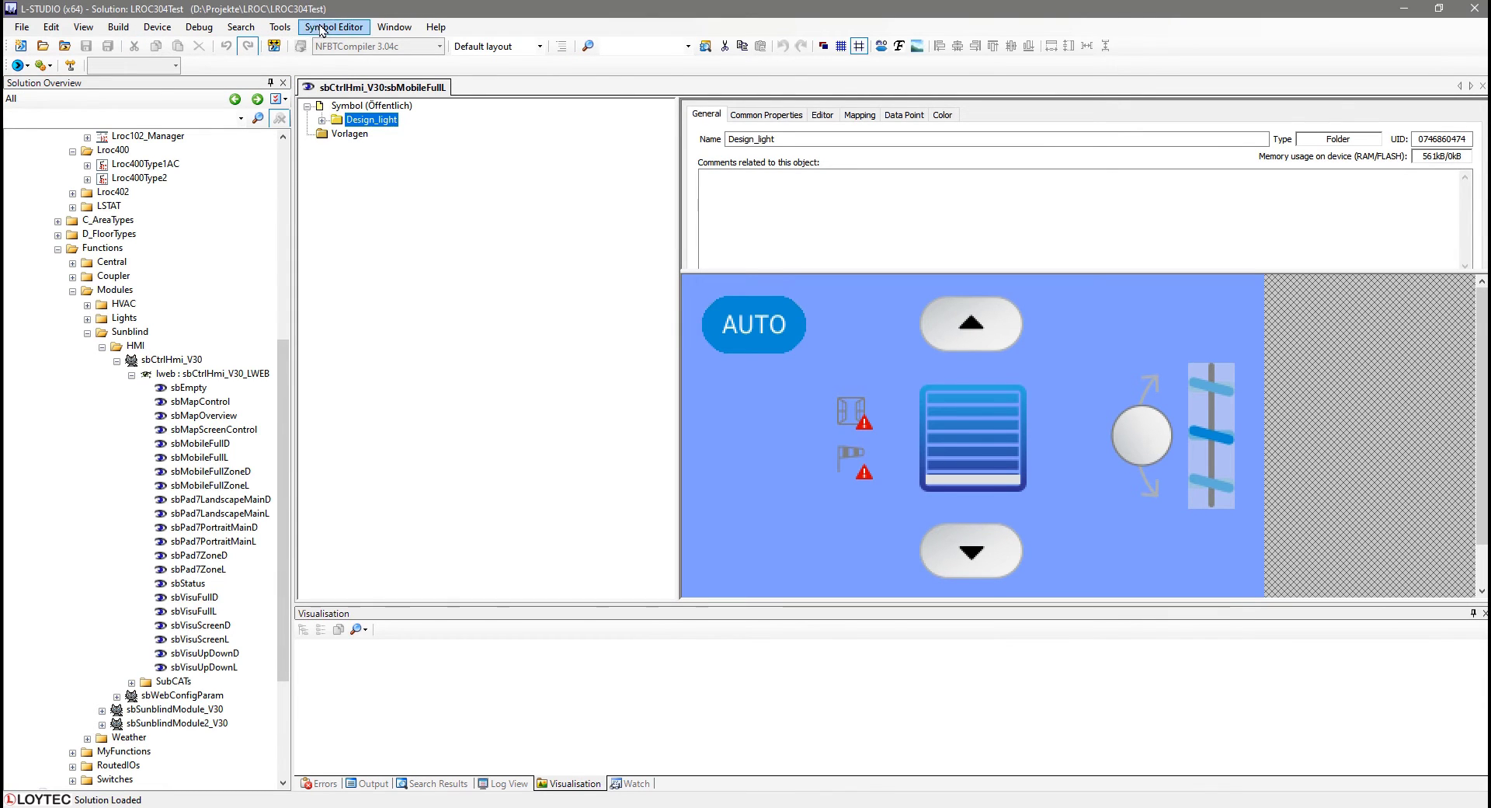
Open the About dialog to check the L-STUDIO version.
left_click(334, 27)
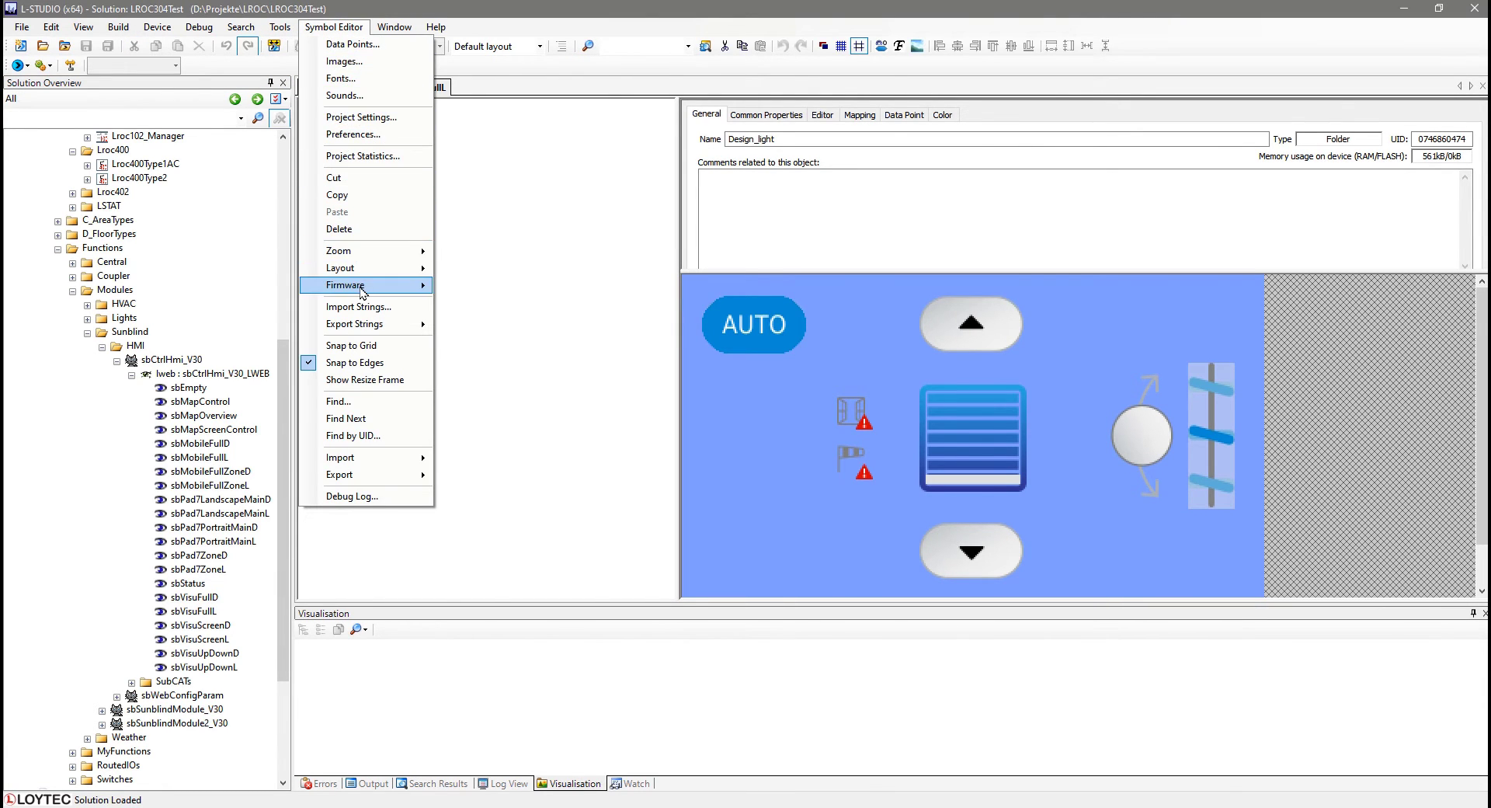
mouse_move(363, 286)
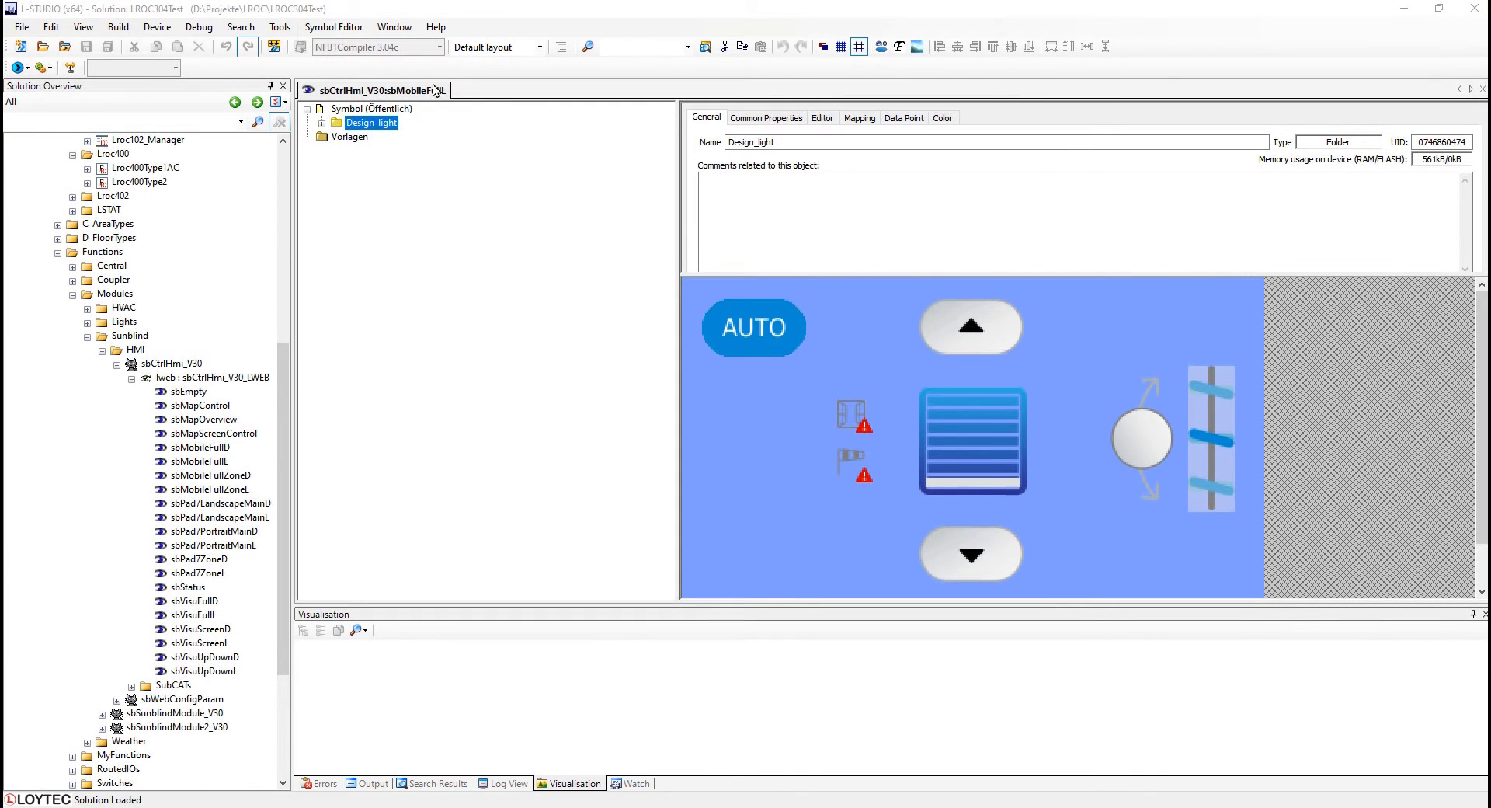
left_click(437, 28)
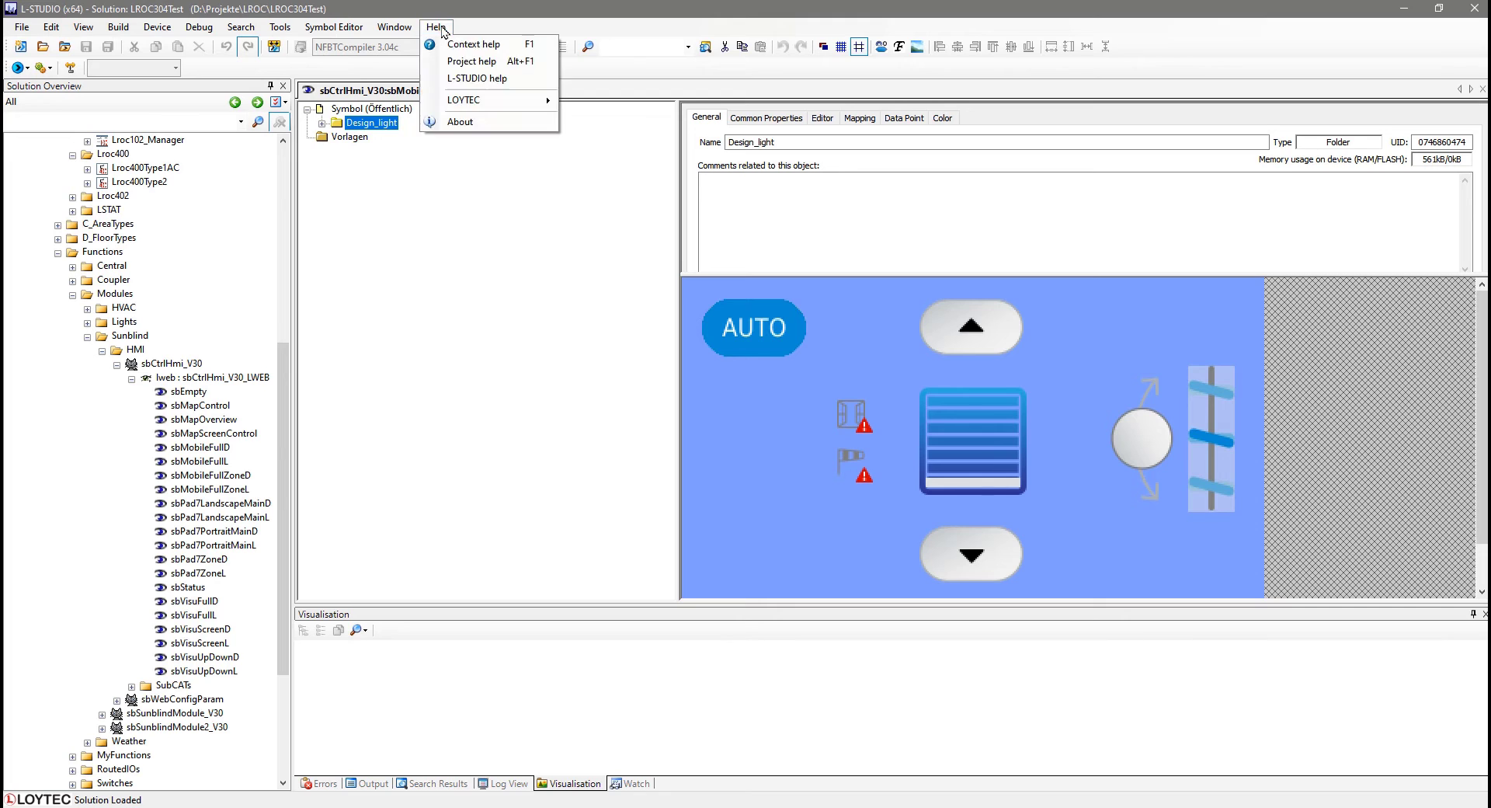
left_click(506, 122)
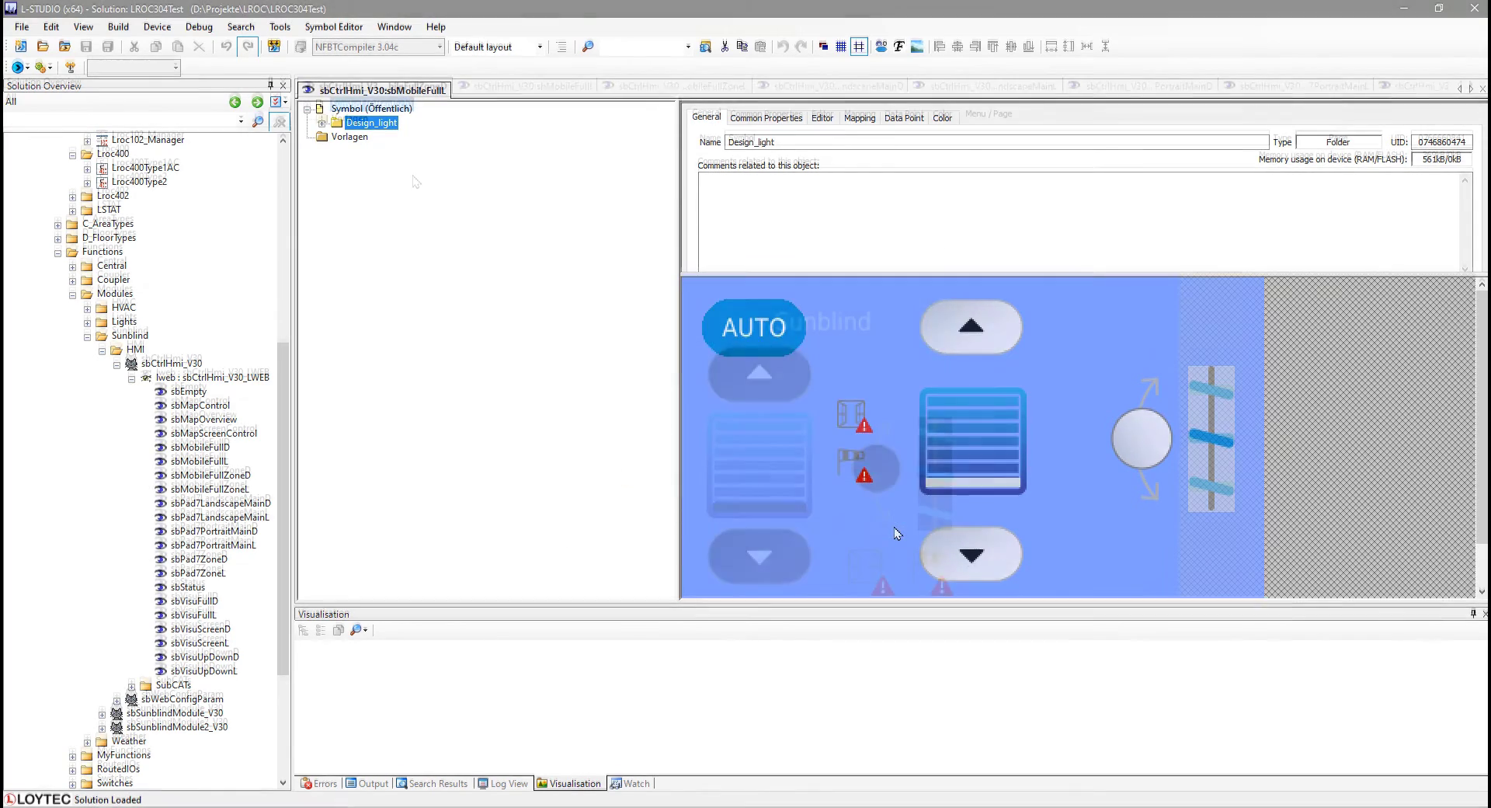
Set the sbMobileFullZoneD page's target firmware to V7.4 / LWEB 3.8 and save it.
left_click(334, 26)
left_click(86, 46)
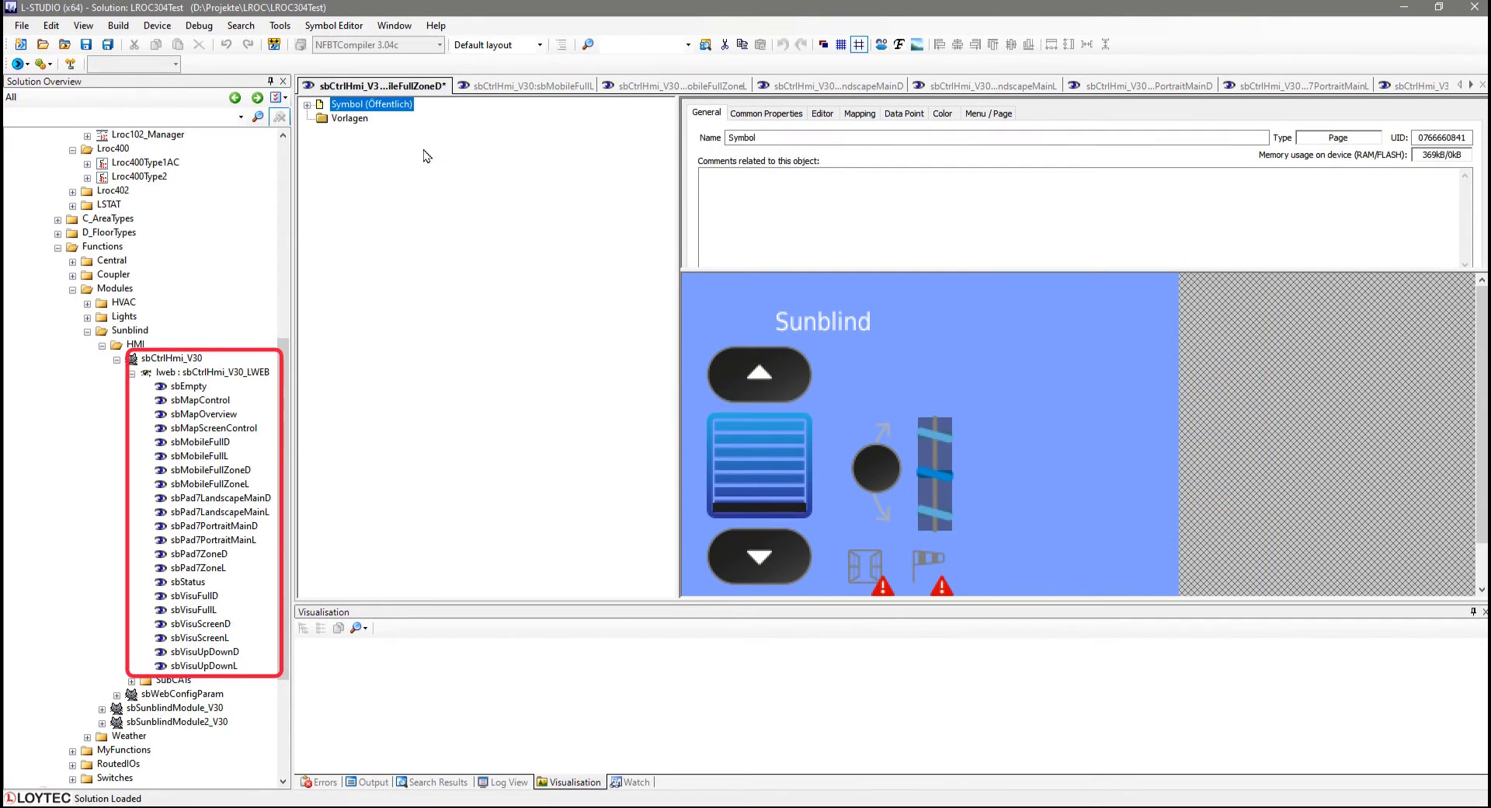
Switch to sbMobileFullL, set its target firmware to V7.4 / LWEB 3.8 and save it.
left_click(524, 86)
left_click(334, 26)
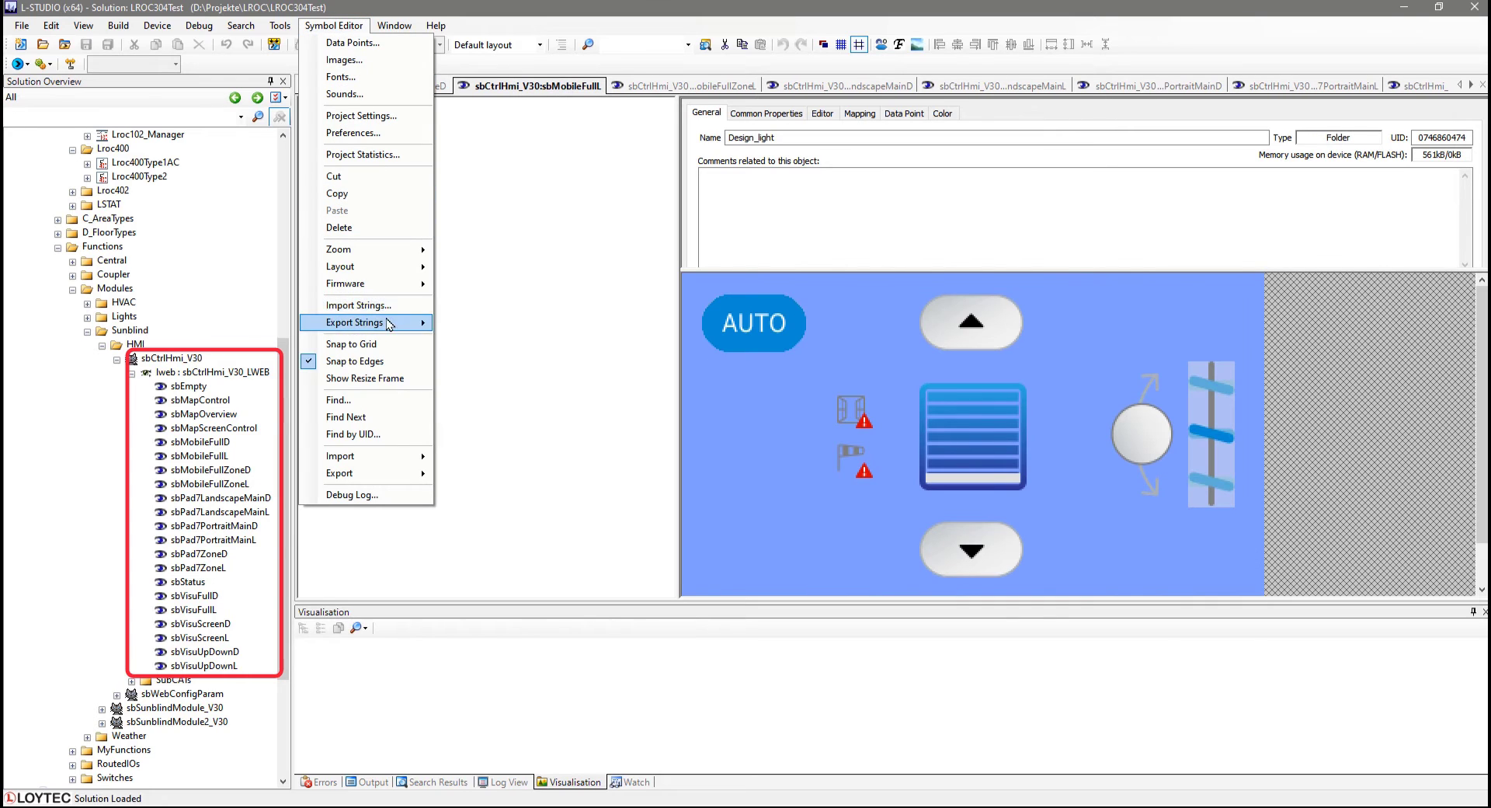
mouse_move(365, 283)
left_click(492, 419)
left_click(86, 45)
Switch to sbMobileFullZoneL, set its target firmware to V7.4 / LWEB 3.8 and save it.
left_click(660, 86)
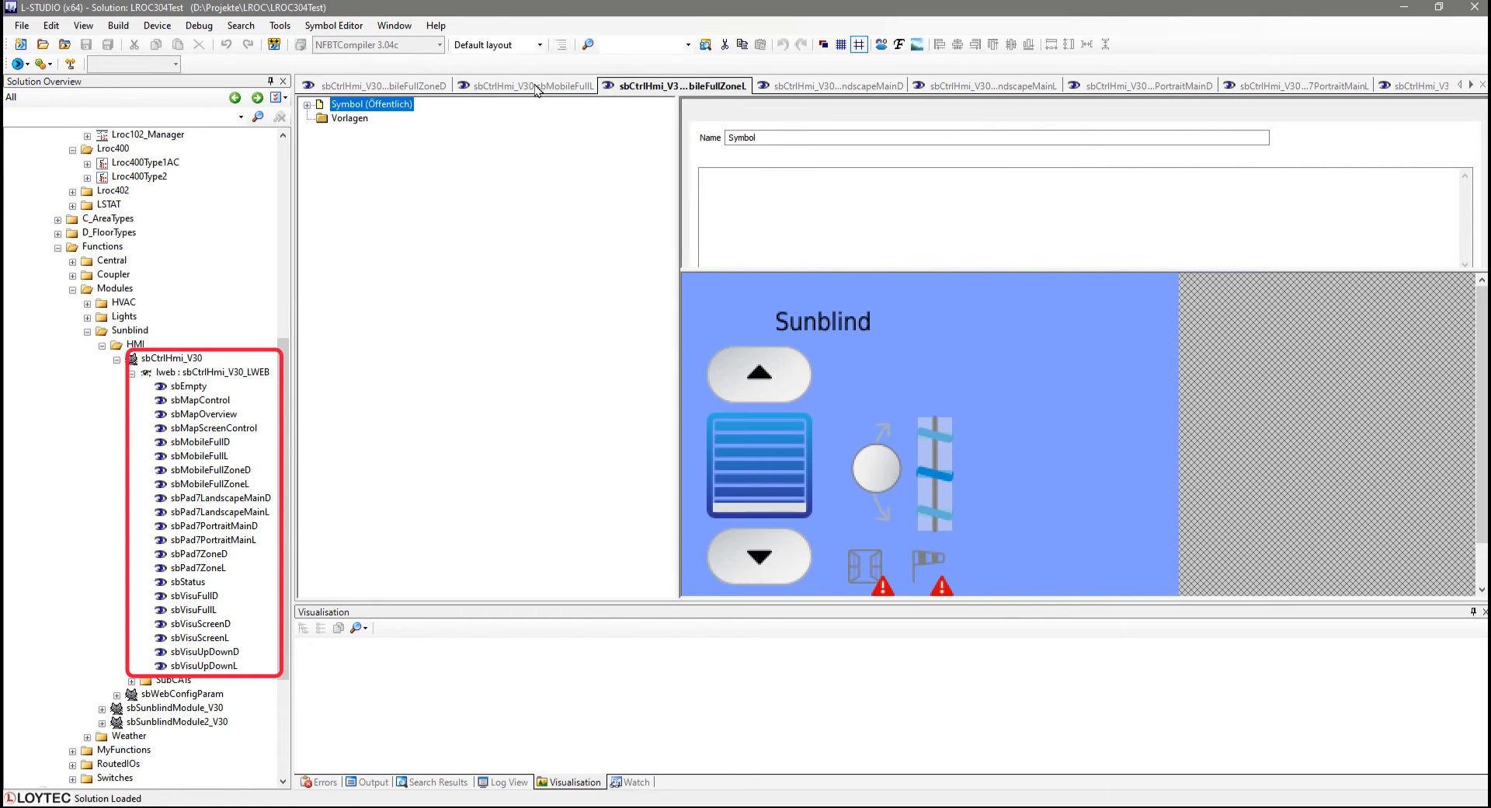
left_click(334, 26)
left_click(481, 418)
left_click(86, 45)
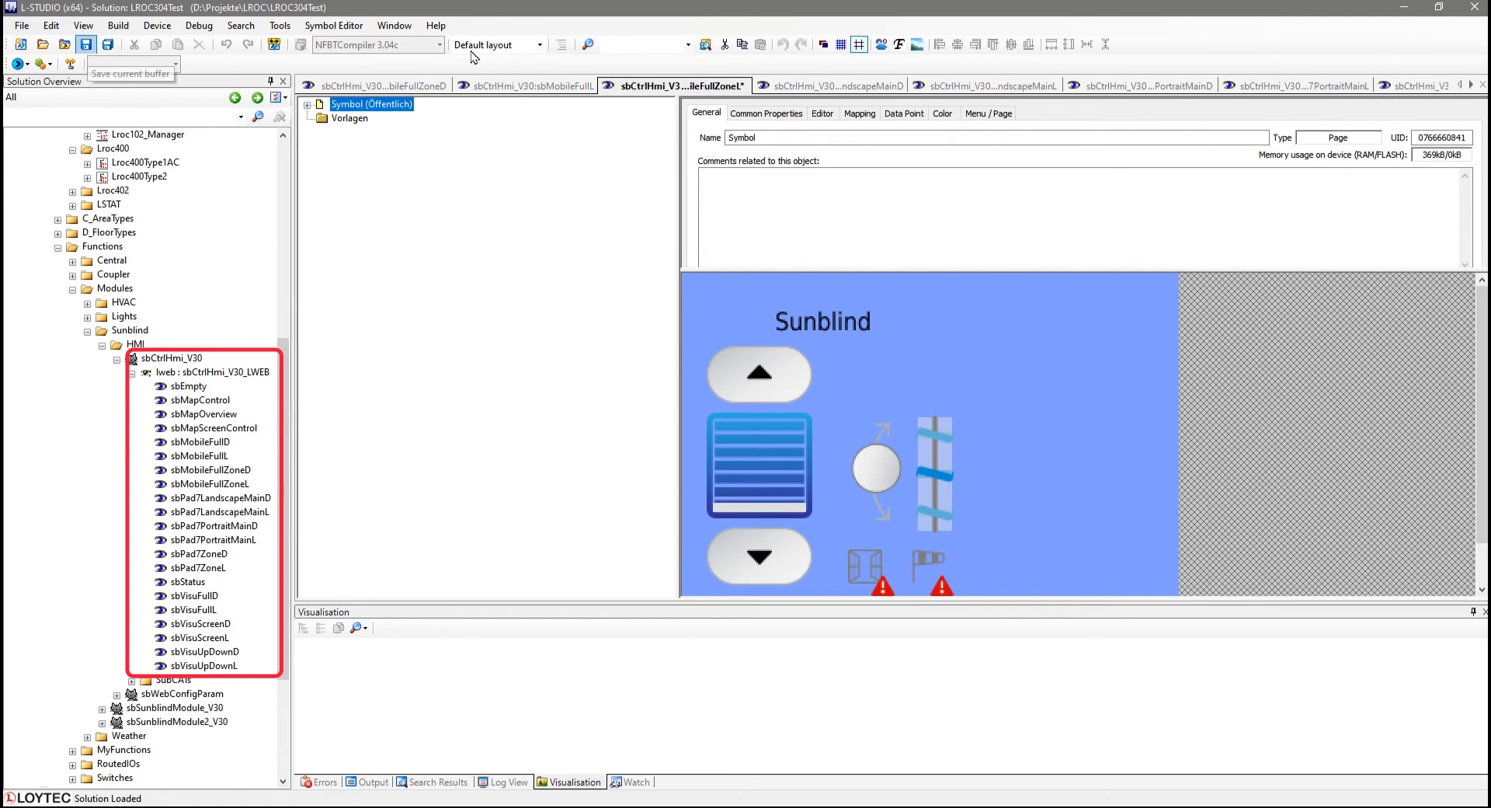
Switch to sbPad7LandscapeMainD, set its target firmware to V7.4 / LWEB 3.8 and save it.
left_click(823, 86)
left_click(332, 30)
left_click(481, 418)
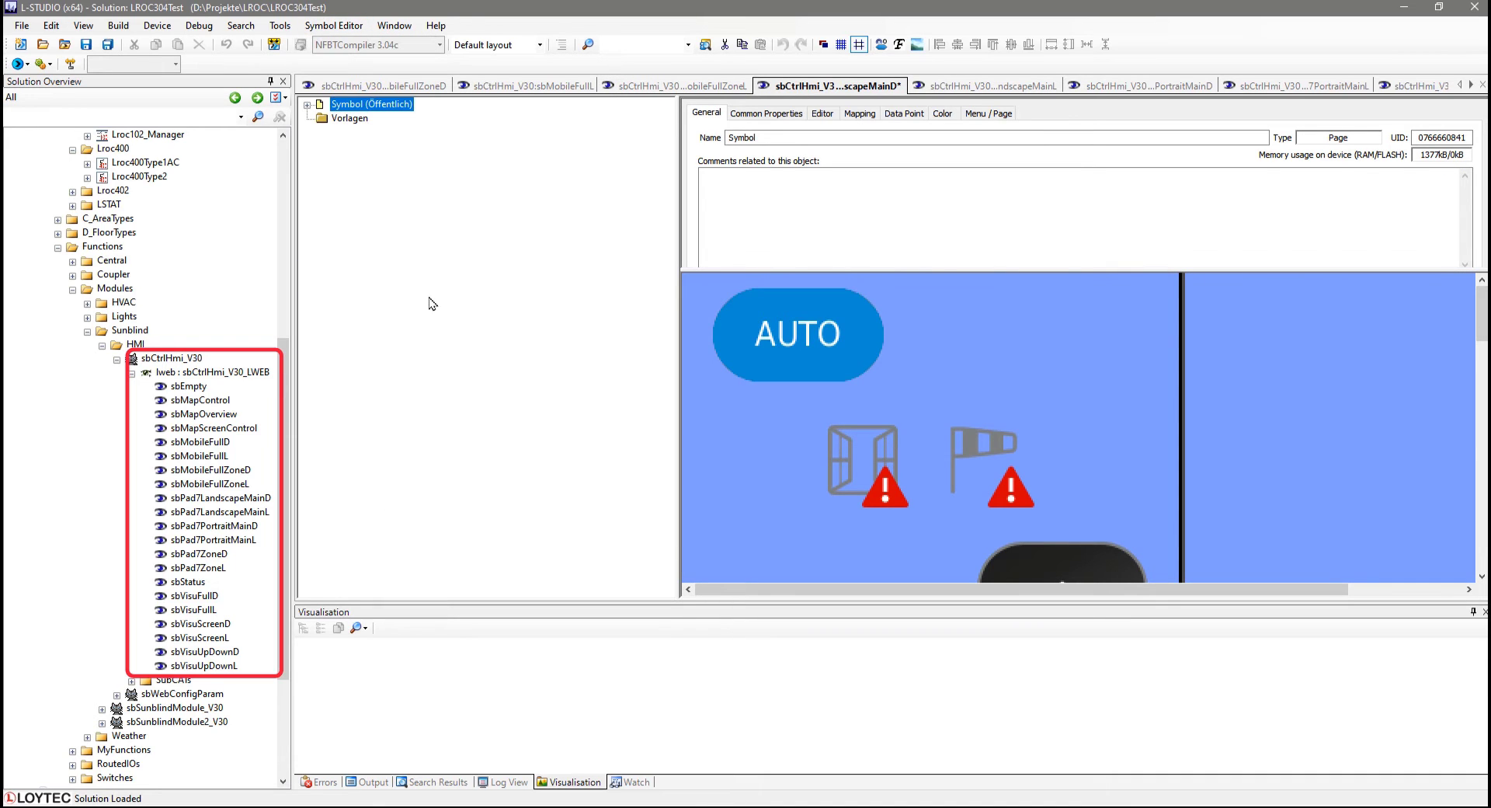
left_click(89, 45)
Switch to sbPad7LandscapeMainL, set its target firmware to V7.4 / LWEB 3.8 and save it.
left_click(986, 86)
left_click(333, 26)
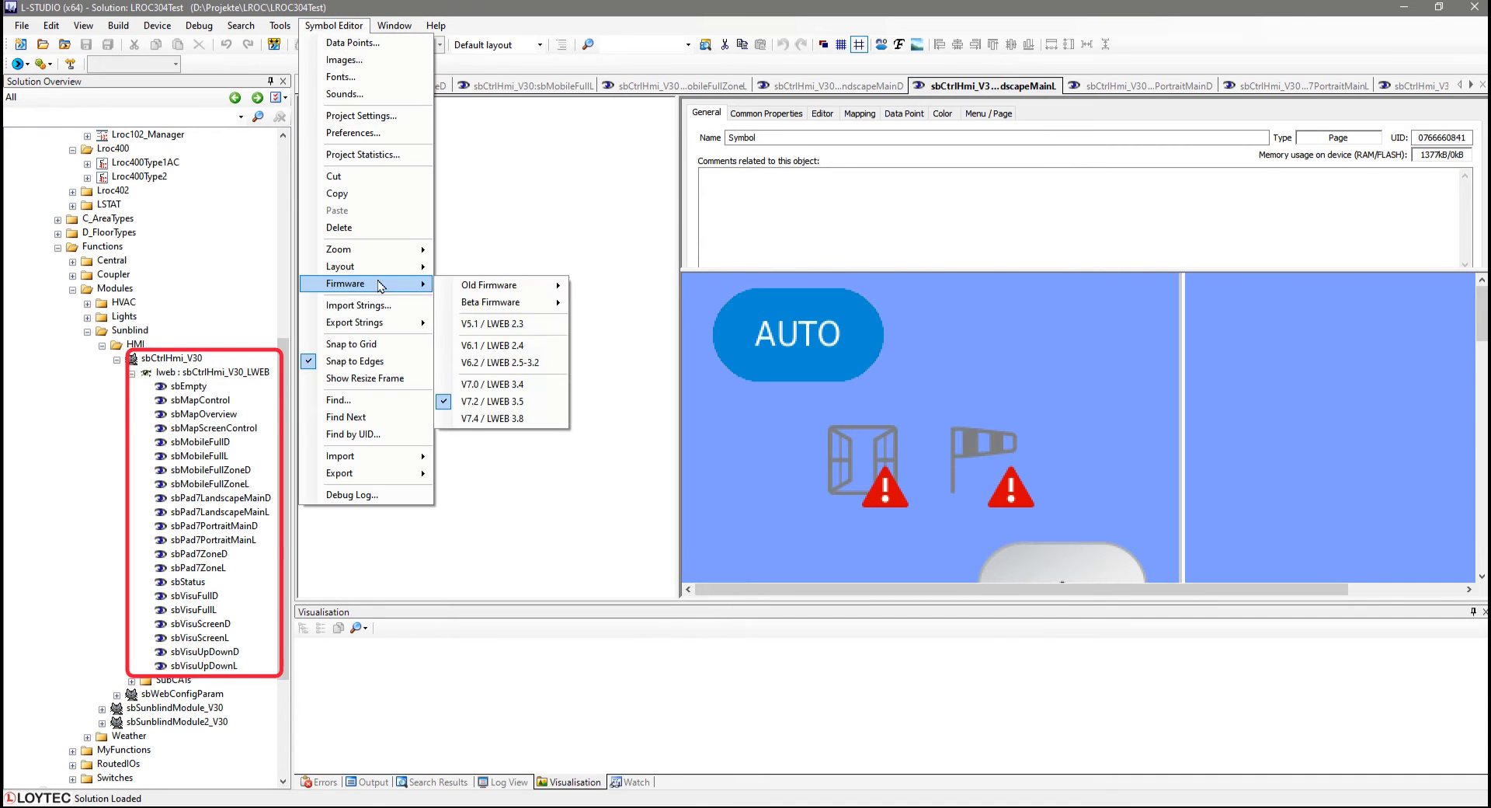
left_click(482, 420)
left_click(86, 46)
Switch to sbPad7PortraitMainD, set its target firmware to V7.4 / LWEB 3.8 and save it.
left_click(1141, 86)
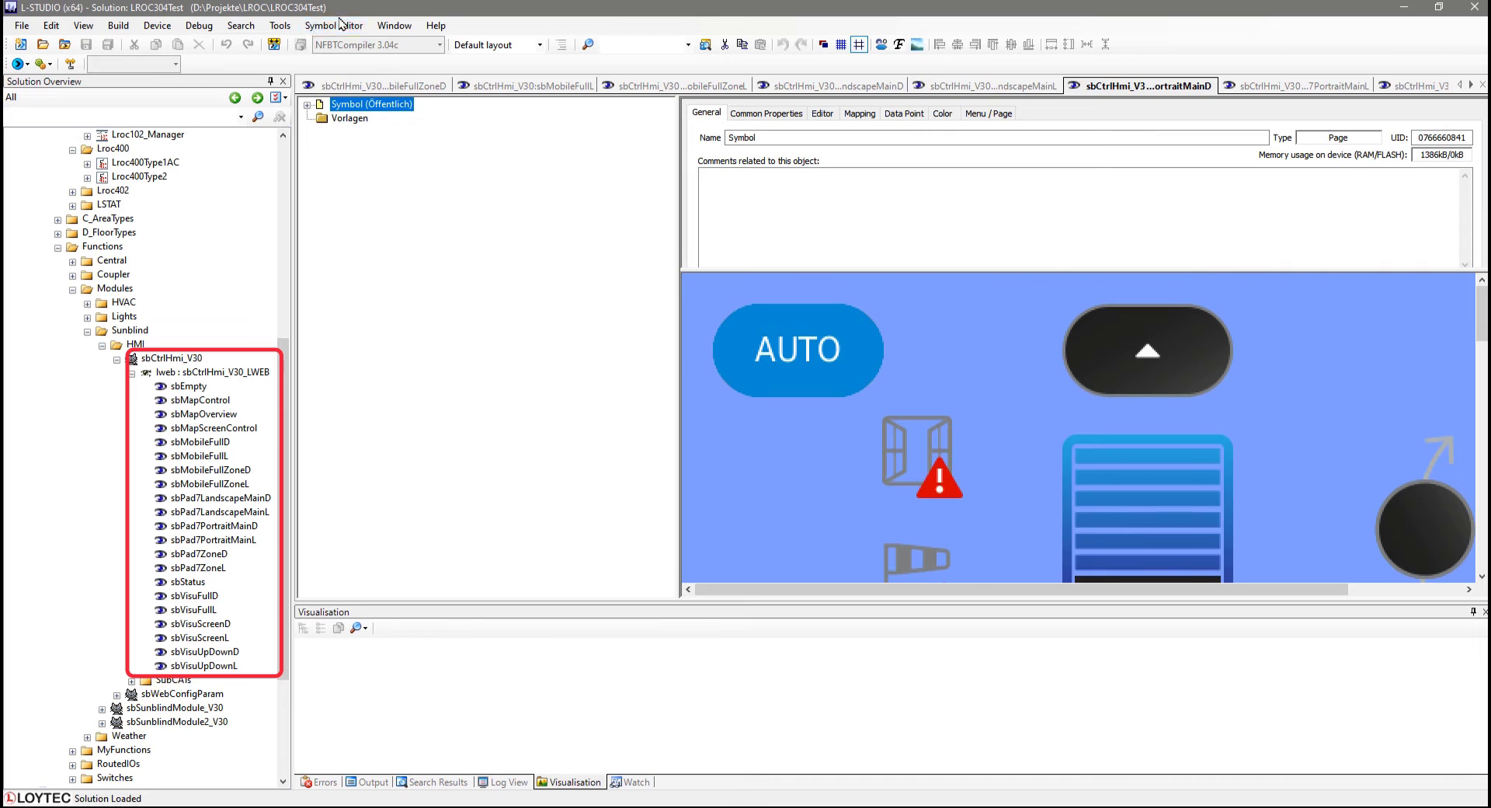
left_click(334, 25)
mouse_move(370, 286)
left_click(481, 419)
left_click(87, 45)
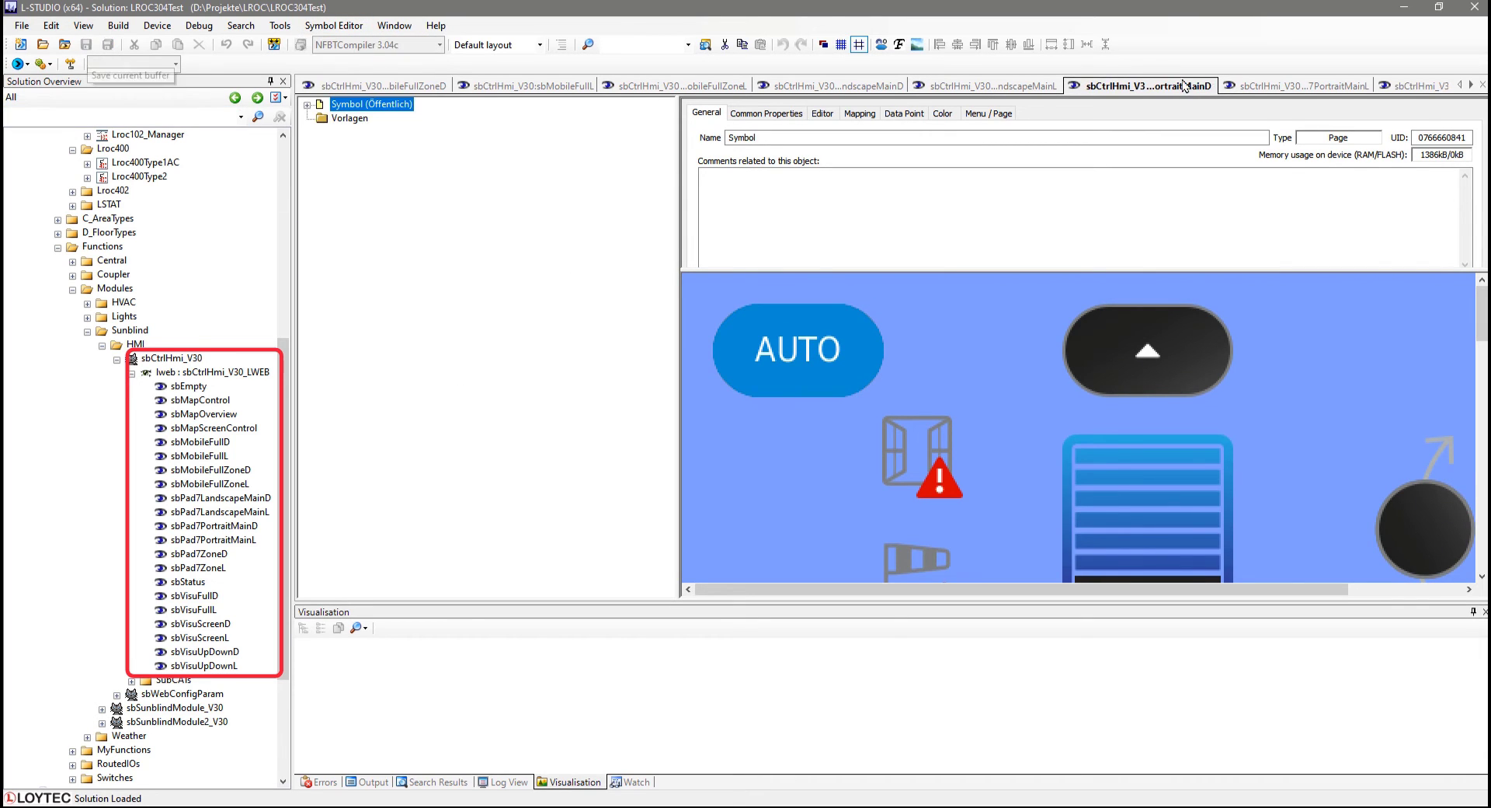
Switch to sbPad7PortraitMainL, set its target firmware to V7.4 / LWEB 3.8 and save it.
left_click(1297, 86)
left_click(352, 30)
left_click(517, 416)
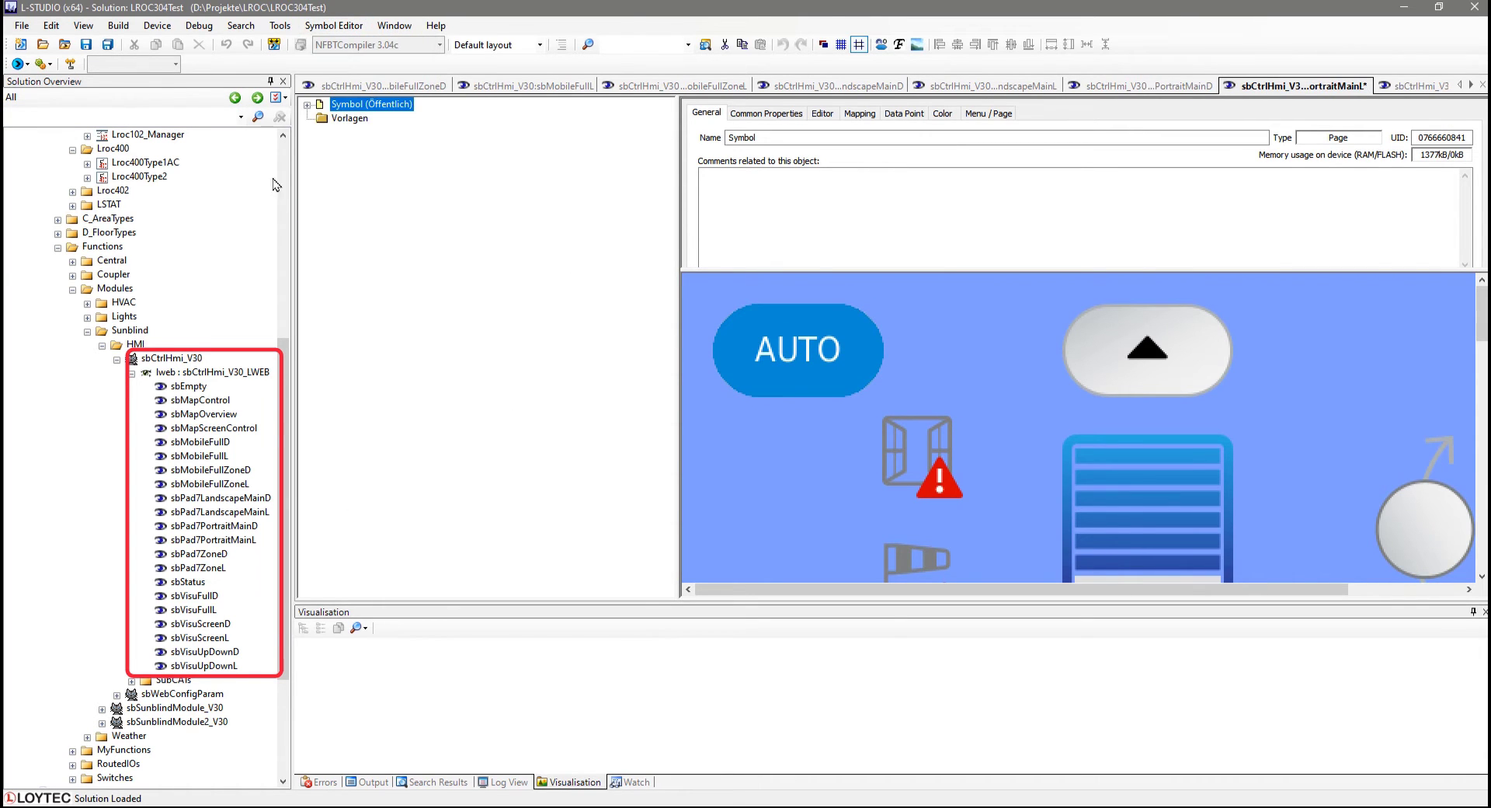
left_click(87, 45)
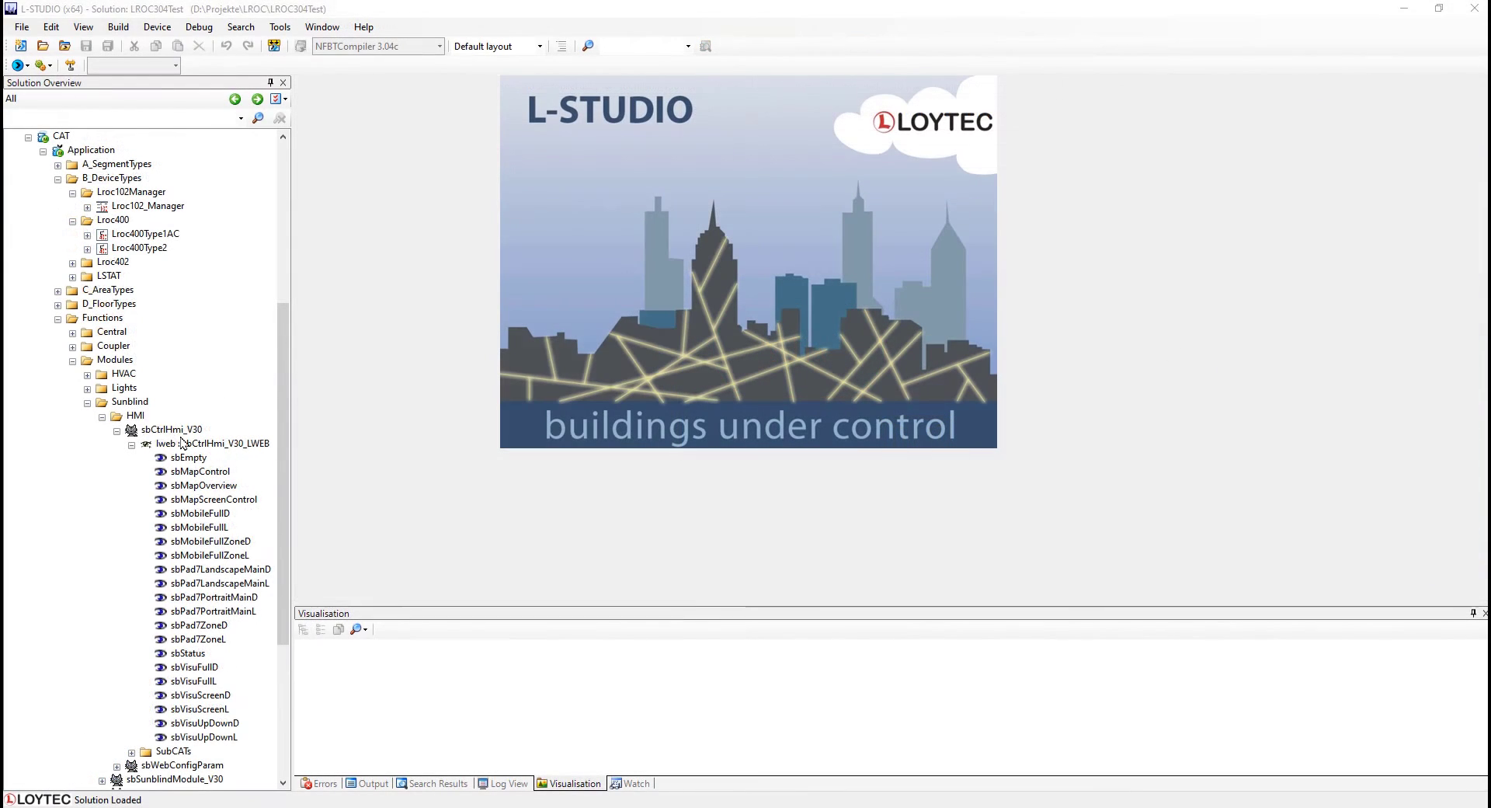
Apply Support newest LVIS features to the sbCtrlHmi_V30 visualization under Sunblind > HMI.
right_click(176, 430)
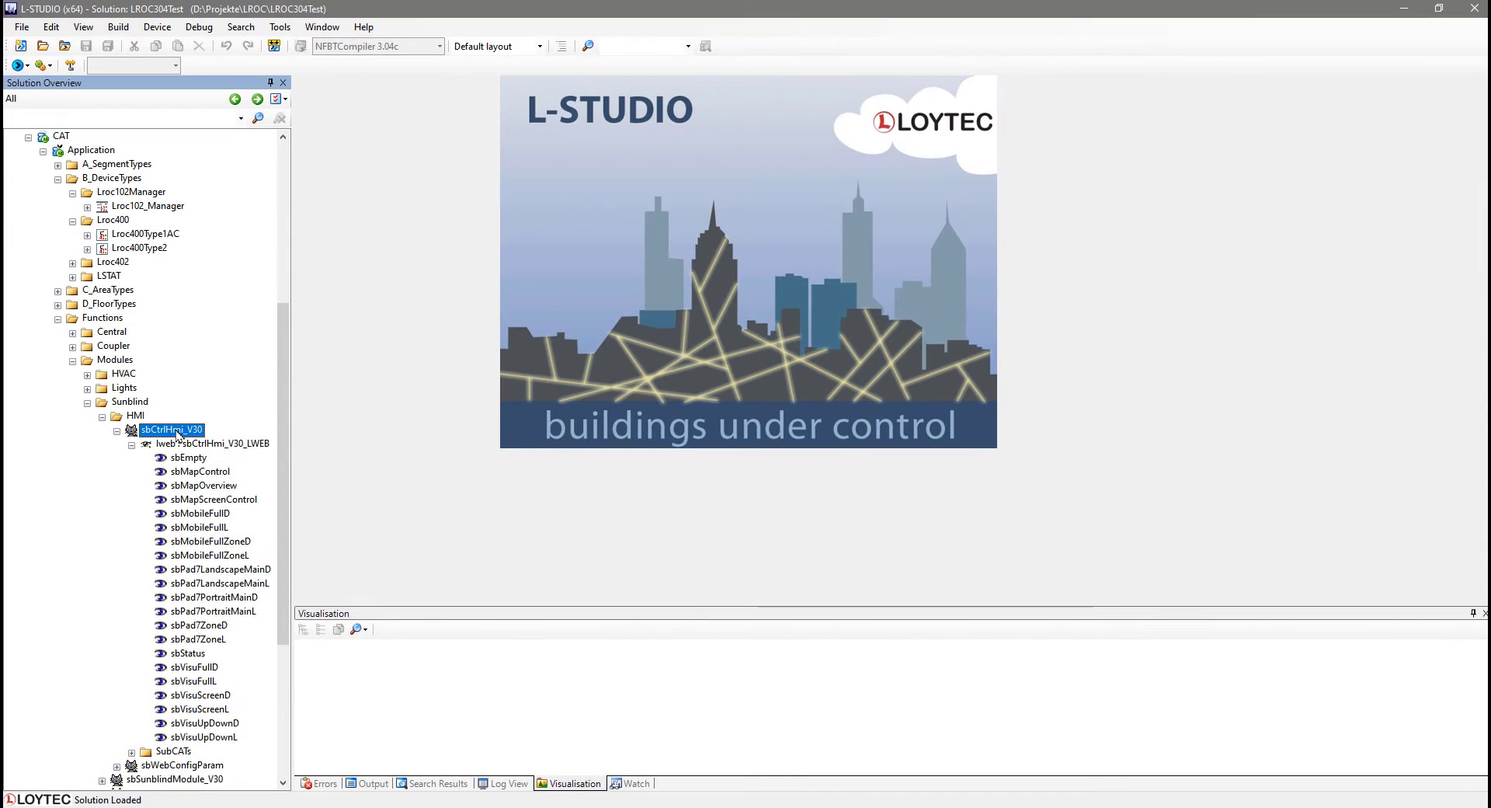
mouse_move(264, 650)
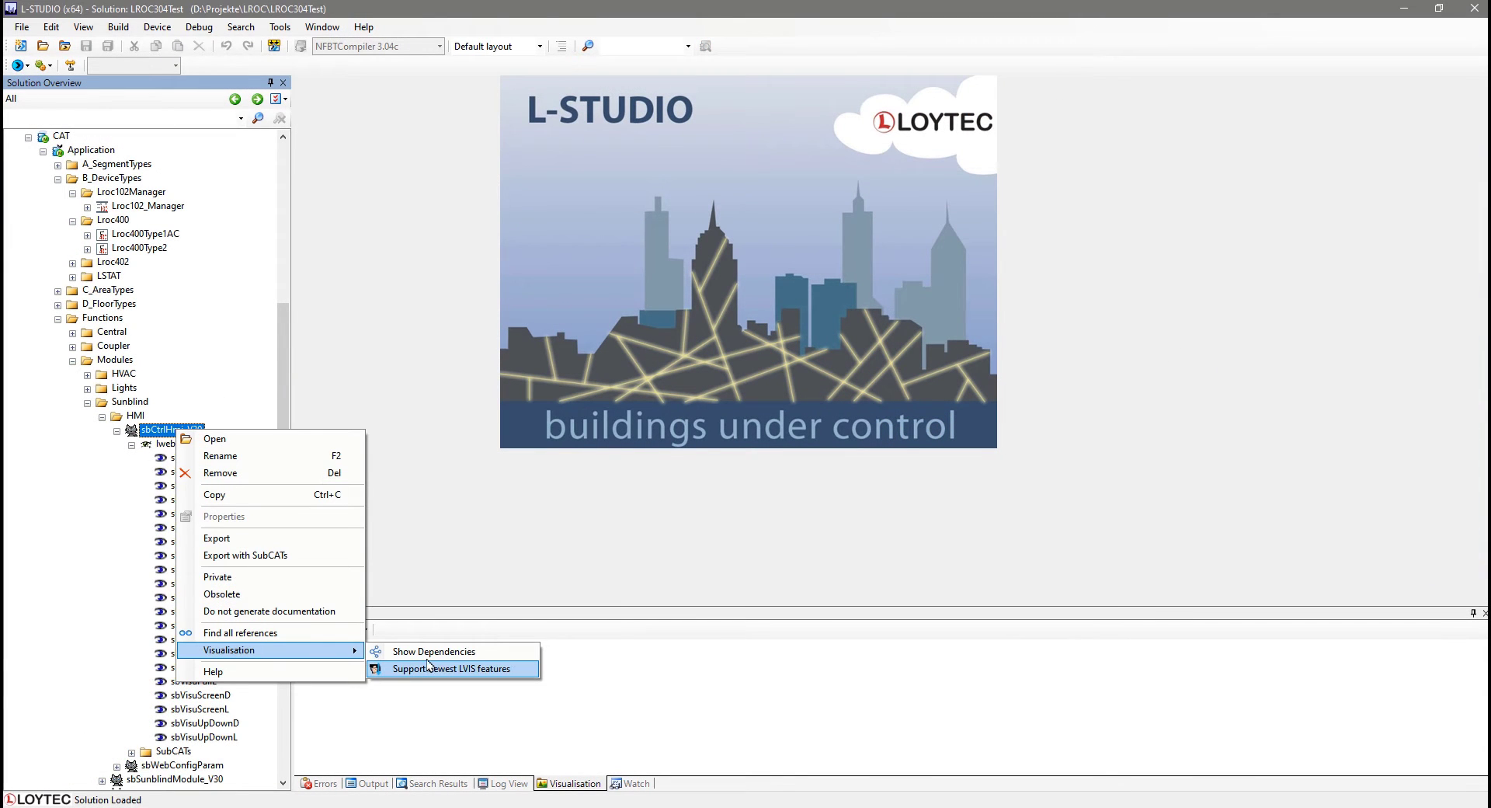
left_click(398, 667)
left_click(108, 321)
right_click(110, 323)
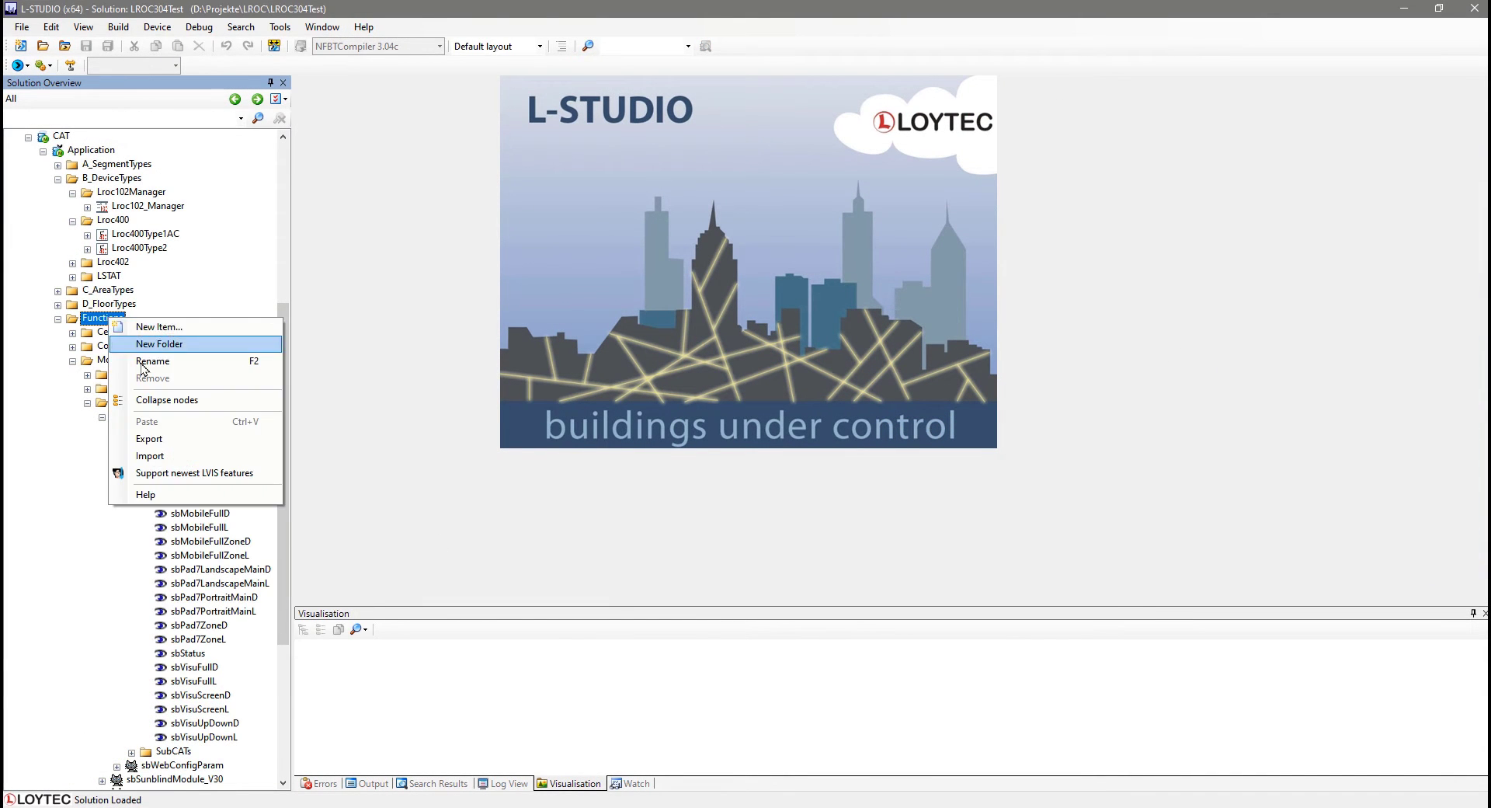
left_click(362, 370)
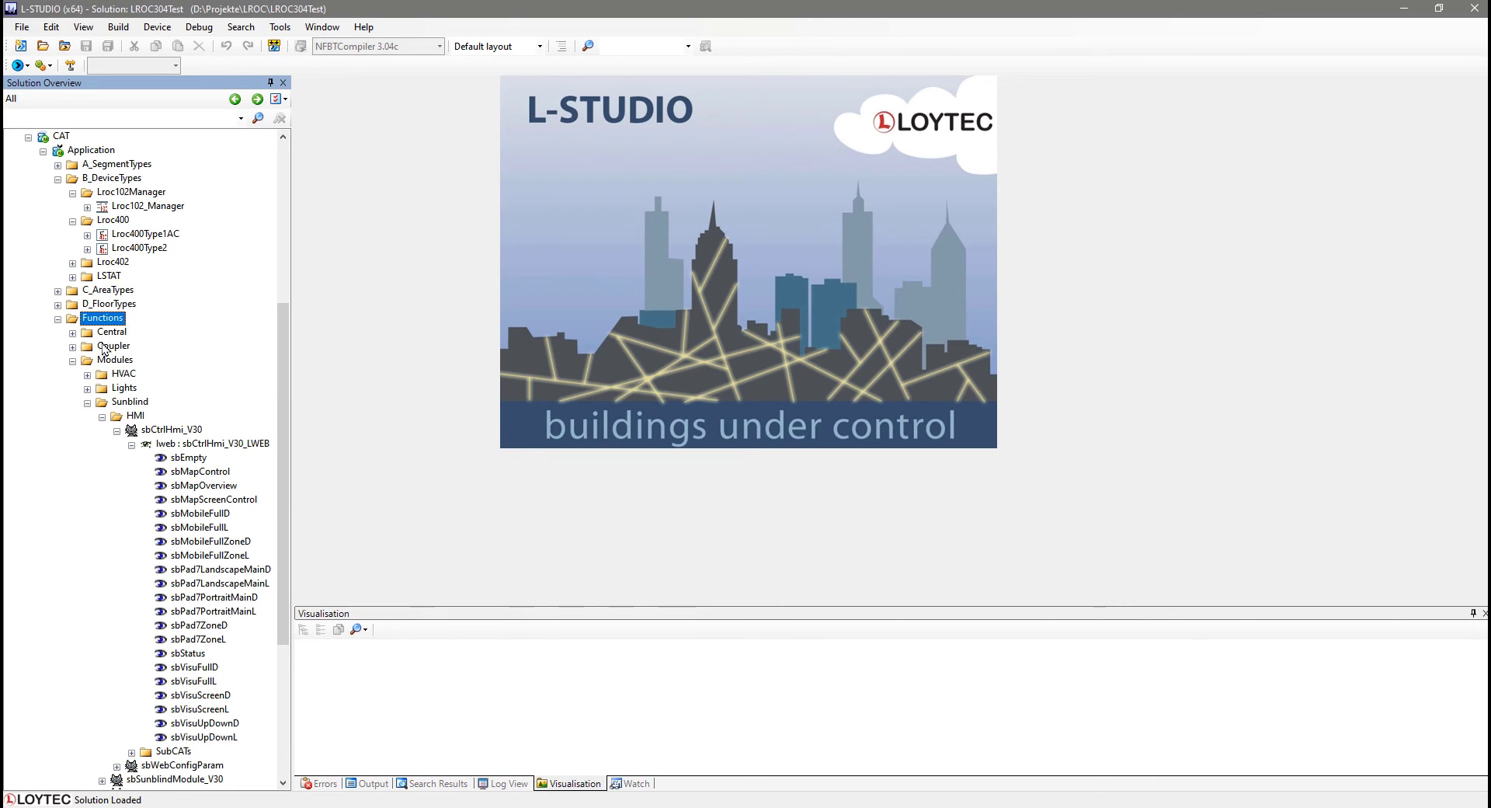
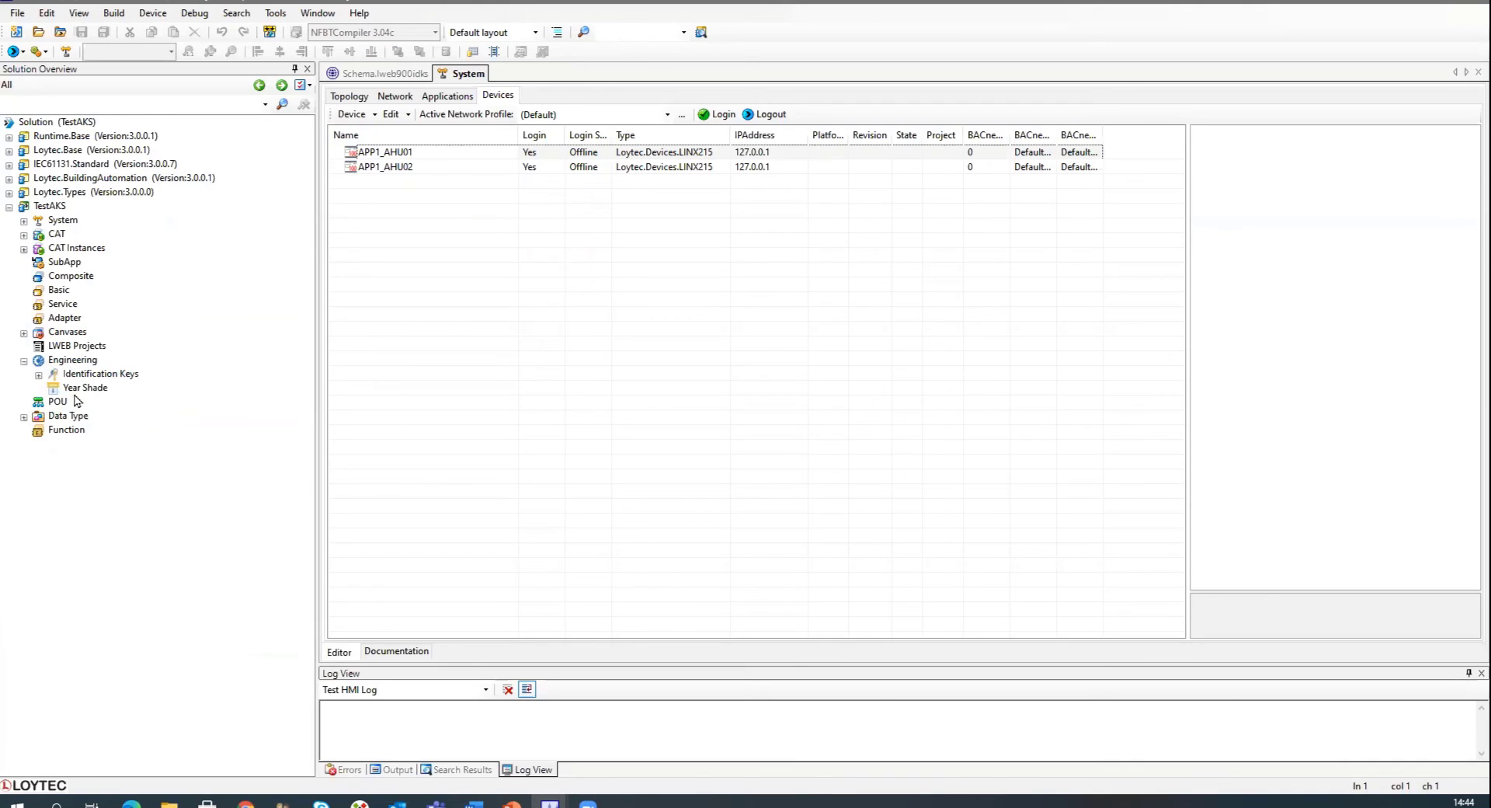
Open the Identification Keys schema and examine the values defined for the Location field.
left_click(87, 376)
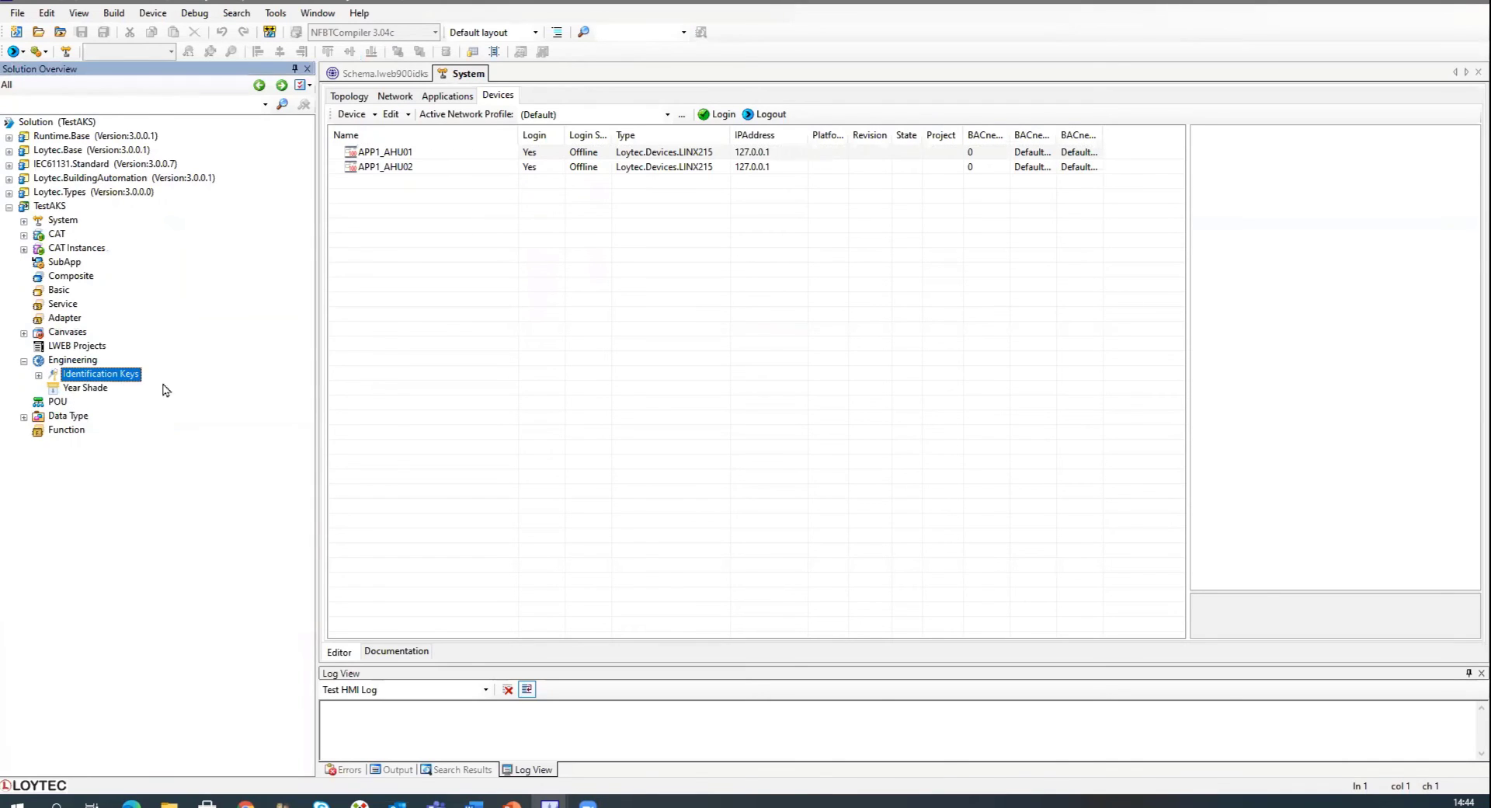
double_click(90, 376)
left_click(365, 75)
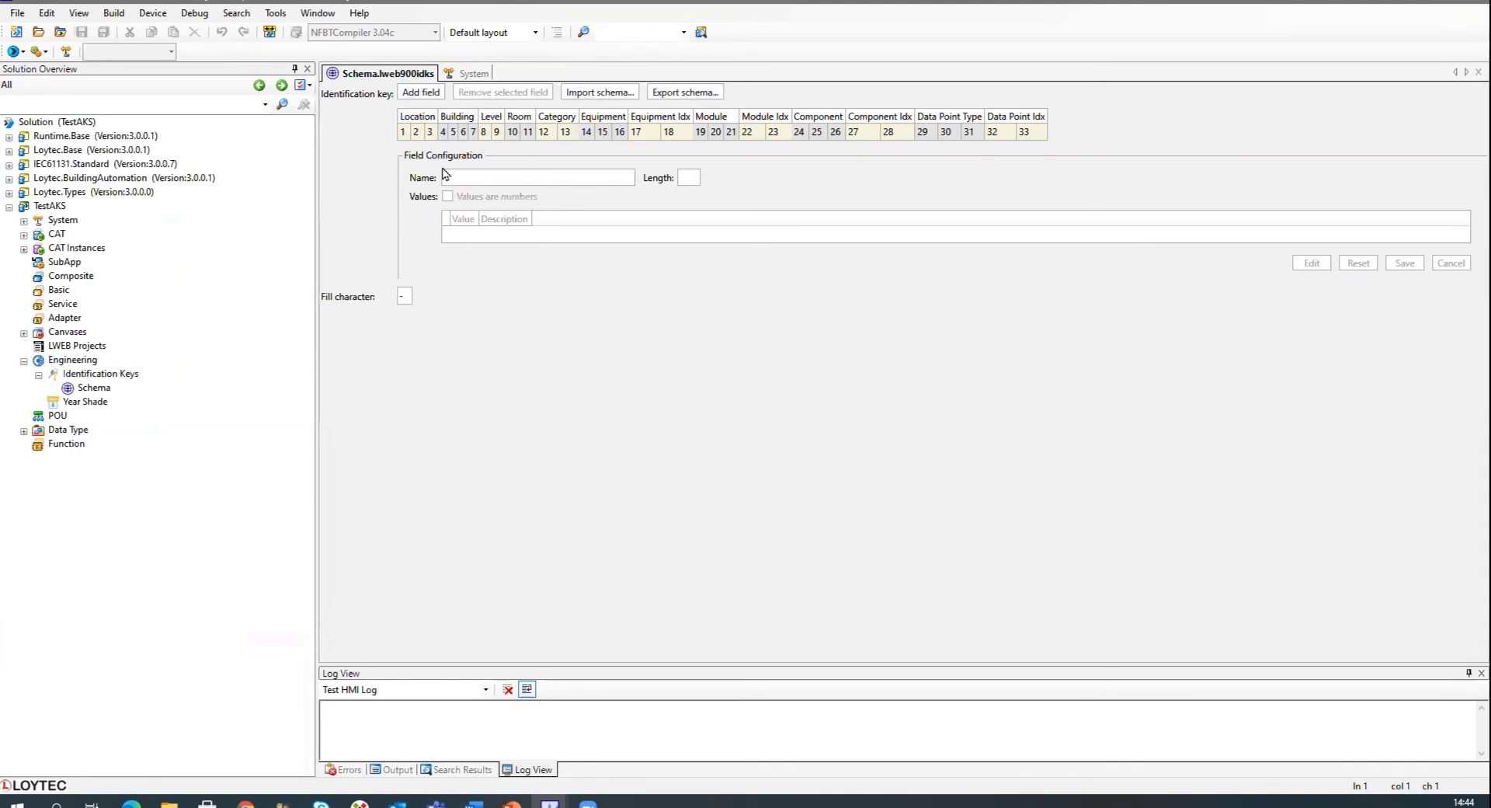
left_click(418, 118)
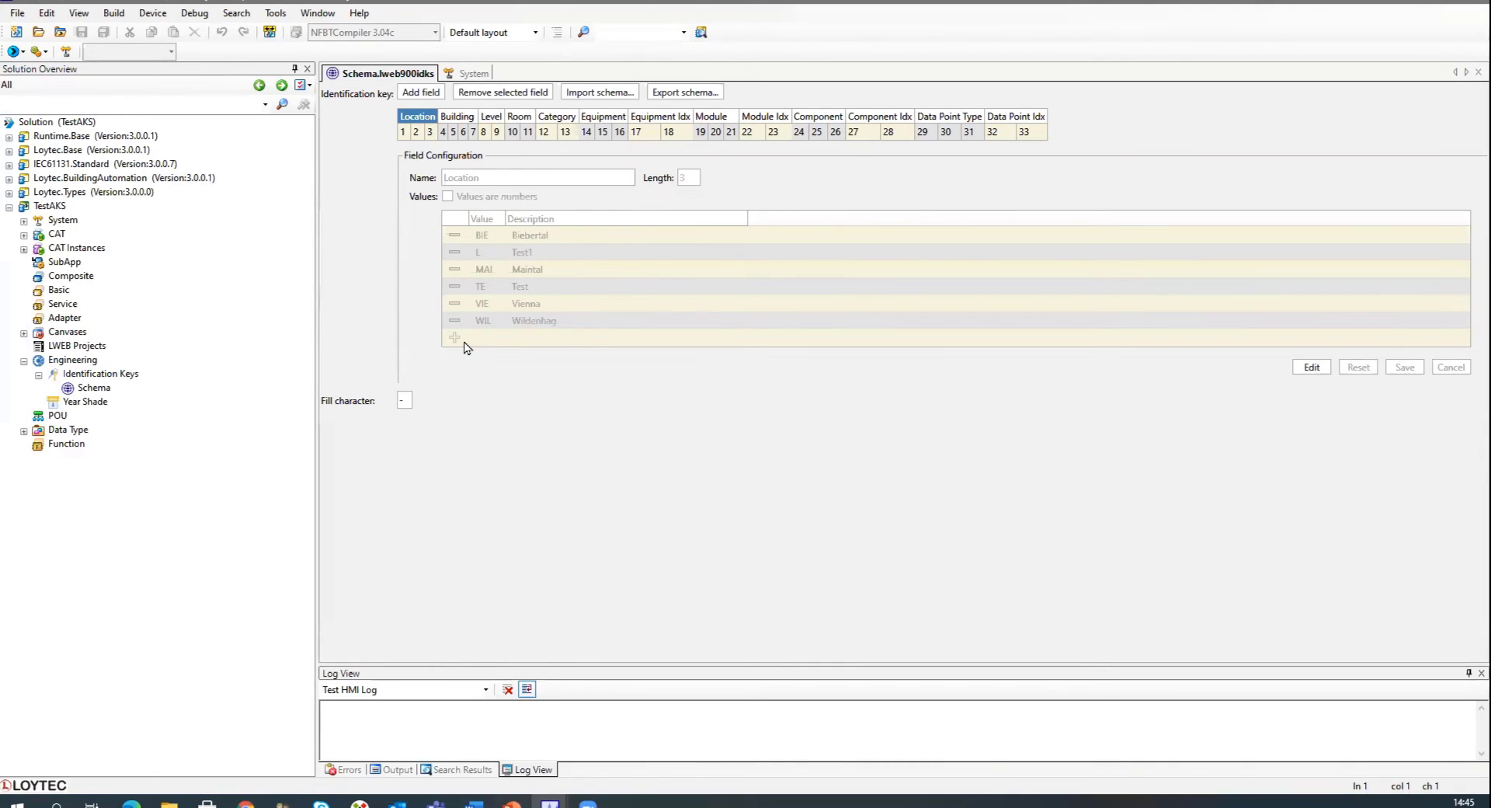
left_click(1310, 368)
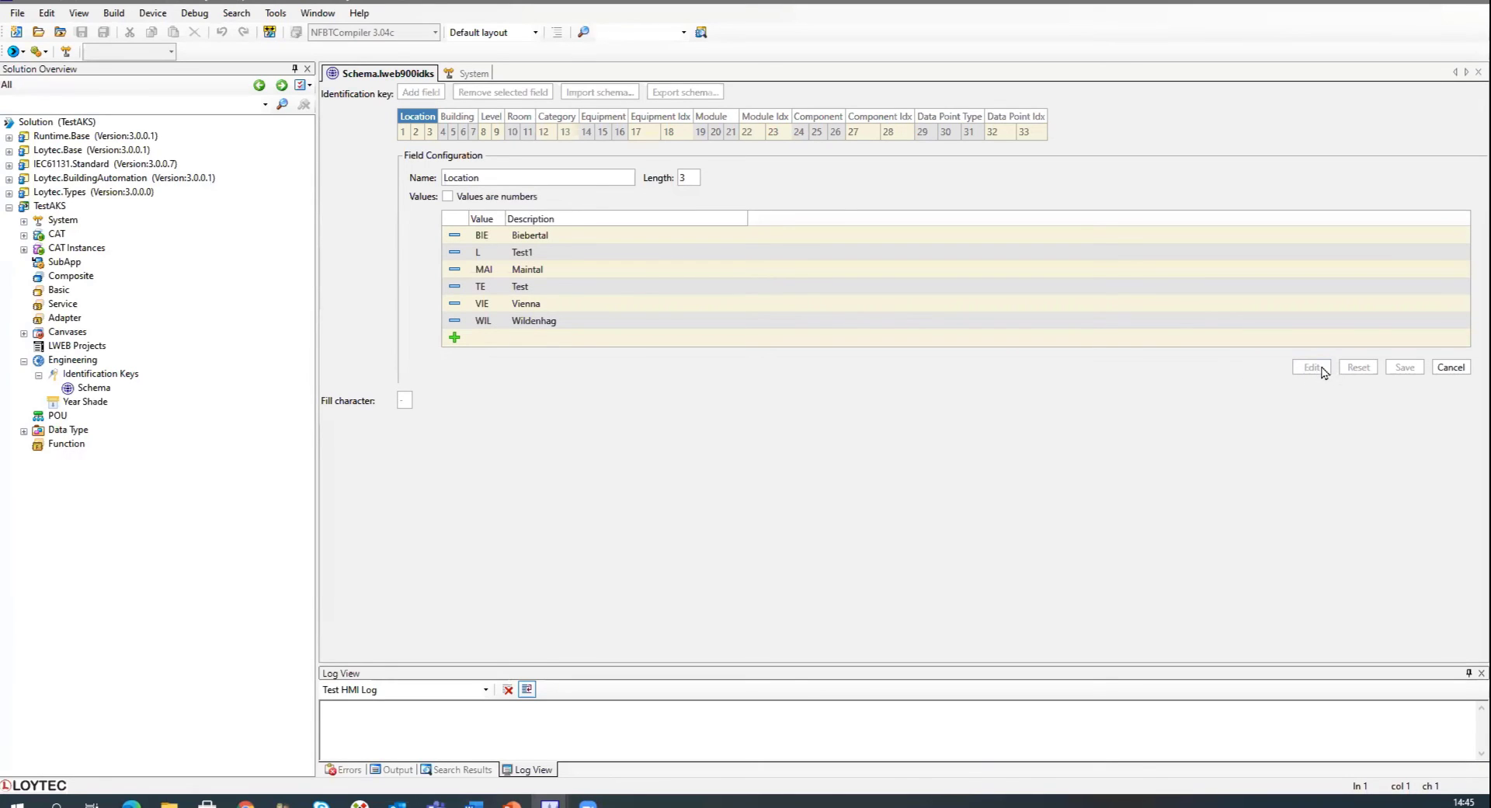
left_click(635, 288)
left_click(1451, 367)
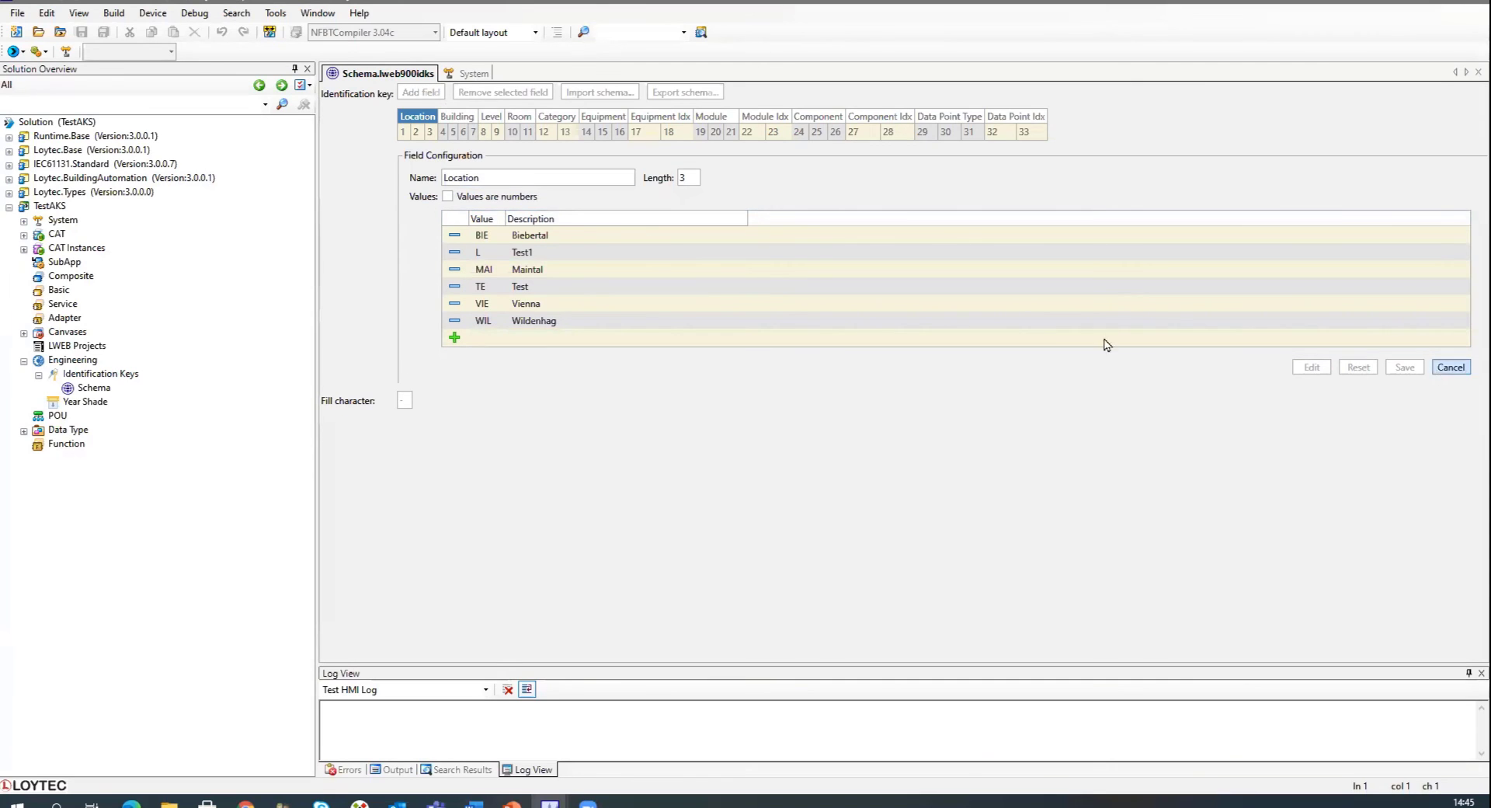
Examine the schema's Building, Level, Room, Category, Equipment and Equipment Idx fields.
left_click(459, 117)
left_click(491, 116)
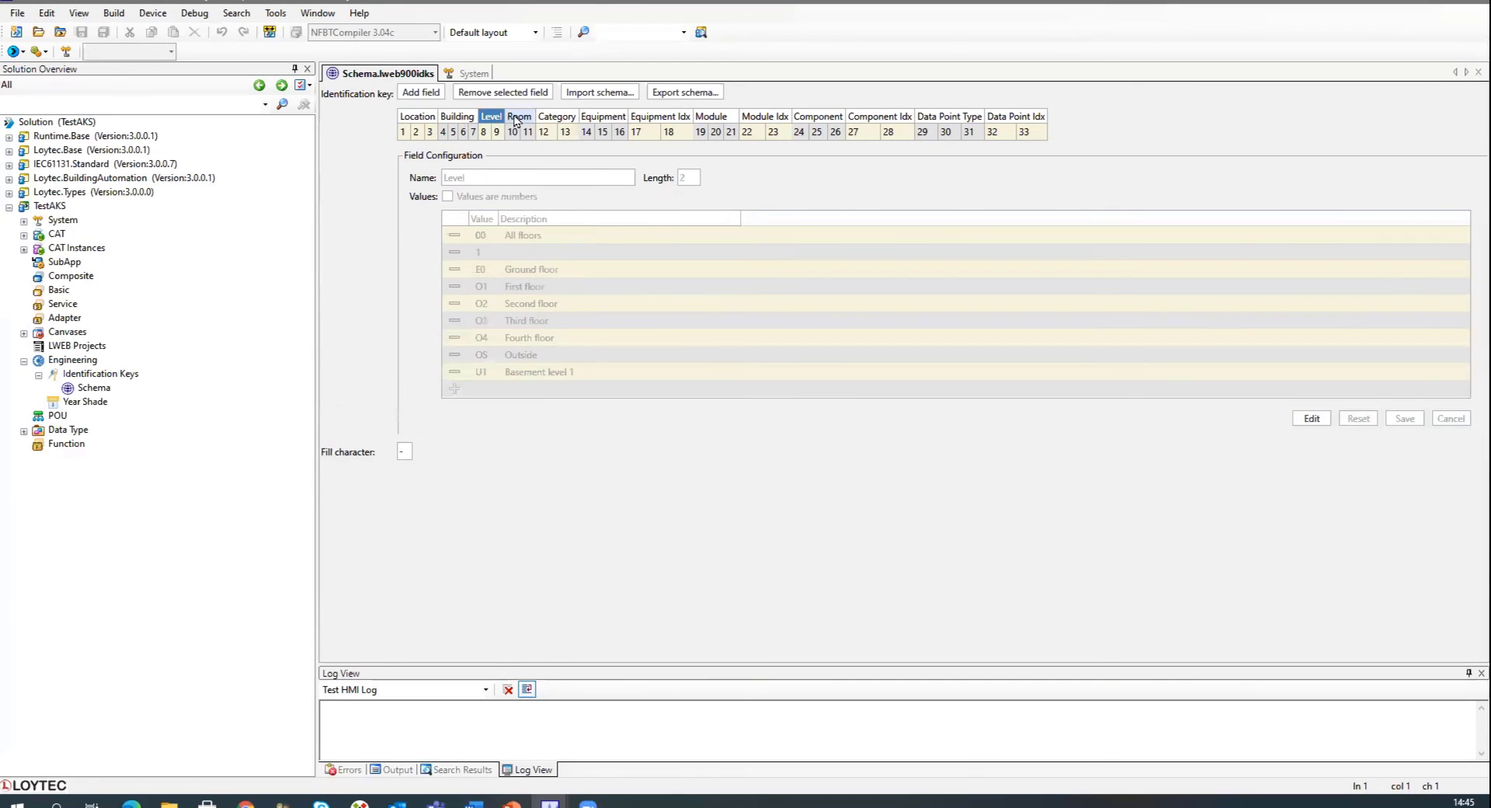
left_click(519, 117)
left_click(557, 118)
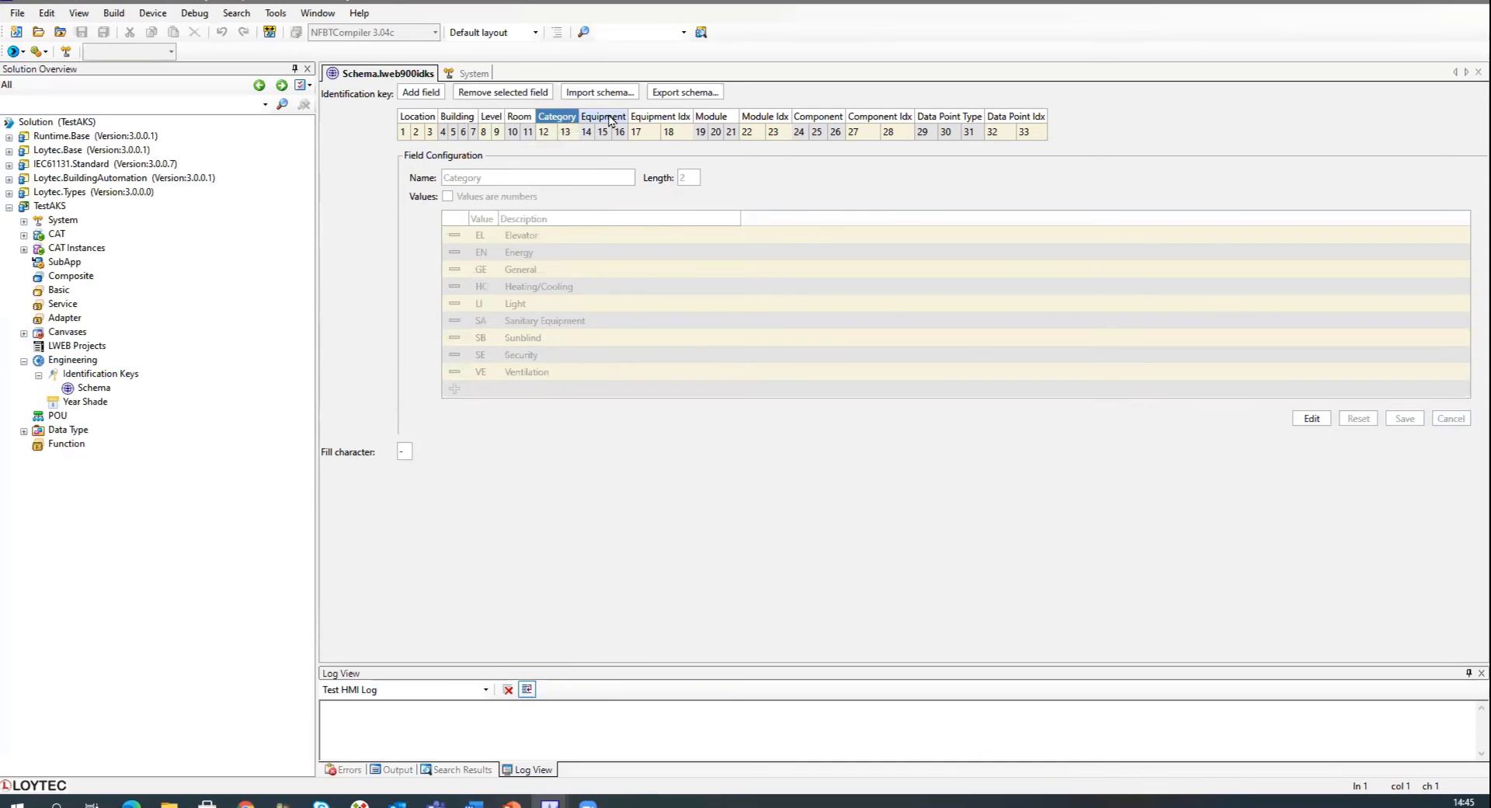
left_click(604, 117)
left_click(644, 118)
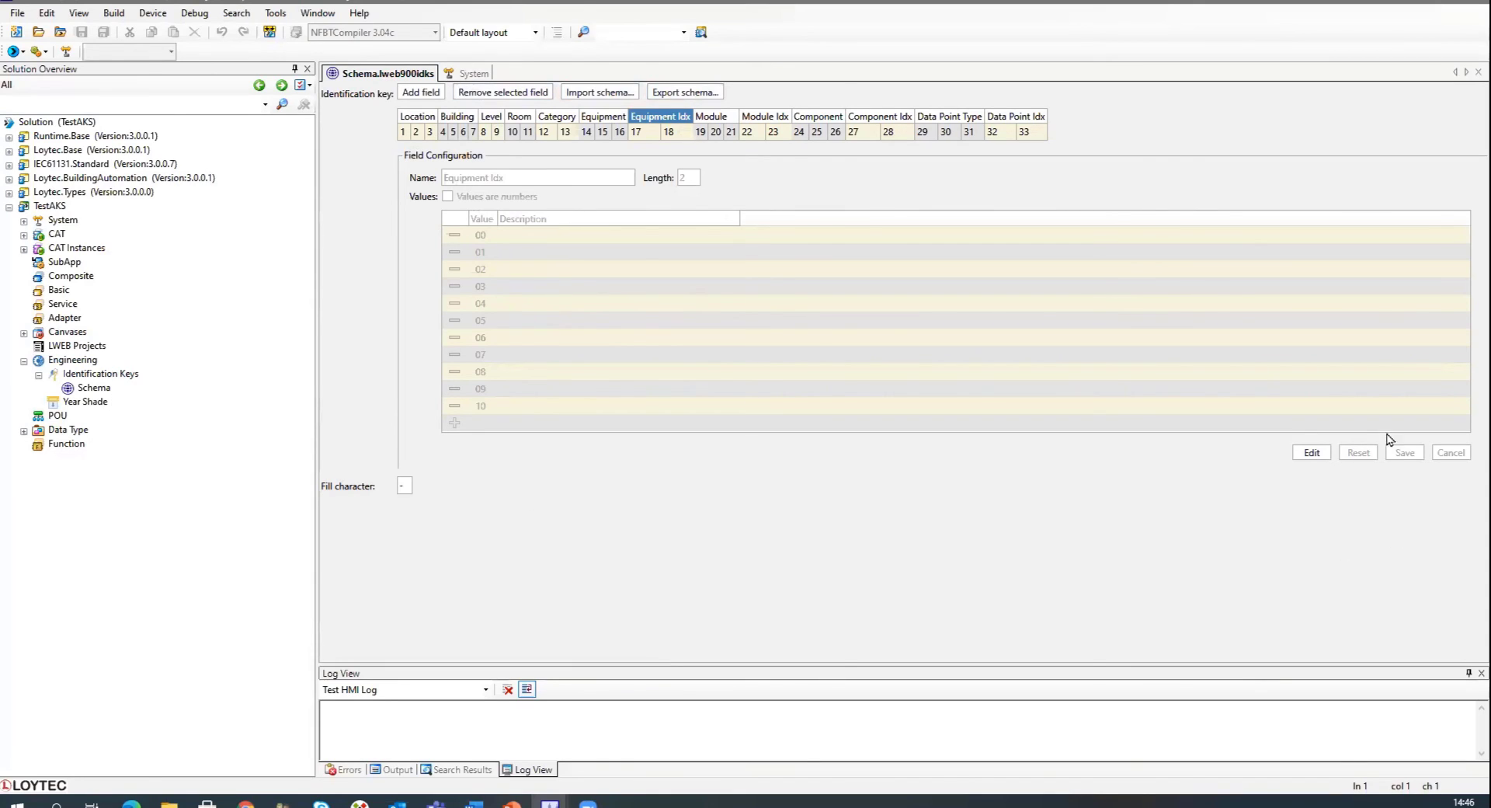
Export the identification keys of device APP1_AHU02 from the Devices list.
left_click(470, 73)
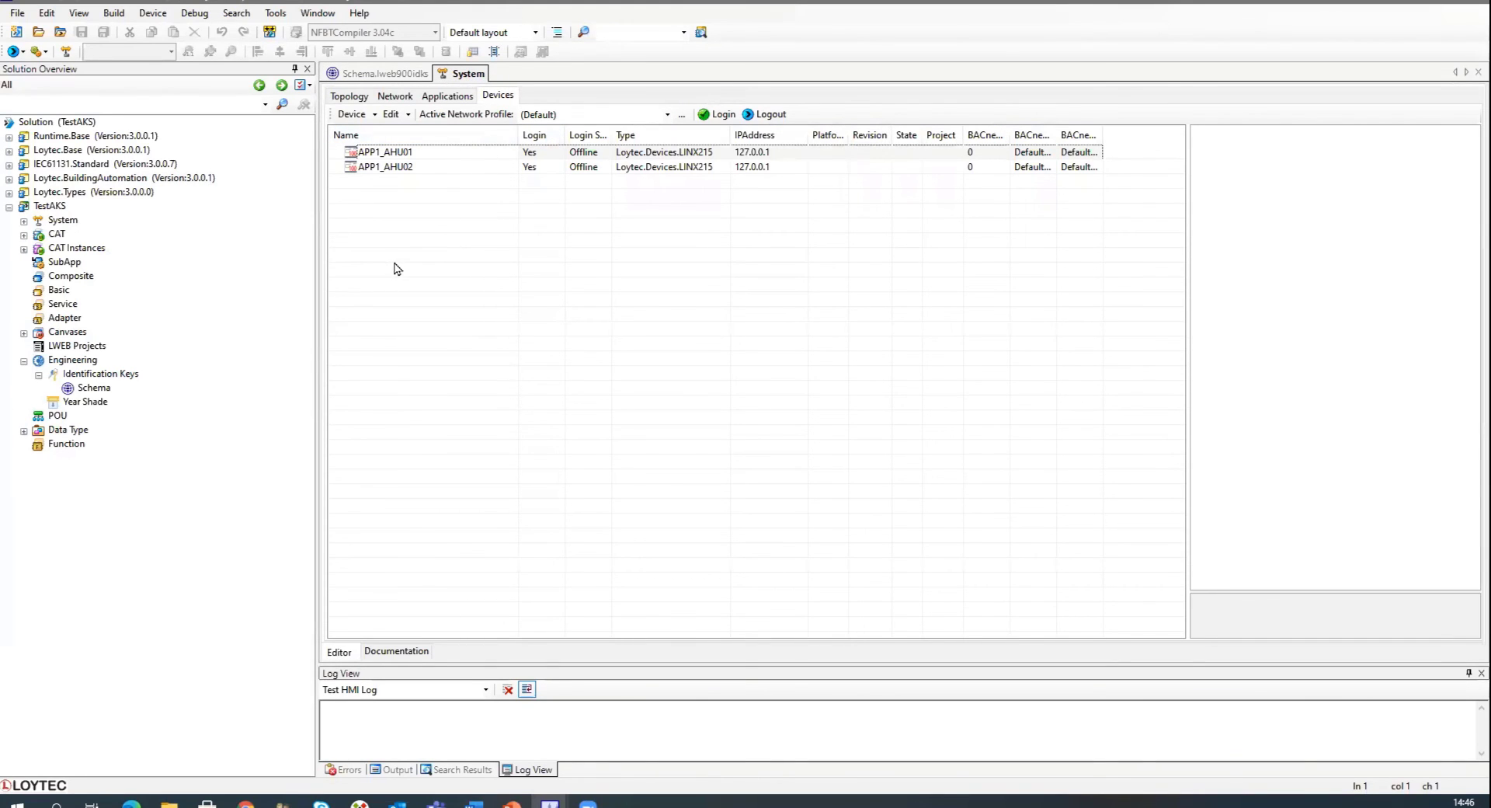
left_click(454, 169)
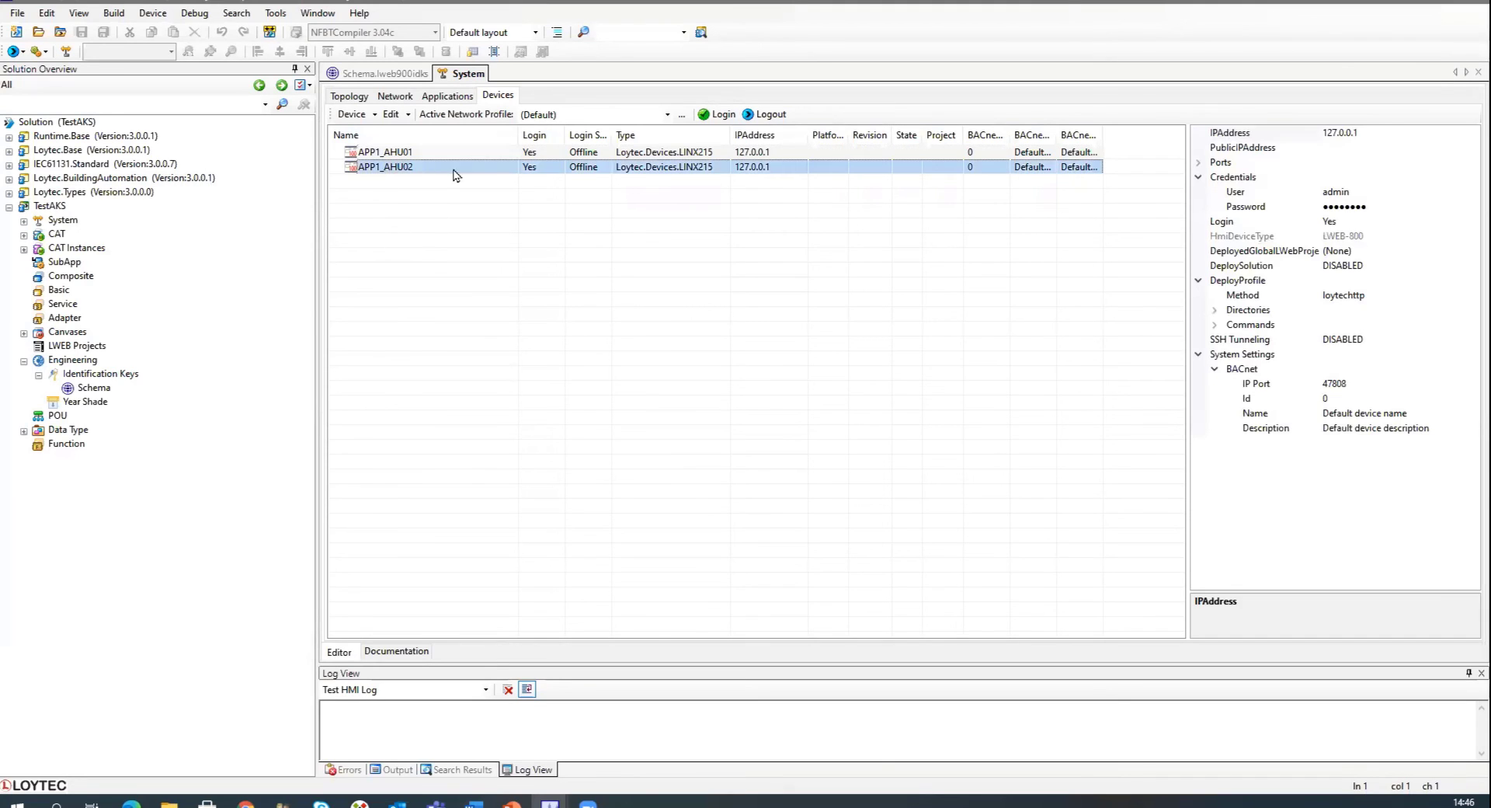
right_click(395, 170)
mouse_move(461, 325)
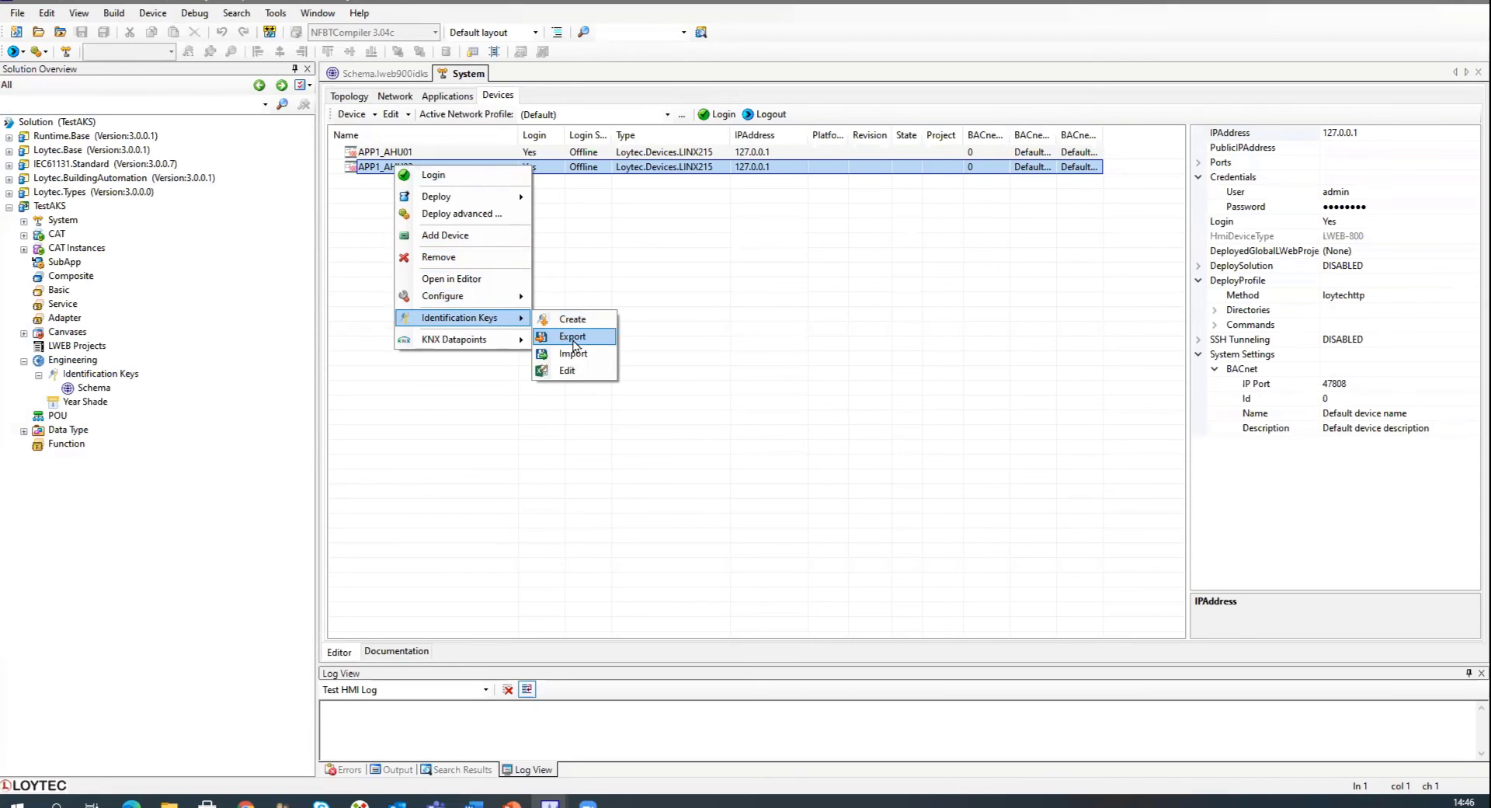
left_click(573, 338)
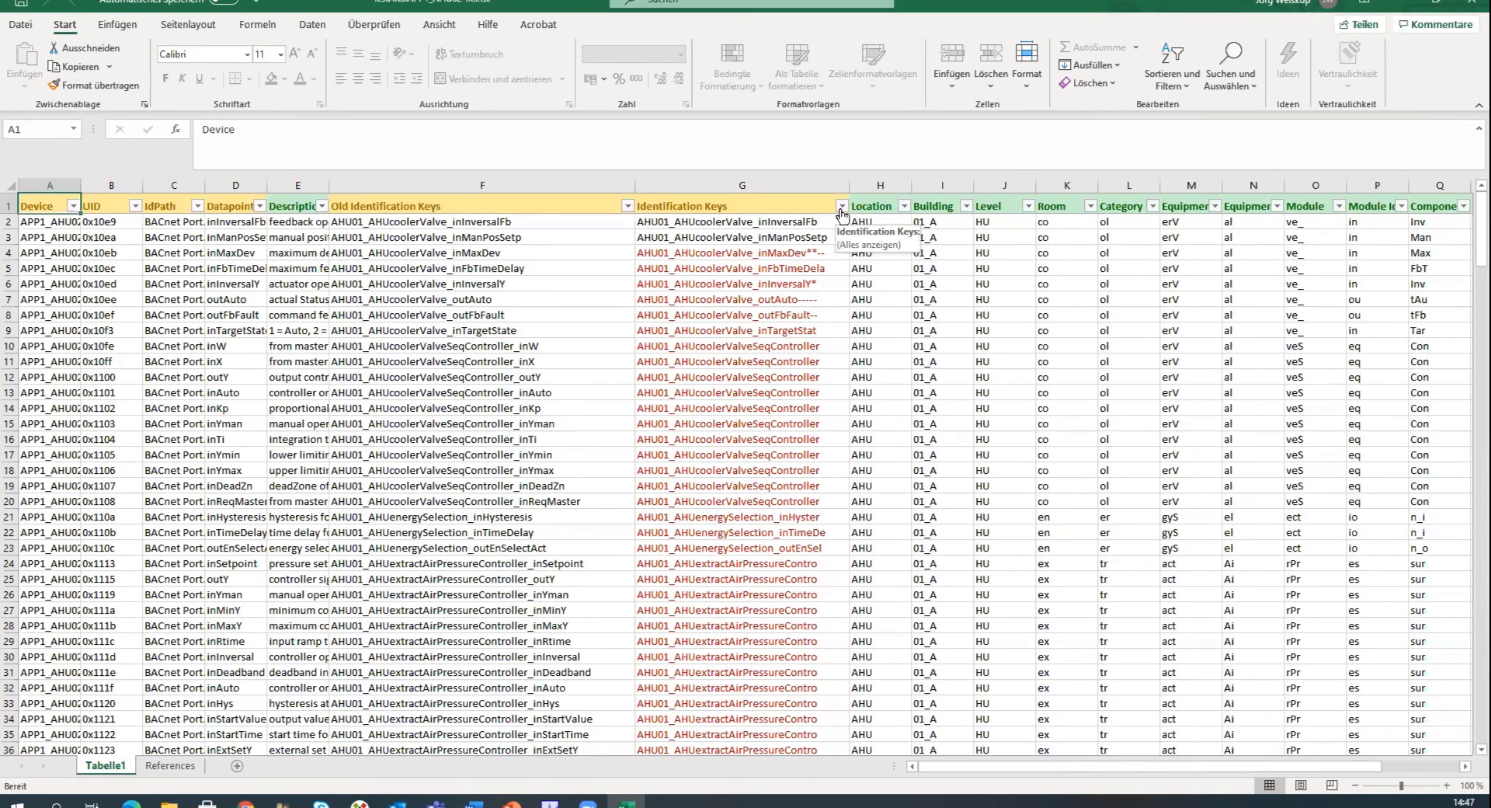
In the exported spreadsheet, set the first datapoint's Location to VIE and Building to BG35.
left_click(882, 226)
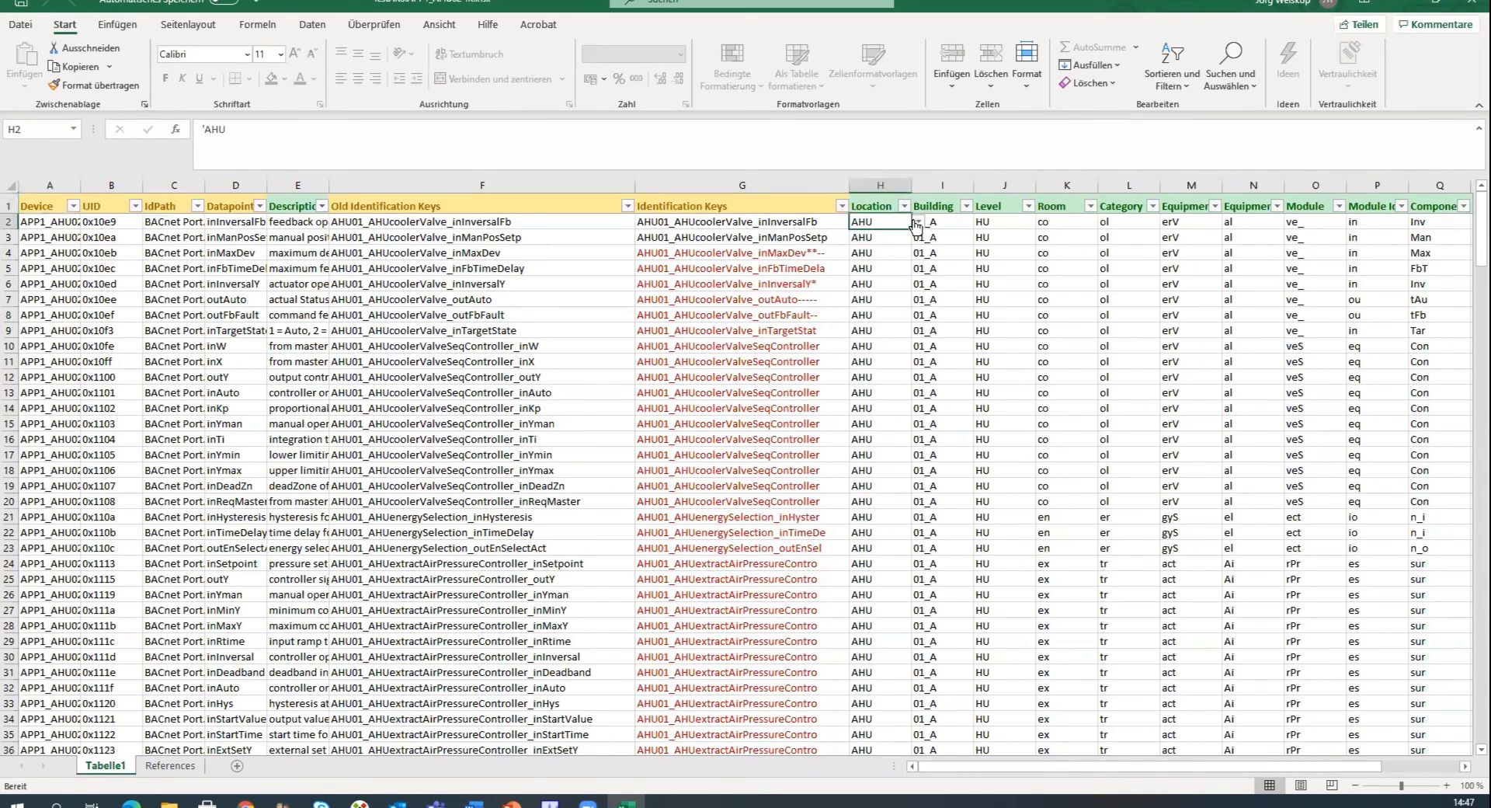
left_click(917, 223)
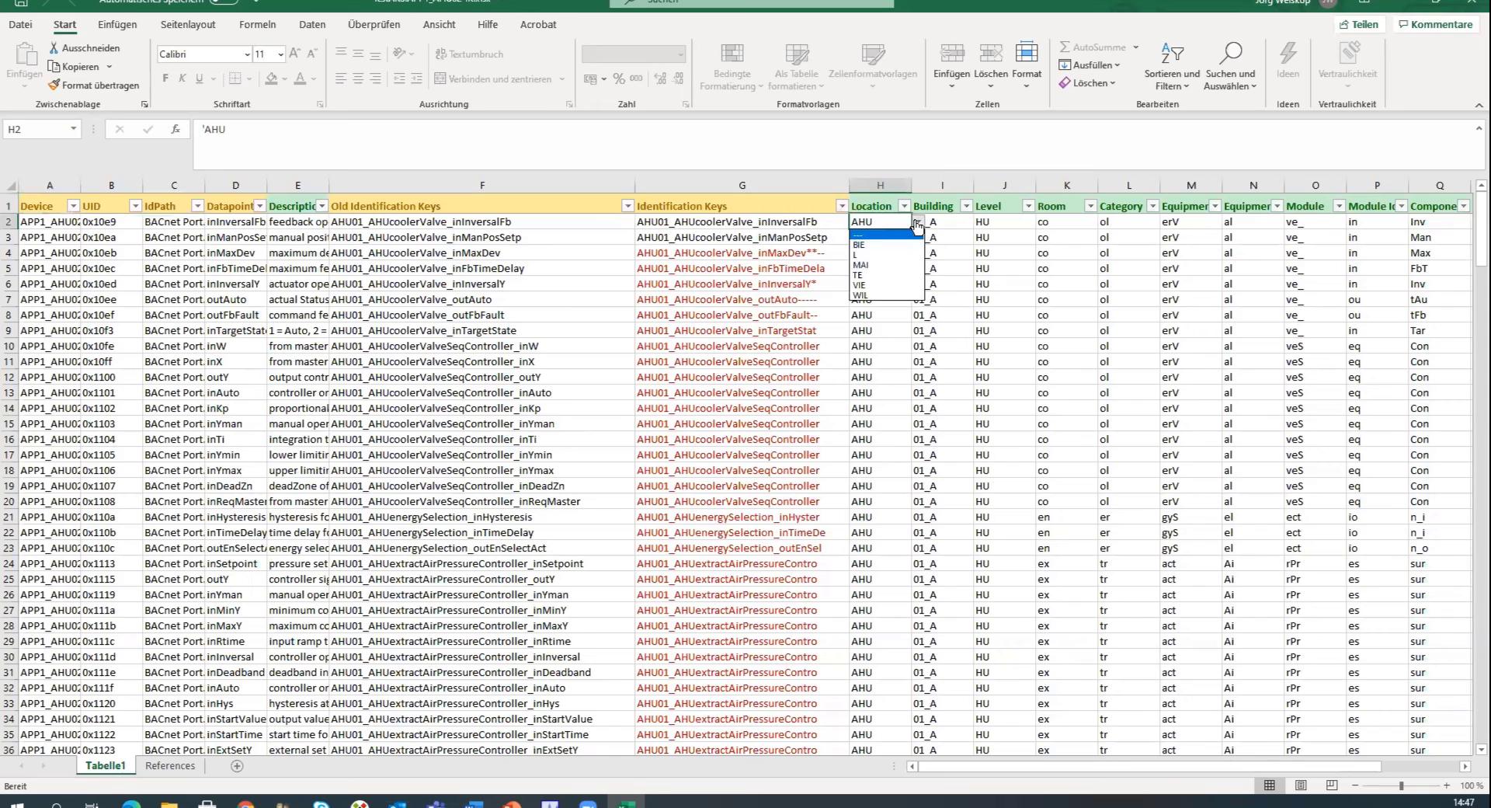
left_click(897, 286)
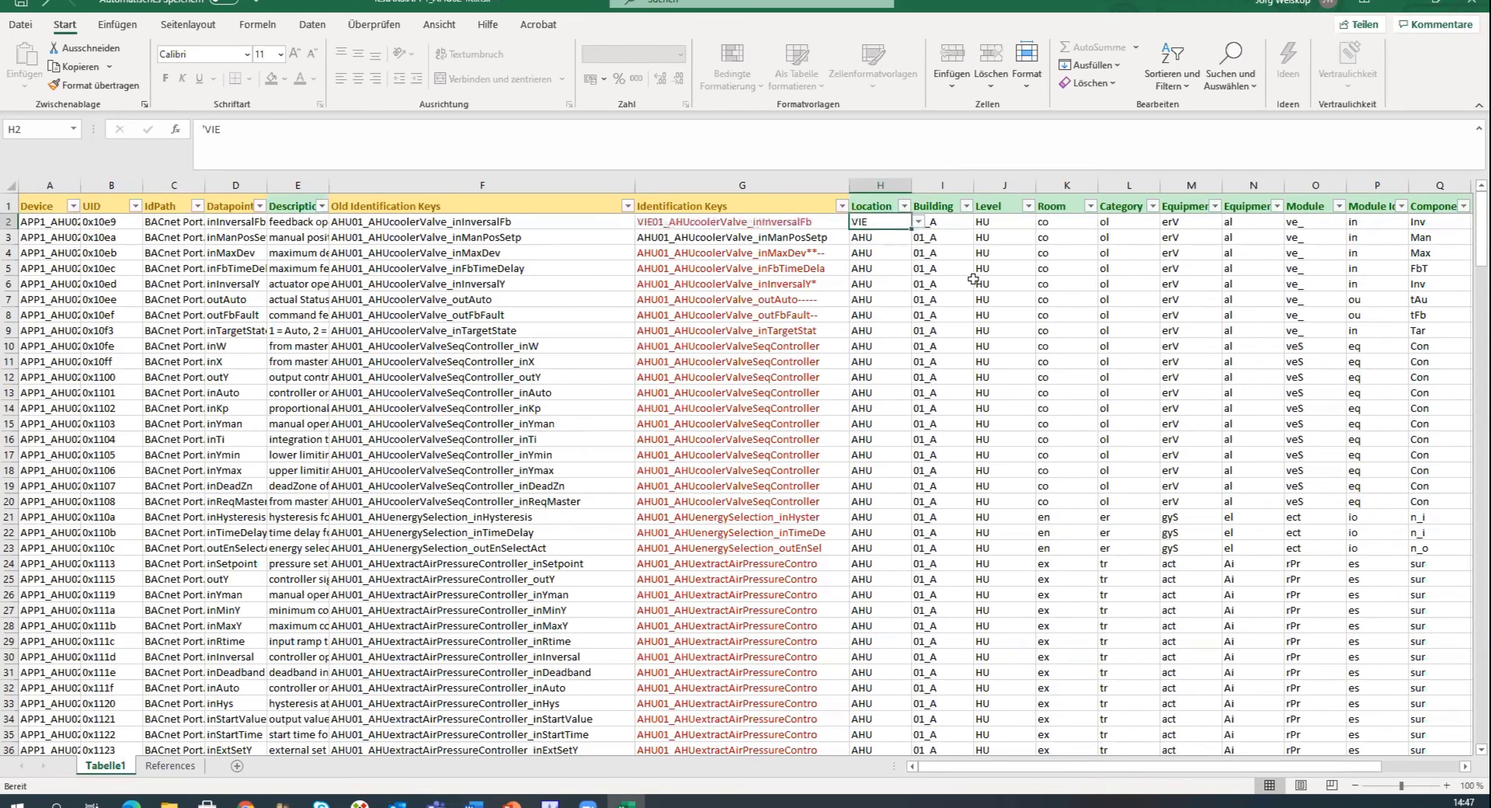
left_click(959, 225)
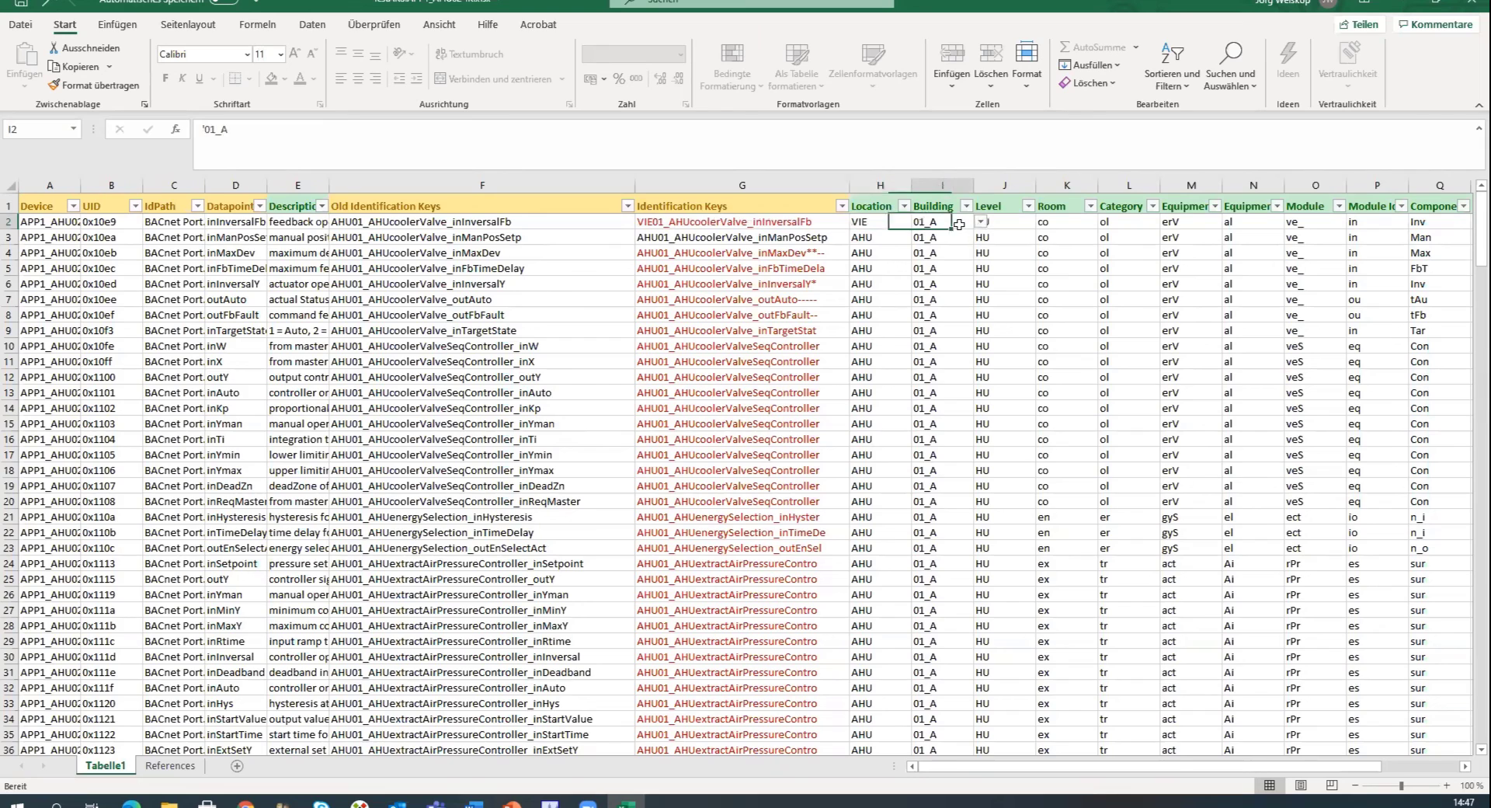
left_click(981, 222)
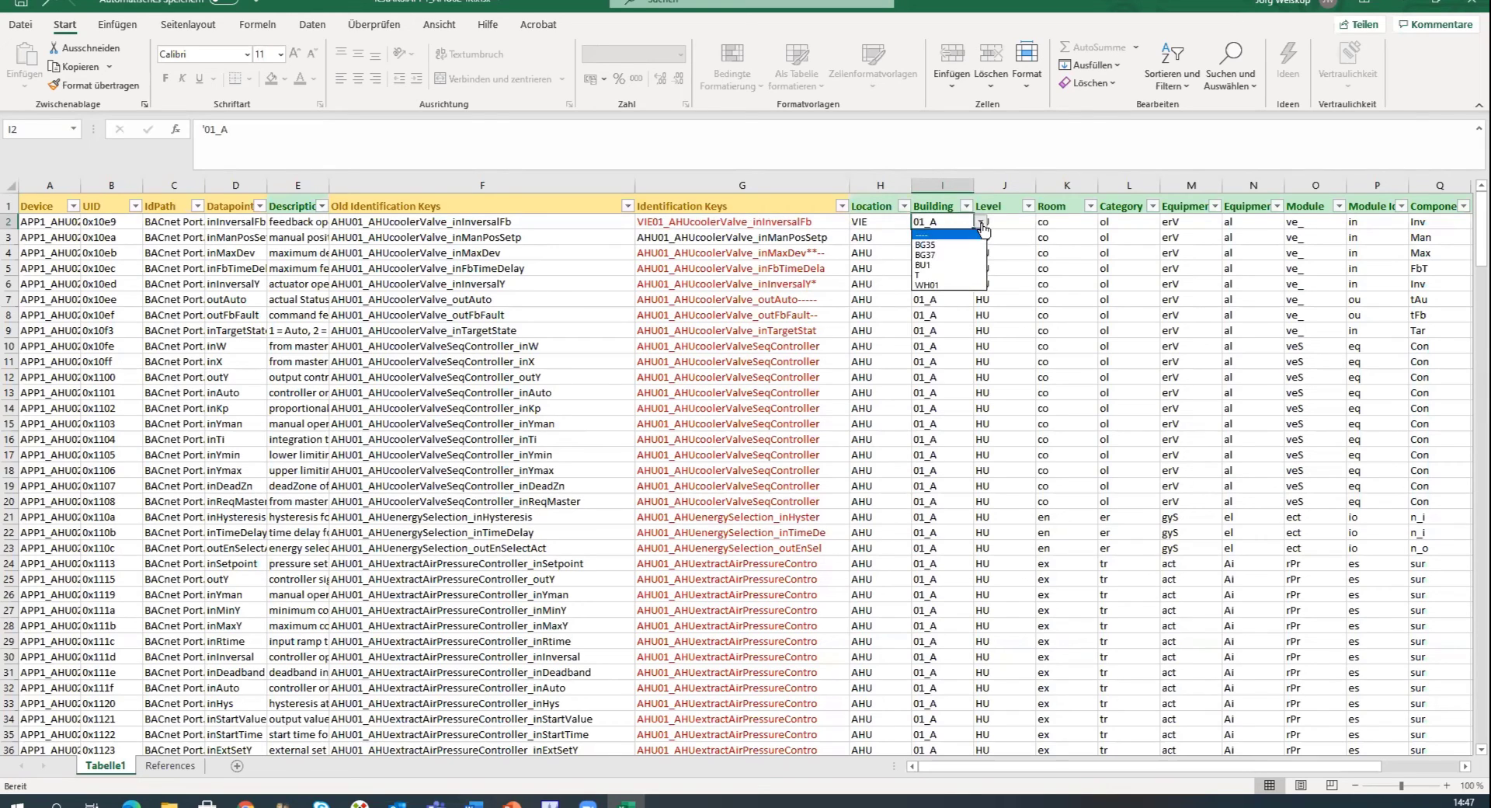
left_click(949, 246)
Set the first datapoint's Level to O2 and Room to 01.
left_click(1006, 226)
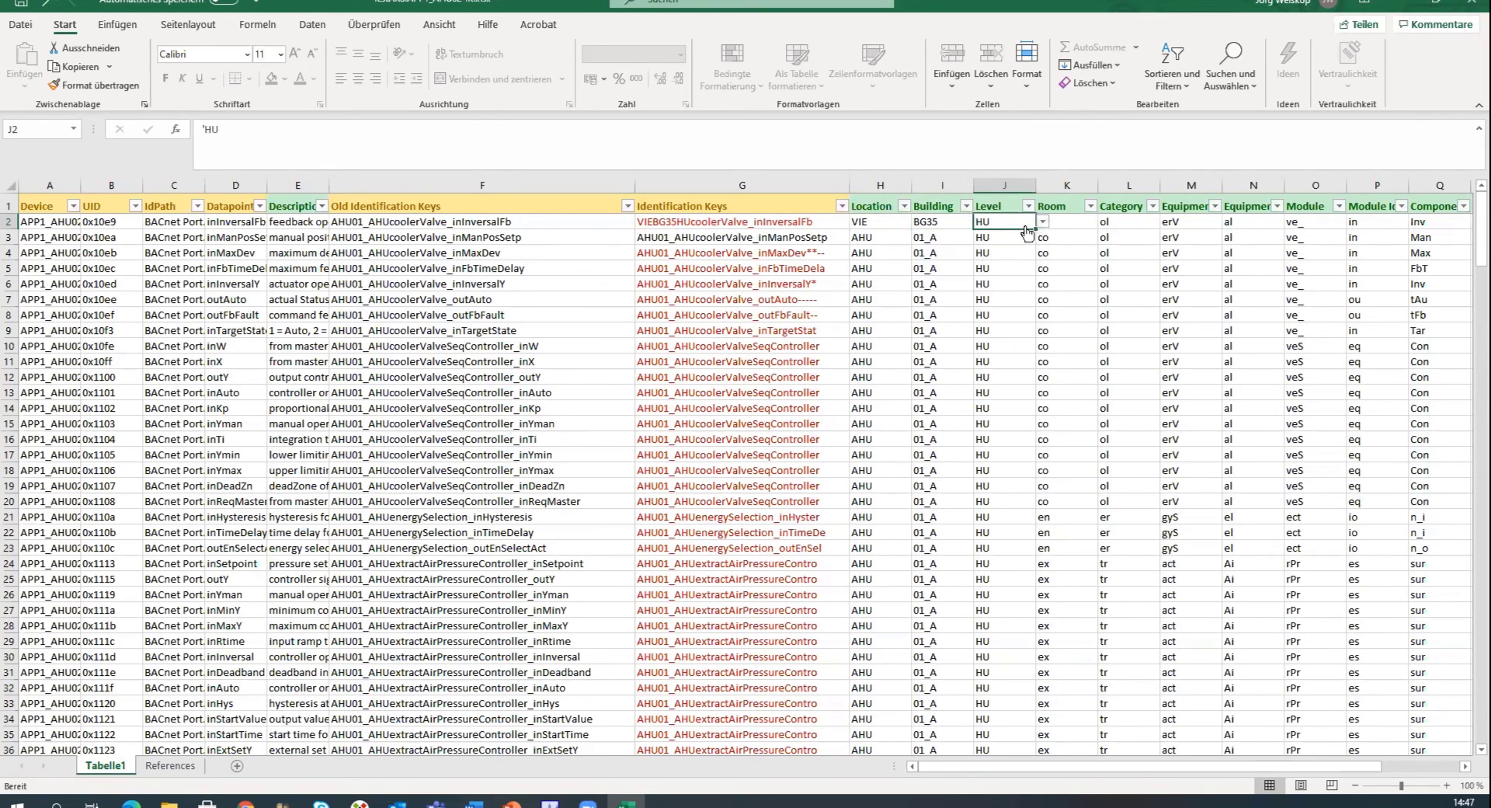
left_click(1041, 225)
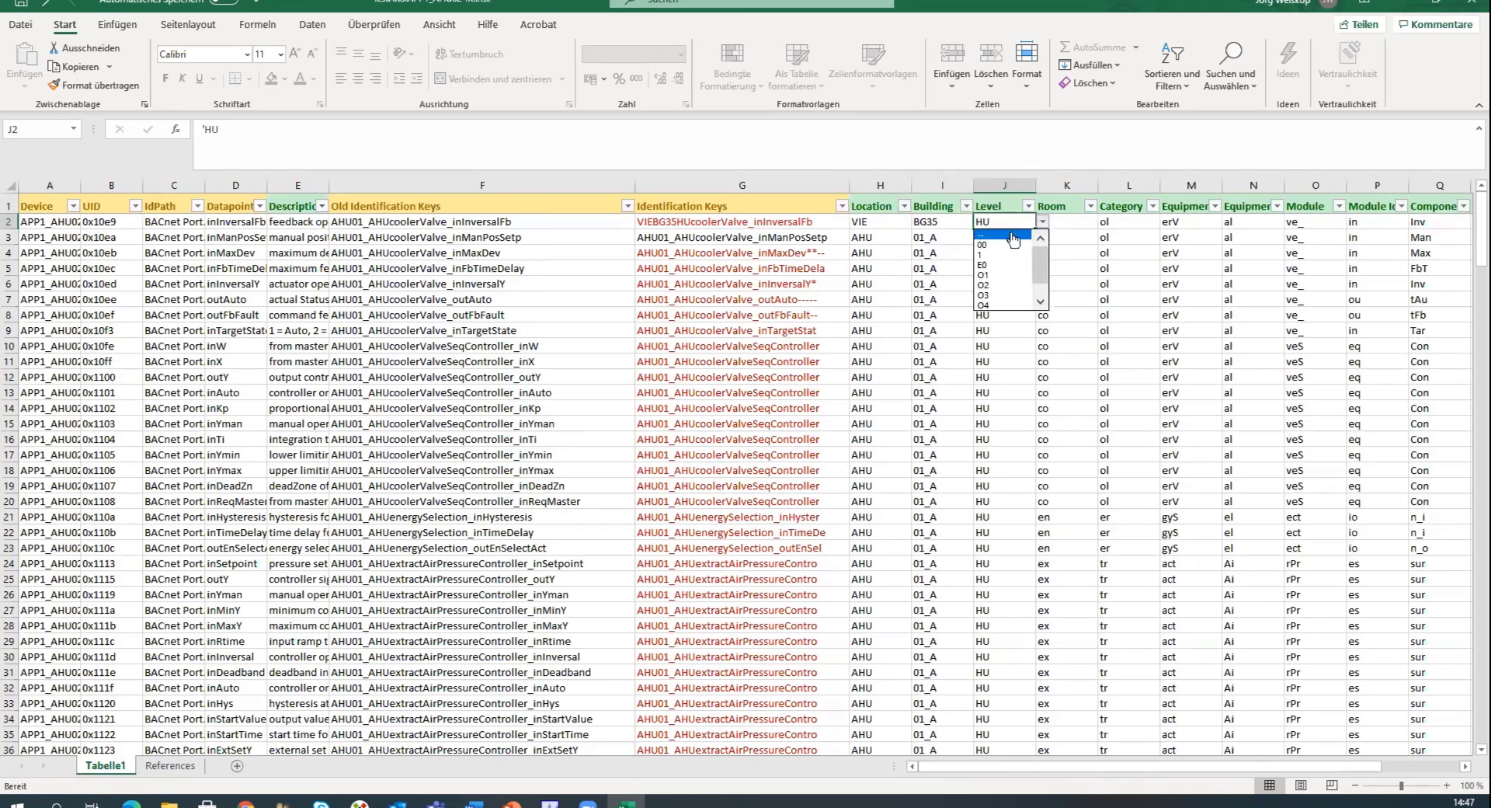
left_click(998, 288)
left_click(1080, 226)
left_click(1104, 222)
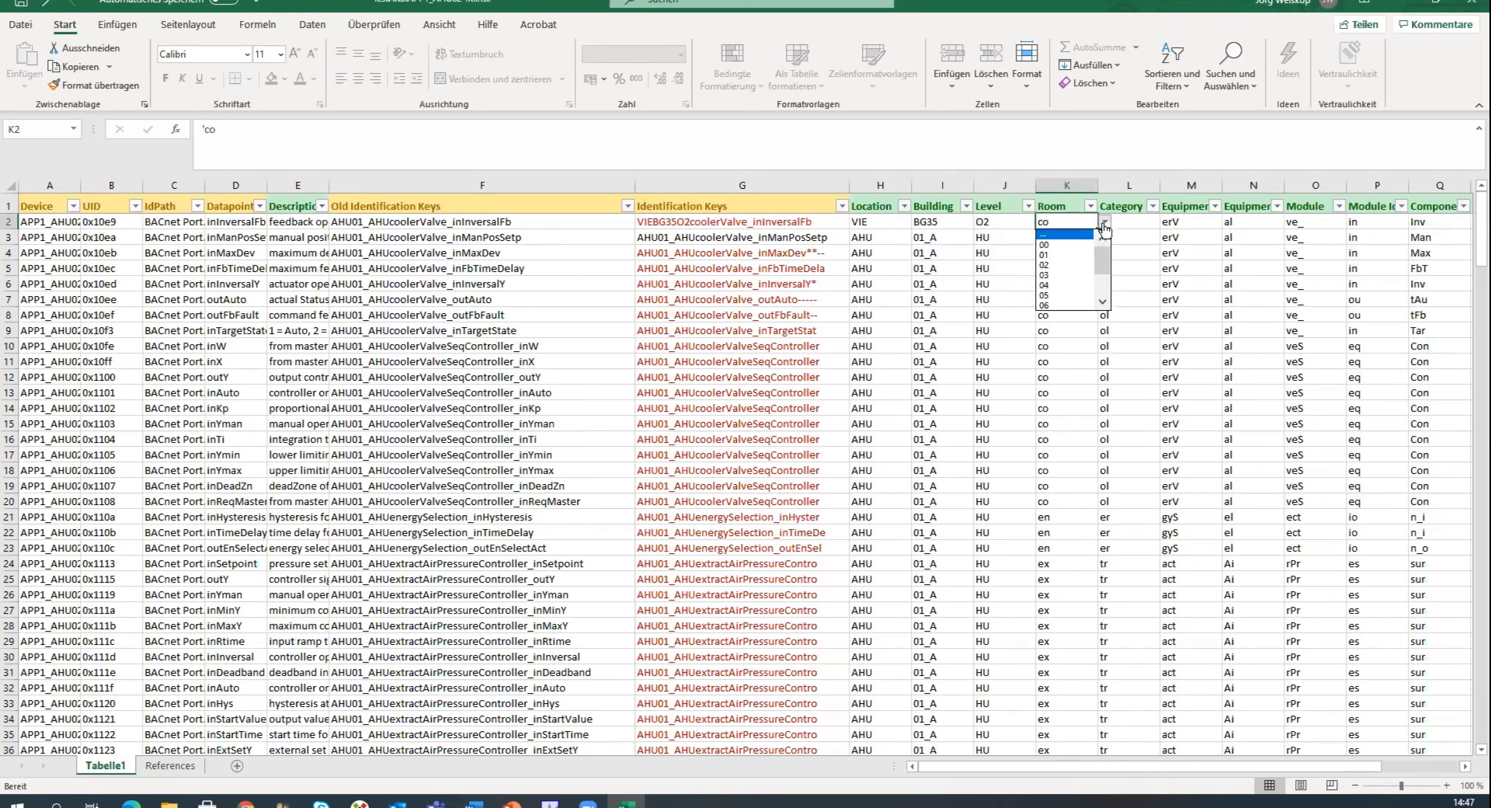
left_click(1077, 263)
Set the first datapoint's Category to GE and Equipment to AHU.
left_click(1118, 225)
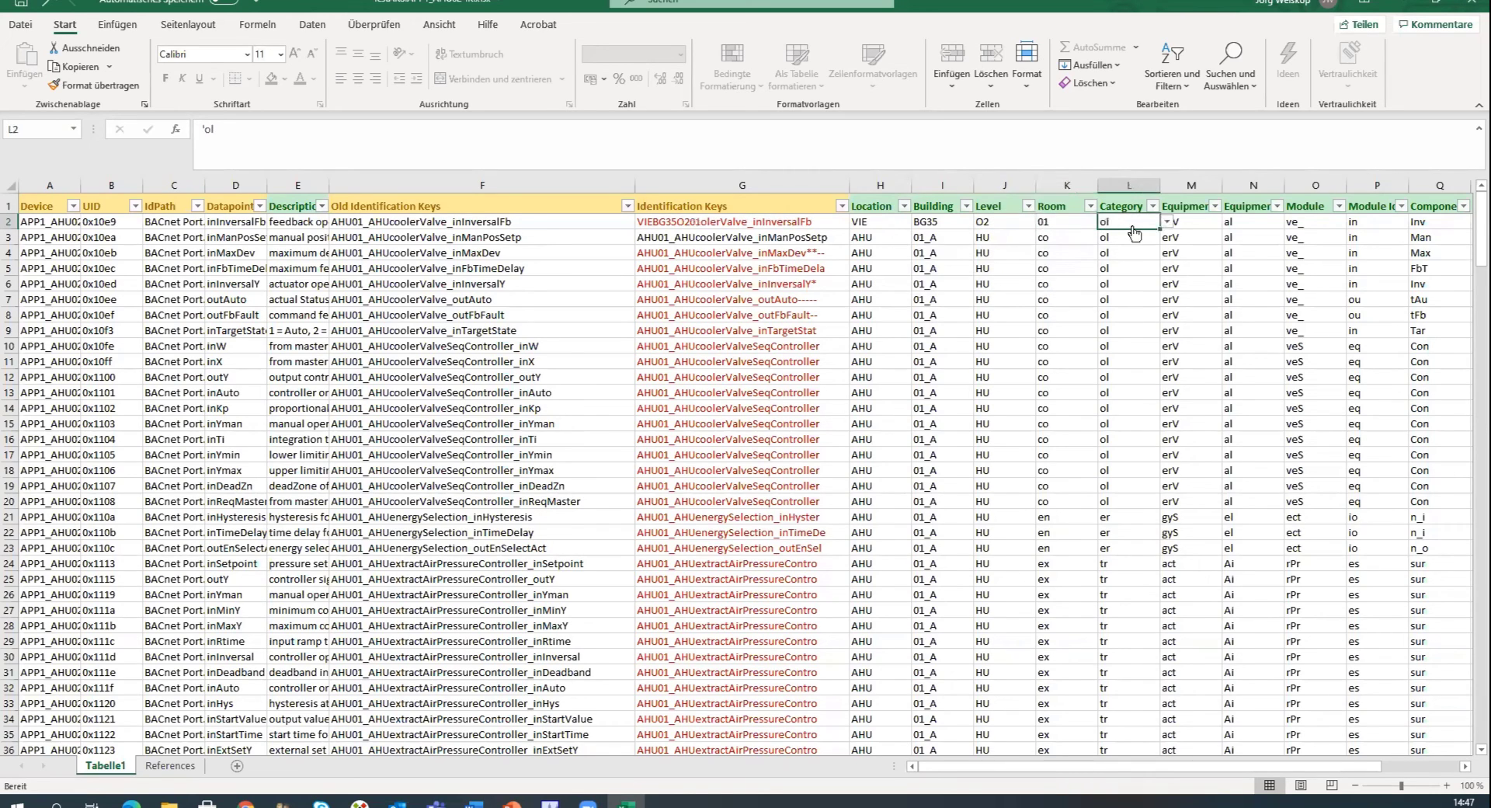
left_click(1165, 223)
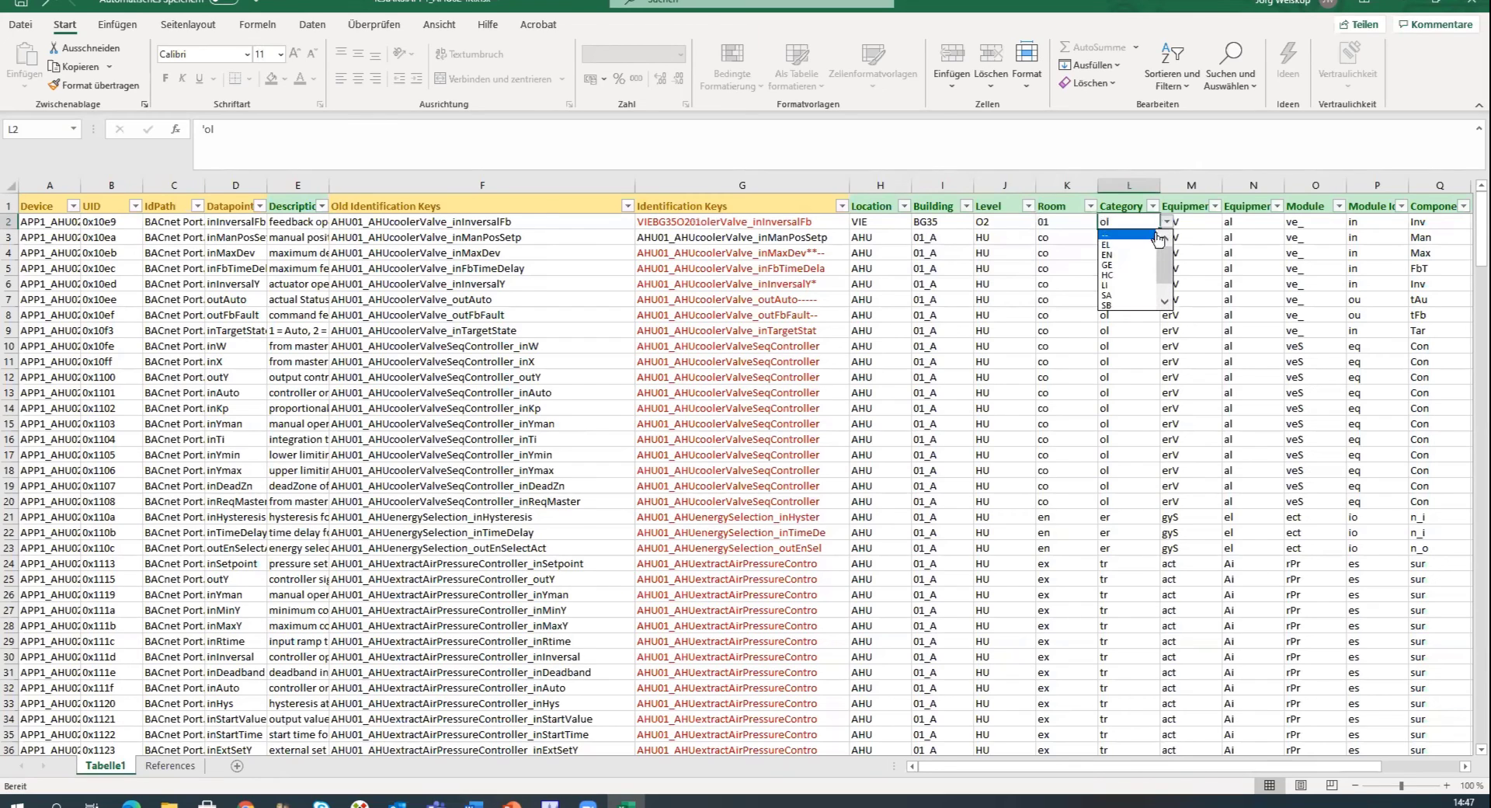
left_click(1140, 276)
left_click(1211, 223)
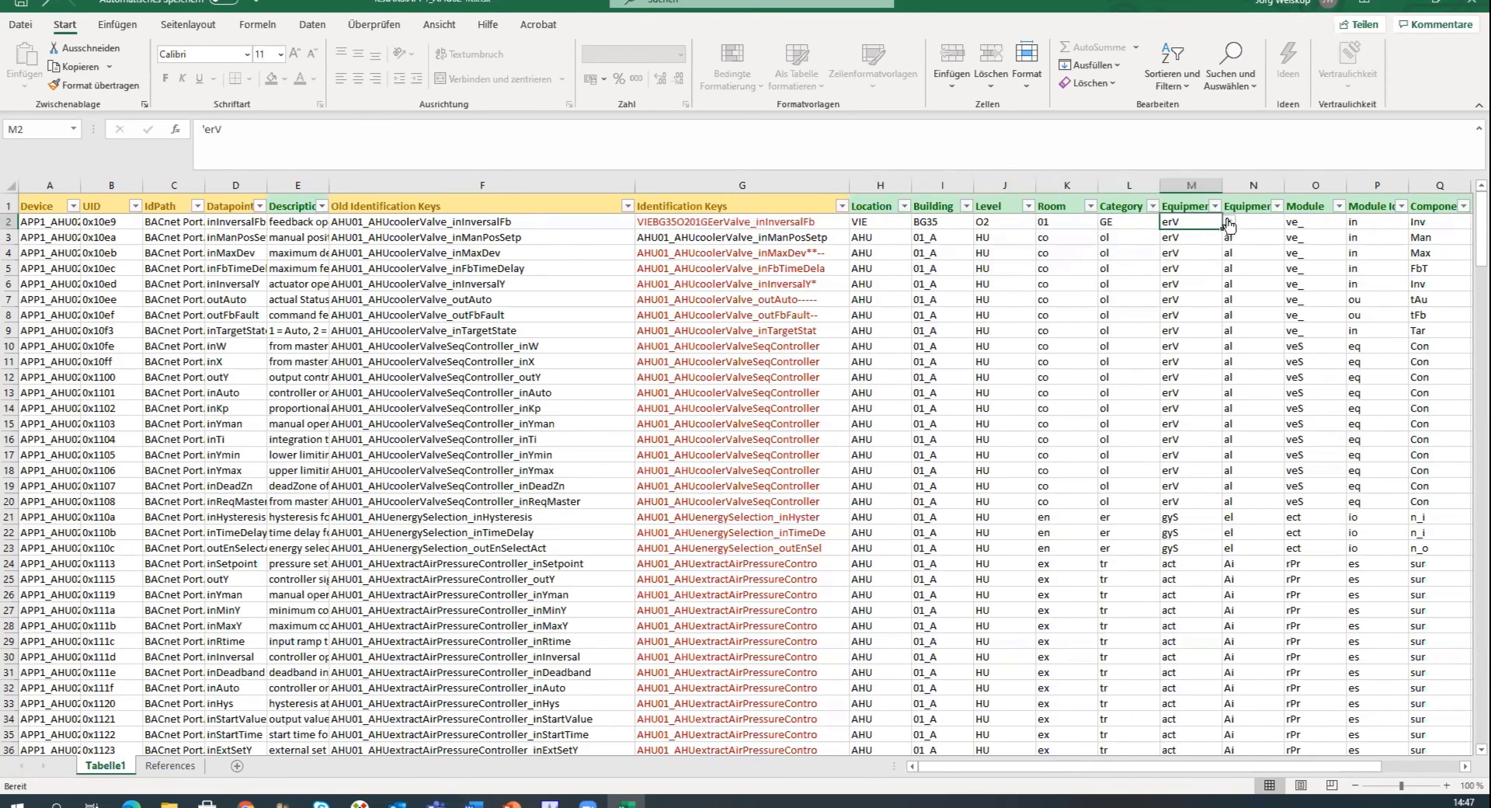
left_click(1229, 222)
left_click(1201, 254)
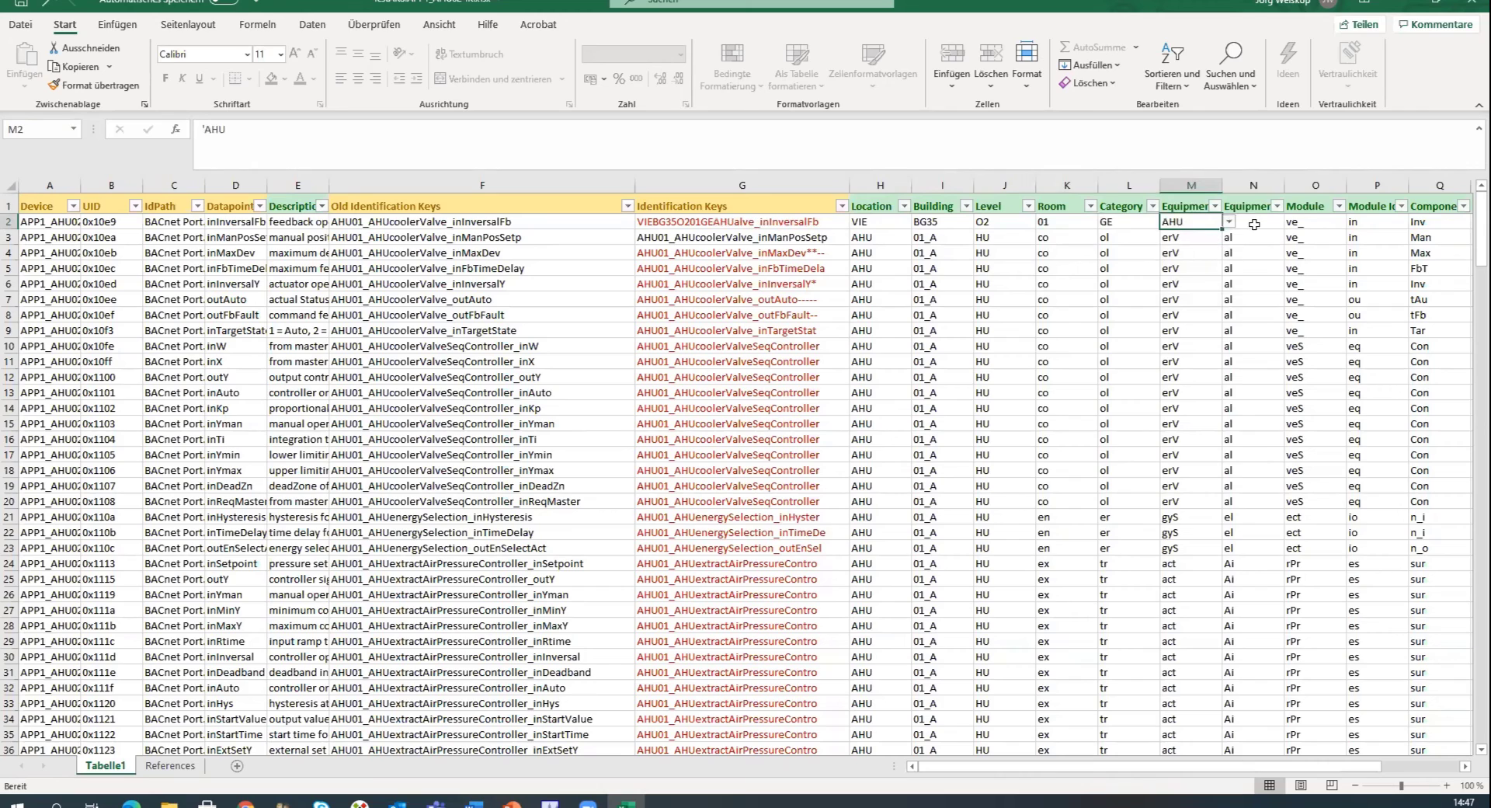
Set the first datapoint's Equipment Idx to 02 and Module to AIN.
left_click(1264, 223)
left_click(1287, 224)
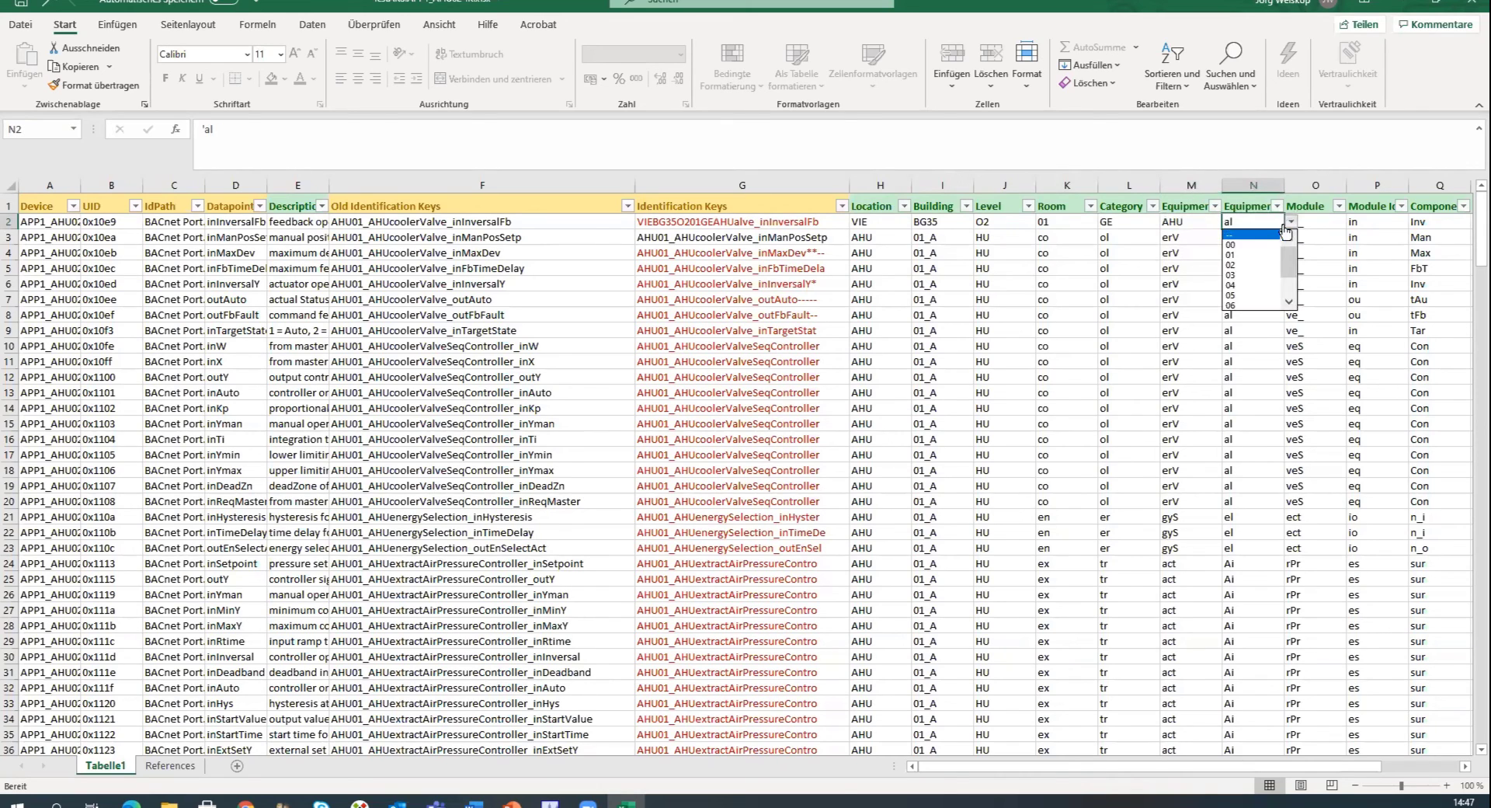
left_click(1254, 264)
left_click(1320, 224)
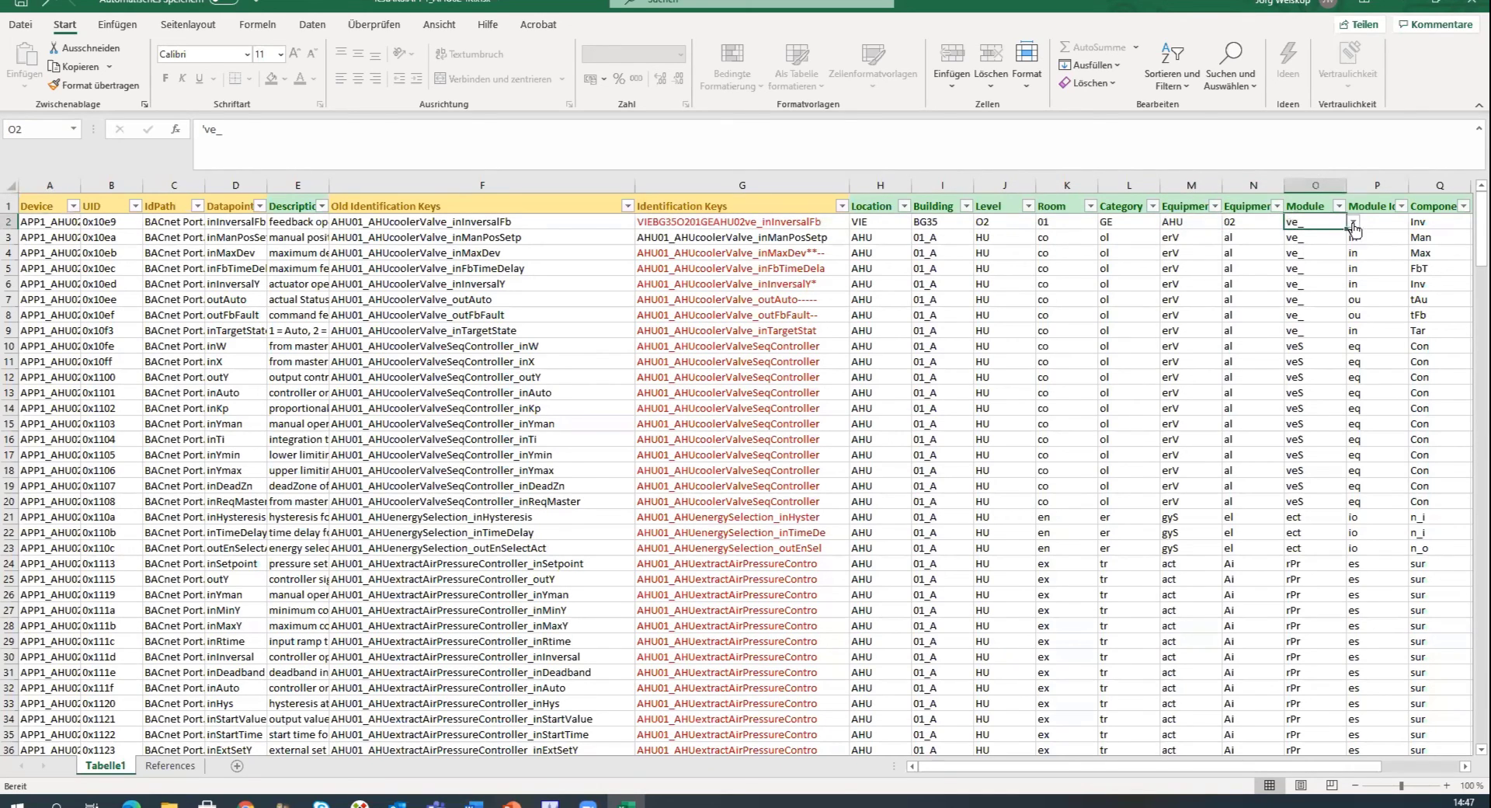
left_click(1353, 222)
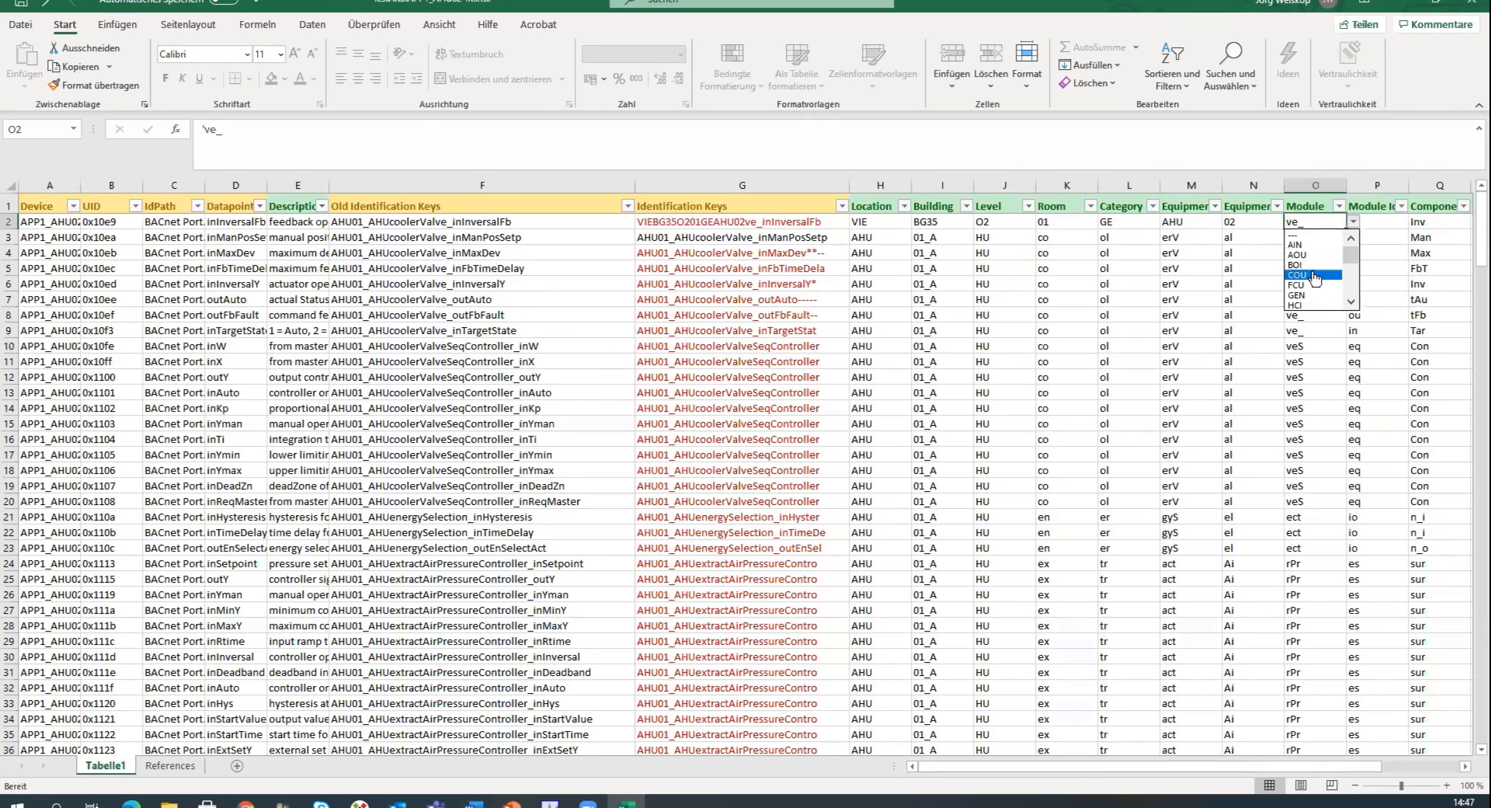
left_click(1311, 245)
Set the first datapoint's Module Idx to 02 and save the spreadsheet.
left_click(1375, 222)
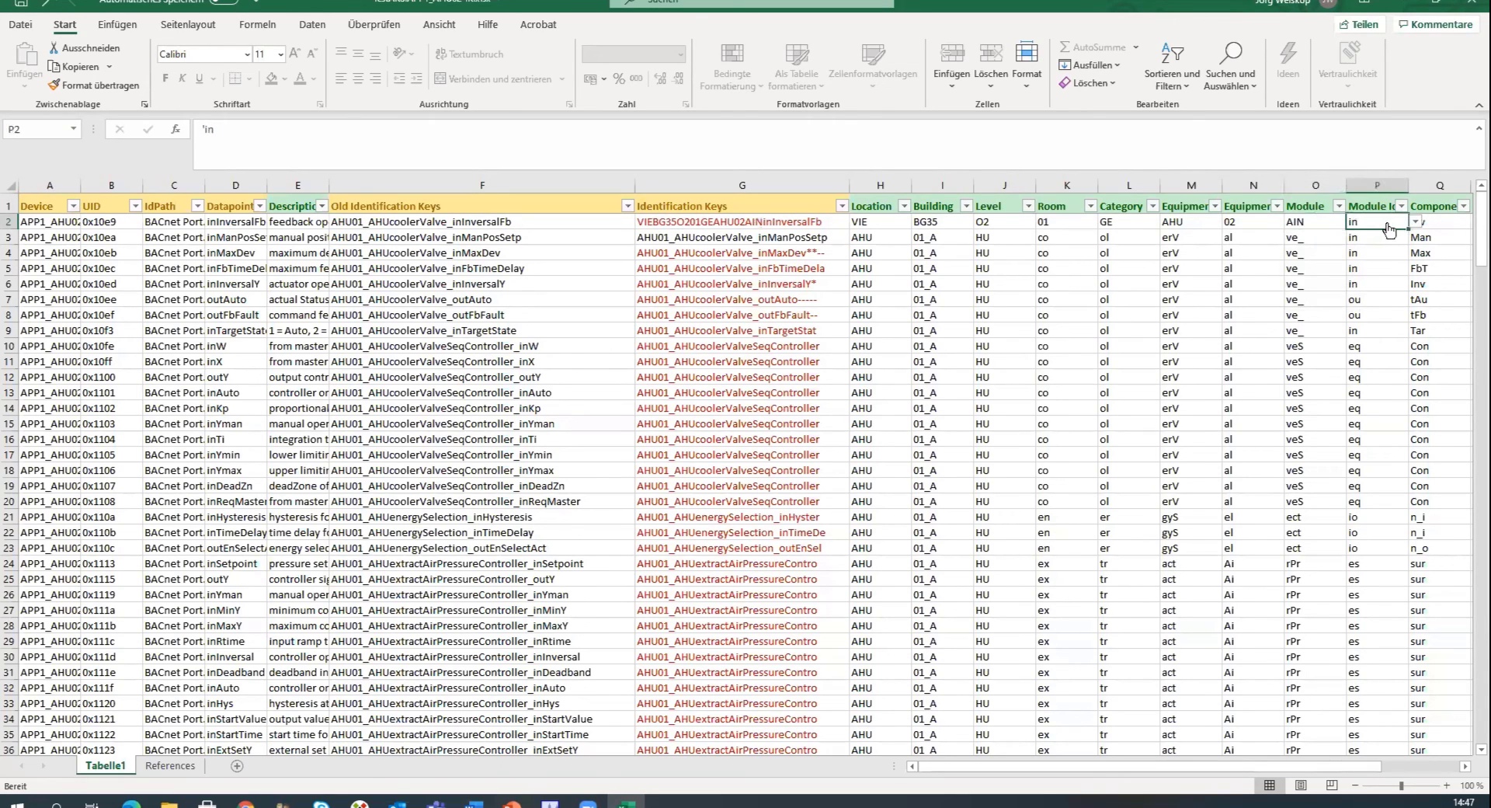
left_click(1415, 222)
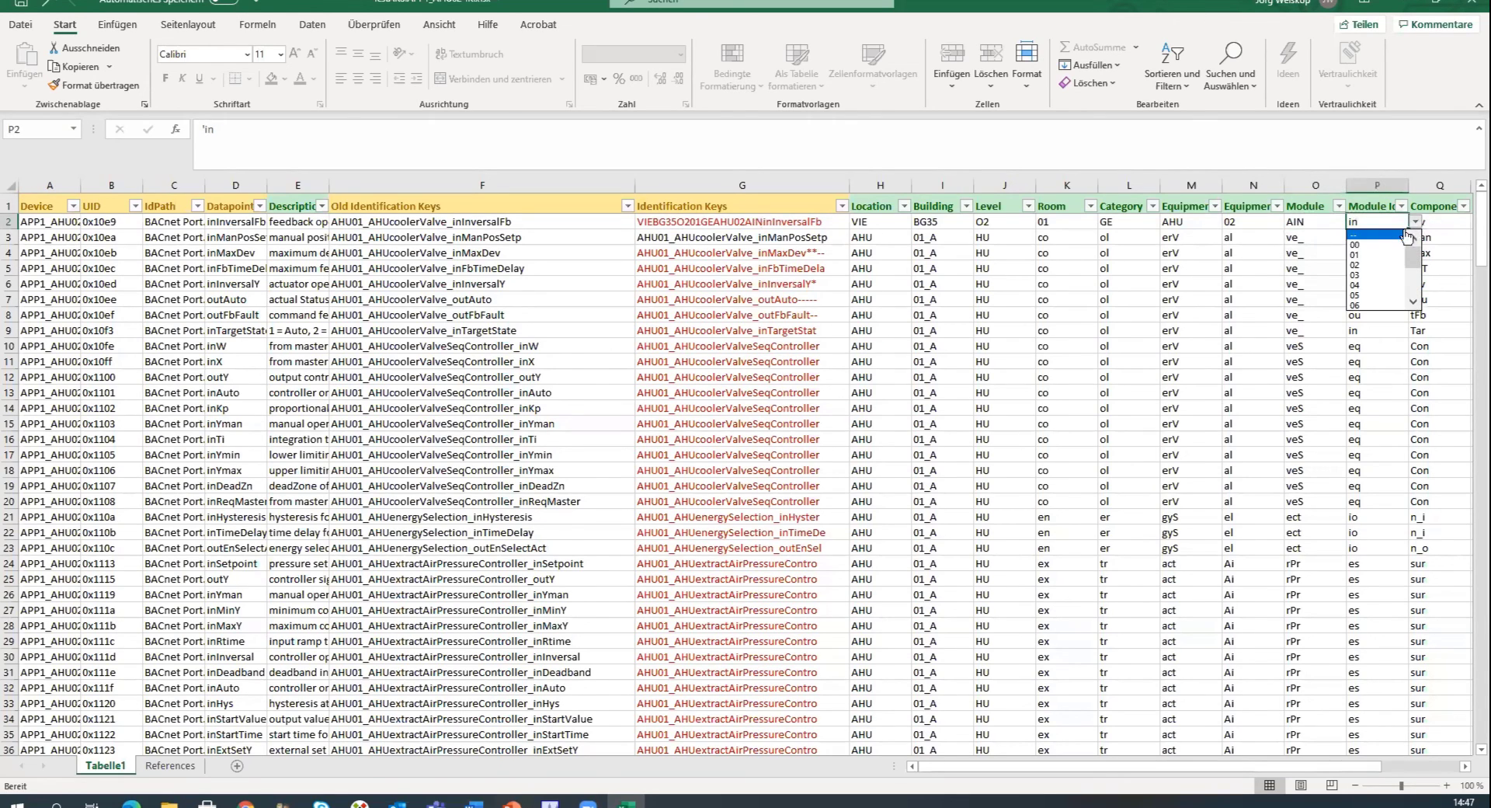
left_click(1373, 265)
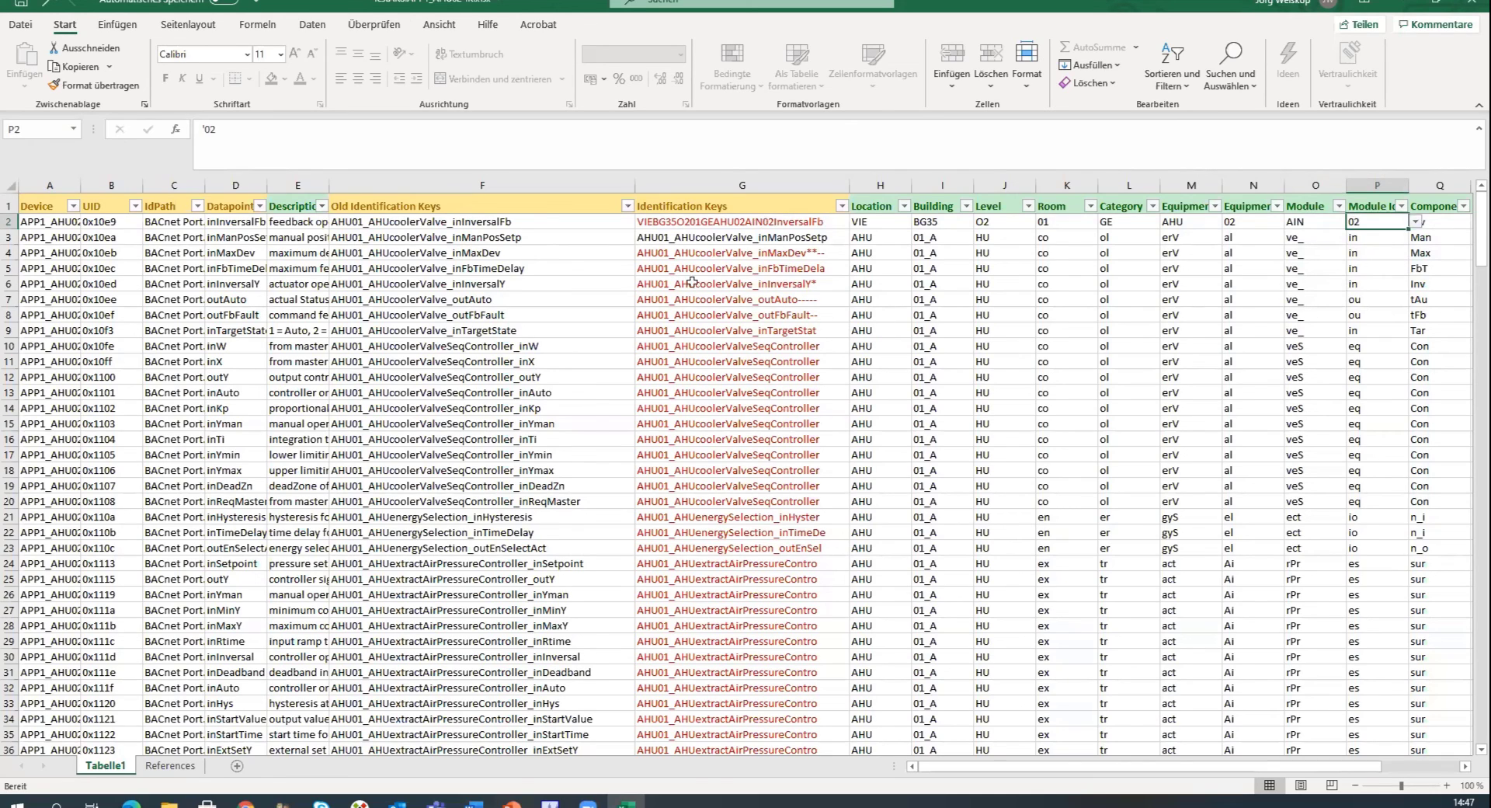
left_click(658, 225)
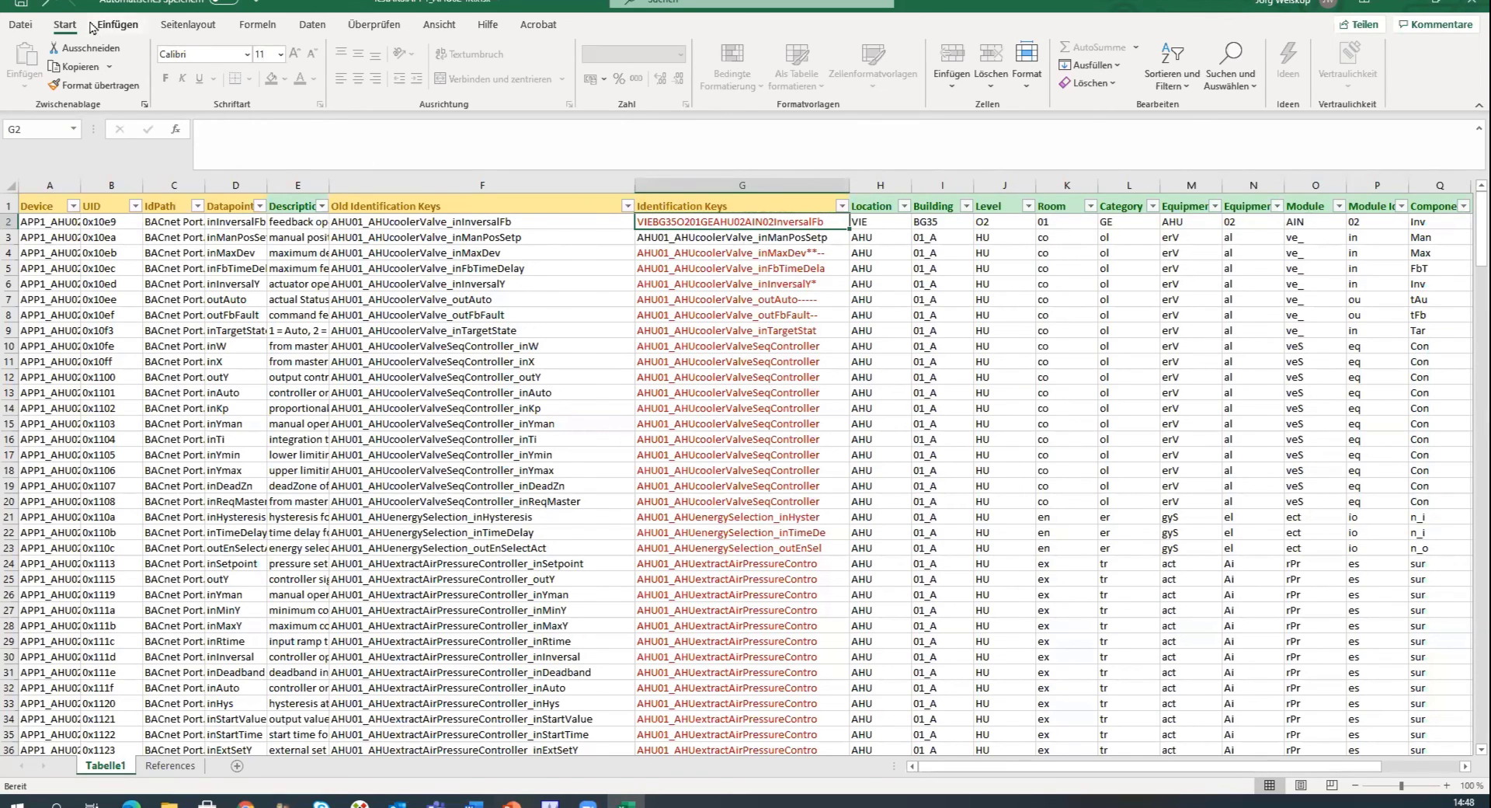
key("ctrl+s")
left_click_drag(1209, 769, 1386, 768)
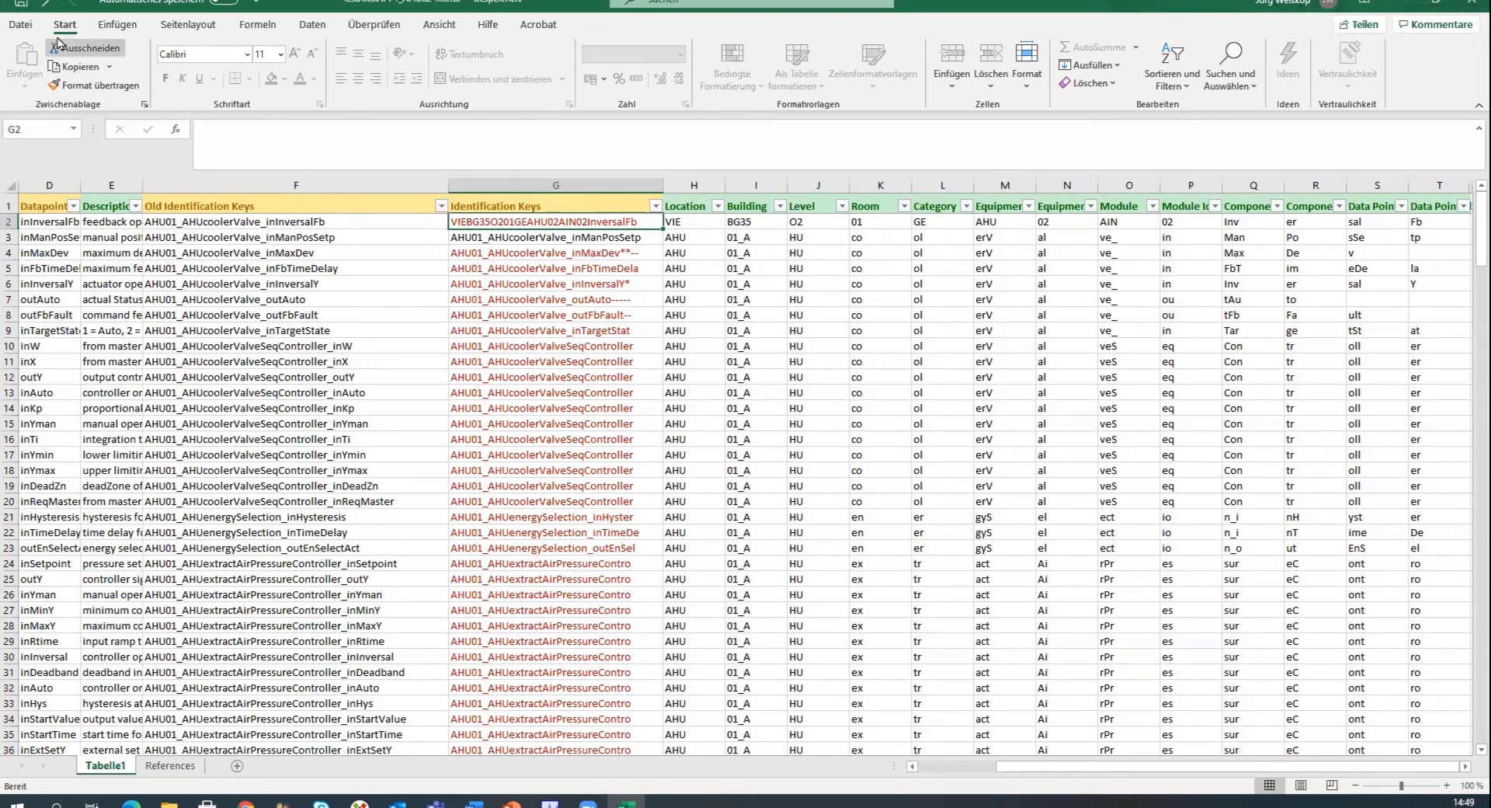
Close the spreadsheet and import TestAKS.APP1_AHU02-IK.xlsx as identification keys for device APP1_AHU02.
left_click(1471, 4)
left_click(400, 167)
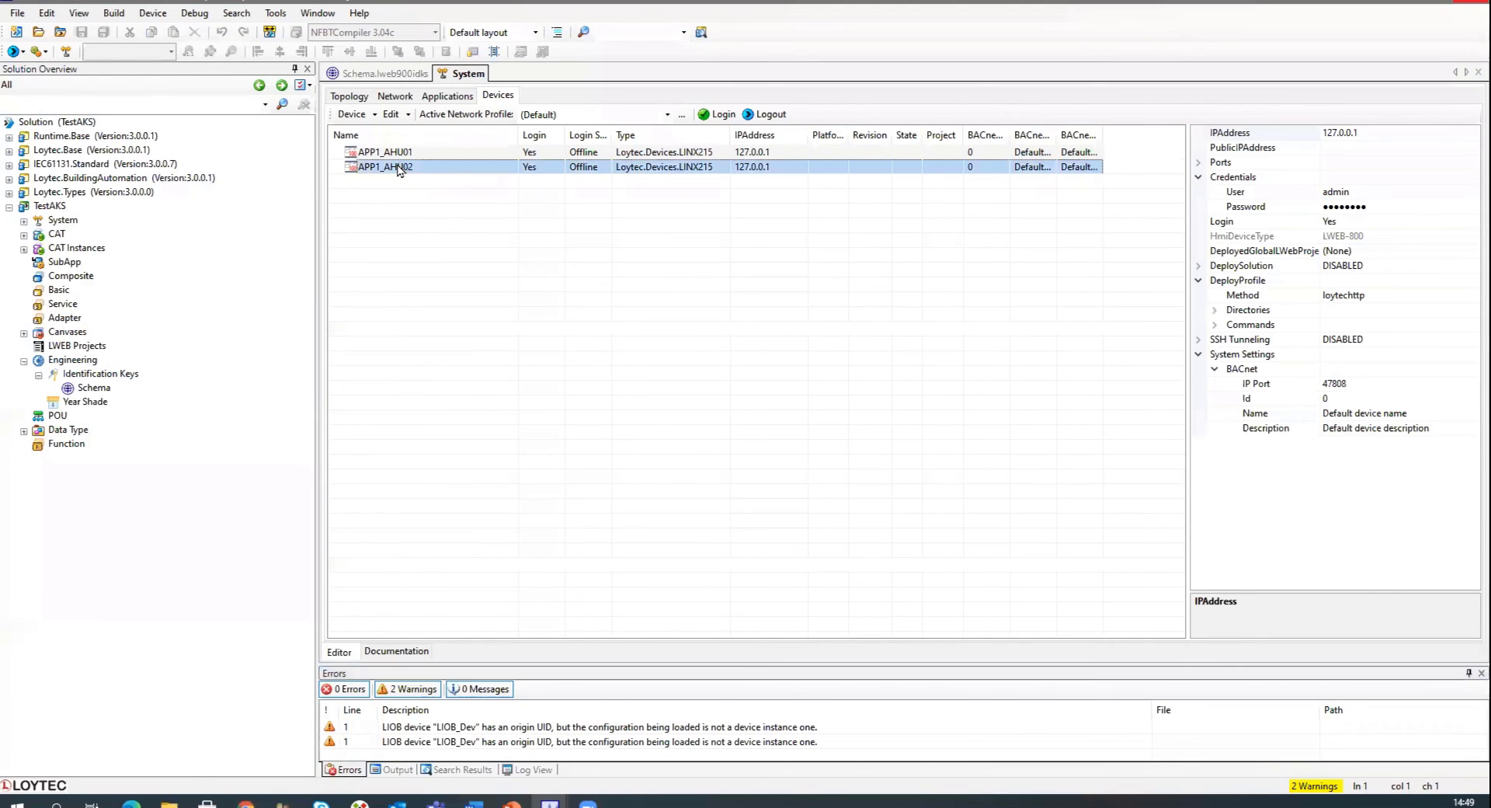
right_click(400, 166)
mouse_move(497, 317)
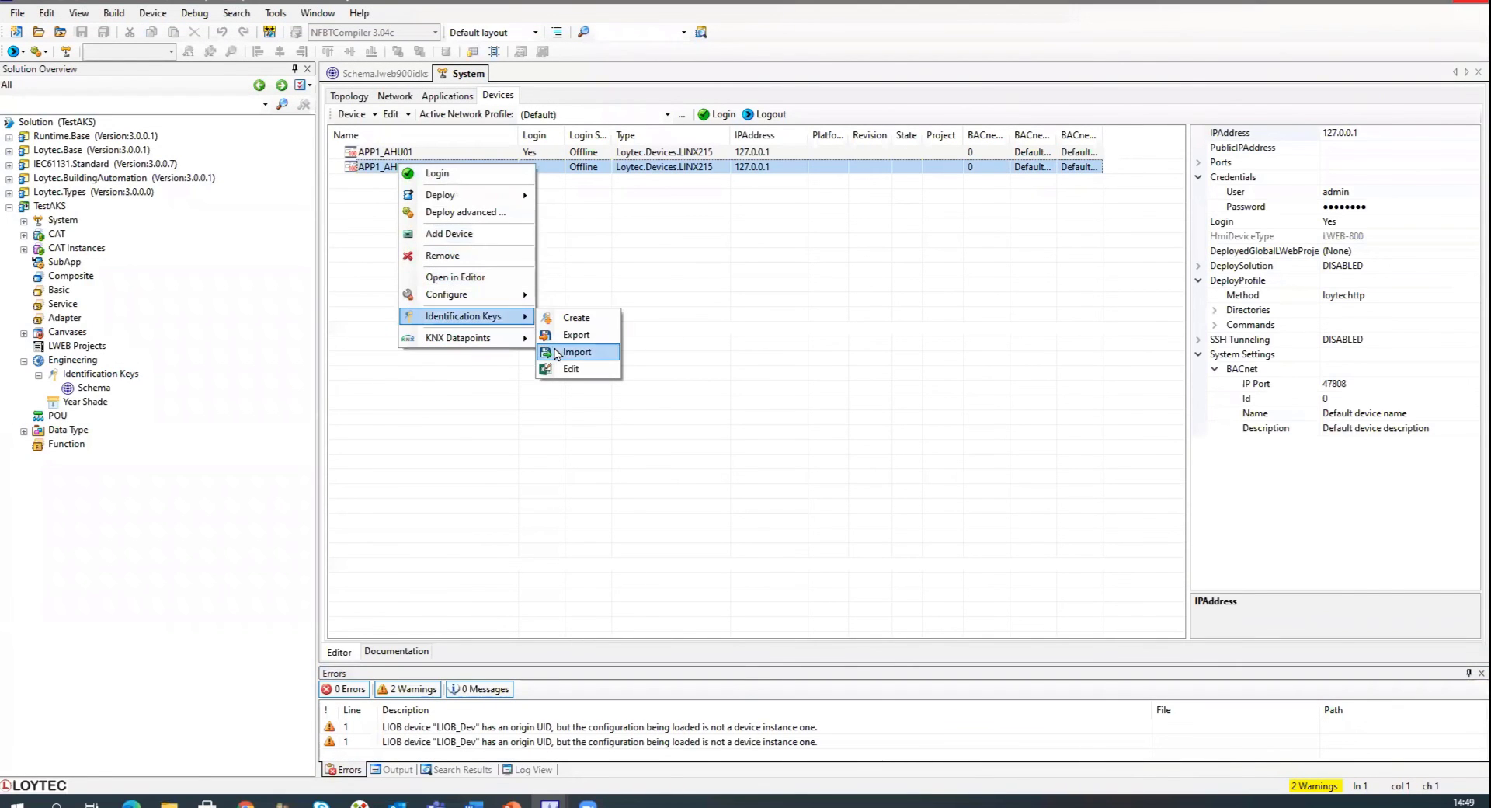
left_click(555, 353)
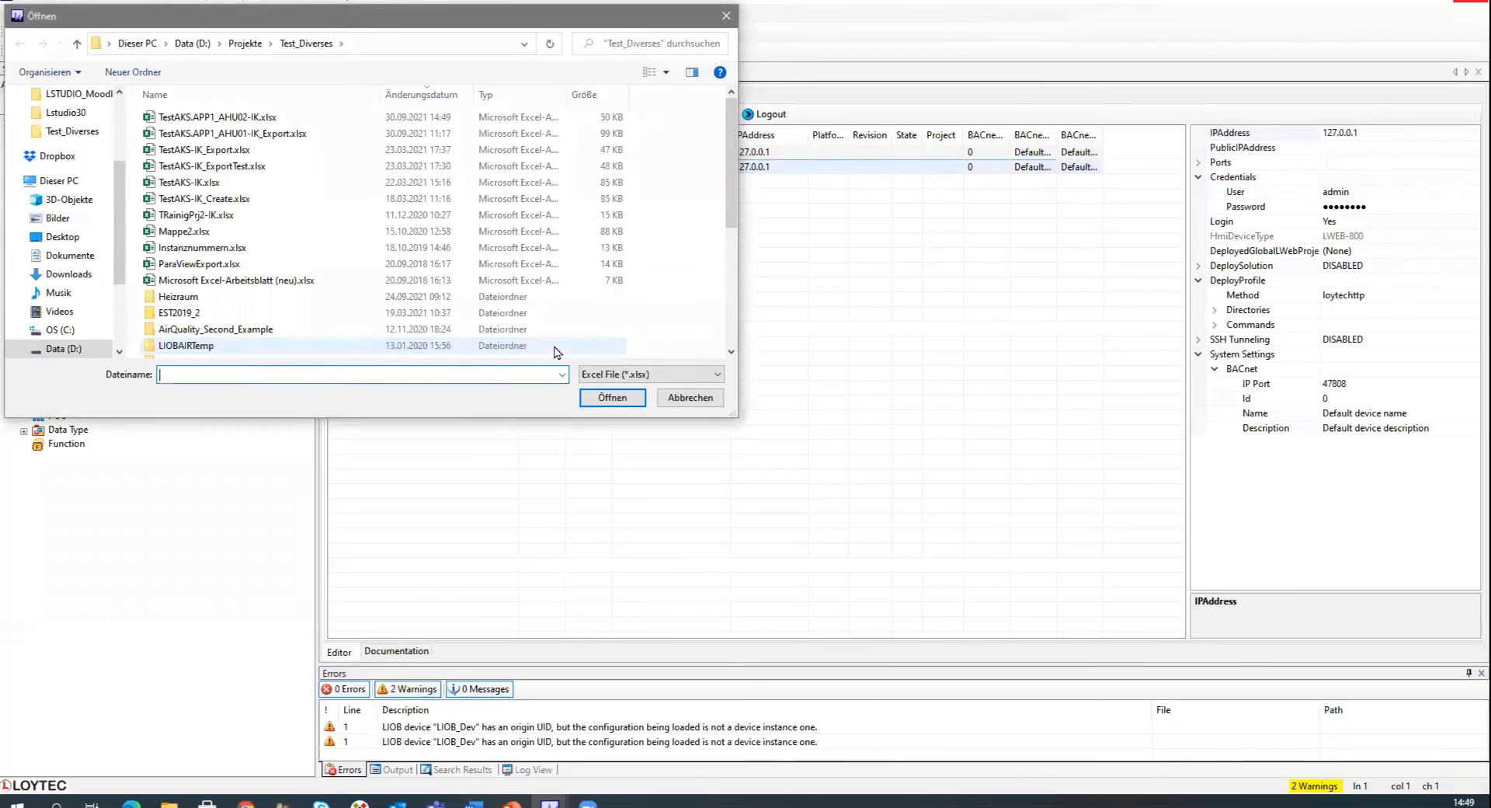
left_click(242, 120)
left_click(612, 396)
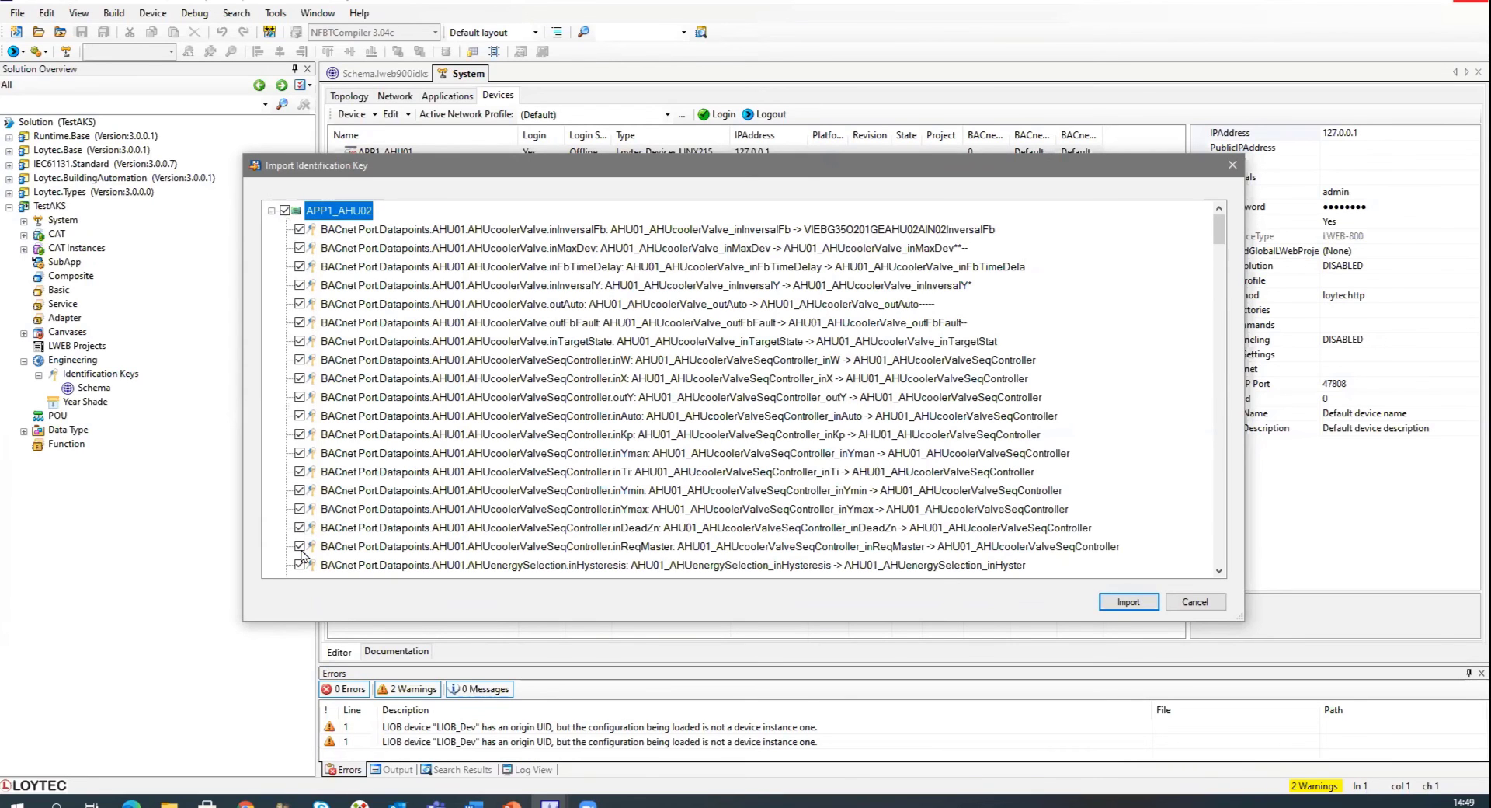
Review the listed key changes and confirm the identification key import.
scroll(1223, 254, "down", 1)
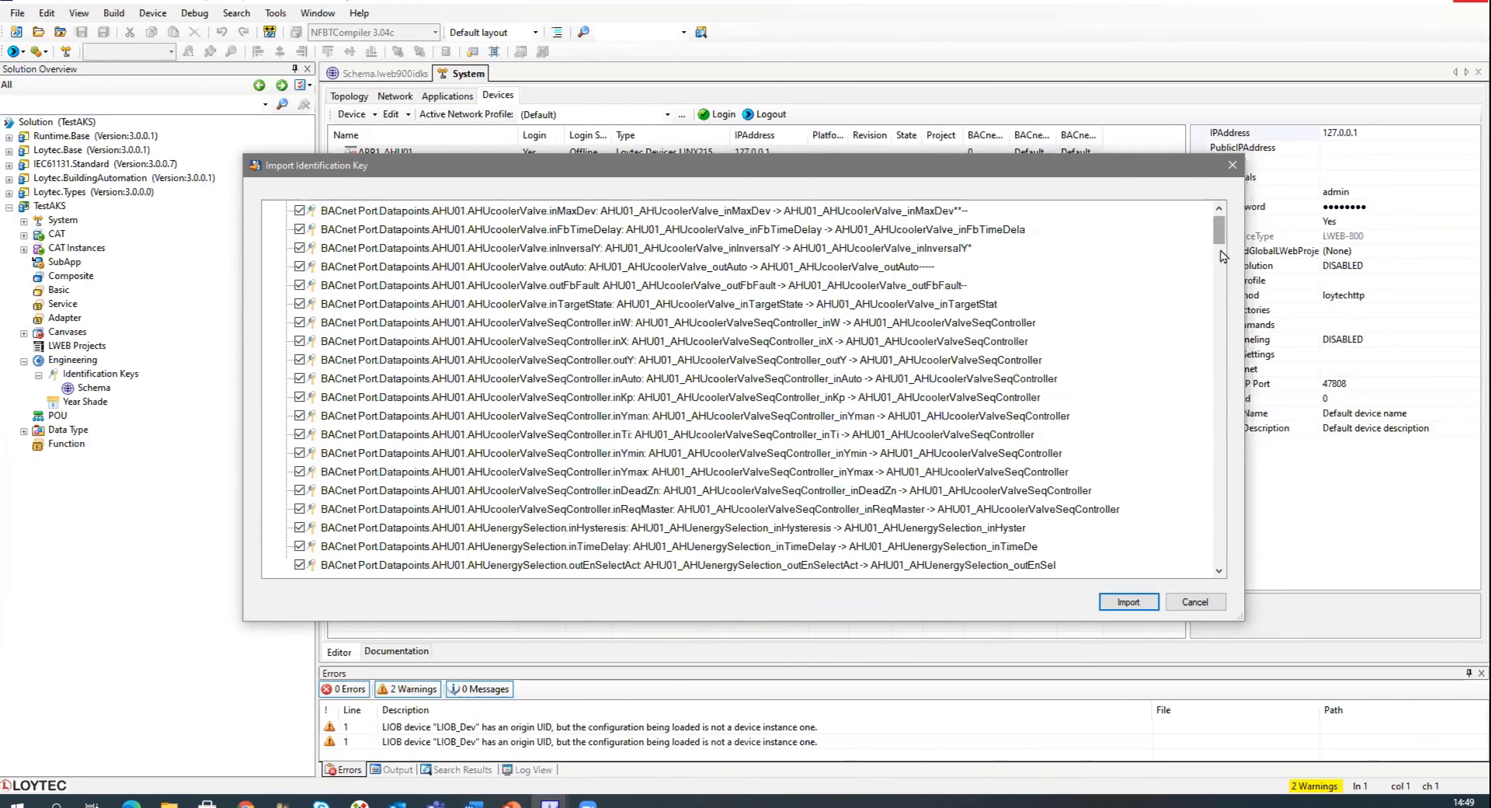
mouse_move(1221, 244)
left_mouse_down()
mouse_move(1208, 559)
mouse_move(1216, 226)
left_mouse_up()
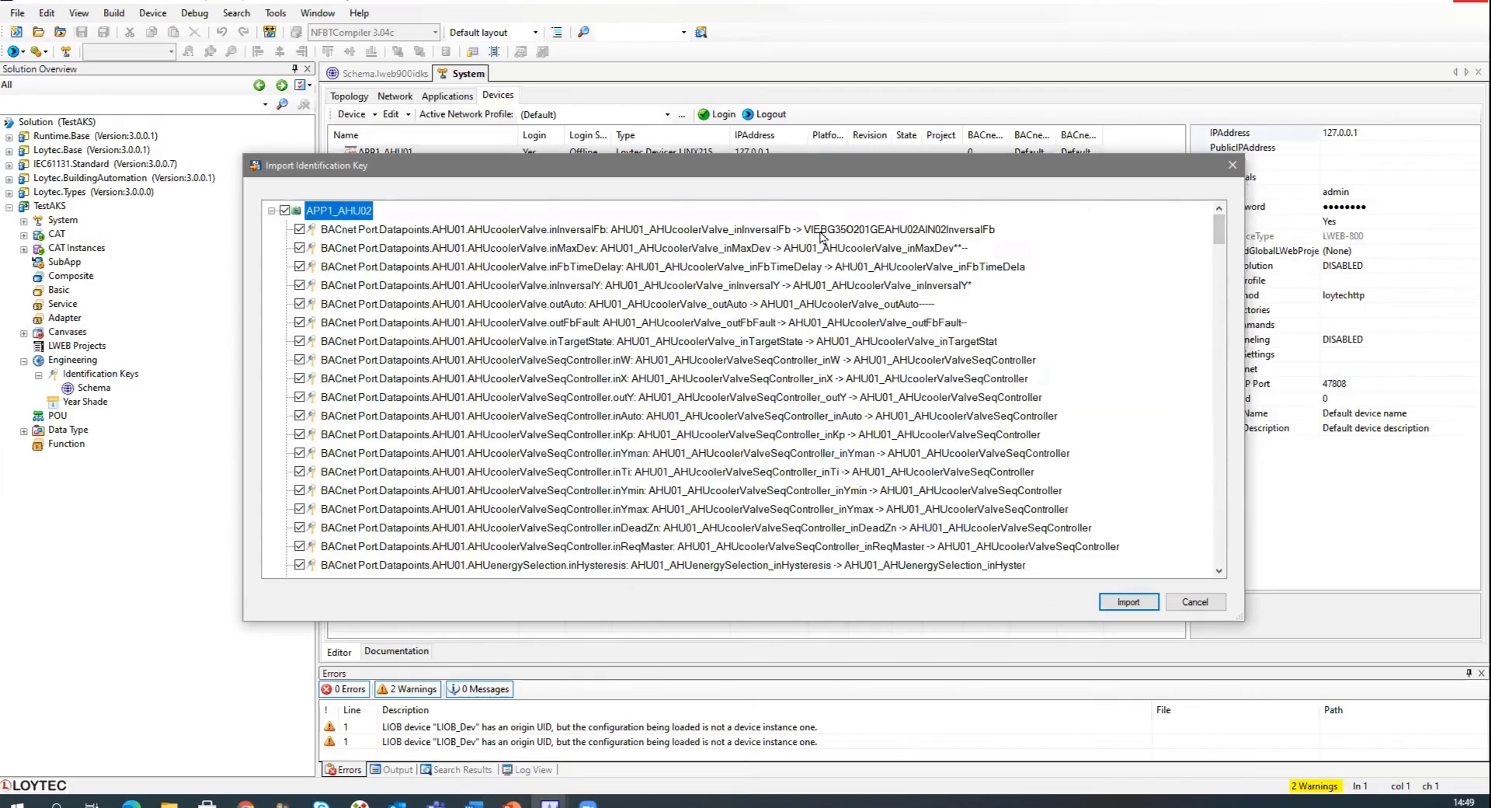
left_click(1128, 600)
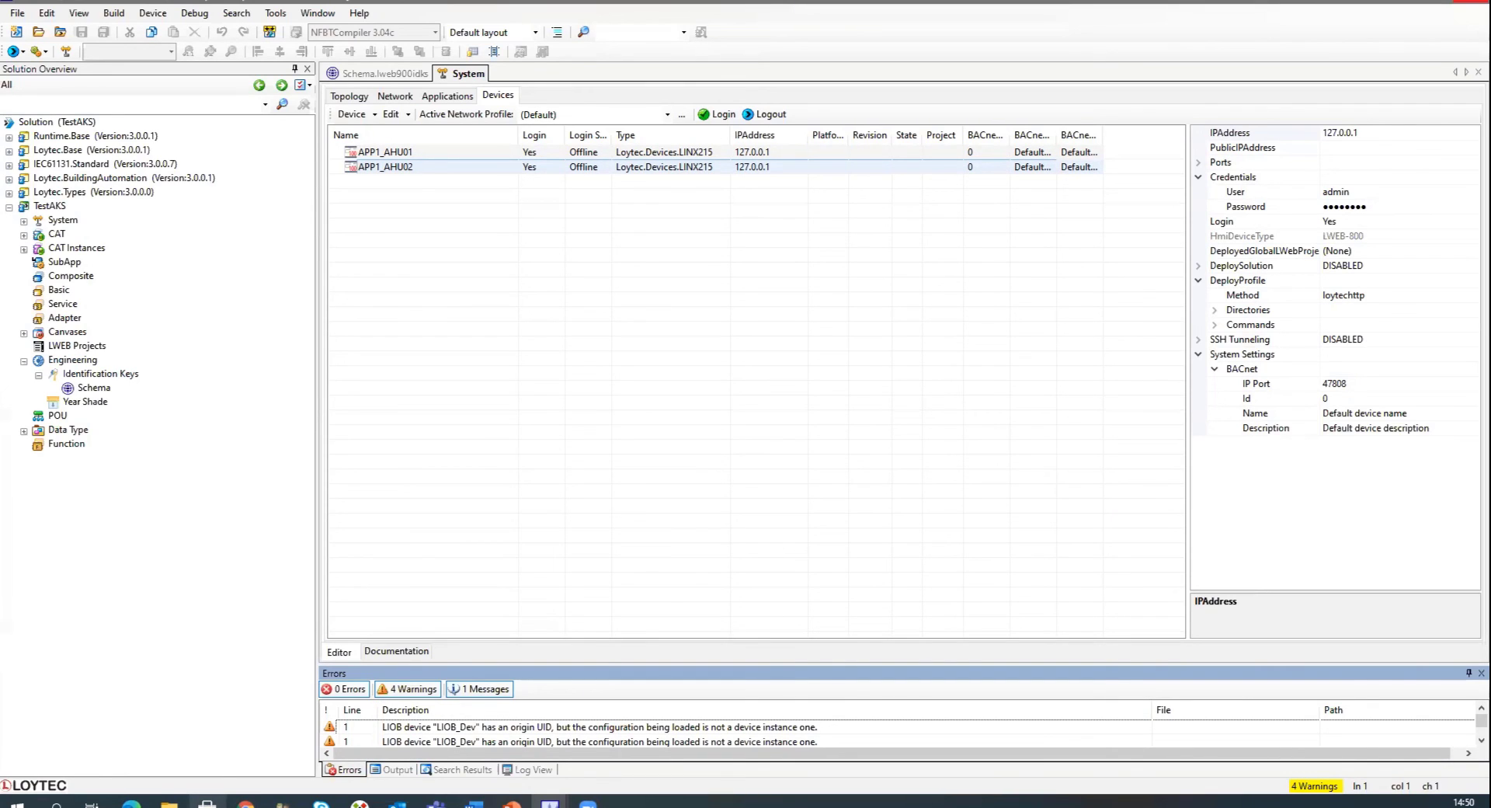
left_click(588, 803)
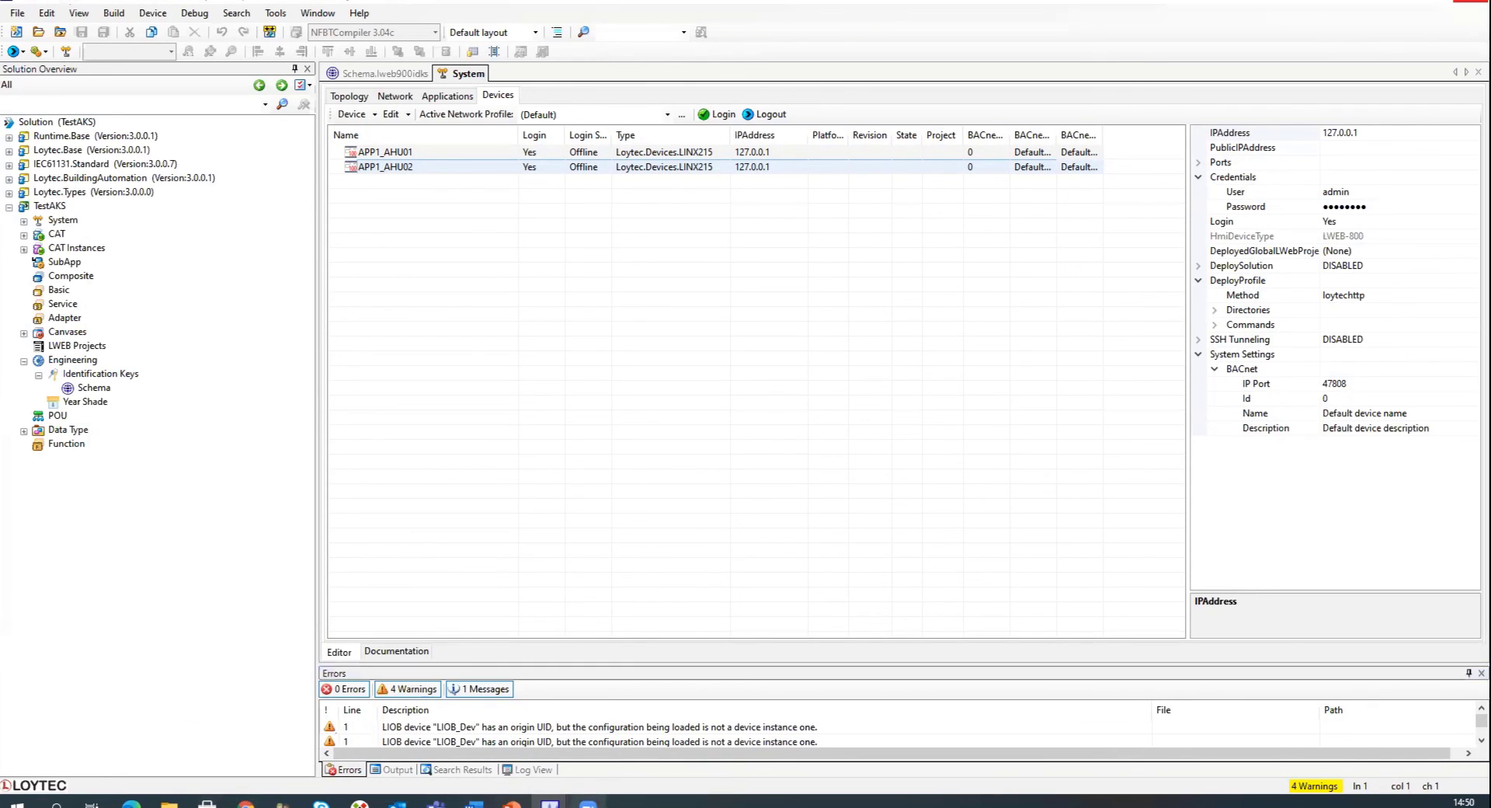